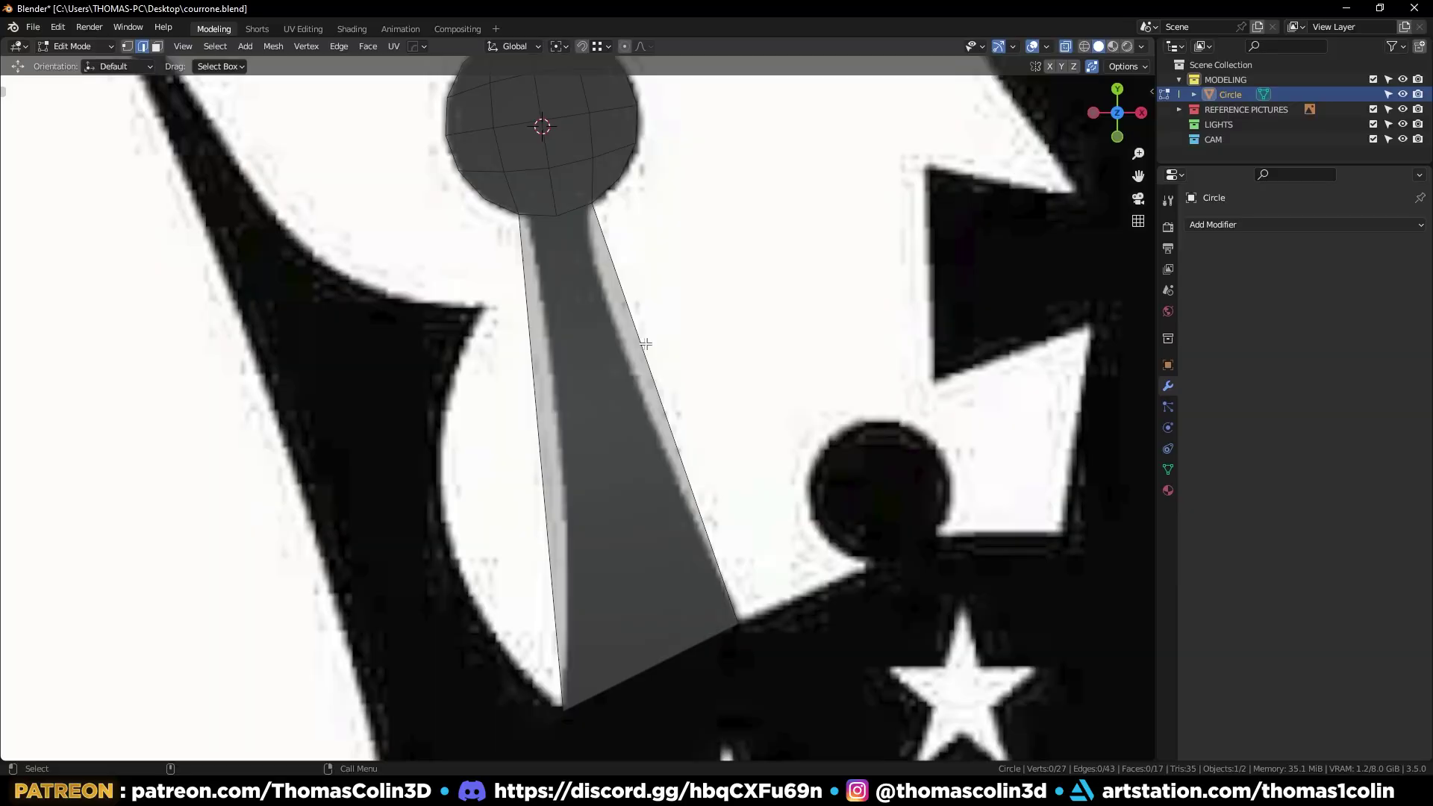
Subdivide the stem's two long side edges with one cut and scale the new cross edge to about 0.77
{"action": "left_click", "coordinate": [534, 362], "text": "shift"}
{"action": "right_click", "coordinate": [702, 257]}
{"action": "left_click", "coordinate": [702, 257]}
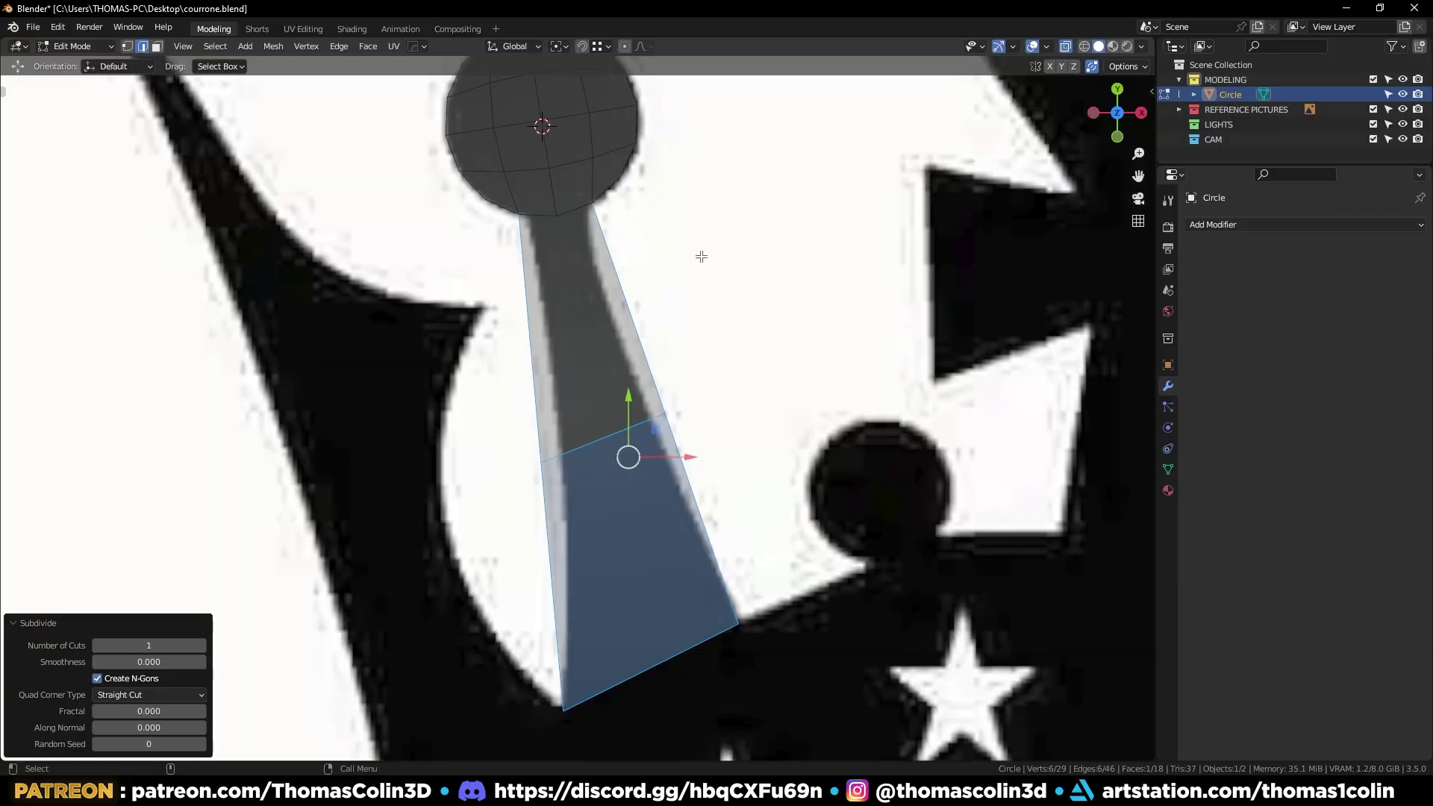
{"action": "key", "text": "alt+a"}
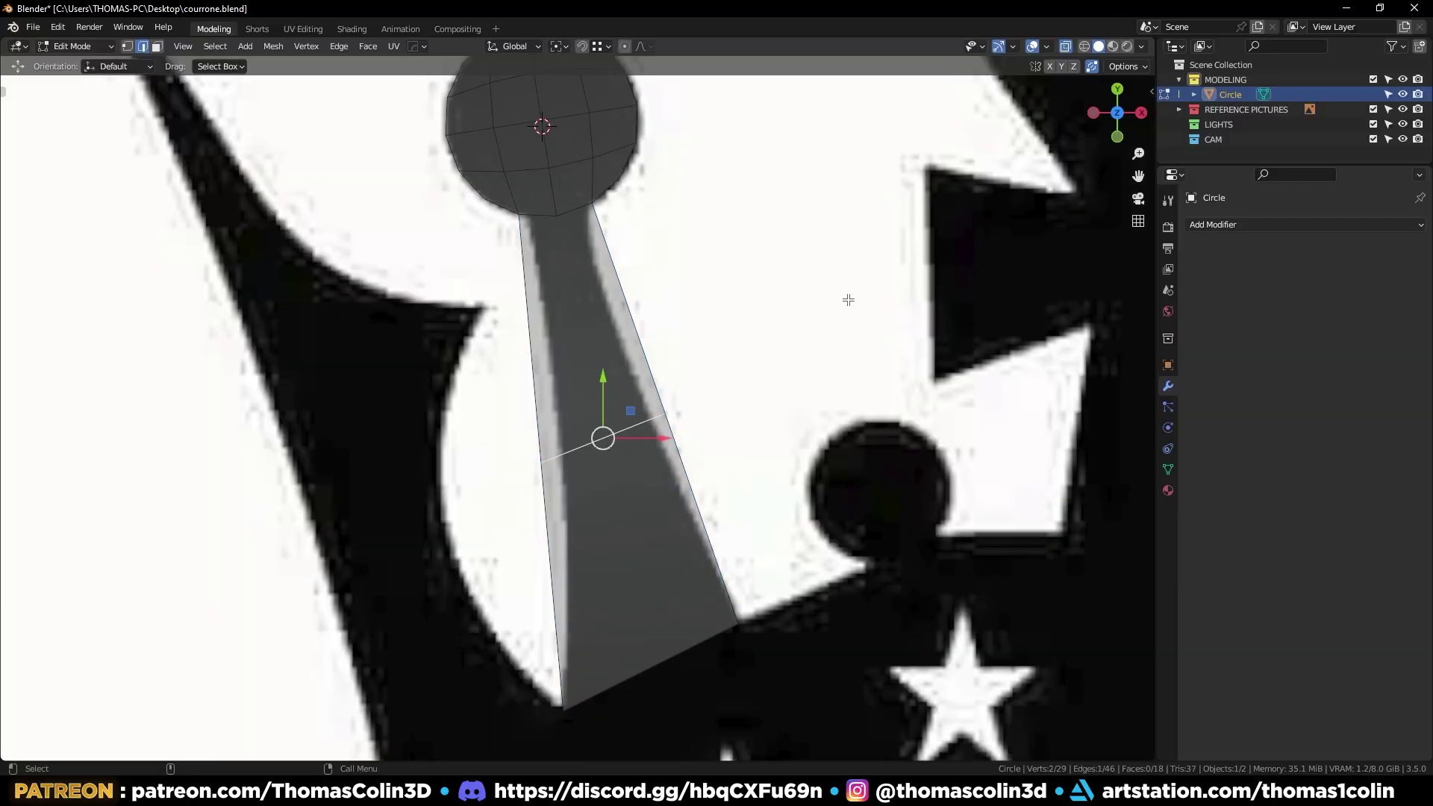
{"action": "key", "text": "s"}
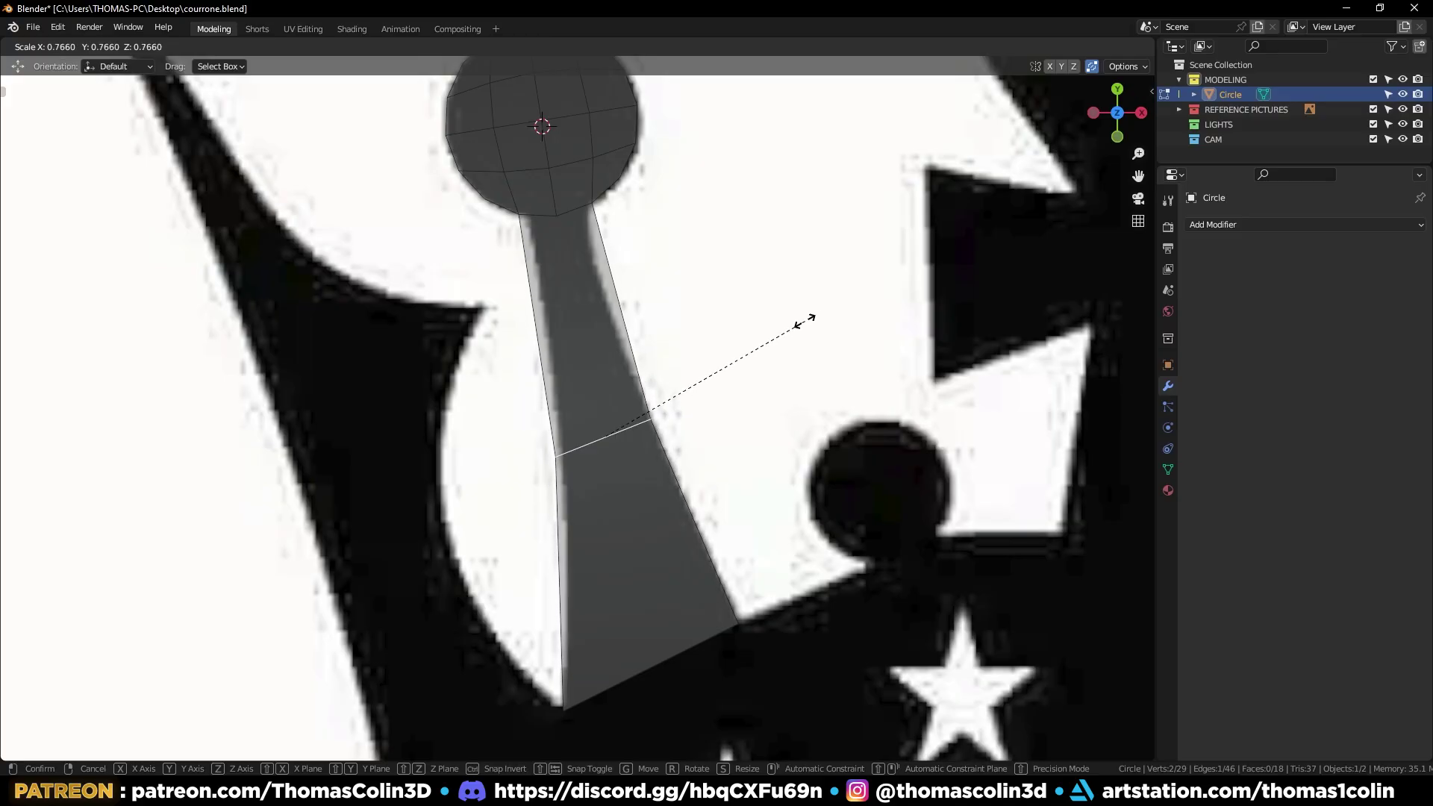
{"action": "left_click", "coordinate": [805, 322]}
Bevel the stem's middle cross edge with 2 segments and a width of about 0.21 m
{"action": "key", "text": "ctrl+b"}
{"action": "scroll", "coordinate": [832, 441], "scroll_direction": "up", "scroll_amount": 1}
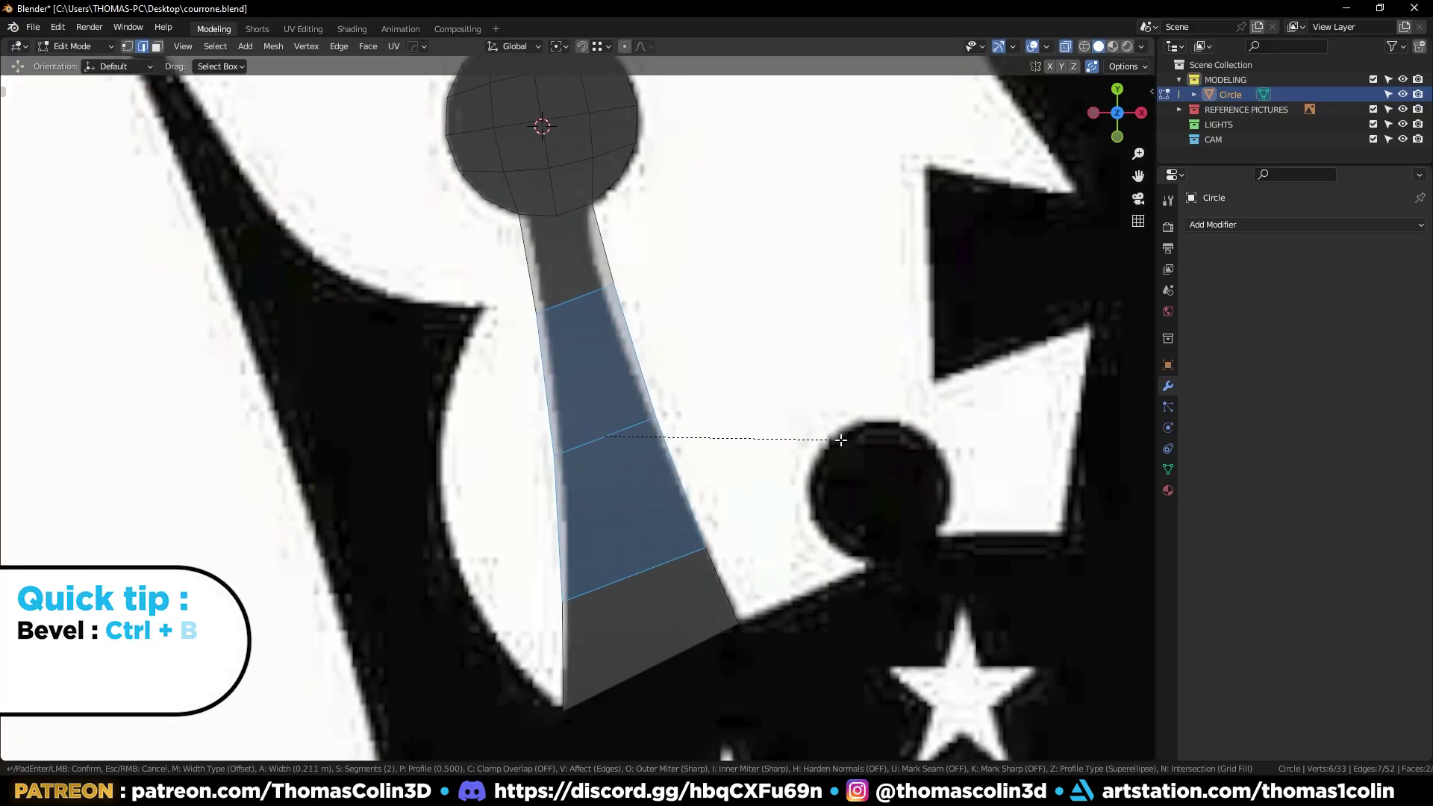
{"action": "left_click", "coordinate": [830, 440]}
Slide the two vertices of the stem's upper cross edge inward onto the reference outline
{"action": "key", "text": "1"}
{"action": "key", "text": "alt+a"}
{"action": "left_click", "coordinate": [536, 318]}
{"action": "key", "text": "g"}
{"action": "key", "text": "g"}
{"action": "left_click", "coordinate": [544, 316]}
{"action": "left_click", "coordinate": [616, 288]}
{"action": "key", "text": "g"}
{"action": "key", "text": "g"}
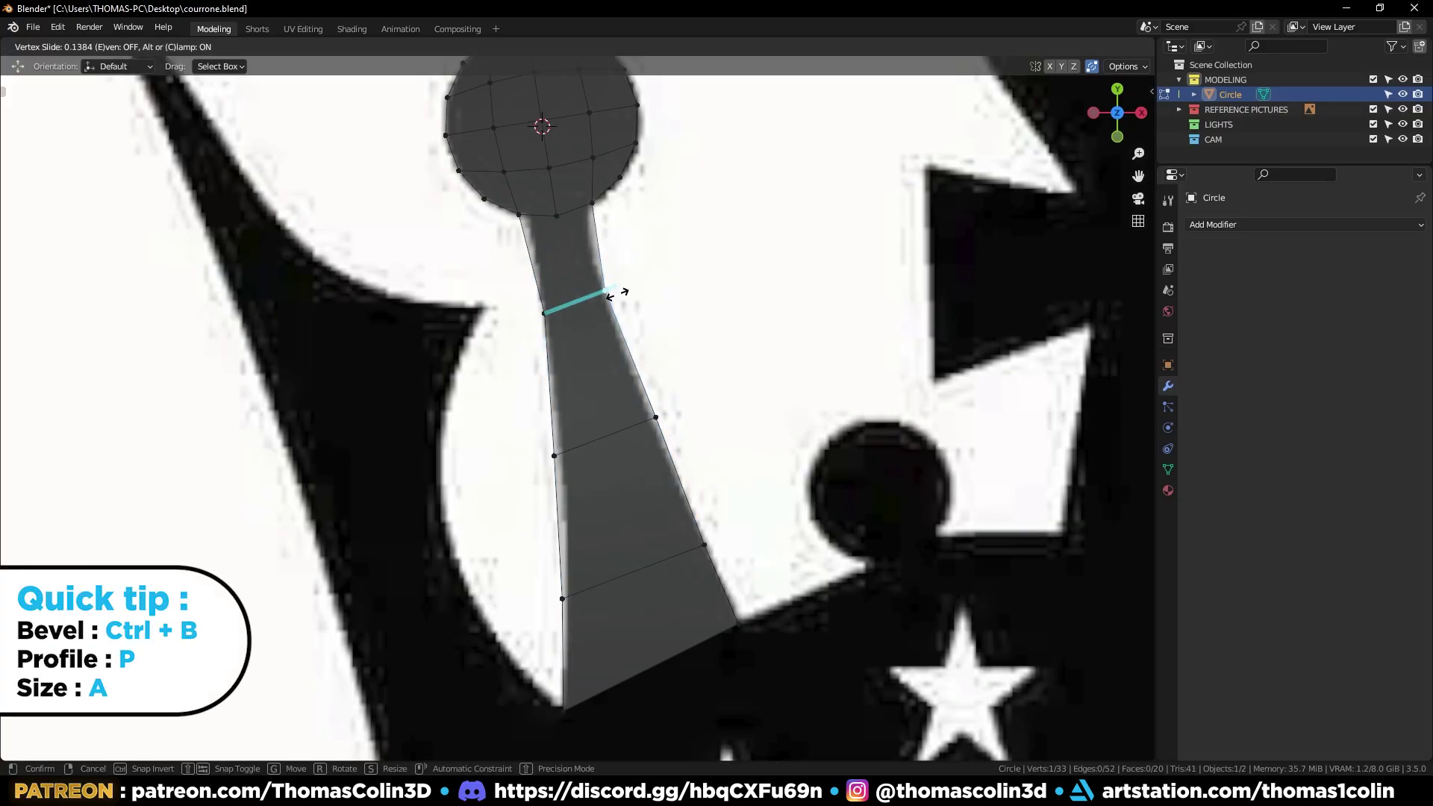
{"action": "left_click", "coordinate": [607, 295]}
Slide both middle cross edge vertices and the lower left vertex of the stem onto the reference outline
{"action": "left_click", "coordinate": [655, 416]}
{"action": "key", "text": "g"}
{"action": "key", "text": "g"}
{"action": "left_click", "coordinate": [651, 418]}
{"action": "left_click", "coordinate": [554, 455]}
{"action": "key", "text": "g"}
{"action": "key", "text": "g"}
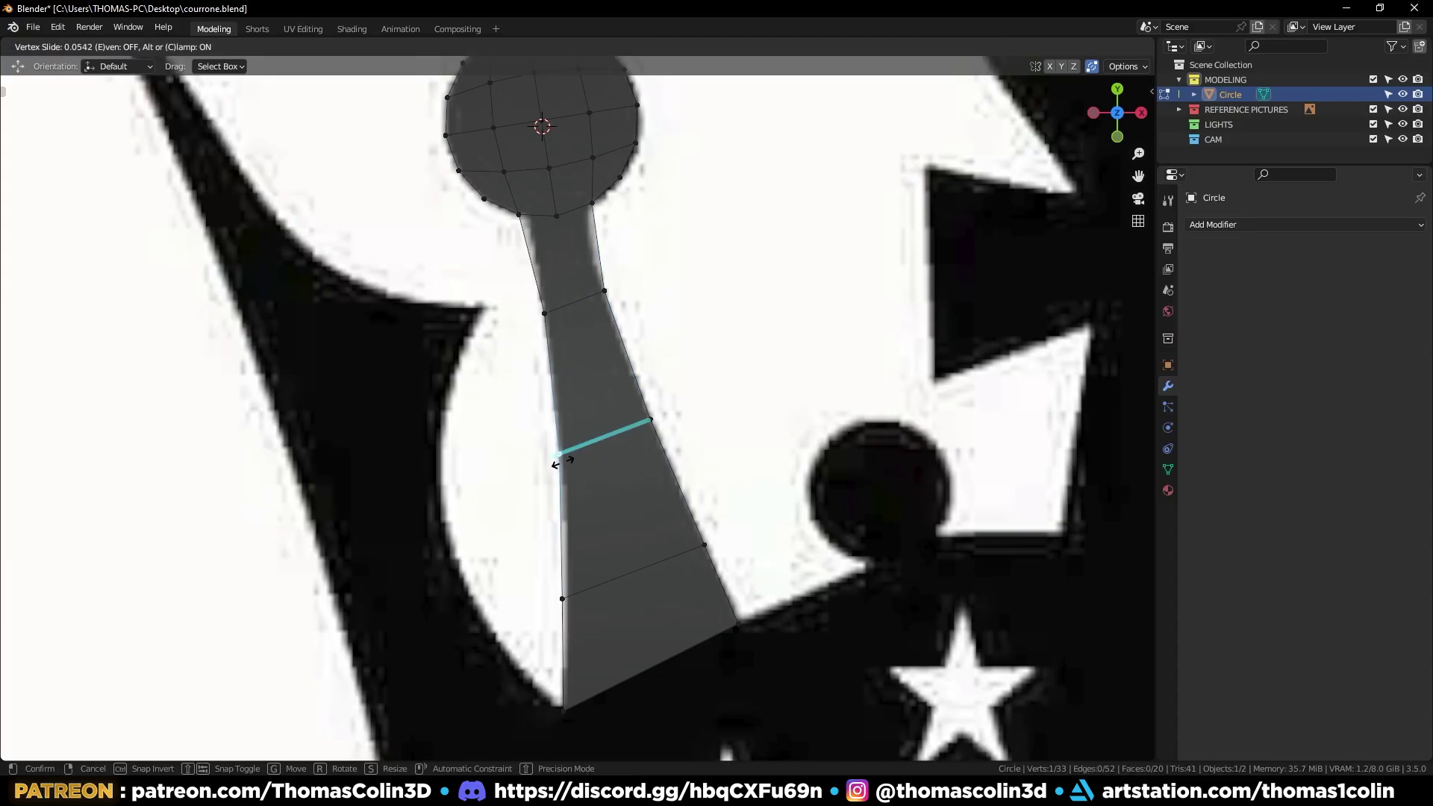
{"action": "left_click", "coordinate": [557, 619]}
{"action": "left_click", "coordinate": [559, 605]}
{"action": "key", "text": "g"}
{"action": "key", "text": "g"}
{"action": "left_click", "coordinate": [569, 597]}
Add a lengthwise loop cut through the stem from the upper cross edge to the base
{"action": "middle_click_drag", "start_coordinate": [634, 467], "coordinate": [650, 469], "text": "shift"}
{"action": "key", "text": "2"}
{"action": "left_click", "coordinate": [587, 305]}
{"action": "key", "text": "ctrl+r"}
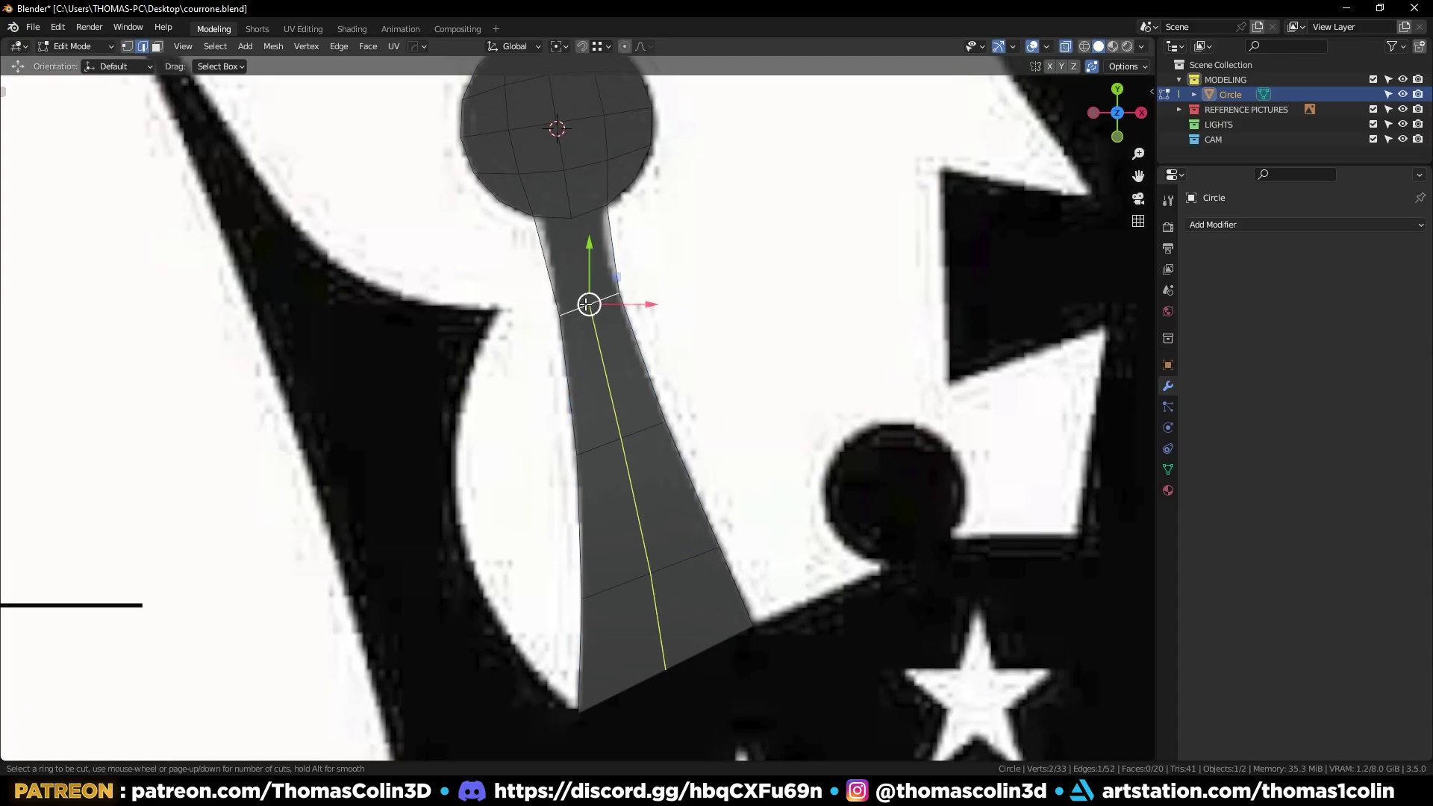
{"action": "left_click", "coordinate": [587, 304]}
{"action": "left_click", "coordinate": [820, 259]}
Connect the upper end of the stem's centre line to the ball's lowest vertex with a new edge
{"action": "middle_click_drag", "start_coordinate": [739, 307], "coordinate": [769, 436], "text": "shift"}
{"action": "scroll", "coordinate": [754, 406], "scroll_direction": "up", "scroll_amount": 6}
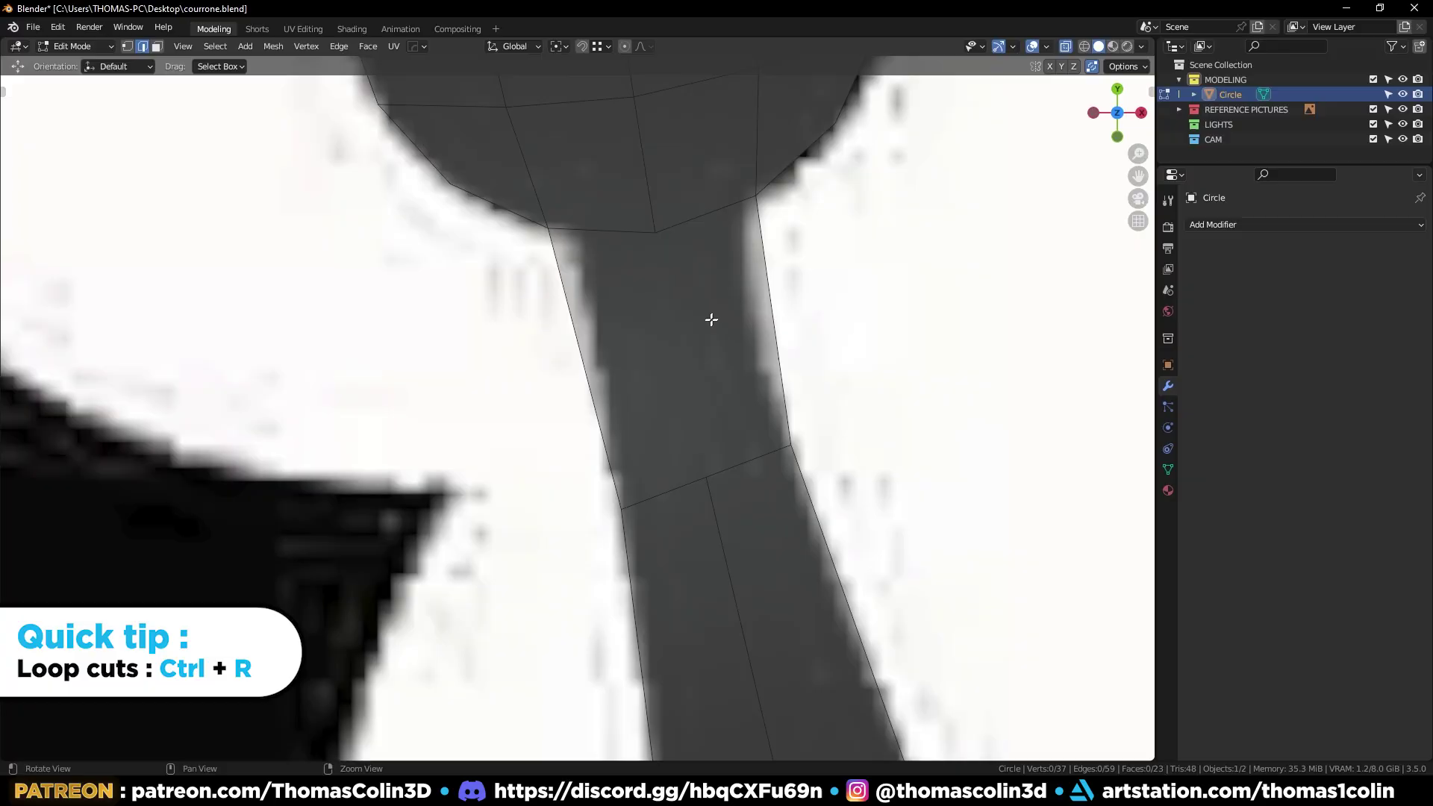
{"action": "middle_click_drag", "start_coordinate": [710, 320], "coordinate": [630, 377], "text": "shift"}
{"action": "left_click", "coordinate": [625, 540], "text": "shift"}
{"action": "key", "text": "j"}
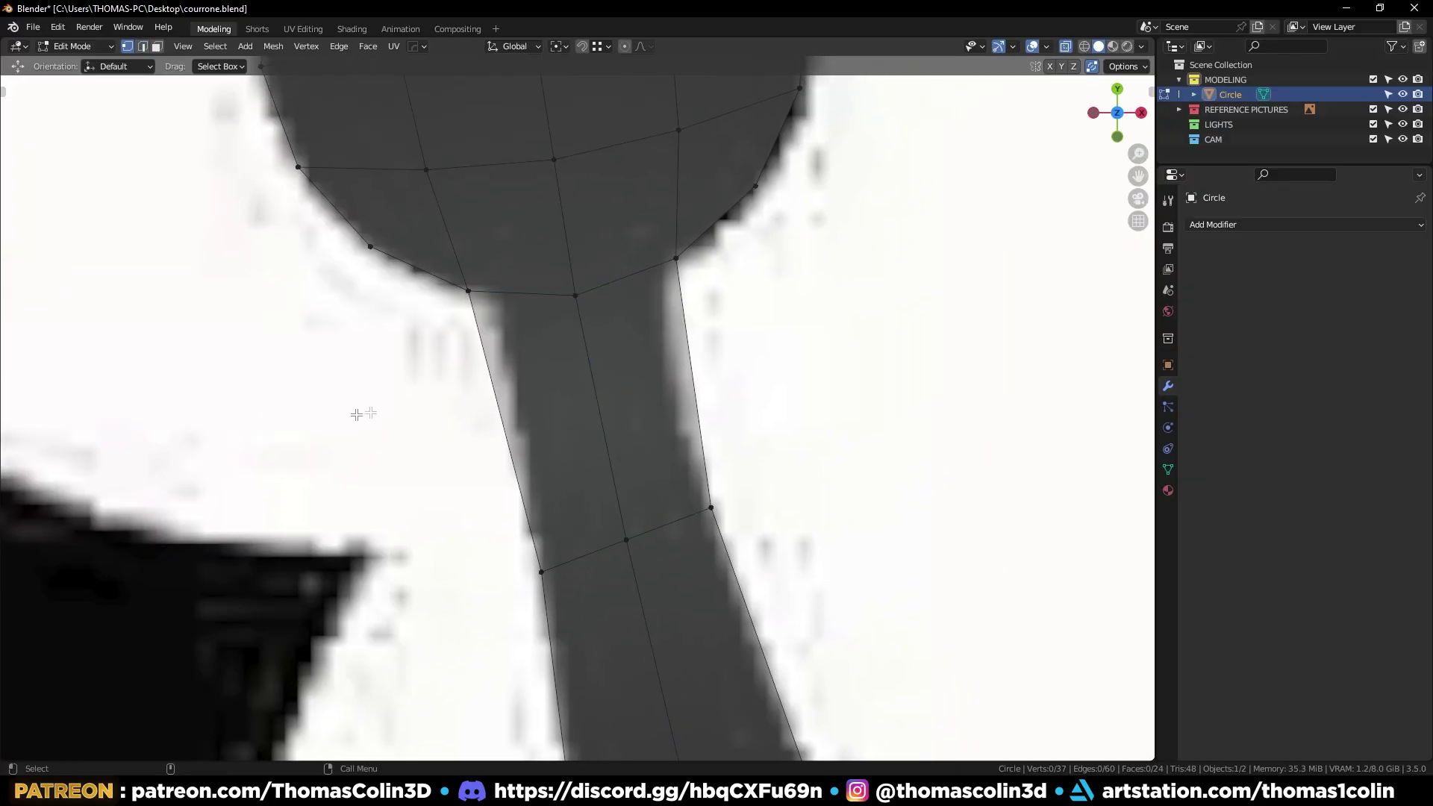
Slide the two vertices where the stem meets the ball inward to match the reference neck
{"action": "left_click", "coordinate": [468, 291]}
{"action": "key", "text": "g"}
{"action": "key", "text": "g"}
{"action": "left_click", "coordinate": [492, 299]}
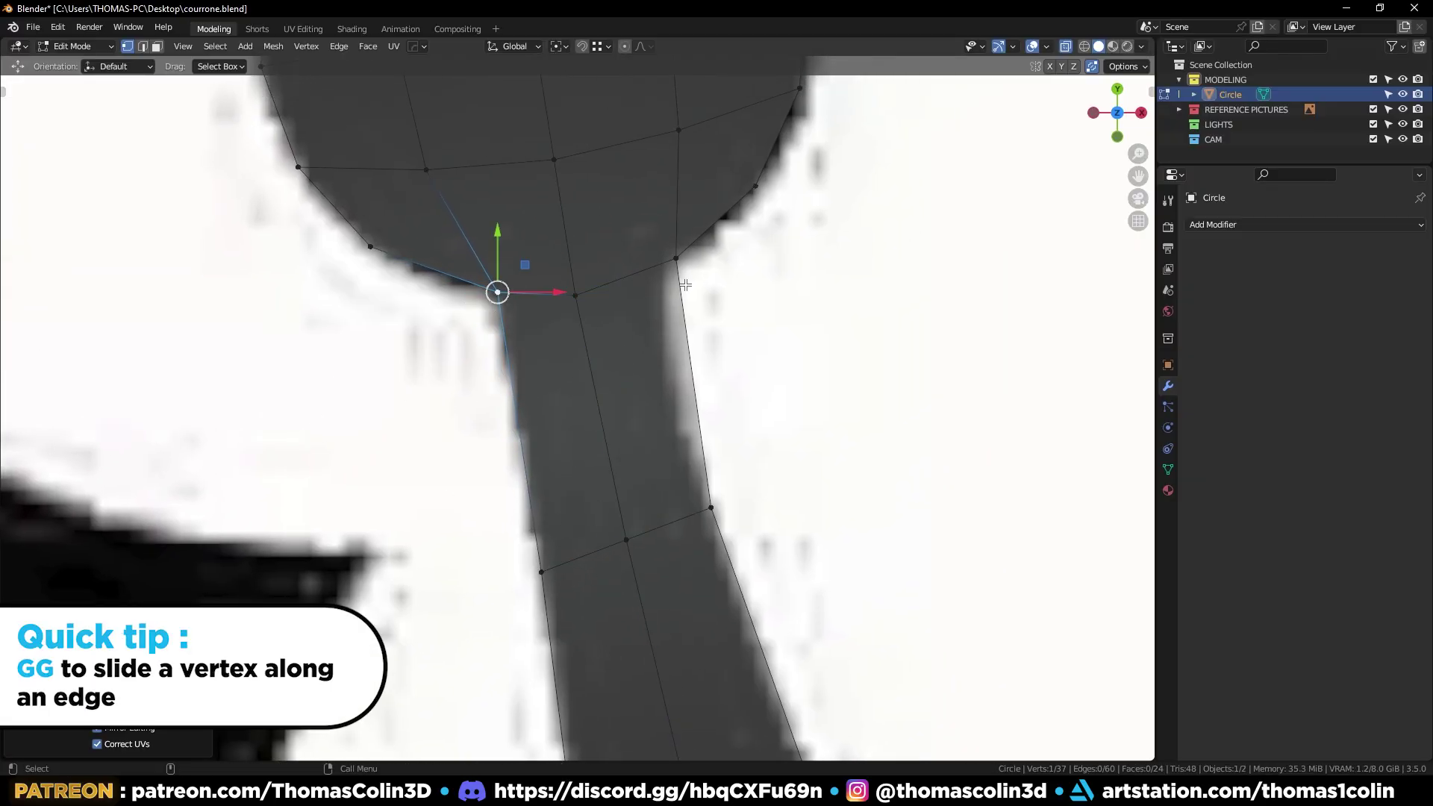
{"action": "left_click", "coordinate": [676, 258]}
{"action": "key", "text": "g"}
{"action": "key", "text": "g"}
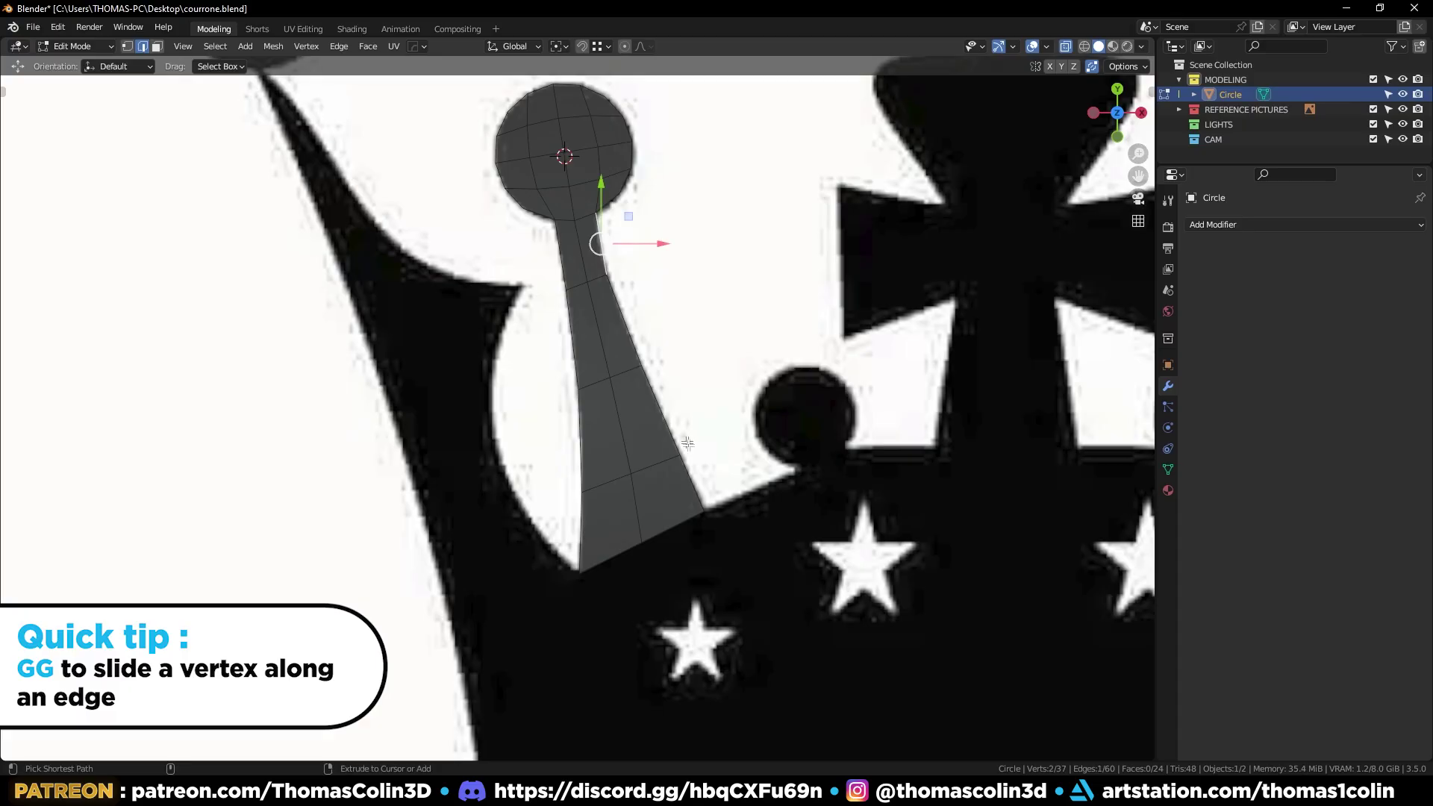
Select the stem's two side edge chains and its centre line and space their vertices evenly
{"action": "left_click", "coordinate": [695, 483], "text": "ctrl"}
{"action": "left_click", "coordinate": [583, 531], "text": "shift"}
{"action": "left_click", "coordinate": [562, 255], "text": "ctrl"}
{"action": "left_click", "coordinate": [582, 252], "text": "shift"}
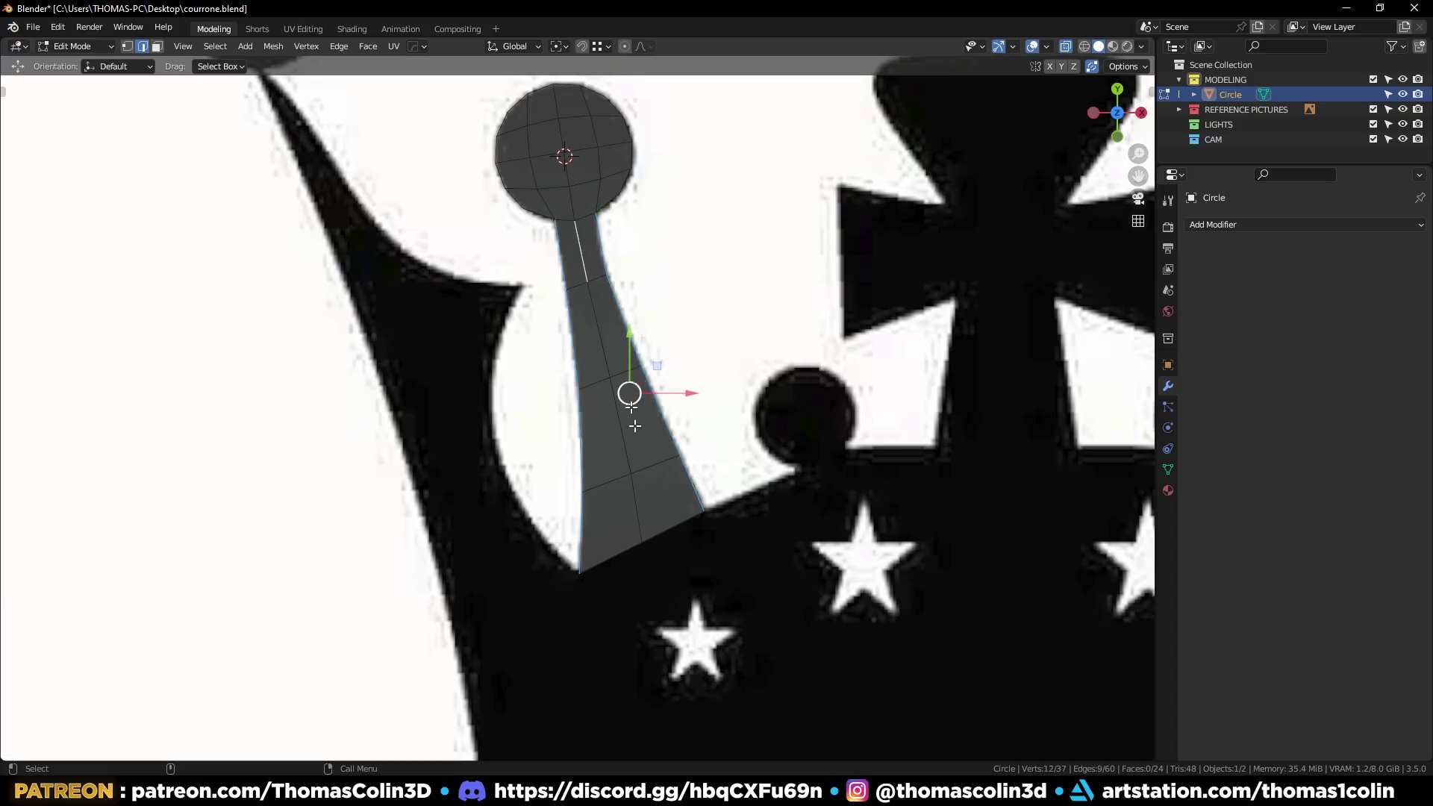
{"action": "left_click", "coordinate": [636, 504], "text": "ctrl"}
{"action": "right_click", "coordinate": [817, 149]}
{"action": "left_click", "coordinate": [897, 240]}
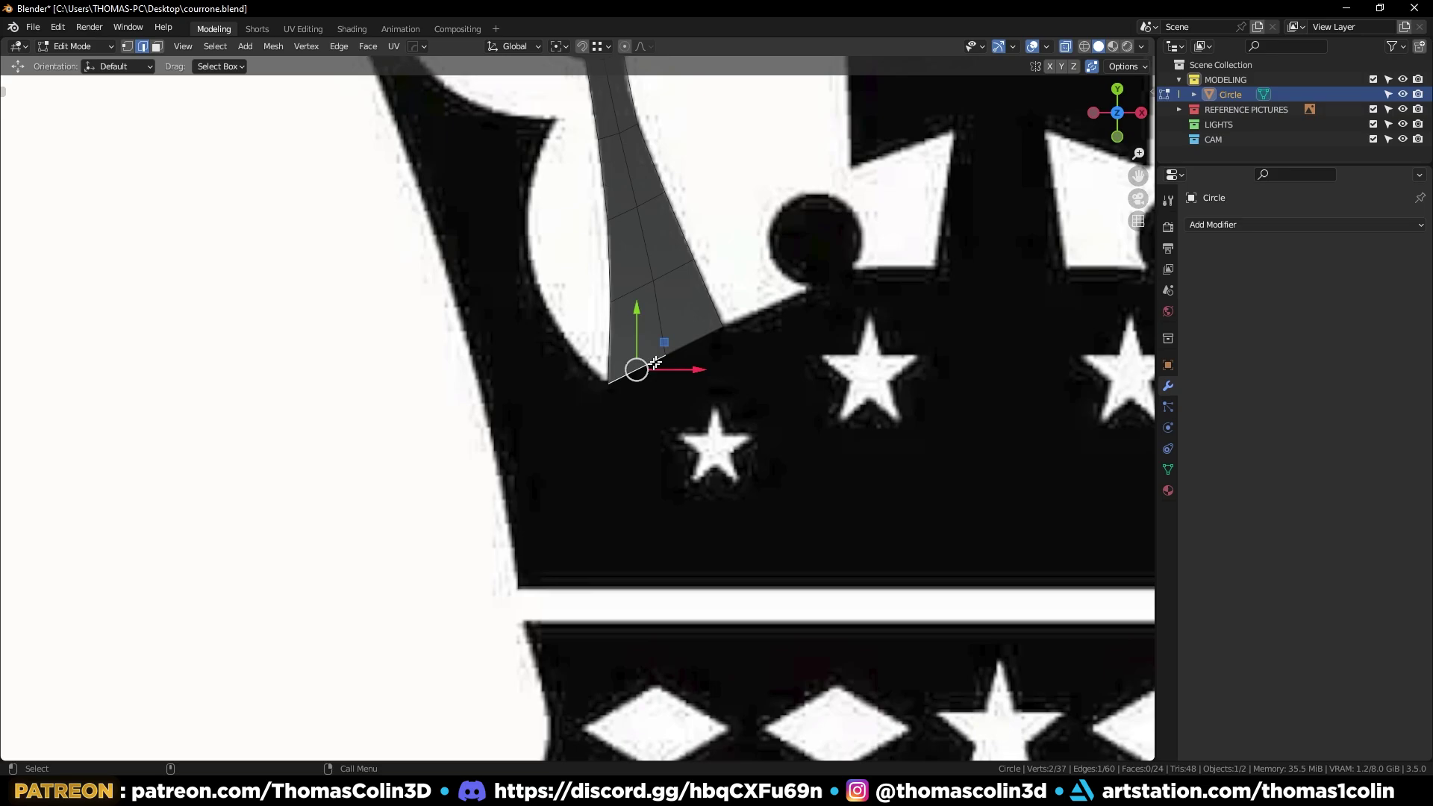
Extrude the stem's bottom edges downward, flatten them with a Y scale of 0 and move them to the crown body's lower border
{"action": "left_click", "coordinate": [697, 345], "text": "shift"}
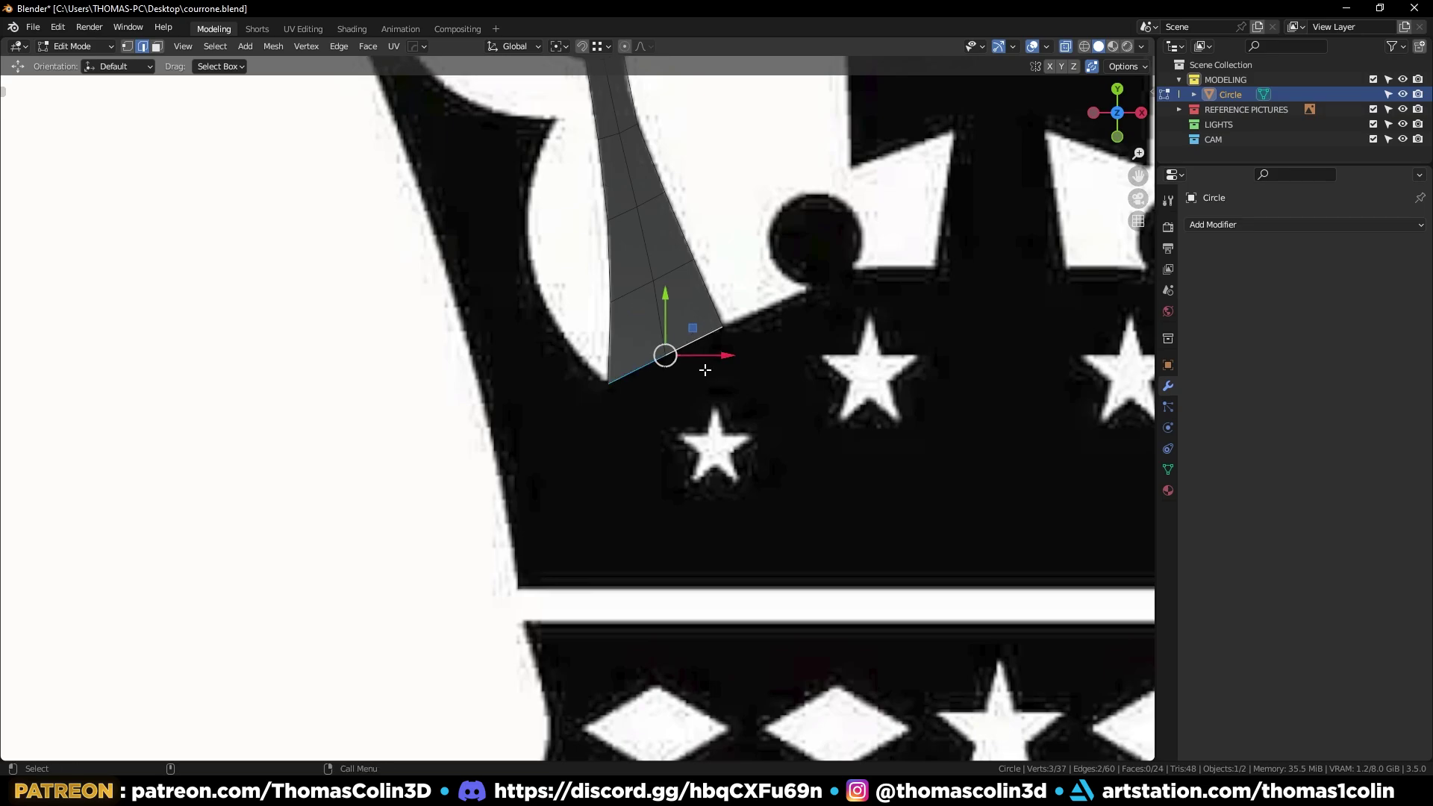
{"action": "key", "text": "e"}
{"action": "left_click", "coordinate": [728, 491]}
{"action": "key", "text": "s"}
{"action": "key", "text": "y"}
{"action": "key", "text": "0"}
{"action": "key", "text": "Return"}
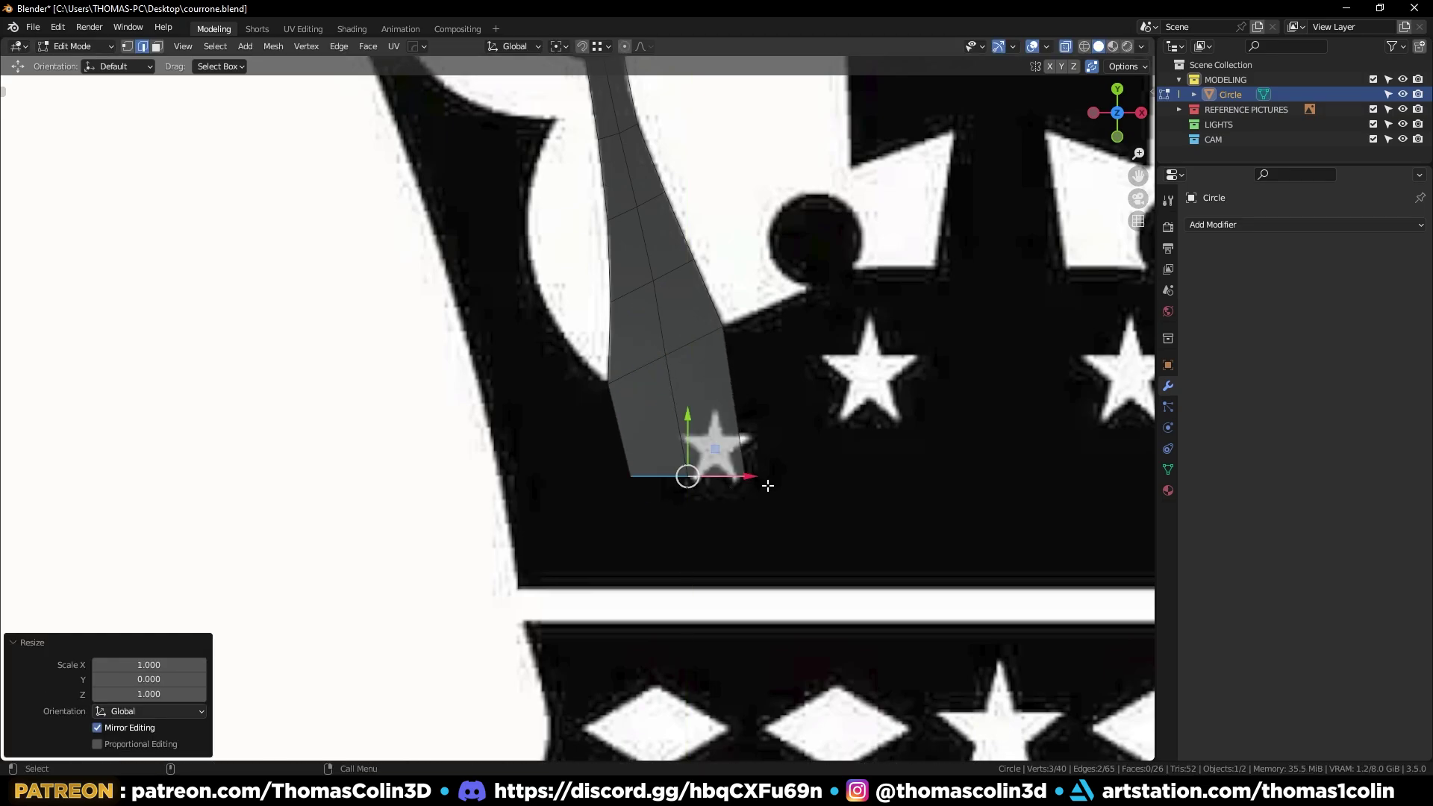
{"action": "left_click_drag", "start_coordinate": [689, 425], "coordinate": [691, 535]}
Extrude the base section's left edge along X to the crown's outer outline and adjust its upper vertex to the reference
{"action": "left_click", "coordinate": [619, 486]}
{"action": "key", "text": "e"}
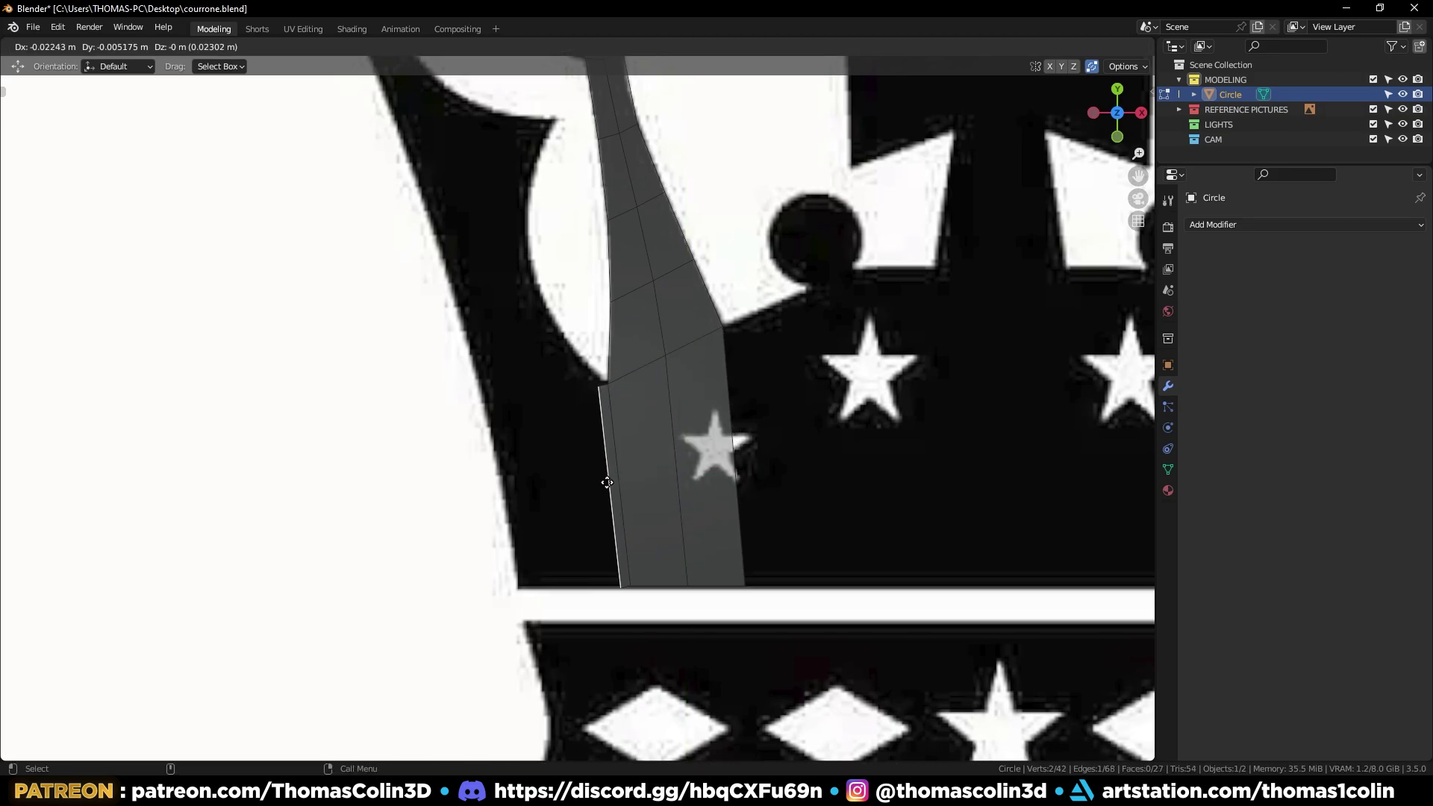
{"action": "key", "text": "x"}
{"action": "left_click", "coordinate": [506, 512]}
{"action": "left_click", "coordinate": [496, 385]}
{"action": "left_click_drag", "start_coordinate": [496, 384], "coordinate": [486, 437]}
{"action": "middle_click_drag", "start_coordinate": [486, 437], "coordinate": [577, 561], "text": "shift"}
Extrude the outer section's top edge up about 0.6 m and move its inner vertex onto the reference's pointed barb
{"action": "key", "text": "2"}
{"action": "left_click", "coordinate": [649, 527]}
{"action": "key", "text": "e"}
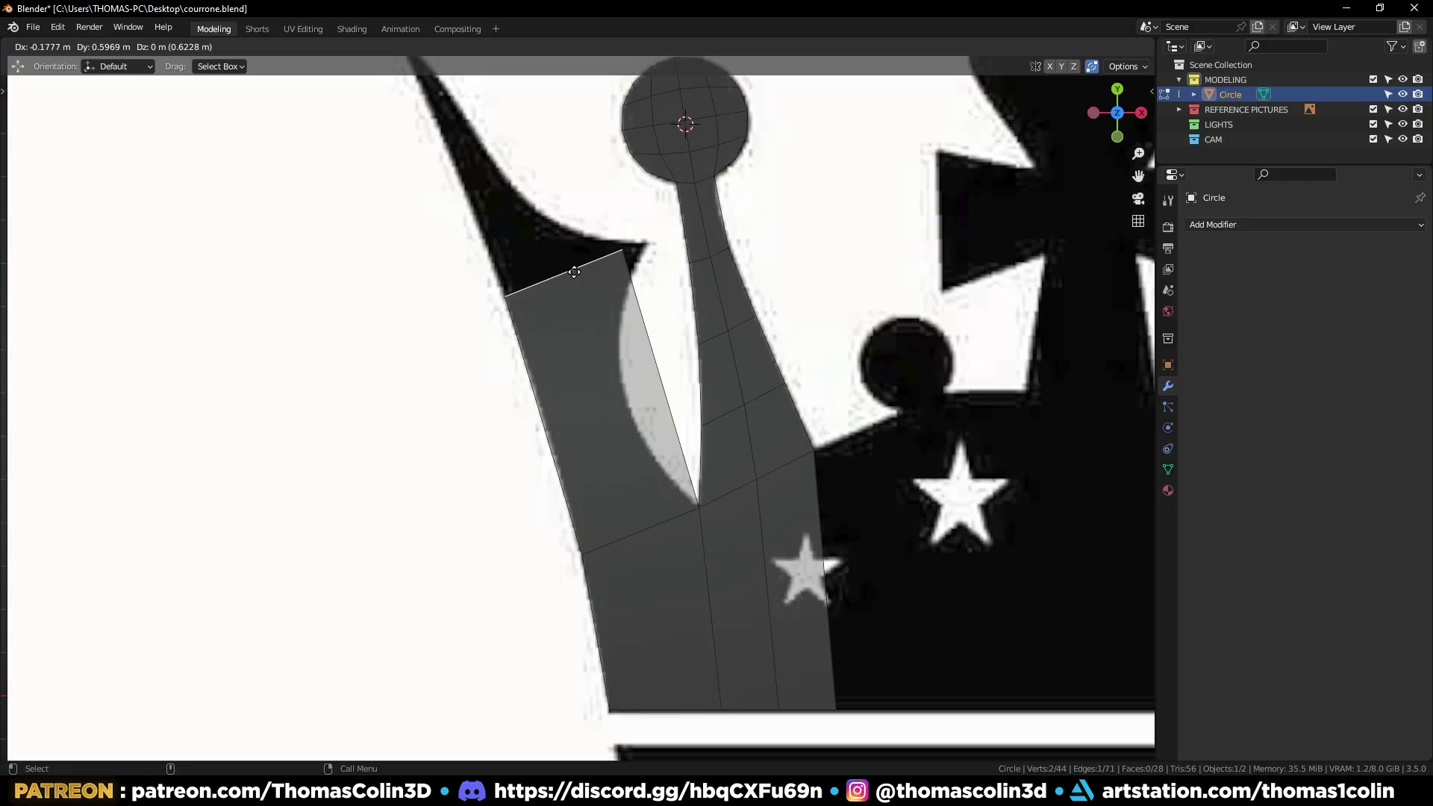
{"action": "left_click", "coordinate": [573, 269]}
{"action": "key", "text": "1"}
{"action": "left_click", "coordinate": [623, 255]}
{"action": "key", "text": "g"}
{"action": "left_click", "coordinate": [648, 249]}
{"action": "middle_click_drag", "start_coordinate": [600, 308], "coordinate": [706, 505], "text": "shift"}
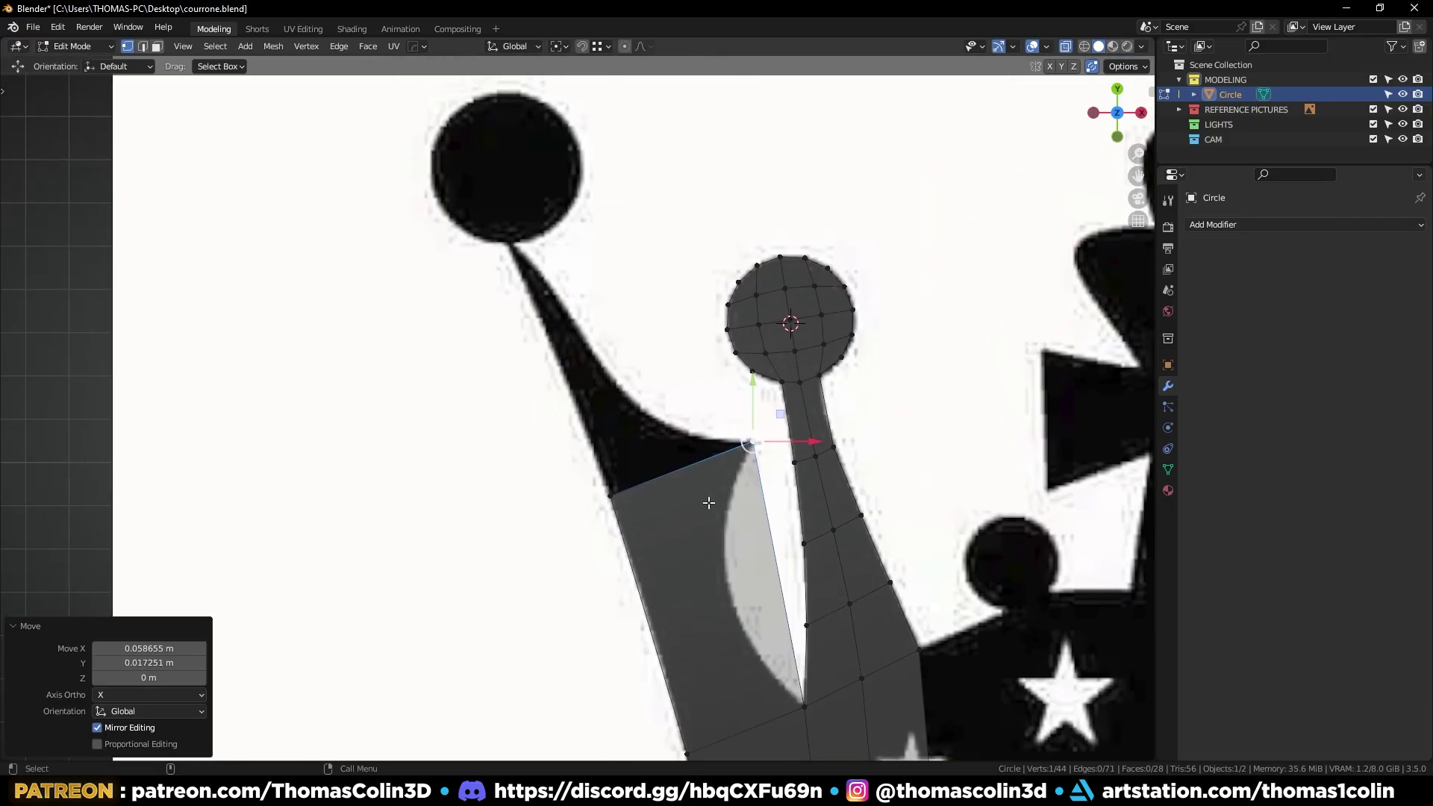
Extrude the outer prong's top edge up to the black ball and move its inner vertex onto the narrow tip
{"action": "key", "text": "2"}
{"action": "left_click", "coordinate": [681, 469]}
{"action": "key", "text": "e"}
{"action": "left_click", "coordinate": [577, 219]}
{"action": "key", "text": "1"}
{"action": "left_click", "coordinate": [648, 192]}
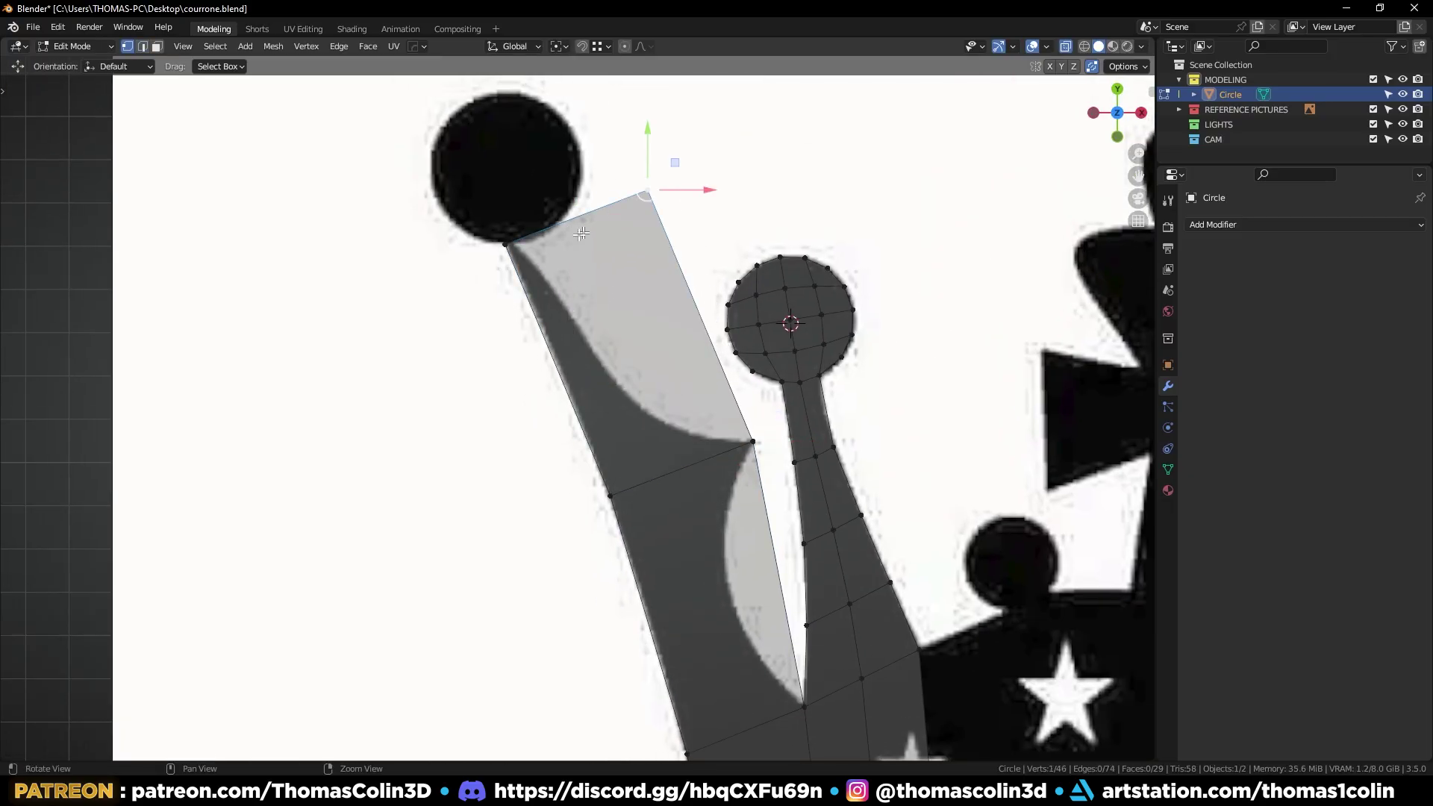
{"action": "scroll", "coordinate": [559, 233], "scroll_direction": "up", "scroll_amount": 5}
{"action": "middle_click_drag", "start_coordinate": [559, 233], "coordinate": [683, 350], "text": "shift"}
{"action": "key", "text": "g"}
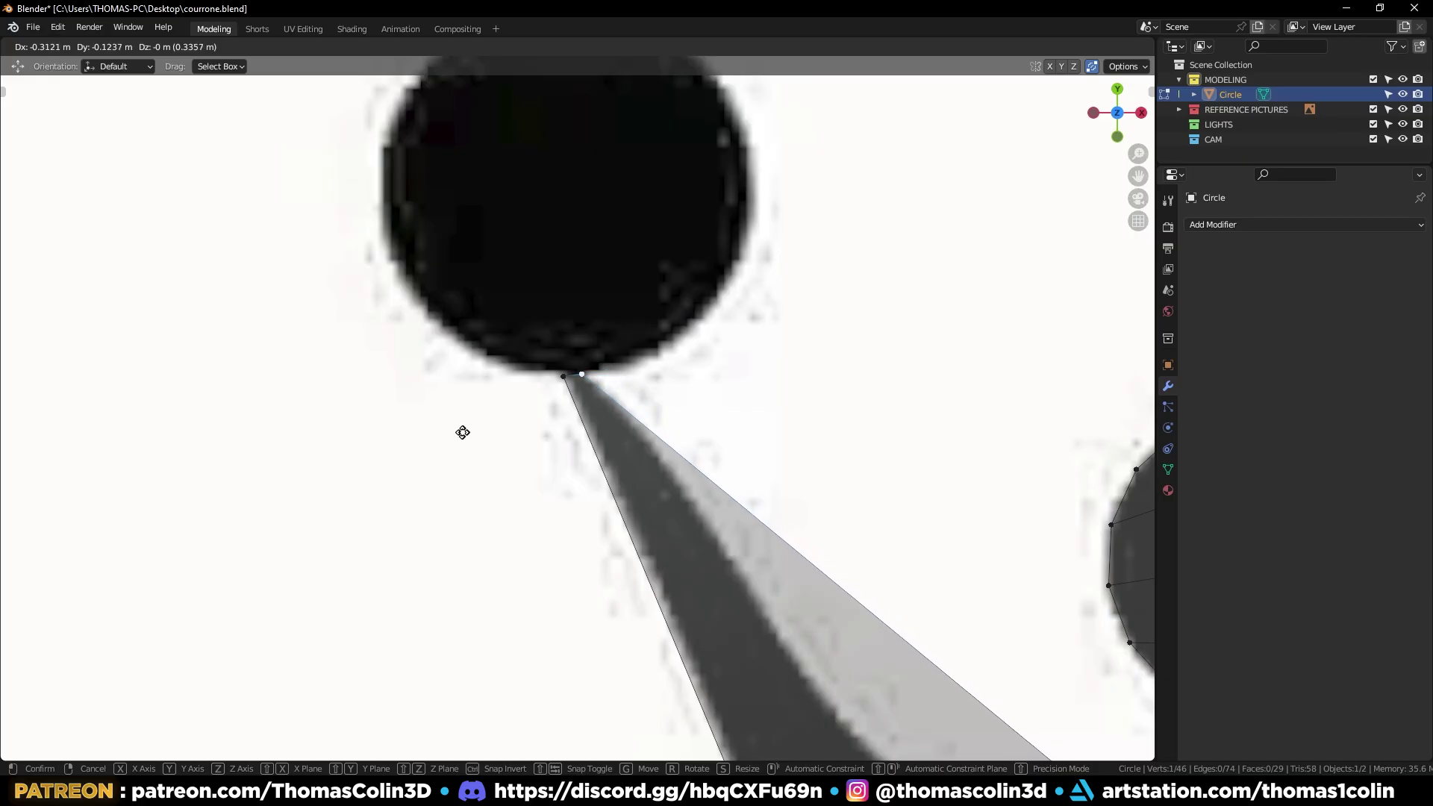
{"action": "left_click", "coordinate": [466, 433]}
Add a loop cut across the prong between barb and tip and slide its inner vertex onto the reference curve
{"action": "scroll", "coordinate": [466, 433], "scroll_direction": "down", "scroll_amount": 5}
{"action": "key", "text": "2"}
{"action": "key", "text": "ctrl+r"}
{"action": "left_click", "coordinate": [584, 280]}
{"action": "key", "text": "1"}
{"action": "left_click", "coordinate": [573, 258]}
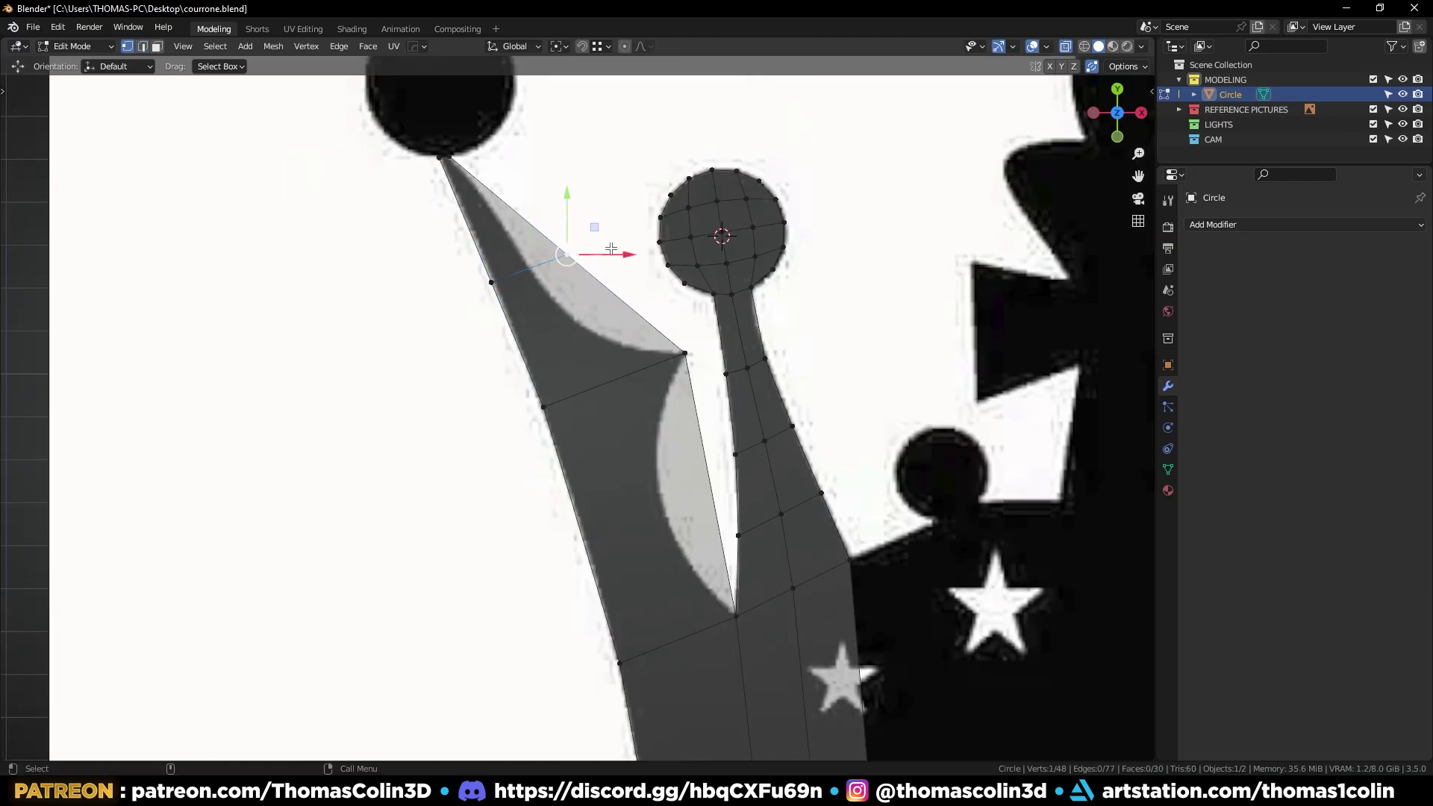
{"action": "key", "text": "g"}
{"action": "key", "text": "g"}
{"action": "left_click", "coordinate": [580, 273]}
Add a centred loop cut across the prong below the barb and slide its inner vertex onto the concave outline
{"action": "key", "text": "2"}
{"action": "key", "text": "ctrl+r"}
{"action": "left_click", "coordinate": [705, 504]}
{"action": "right_click", "coordinate": [707, 505]}
{"action": "key", "text": "1"}
{"action": "left_click", "coordinate": [713, 489]}
{"action": "key", "text": "g"}
{"action": "key", "text": "g"}
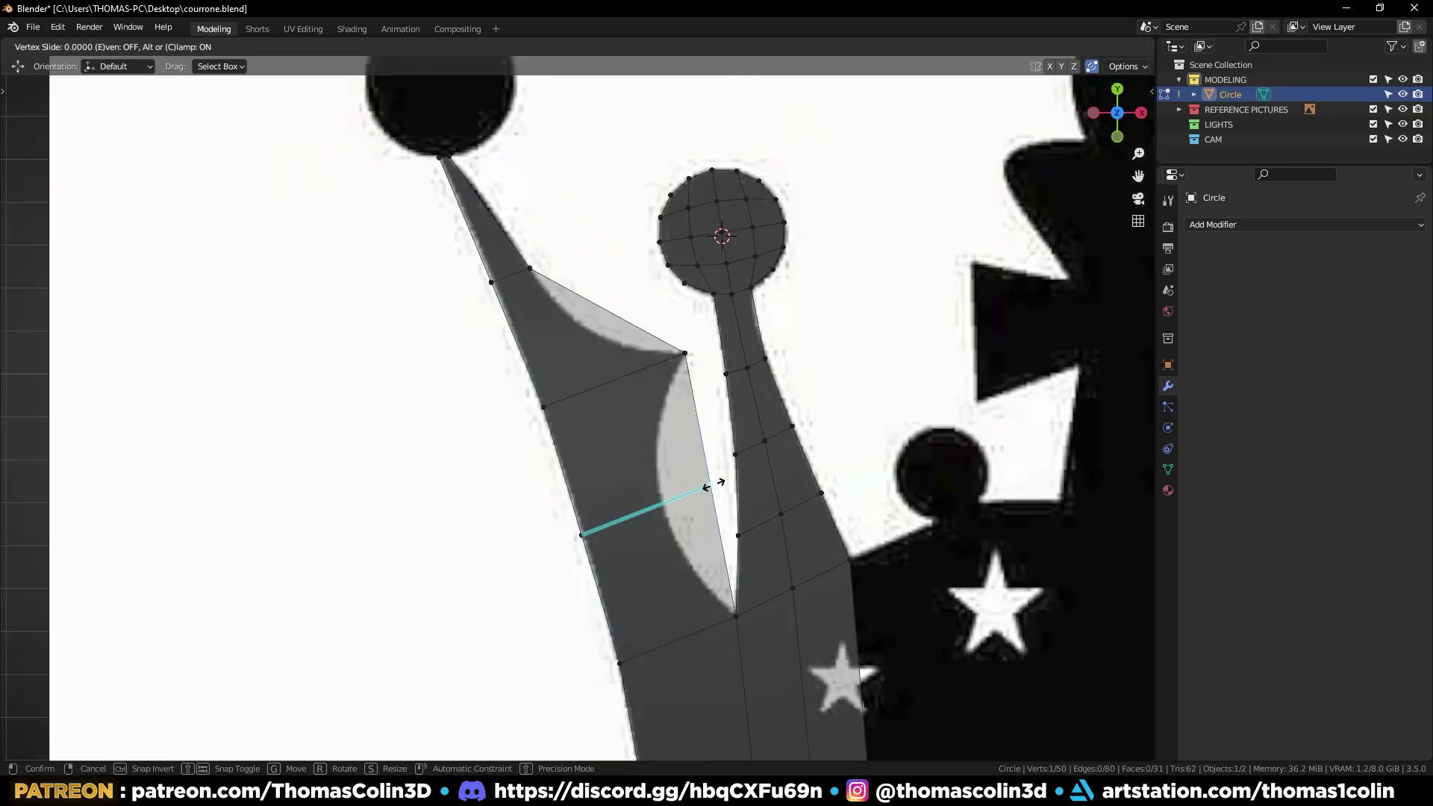
{"action": "left_click", "coordinate": [666, 514]}
Add a centred loop cut across the prong's lowest part above the base and slide its inner vertex onto the curve
{"action": "key", "text": "2"}
{"action": "key", "text": "ctrl+r"}
{"action": "left_click", "coordinate": [691, 554]}
{"action": "right_click", "coordinate": [691, 554]}
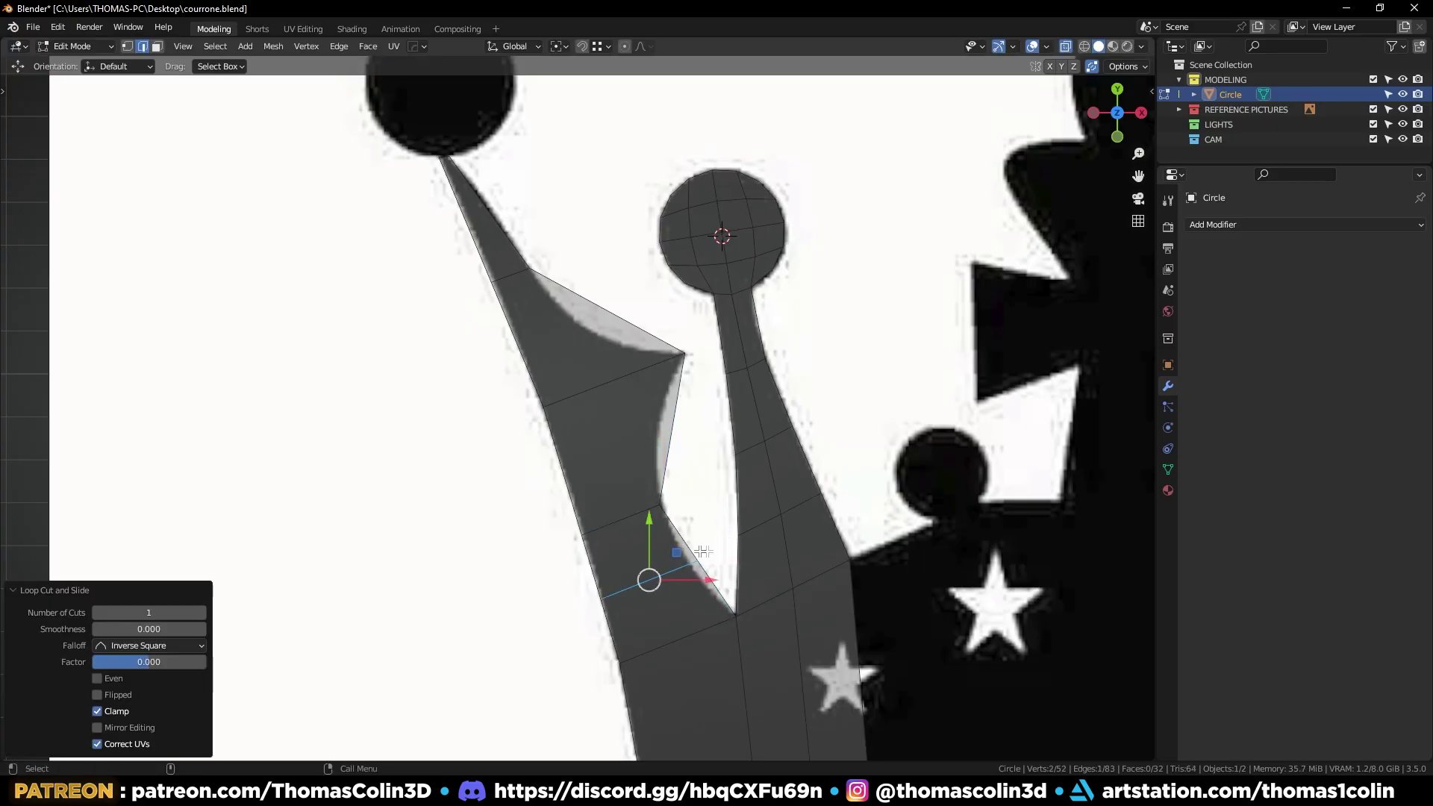
{"action": "key", "text": "1"}
{"action": "left_click", "coordinate": [697, 564]}
{"action": "key", "text": "g"}
{"action": "key", "text": "g"}
{"action": "left_click", "coordinate": [690, 569]}
Add a loop cut across the prong just below the barb and slide its inner vertex onto the curve
{"action": "key", "text": "2"}
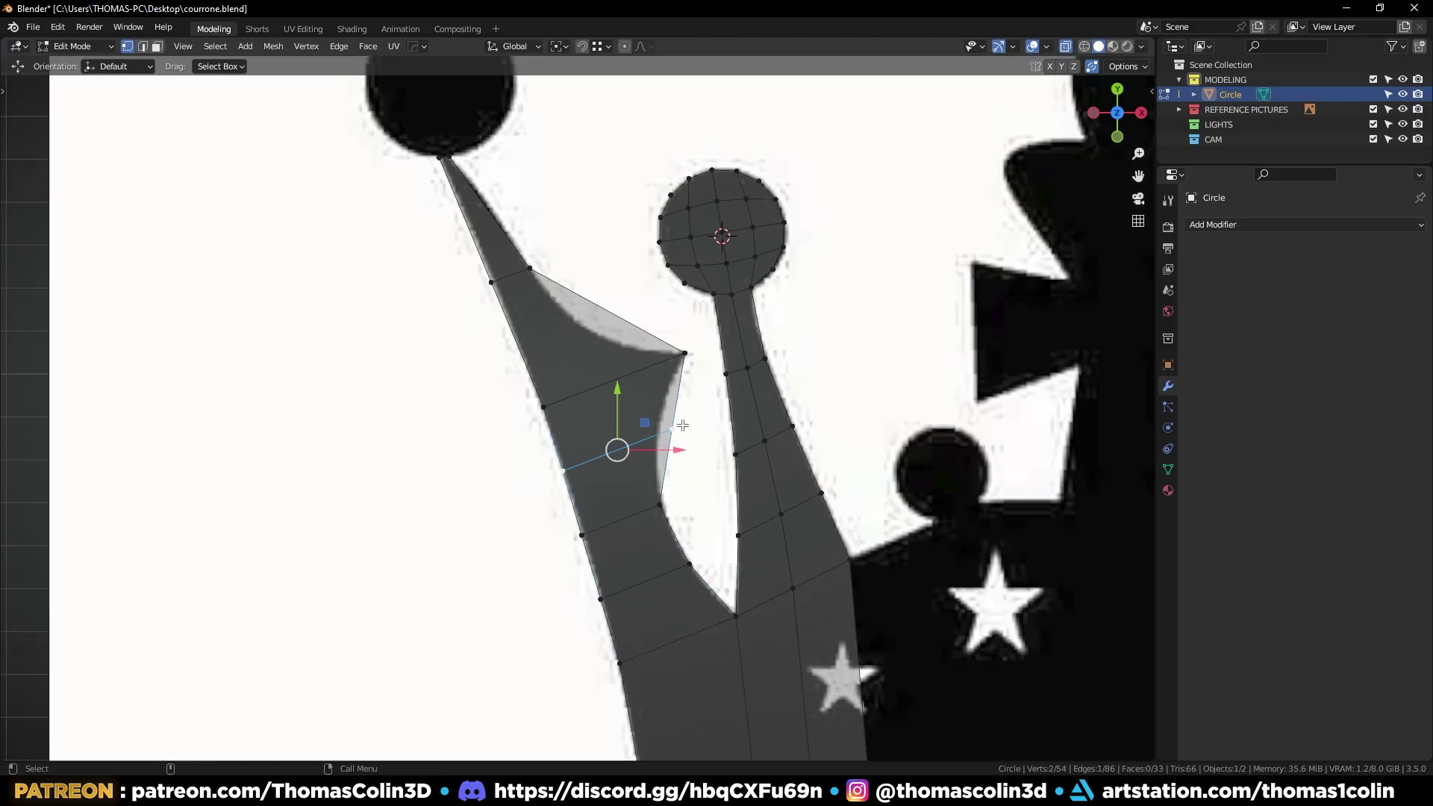
{"action": "left_click", "coordinate": [682, 427]}
{"action": "key", "text": "g"}
{"action": "key", "text": "g"}
{"action": "left_click", "coordinate": [670, 431]}
Add a centred loop cut across the prong just above the barb and slide its inner vertex onto the upper curve
{"action": "key", "text": "2"}
{"action": "key", "text": "ctrl+r"}
{"action": "left_click", "coordinate": [612, 319]}
{"action": "right_click", "coordinate": [612, 320]}
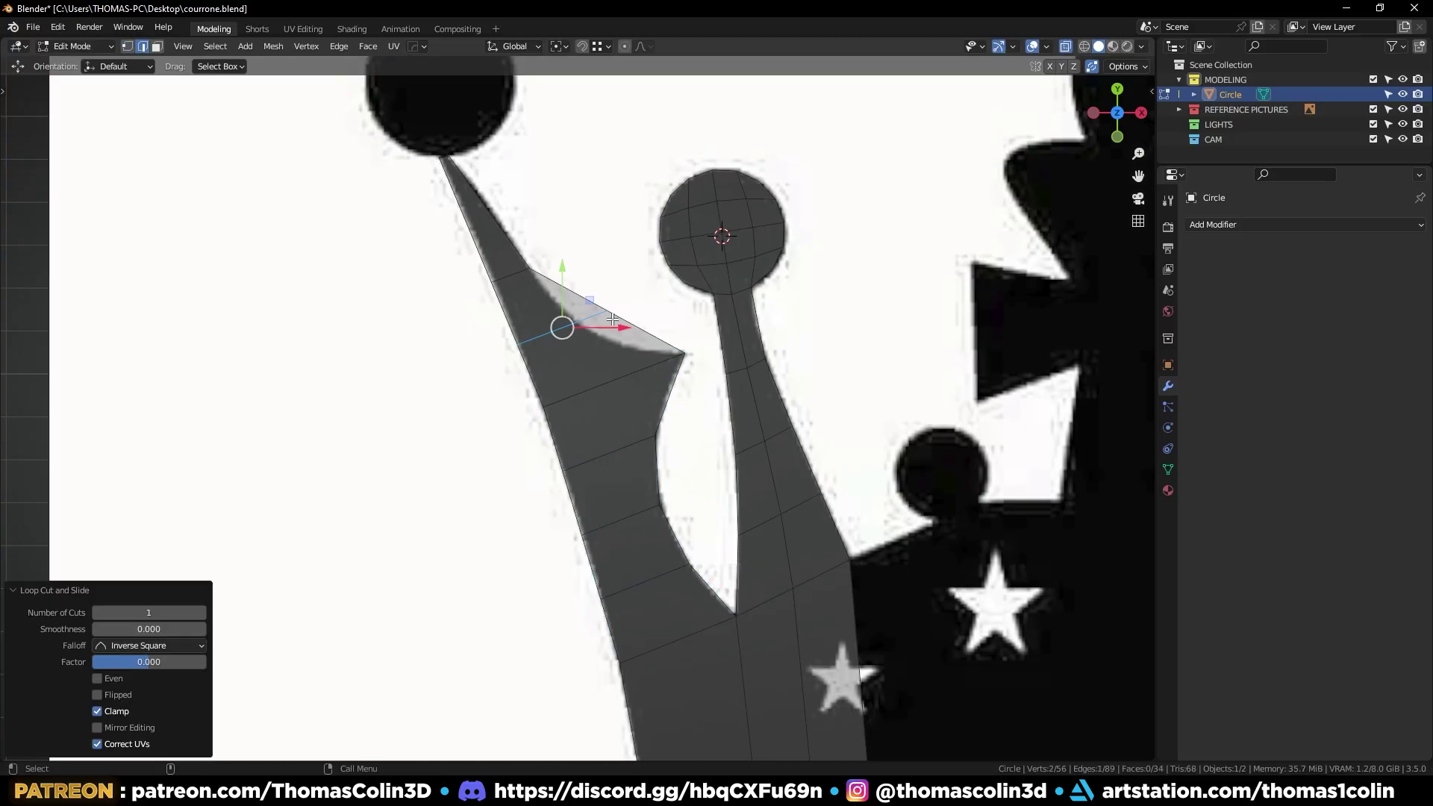
{"action": "key", "text": "1"}
{"action": "left_click", "coordinate": [601, 317]}
{"action": "key", "text": "g"}
{"action": "key", "text": "g"}
{"action": "left_click", "coordinate": [581, 345]}
Add a centred loop cut across the narrow part of the prong near its tip
{"action": "key", "text": "2"}
{"action": "left_click", "coordinate": [489, 213]}
{"action": "key", "text": "ctrl+r"}
{"action": "left_click", "coordinate": [488, 213]}
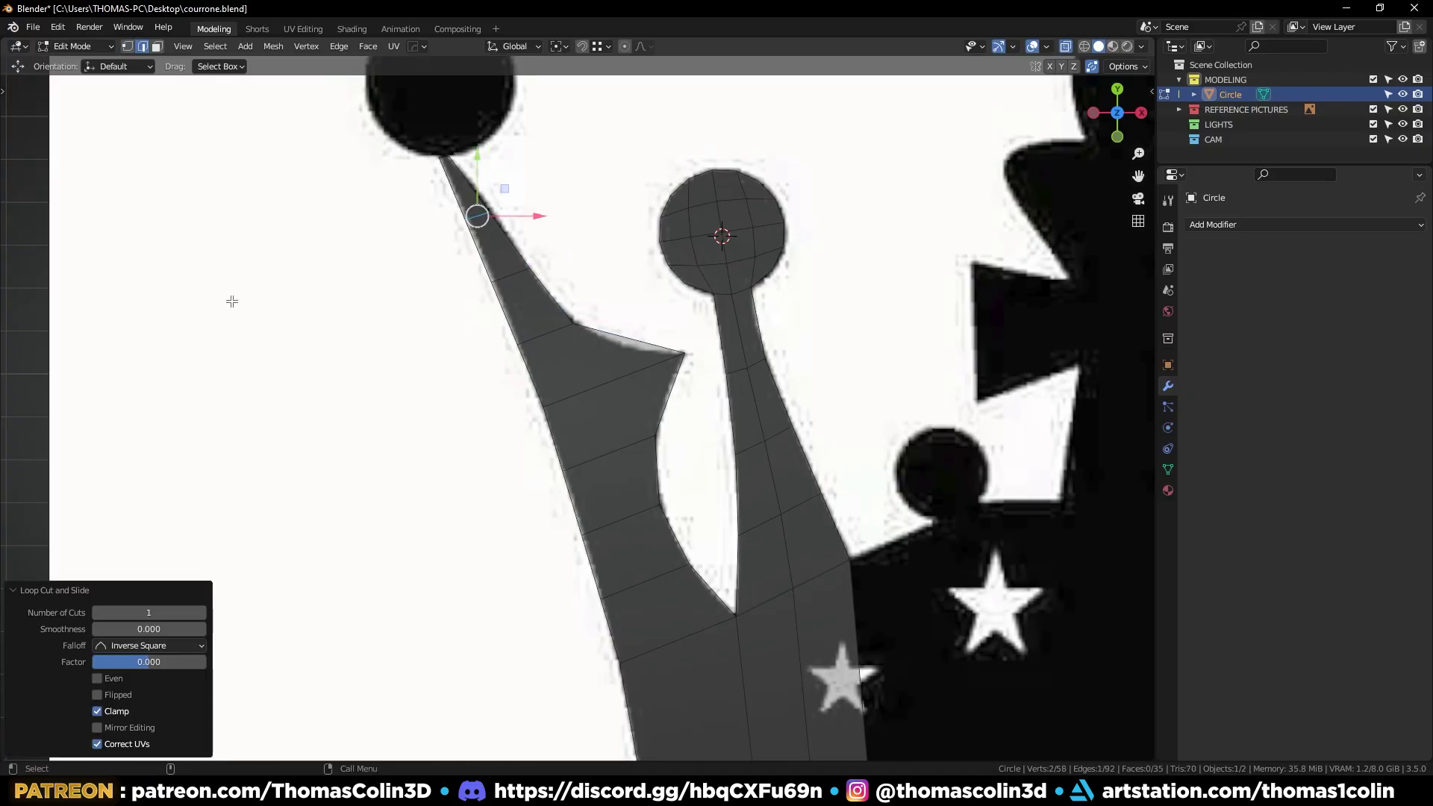
{"action": "left_click", "coordinate": [231, 301]}
Add a centred lengthwise loop cut through the whole outer prong from tip to base
{"action": "middle_click_drag", "start_coordinate": [651, 510], "coordinate": [608, 470], "text": "shift"}
{"action": "left_click", "coordinate": [573, 338]}
{"action": "key", "text": "ctrl+r"}
{"action": "left_click", "coordinate": [571, 338]}
{"action": "right_click", "coordinate": [572, 337]}
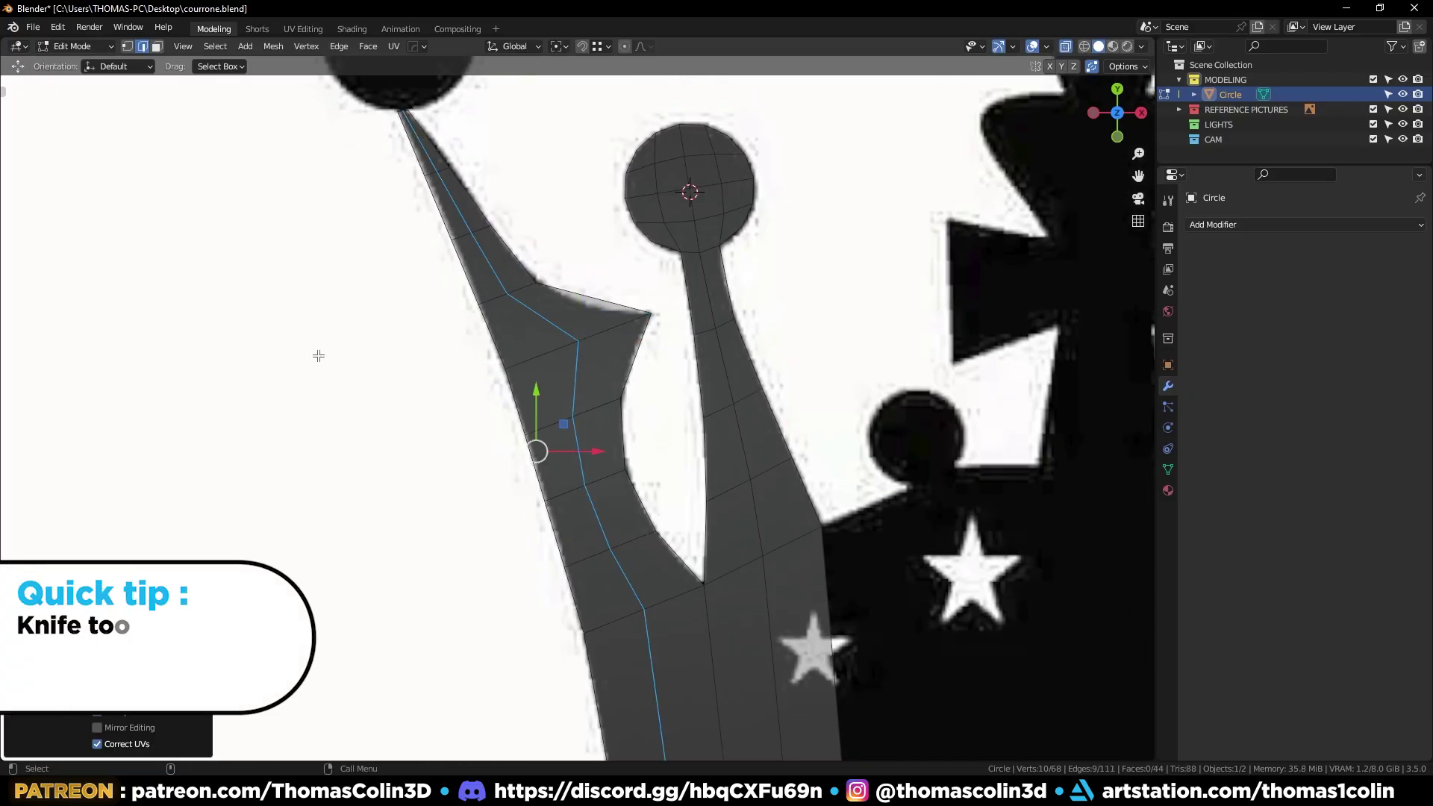
{"action": "left_click", "coordinate": [320, 355]}
Knife two cuts from the vertex inside the barb to the outline edges on both sides of its point
{"action": "middle_click_drag", "start_coordinate": [714, 420], "coordinate": [687, 509], "text": "shift"}
{"action": "scroll", "coordinate": [687, 508], "scroll_direction": "up", "scroll_amount": 4}
{"action": "key", "text": "k"}
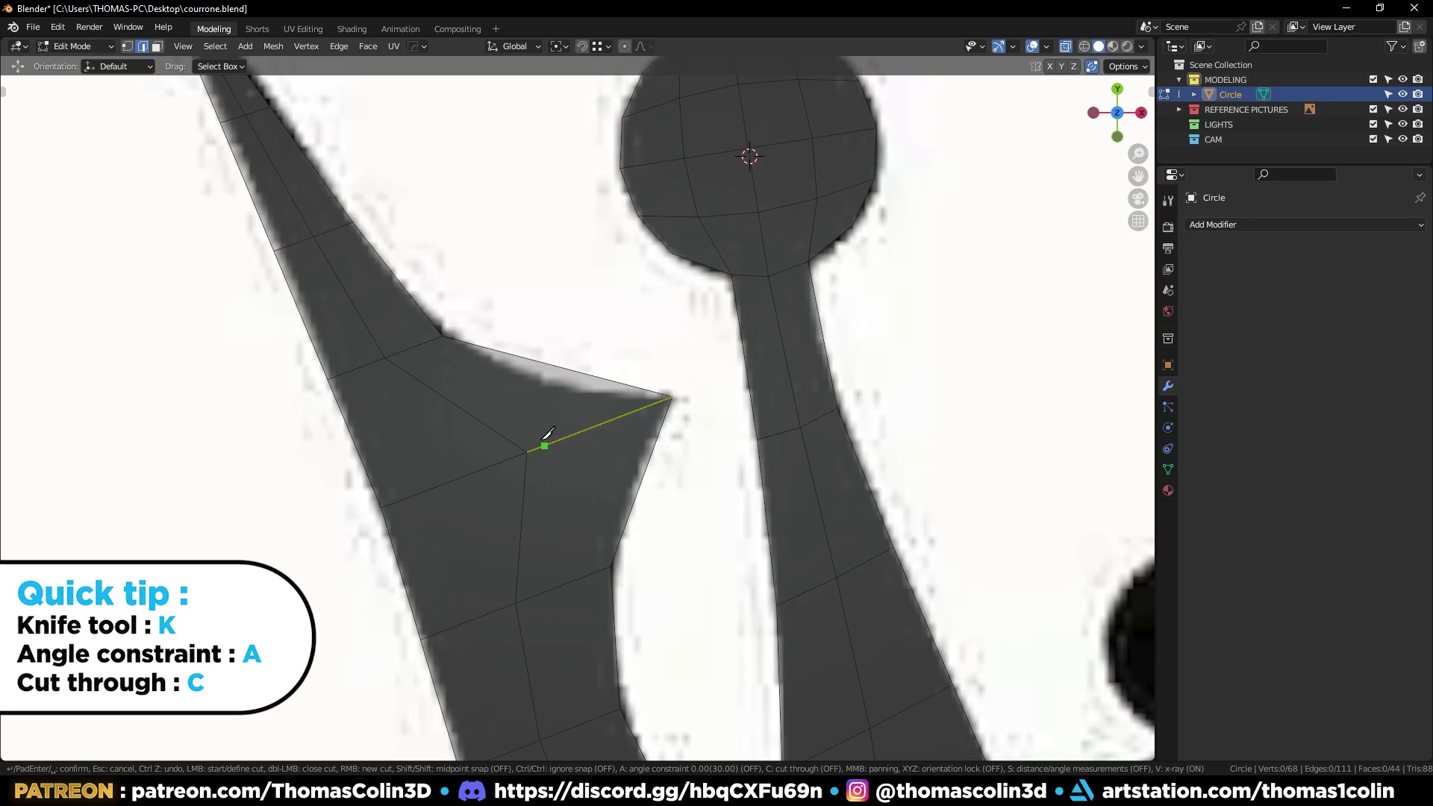
{"action": "left_click", "coordinate": [664, 418]}
{"action": "key", "text": "Return"}
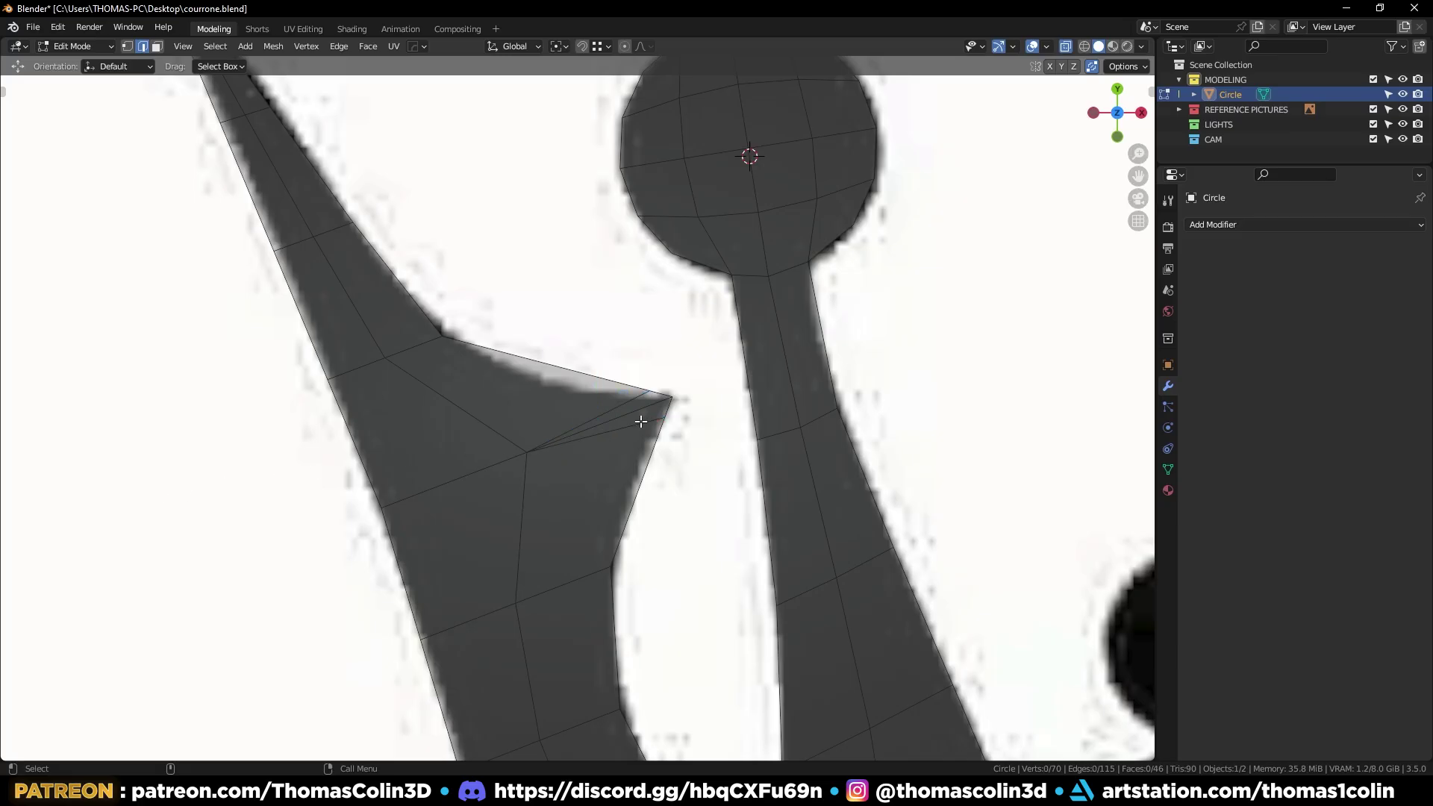
Dissolve the original edge running to the barb's point between the two knife cuts
{"action": "key", "text": "x"}
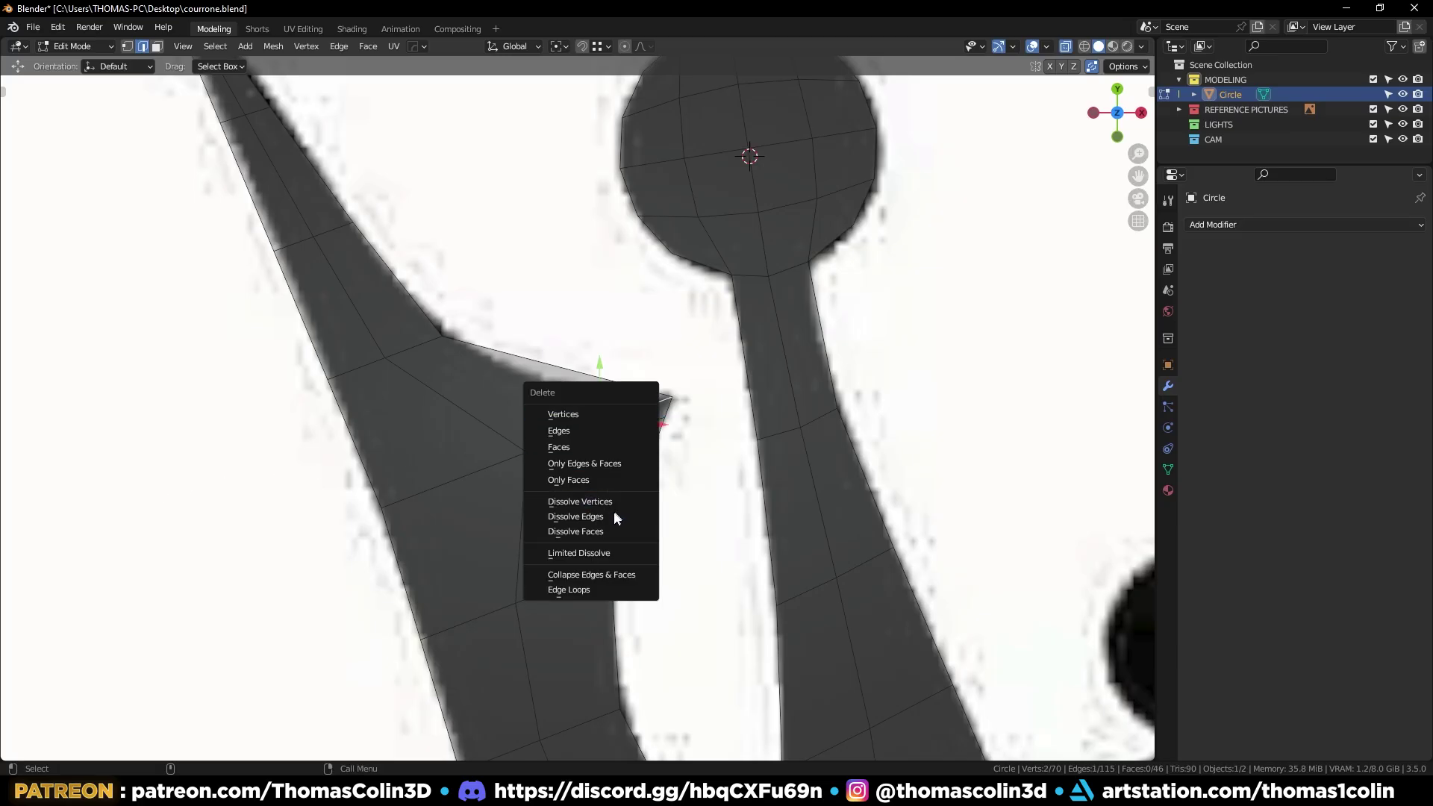
{"action": "left_click", "coordinate": [591, 549]}
{"action": "left_click", "coordinate": [189, 441]}
Add a loop cut across the prong just above the barb and slide its inner outline vertex onto the reference curve
{"action": "scroll", "coordinate": [522, 563], "scroll_direction": "down", "scroll_amount": 3}
{"action": "key", "text": "ctrl+r"}
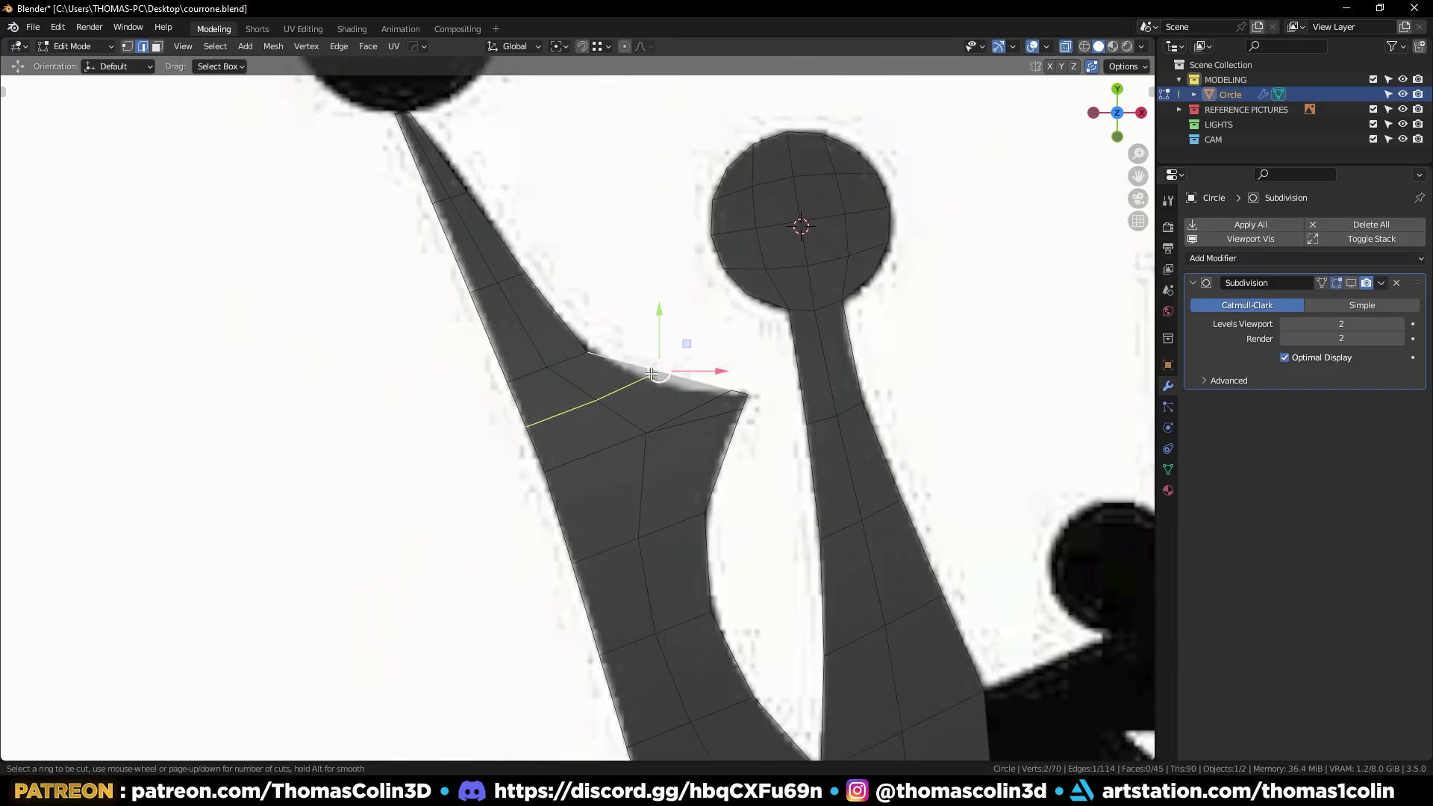
{"action": "left_click", "coordinate": [659, 377]}
{"action": "key", "text": "1"}
{"action": "scroll", "coordinate": [697, 418], "scroll_direction": "up", "scroll_amount": 2}
{"action": "left_click", "coordinate": [695, 359]}
{"action": "key", "text": "g"}
{"action": "key", "text": "g"}
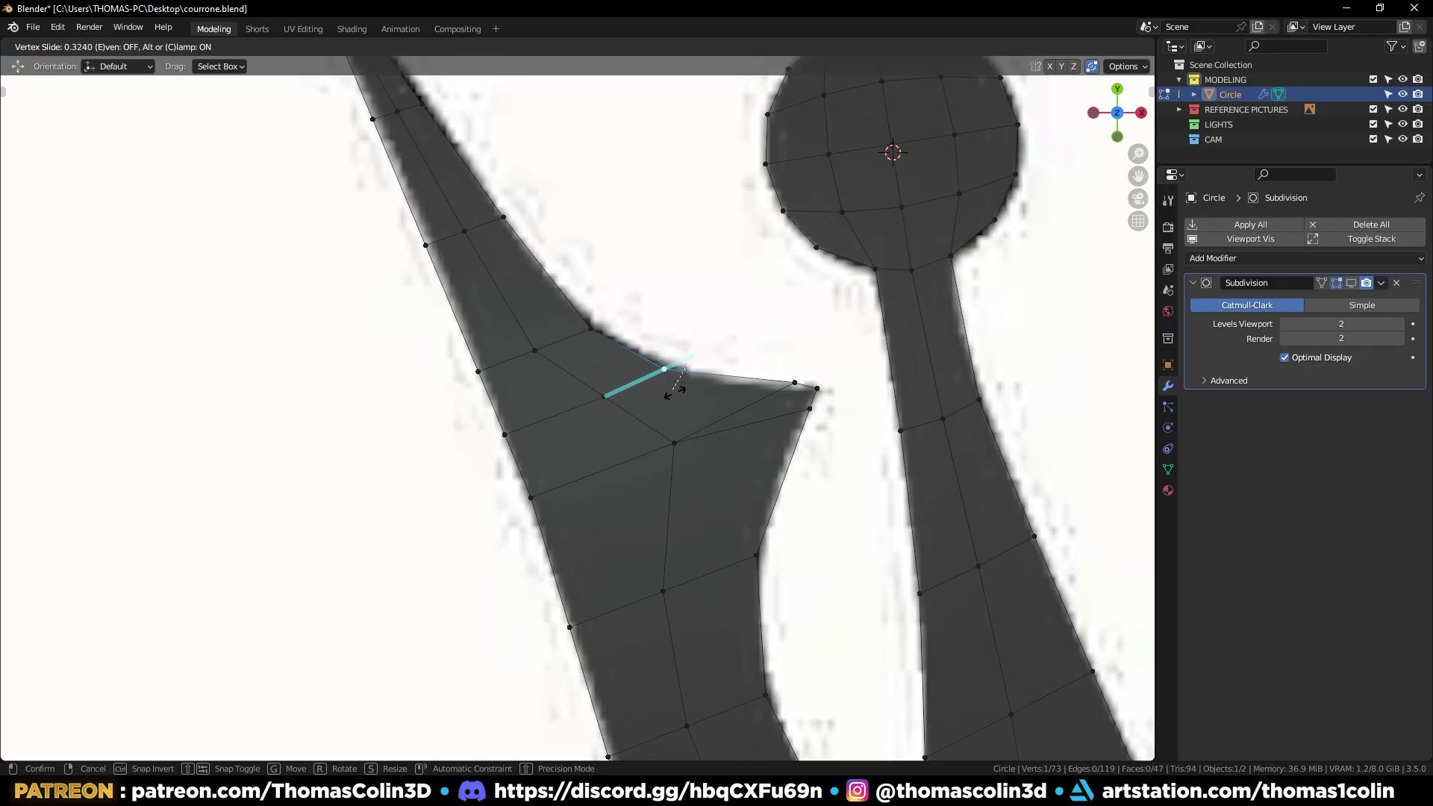
{"action": "left_click", "coordinate": [675, 393]}
Add a loop cut across the prong just below the barb and slide its inner outline vertex onto the reference edge
{"action": "middle_click_drag", "start_coordinate": [776, 478], "coordinate": [724, 331], "text": "shift"}
{"action": "key", "text": "2"}
{"action": "left_click", "coordinate": [732, 334]}
{"action": "key", "text": "ctrl+r"}
{"action": "key", "text": "1"}
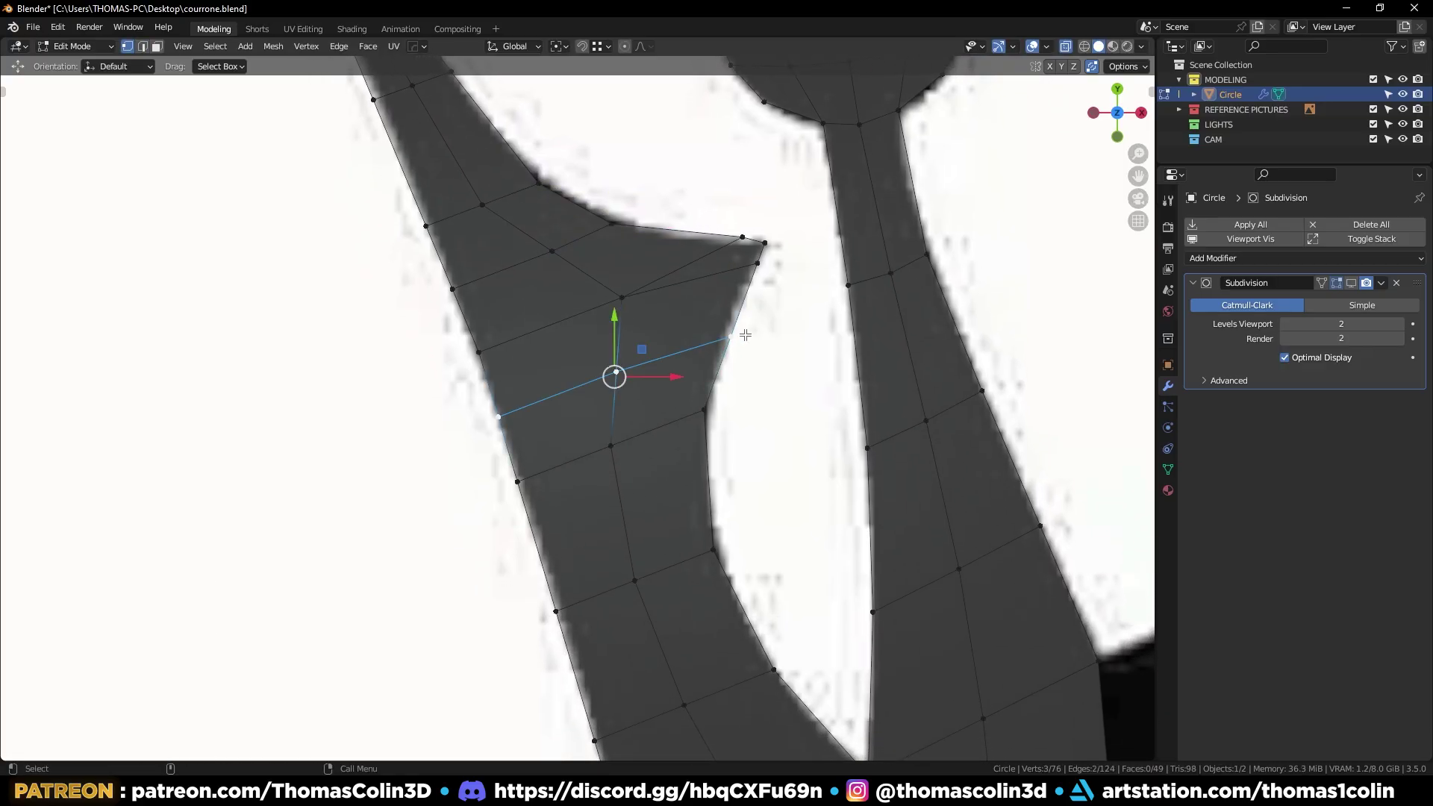
{"action": "left_click", "coordinate": [745, 335]}
{"action": "key", "text": "g"}
{"action": "key", "text": "g"}
{"action": "left_click", "coordinate": [726, 337]}
Evenly space the vertices of the inner, outer and central edge chains below the barb with LoopTools Space
{"action": "scroll", "coordinate": [721, 338], "scroll_direction": "down", "scroll_amount": 2}
{"action": "key", "text": "2"}
{"action": "left_click", "coordinate": [693, 334]}
{"action": "left_click", "coordinate": [733, 617], "text": "ctrl"}
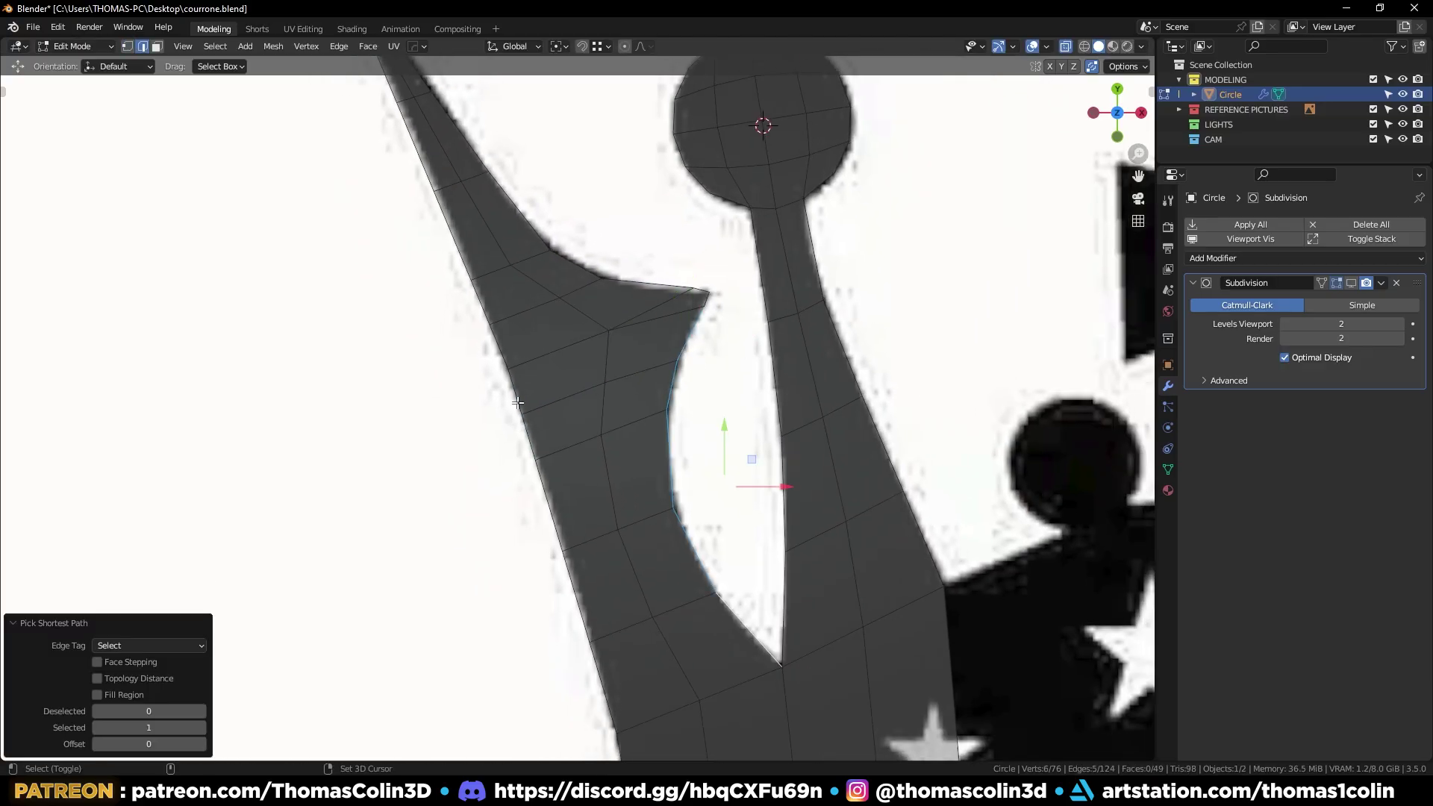
{"action": "left_click", "coordinate": [517, 402], "text": "shift"}
{"action": "left_click", "coordinate": [603, 688], "text": "ctrl"}
{"action": "left_click", "coordinate": [600, 357], "text": "shift"}
{"action": "left_click", "coordinate": [667, 649], "text": "ctrl"}
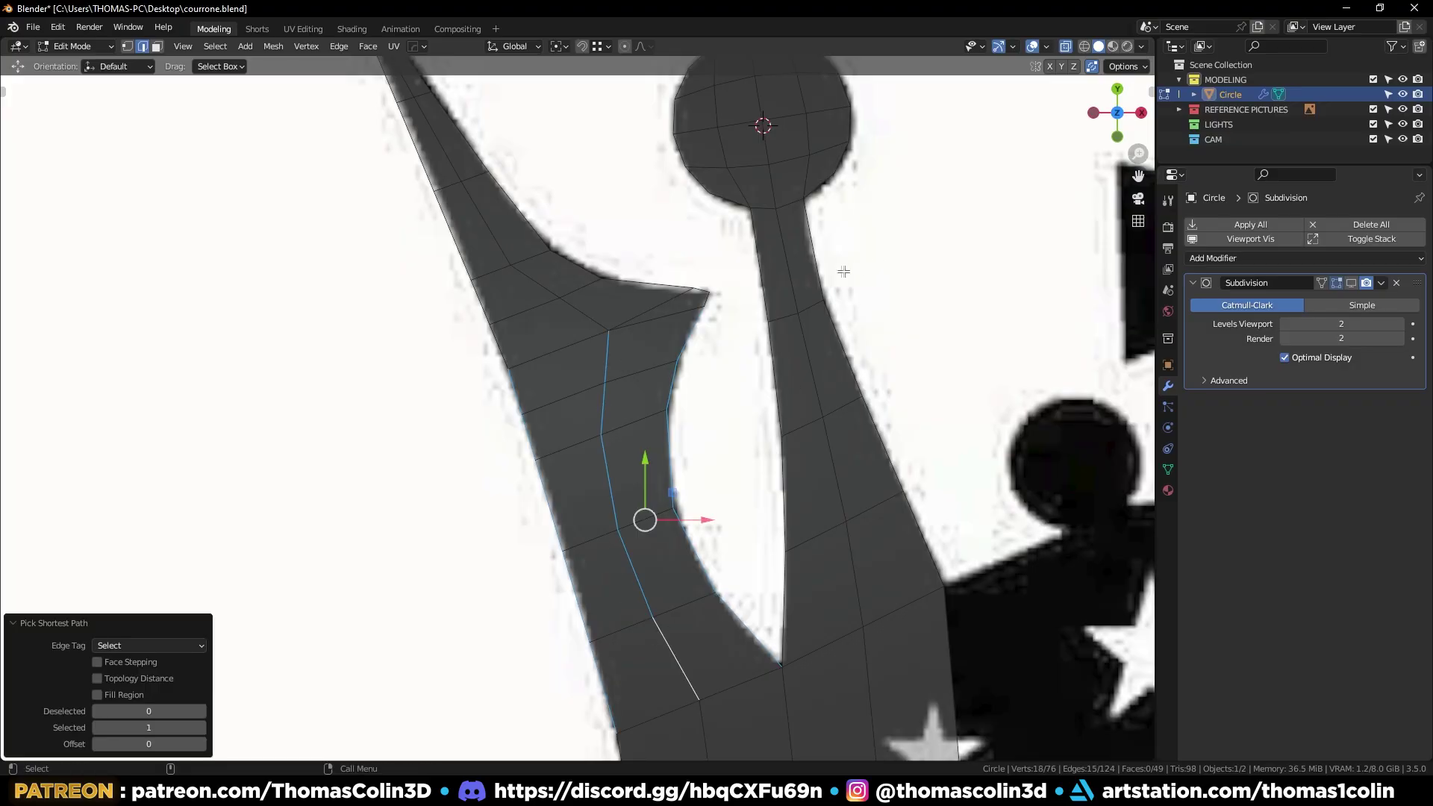
{"action": "right_click", "coordinate": [792, 250]}
{"action": "mouse_move", "coordinate": [799, 204]}
{"action": "left_click", "coordinate": [870, 309]}
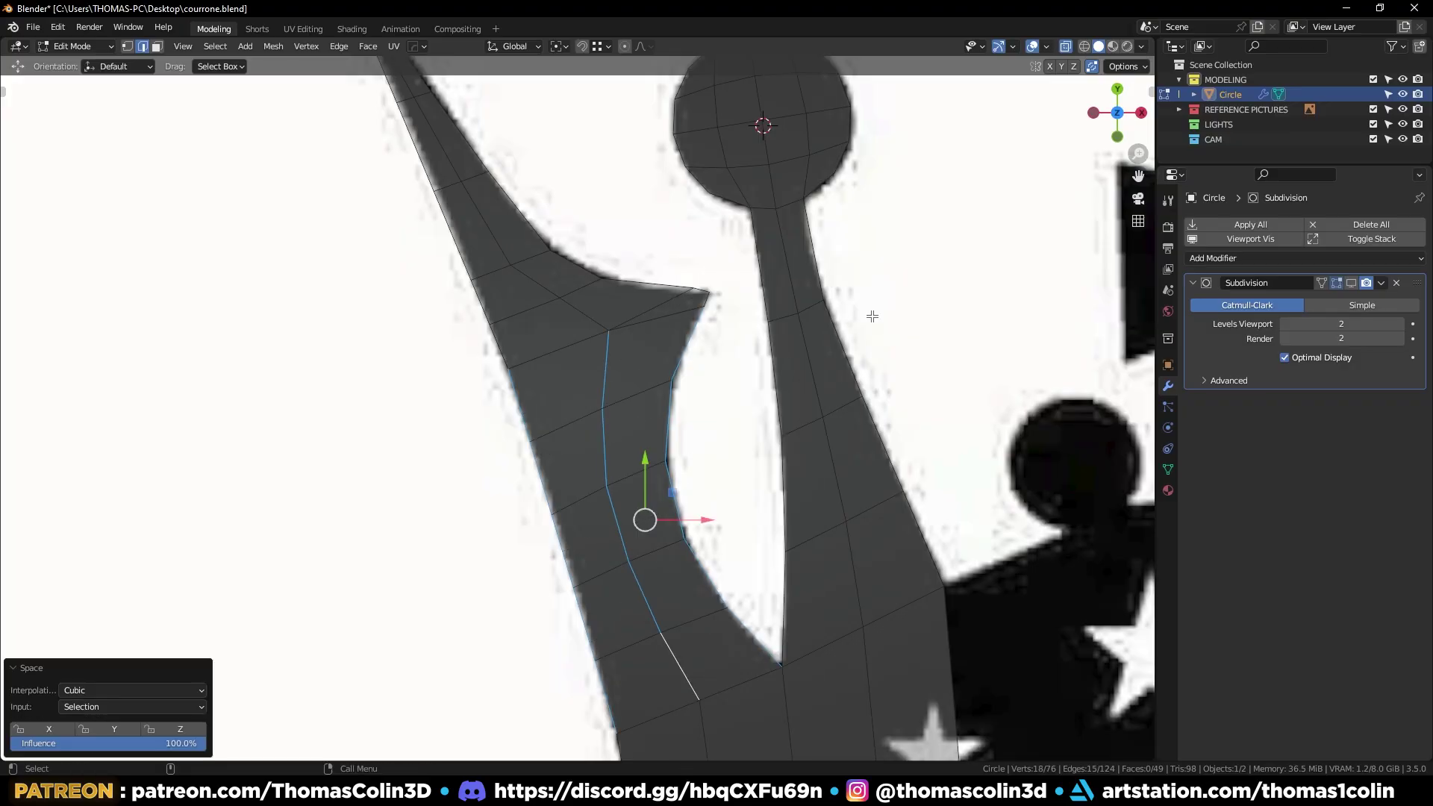
Evenly space the vertices of the three lengthwise edge chains between the barb and the prong's tip with LoopTools Space
{"action": "left_click", "coordinate": [343, 420]}
{"action": "middle_click_drag", "start_coordinate": [494, 395], "coordinate": [620, 563], "text": "shift"}
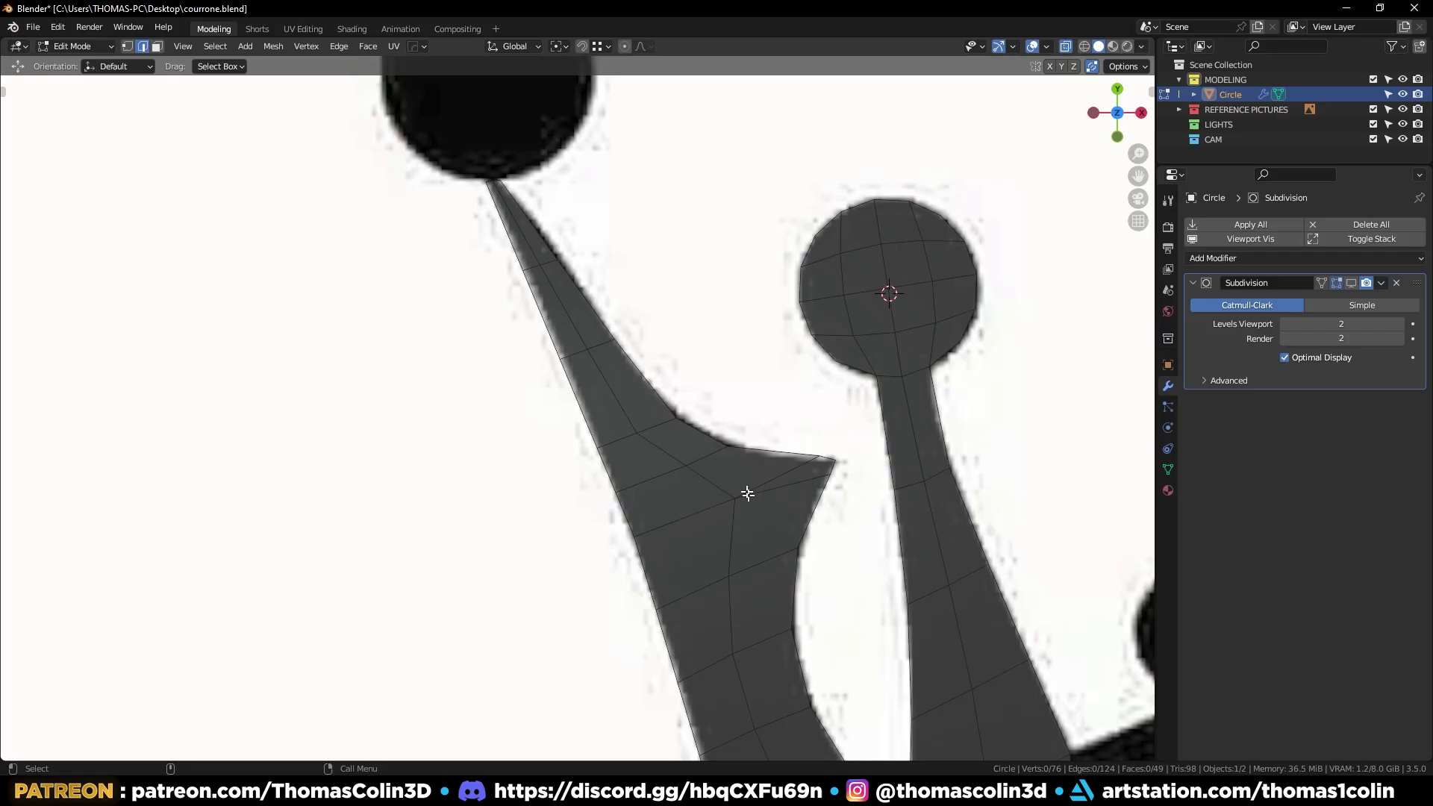
{"action": "left_click", "coordinate": [721, 438]}
{"action": "scroll", "coordinate": [567, 256], "scroll_direction": "up", "scroll_amount": 1}
{"action": "left_click", "coordinate": [567, 256], "text": "ctrl"}
{"action": "left_click", "coordinate": [551, 256], "text": "shift"}
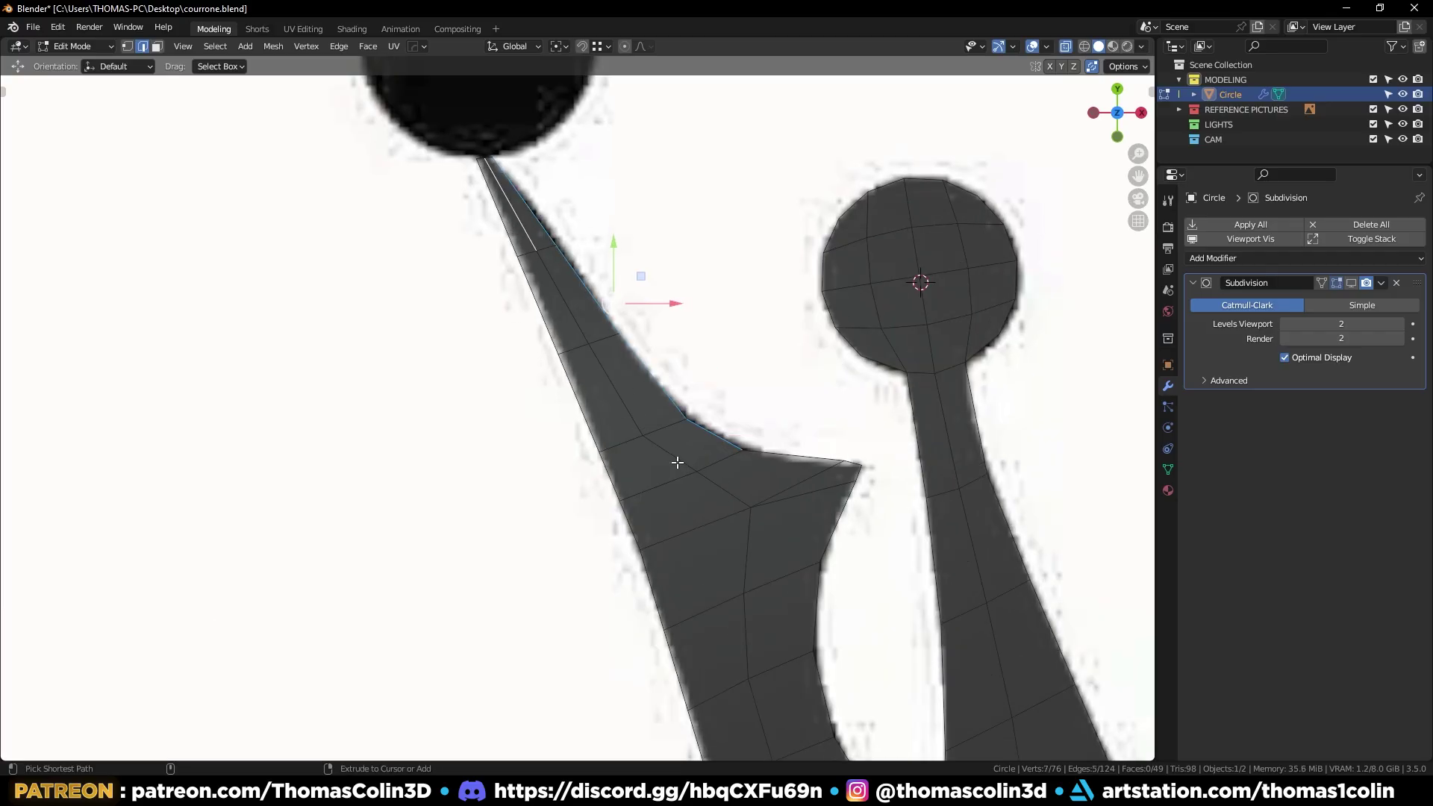
{"action": "left_click", "coordinate": [678, 463], "text": "ctrl"}
{"action": "left_click", "coordinate": [611, 476], "text": "shift"}
{"action": "left_click", "coordinate": [500, 211], "text": "ctrl"}
{"action": "right_click", "coordinate": [660, 128]}
{"action": "mouse_move", "coordinate": [662, 128]}
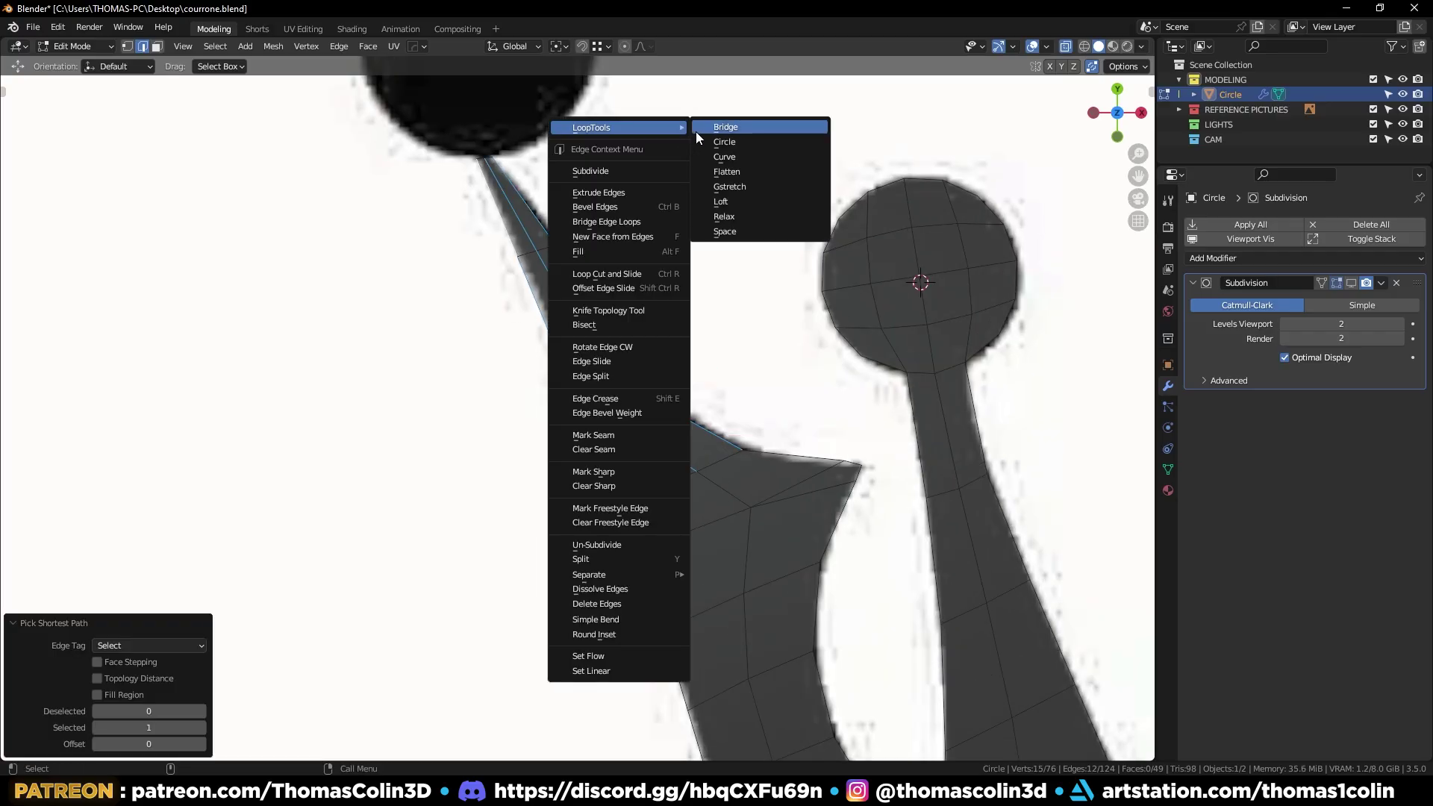
{"action": "left_click", "coordinate": [725, 232]}
Add a centred lengthwise loop cut through the outer half of the prong from tip to base
{"action": "left_click", "coordinate": [386, 364]}
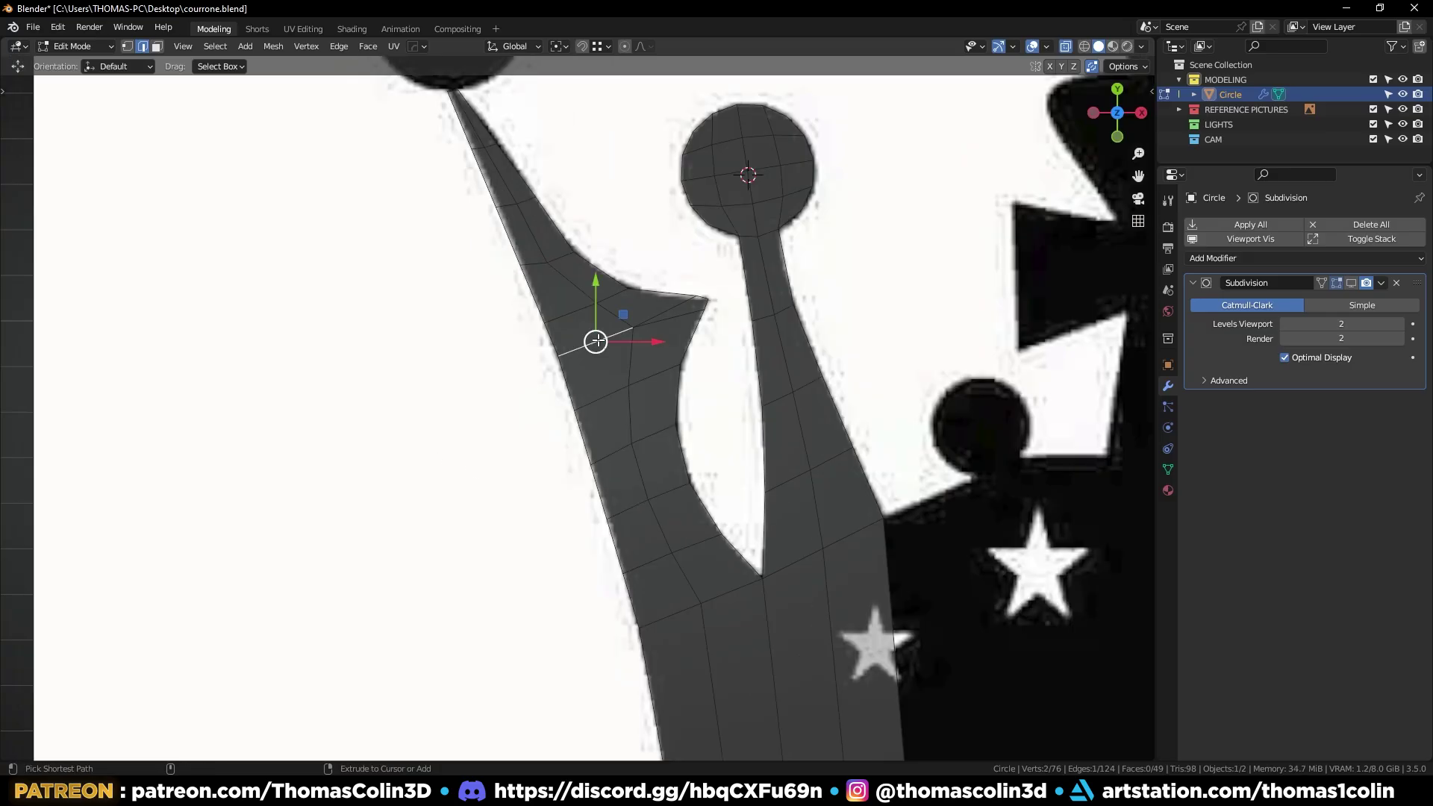
{"action": "key", "text": "ctrl+r"}
{"action": "left_click", "coordinate": [595, 340]}
{"action": "right_click", "coordinate": [595, 340]}
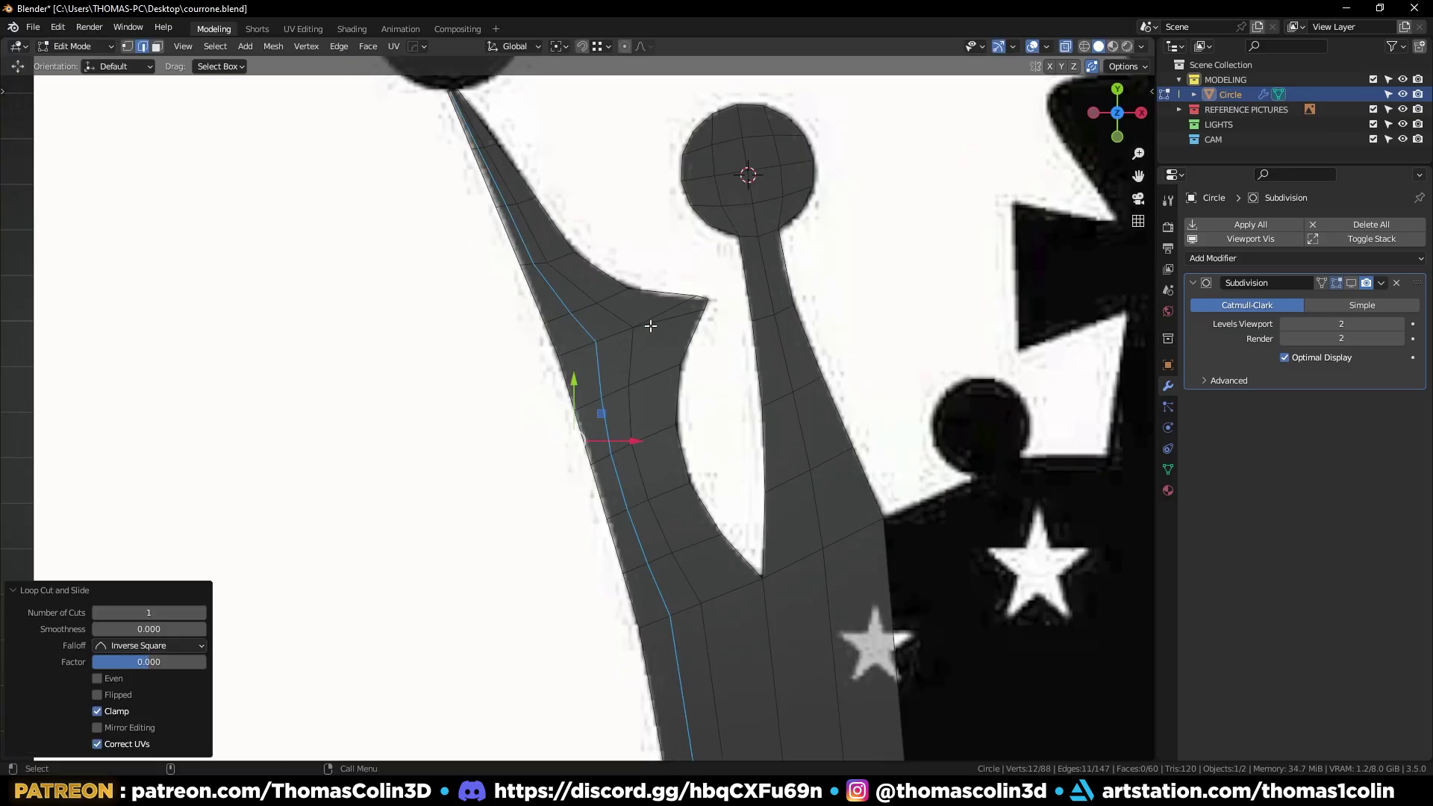
Subdivide the five cross edges on the prong's inner half below the barb
{"action": "left_click", "coordinate": [660, 379]}
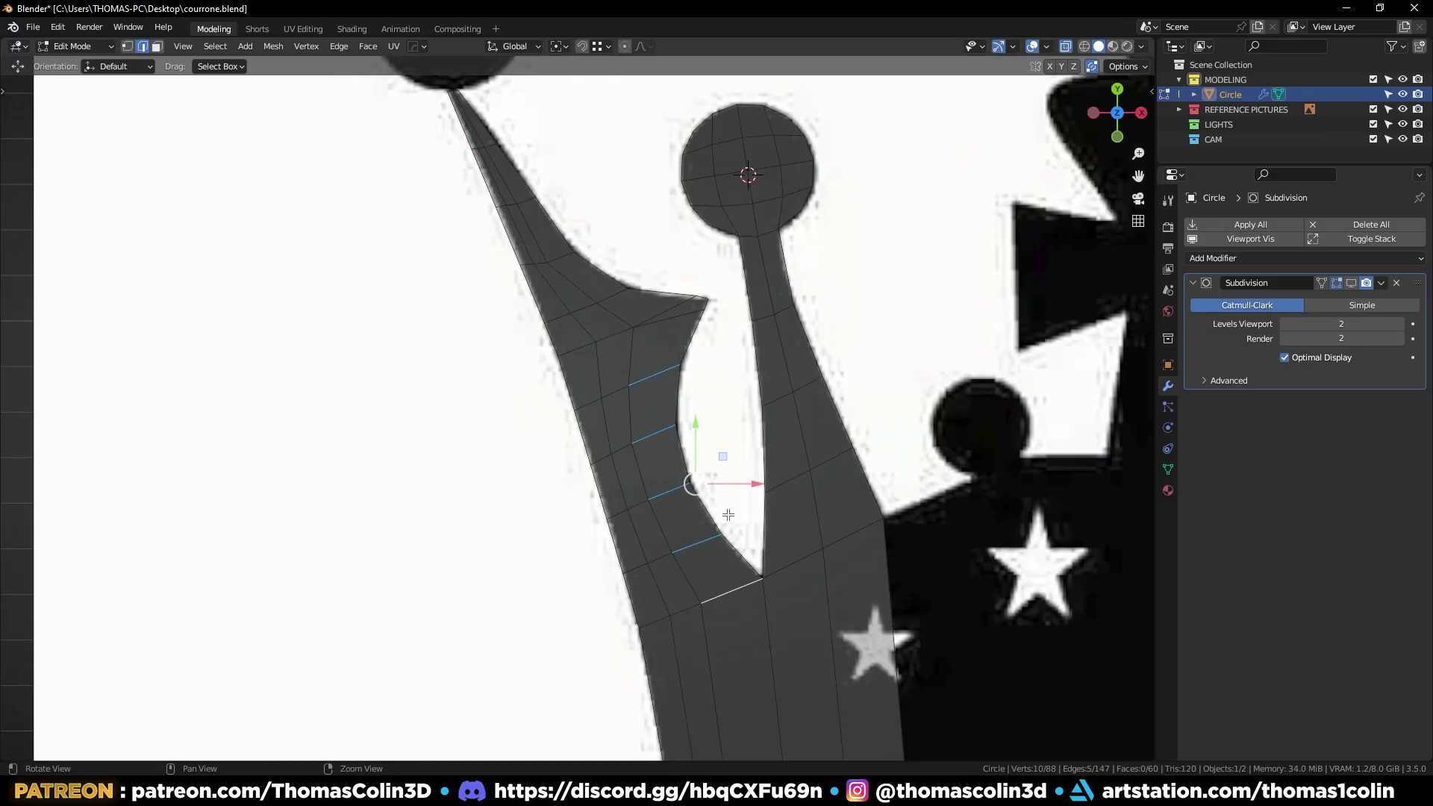
{"action": "scroll", "coordinate": [728, 515], "scroll_direction": "down", "scroll_amount": 1}
{"action": "right_click", "coordinate": [670, 289]}
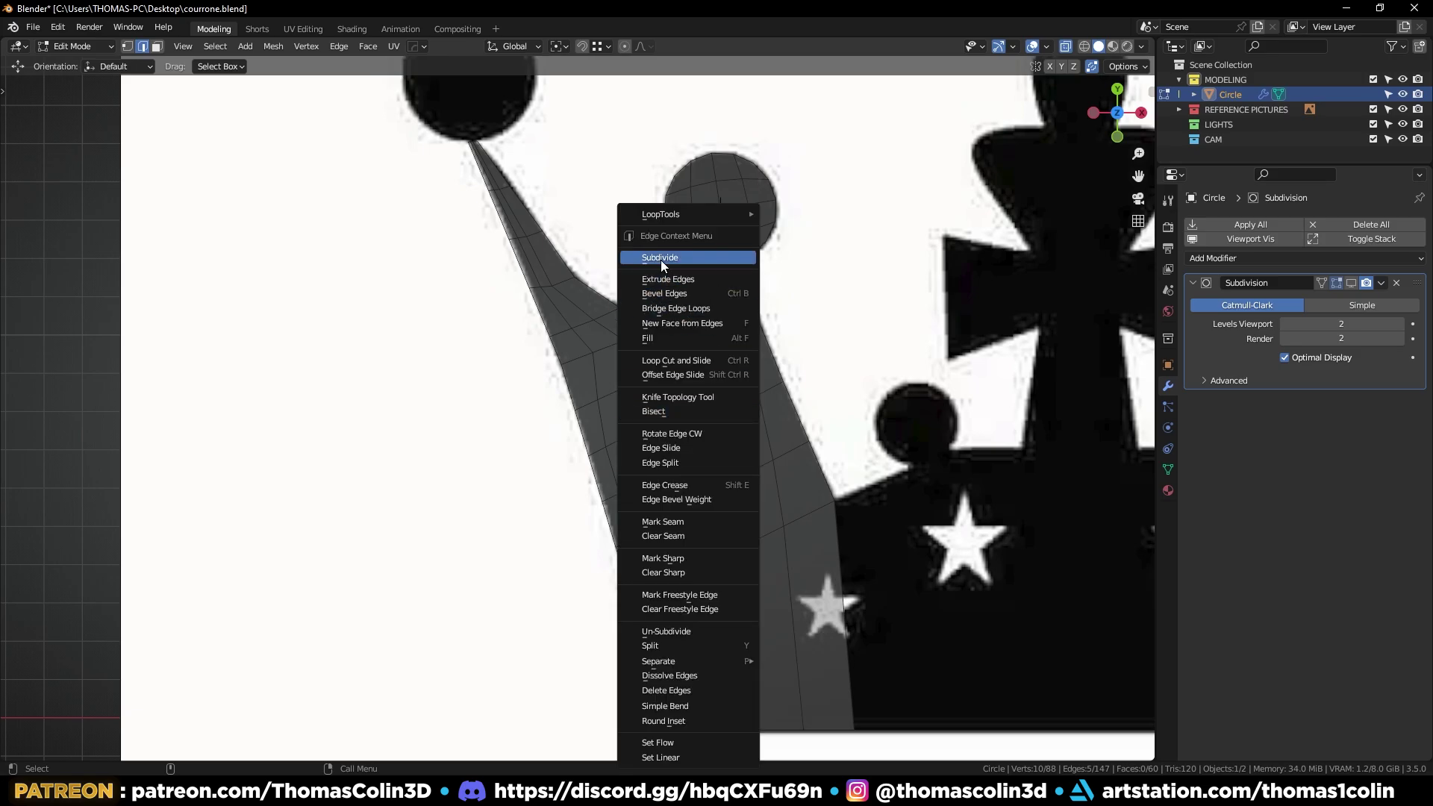
{"action": "left_click", "coordinate": [661, 258]}
{"action": "scroll", "coordinate": [670, 377], "scroll_direction": "up", "scroll_amount": 4}
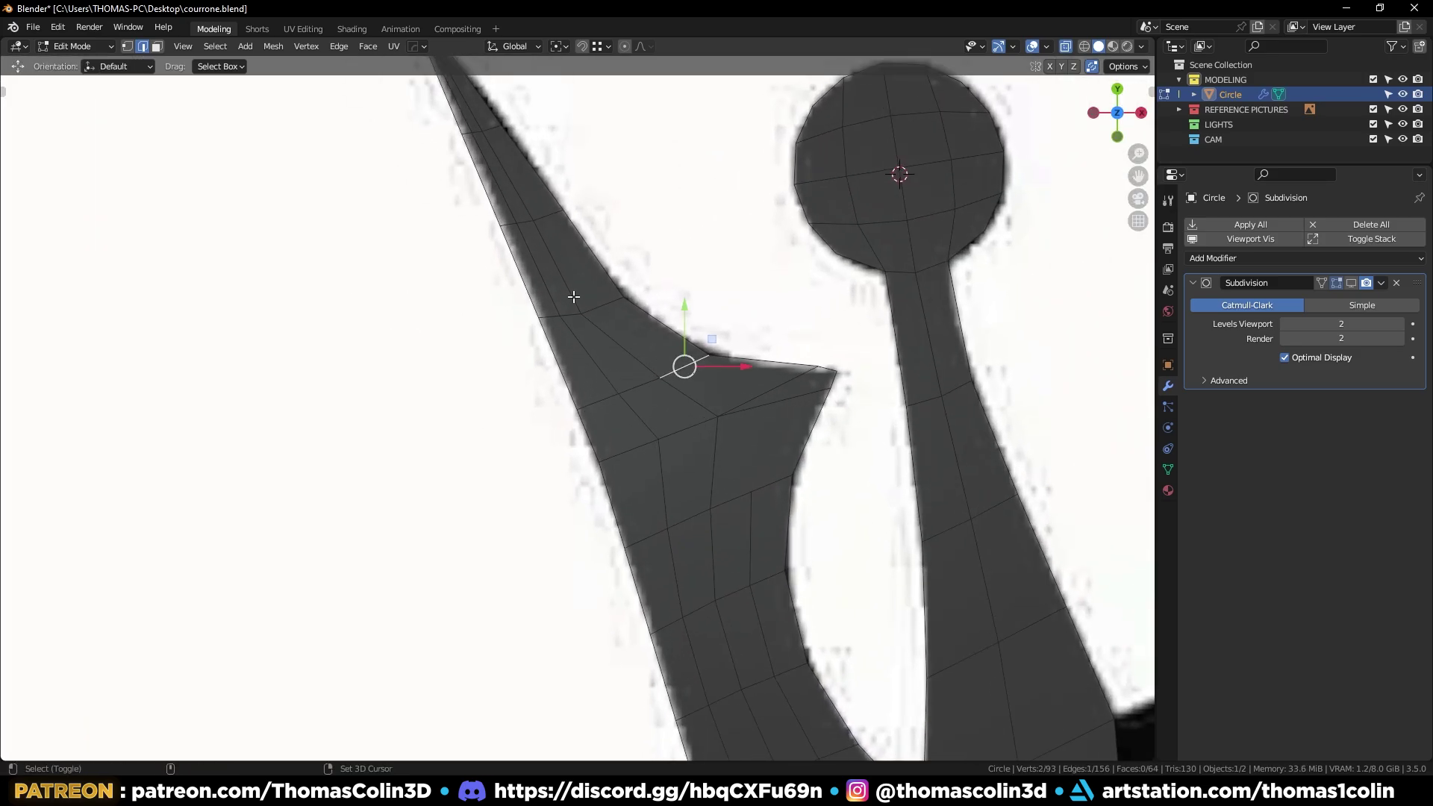
Subdivide the cross edges on the prong's inner half between the barb and the tip
{"action": "middle_click_drag", "start_coordinate": [527, 158], "coordinate": [562, 235], "text": "shift"}
{"action": "right_click", "coordinate": [729, 172]}
{"action": "left_click", "coordinate": [729, 172]}
{"action": "key", "text": "alt+a"}
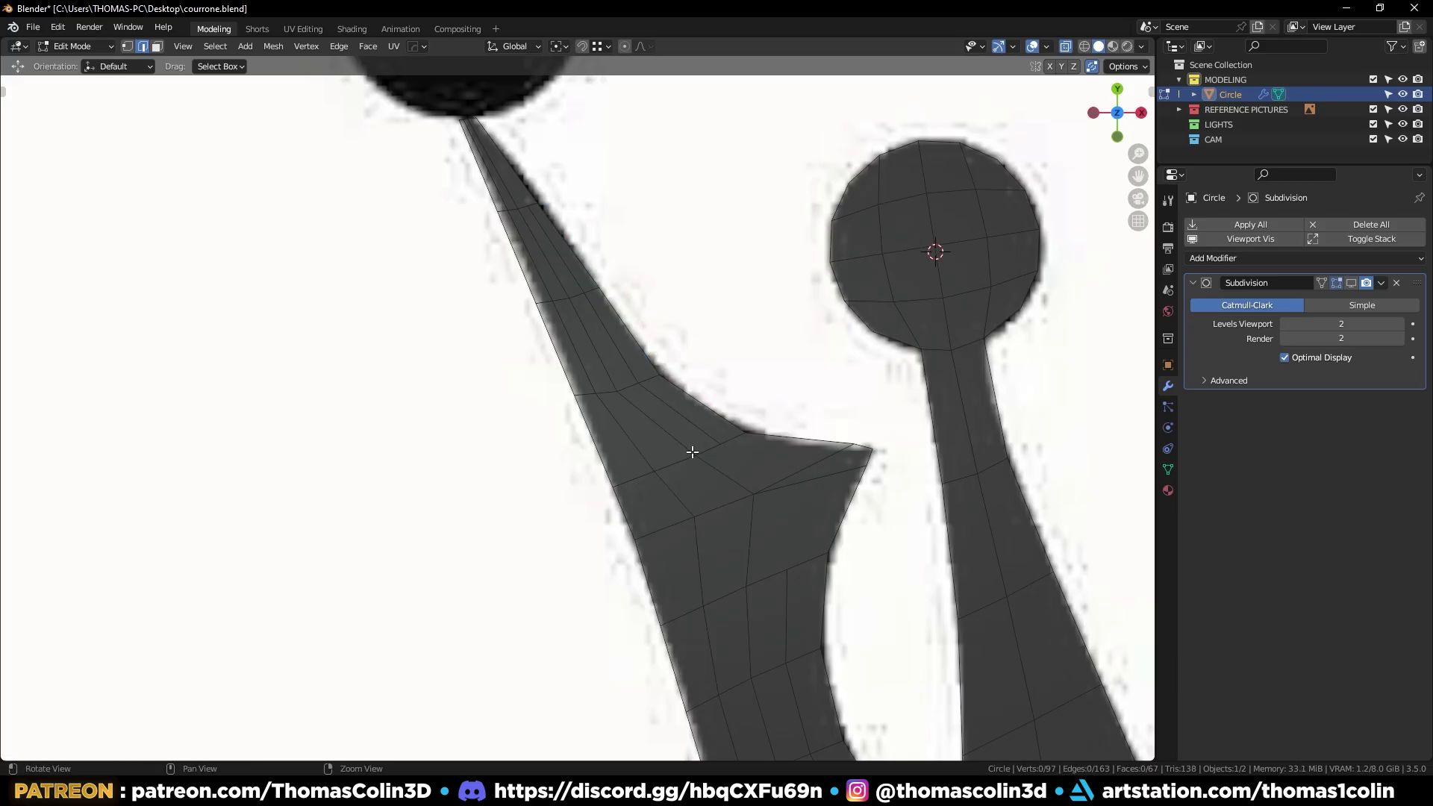
Knife a cut from the inner-half midpoint above the barb, through the barb's two edges, to the midpoint below it
{"action": "middle_click_drag", "start_coordinate": [695, 448], "coordinate": [580, 282], "text": "shift"}
{"action": "key", "text": "k"}
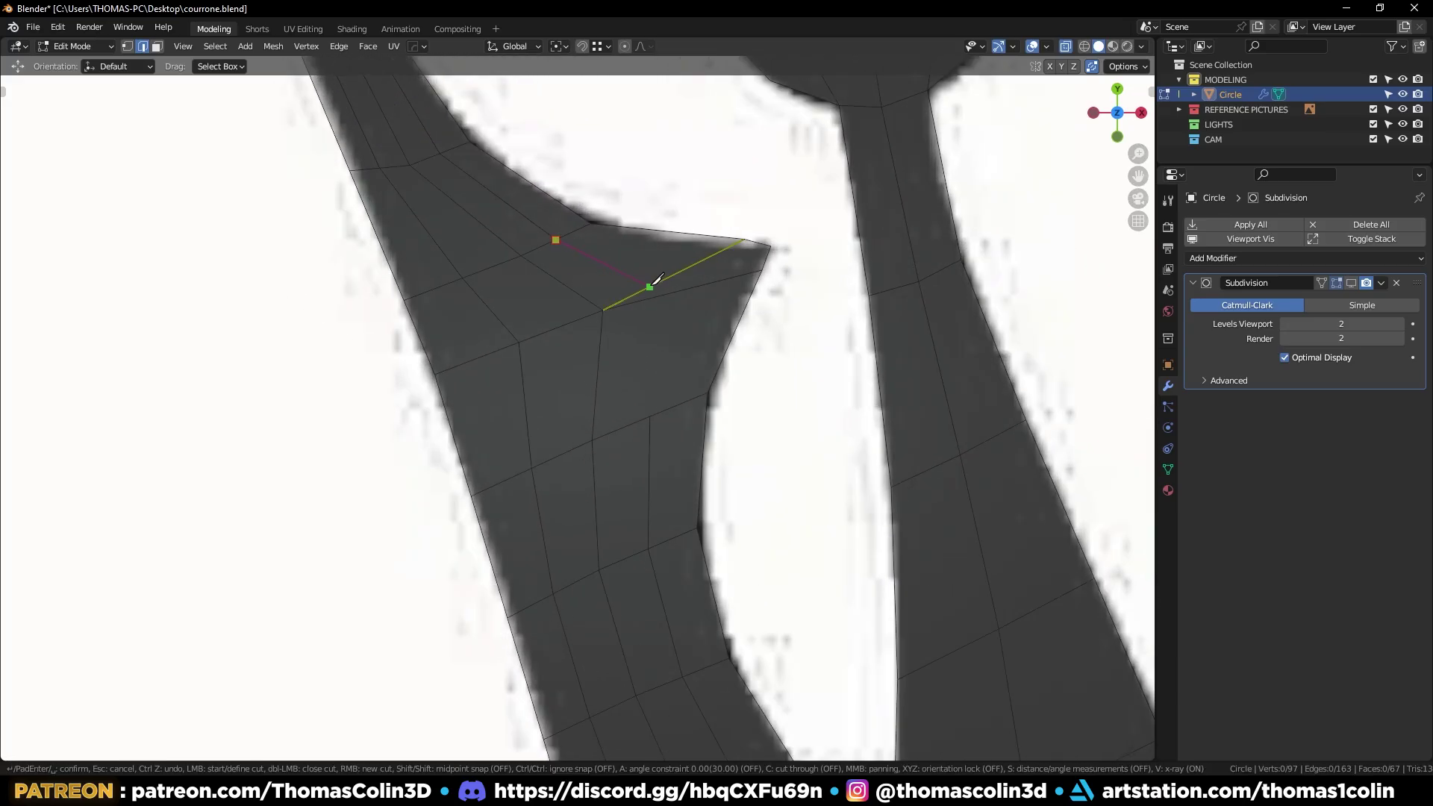
{"action": "key", "text": "shift"}
{"action": "left_click", "coordinate": [674, 274]}
{"action": "left_click", "coordinate": [650, 416]}
{"action": "key", "text": "Return"}
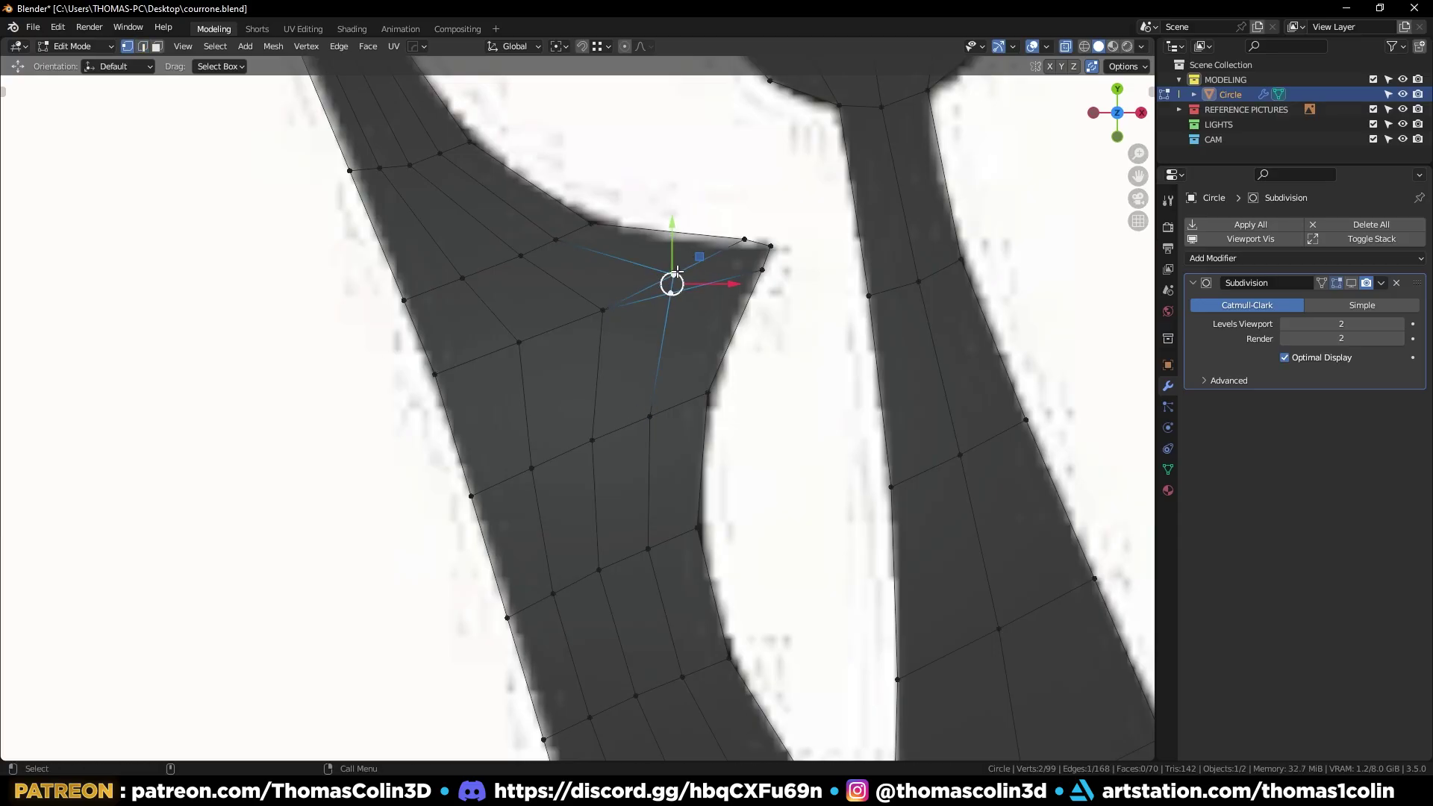
Merge the two knife-cut vertices inside the barb into one and slide it slightly towards the barb's point
{"action": "key", "text": "m"}
{"action": "left_click", "coordinate": [678, 271]}
{"action": "key", "text": "g"}
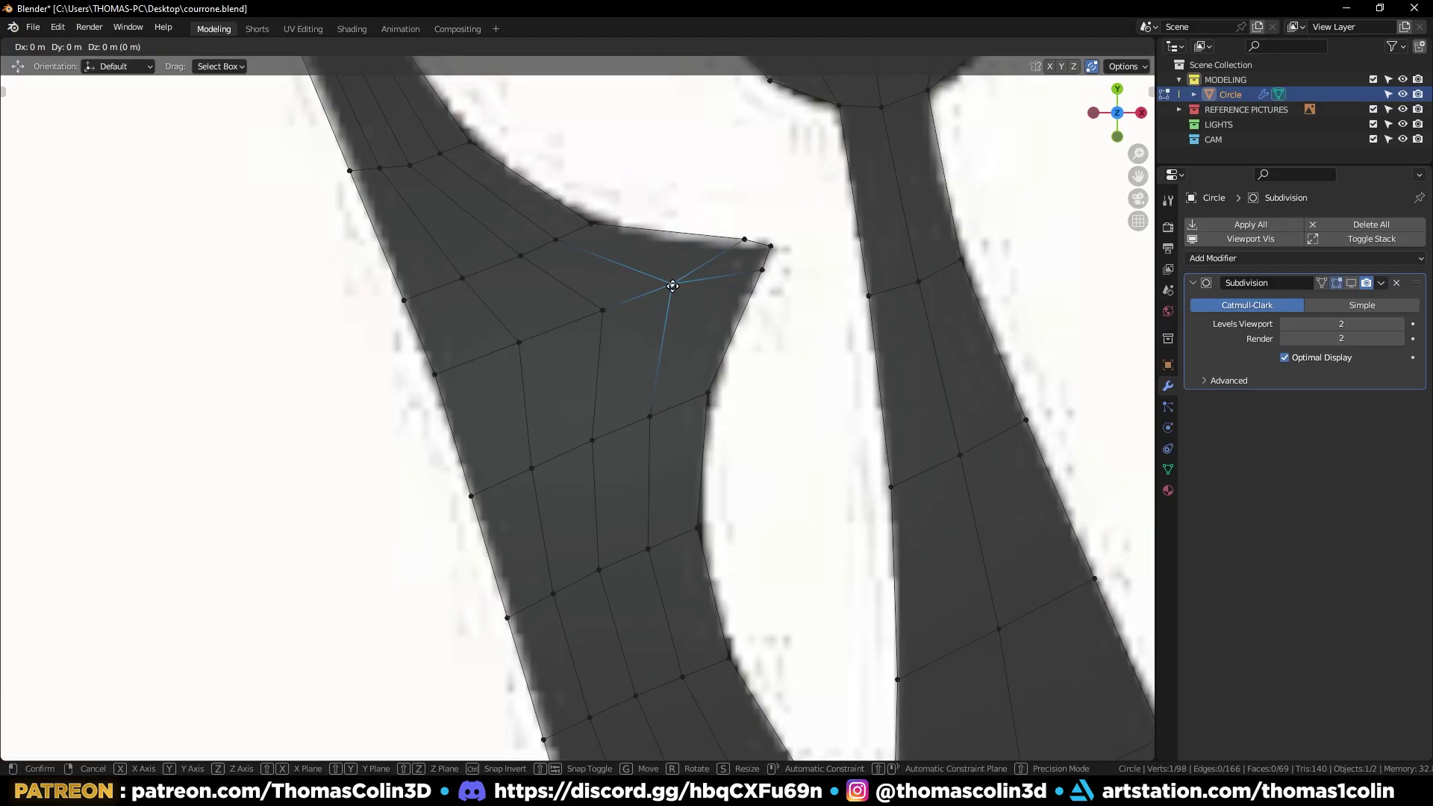
{"action": "key", "text": "g"}
{"action": "left_click", "coordinate": [679, 286]}
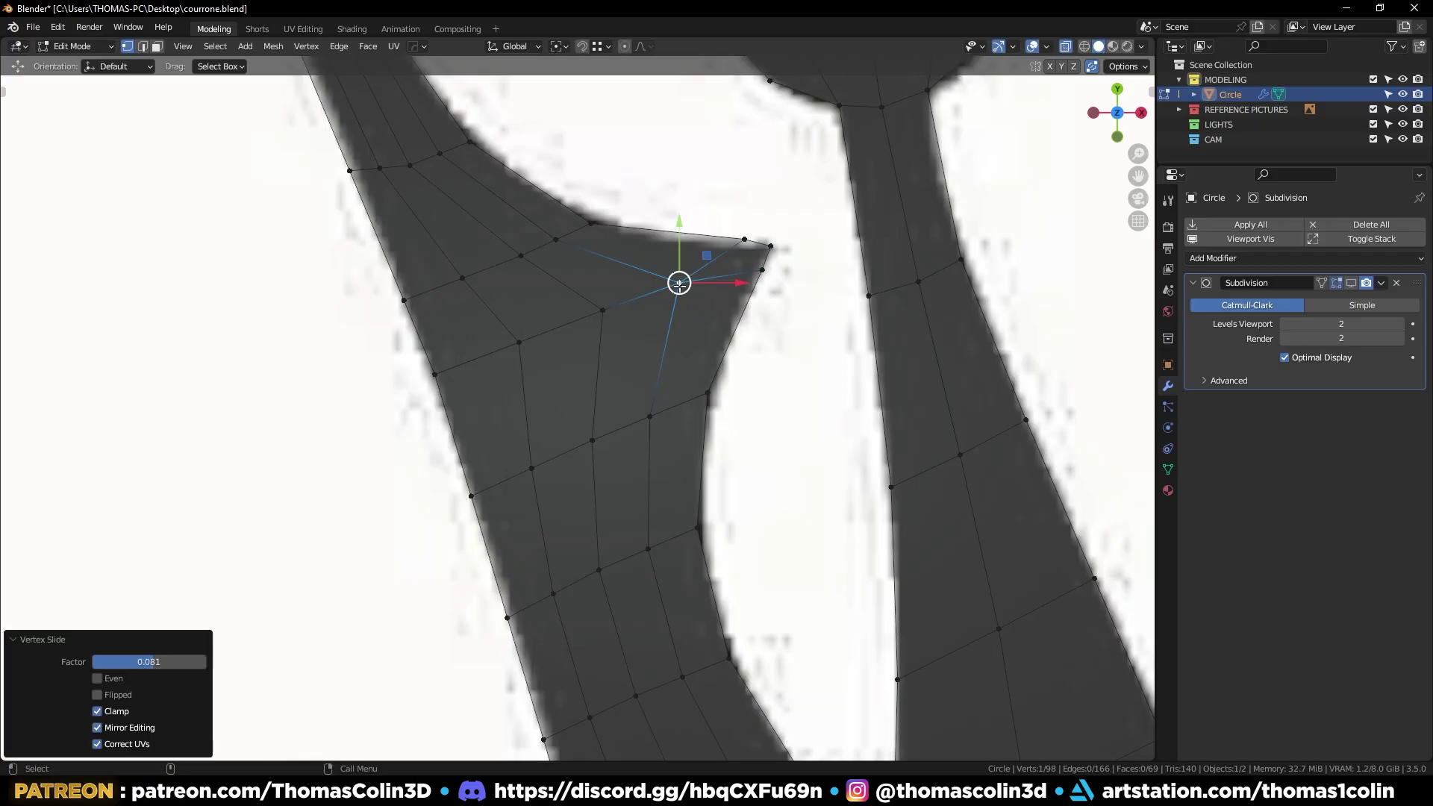
Snap and merge the two side vertices into the central vertex on the second cross row above the barb
{"action": "middle_click_drag", "start_coordinate": [487, 334], "coordinate": [522, 428], "text": "shift"}
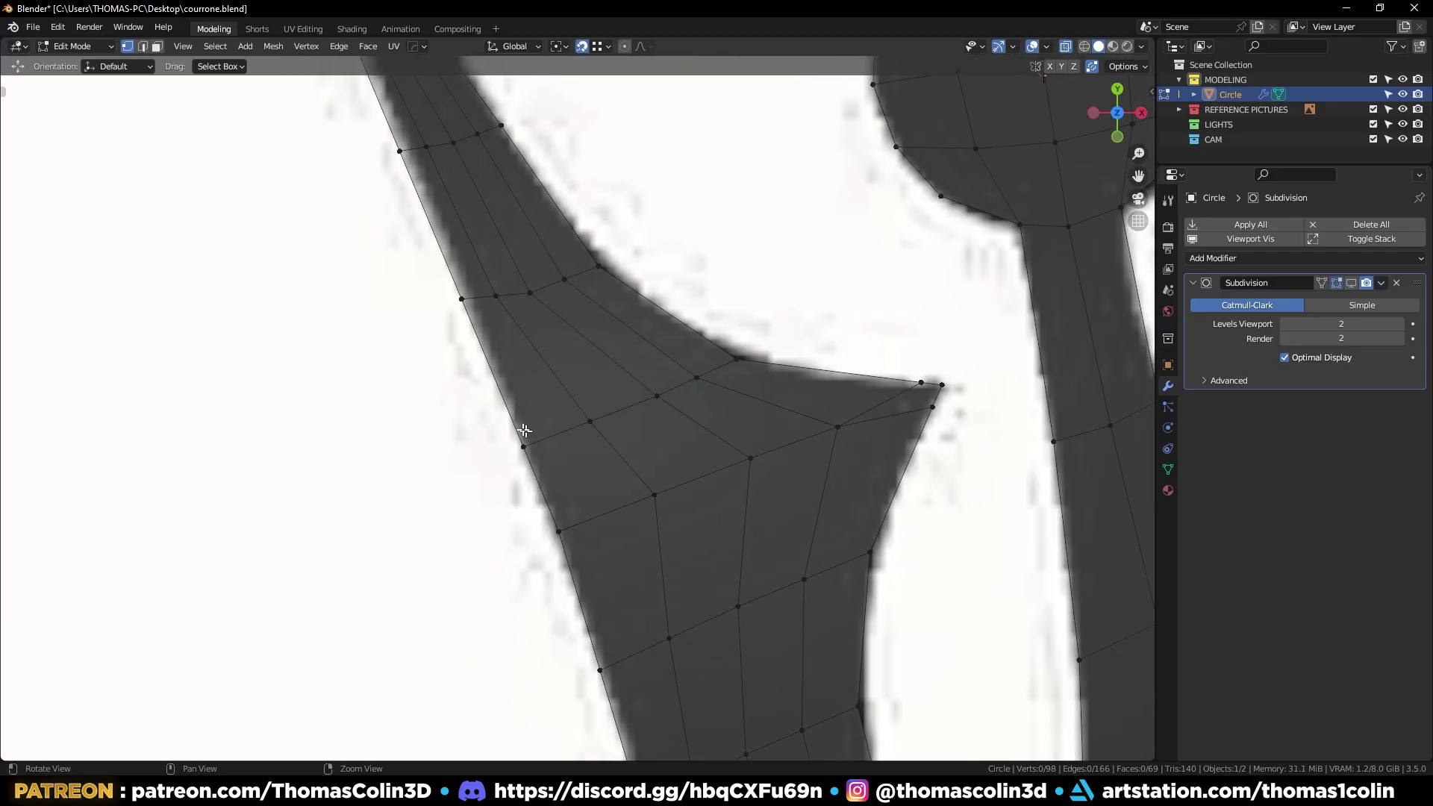
{"action": "scroll", "coordinate": [525, 425], "scroll_direction": "down", "scroll_amount": 1}
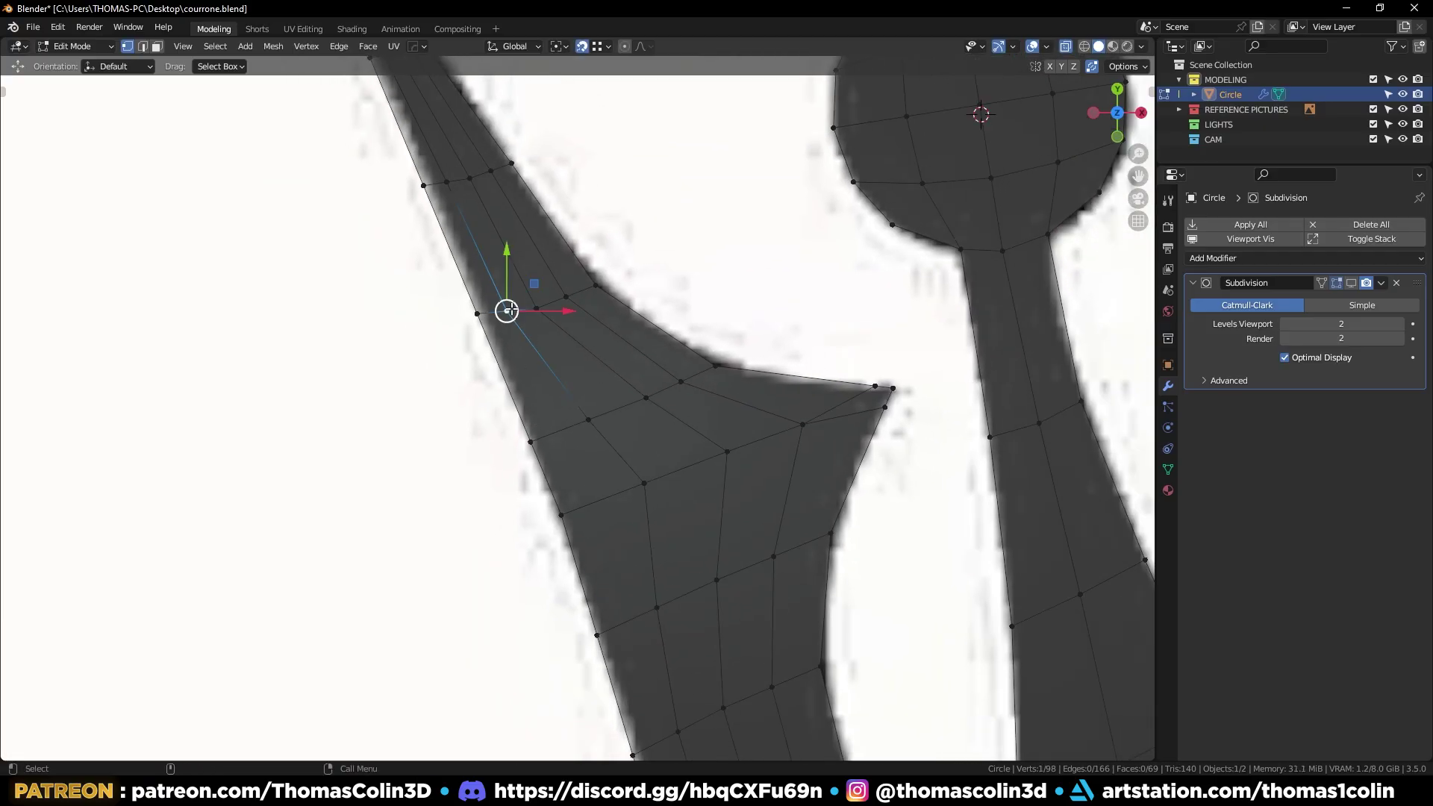
{"action": "left_click_drag", "start_coordinate": [506, 311], "coordinate": [538, 307]}
{"action": "key", "text": "2"}
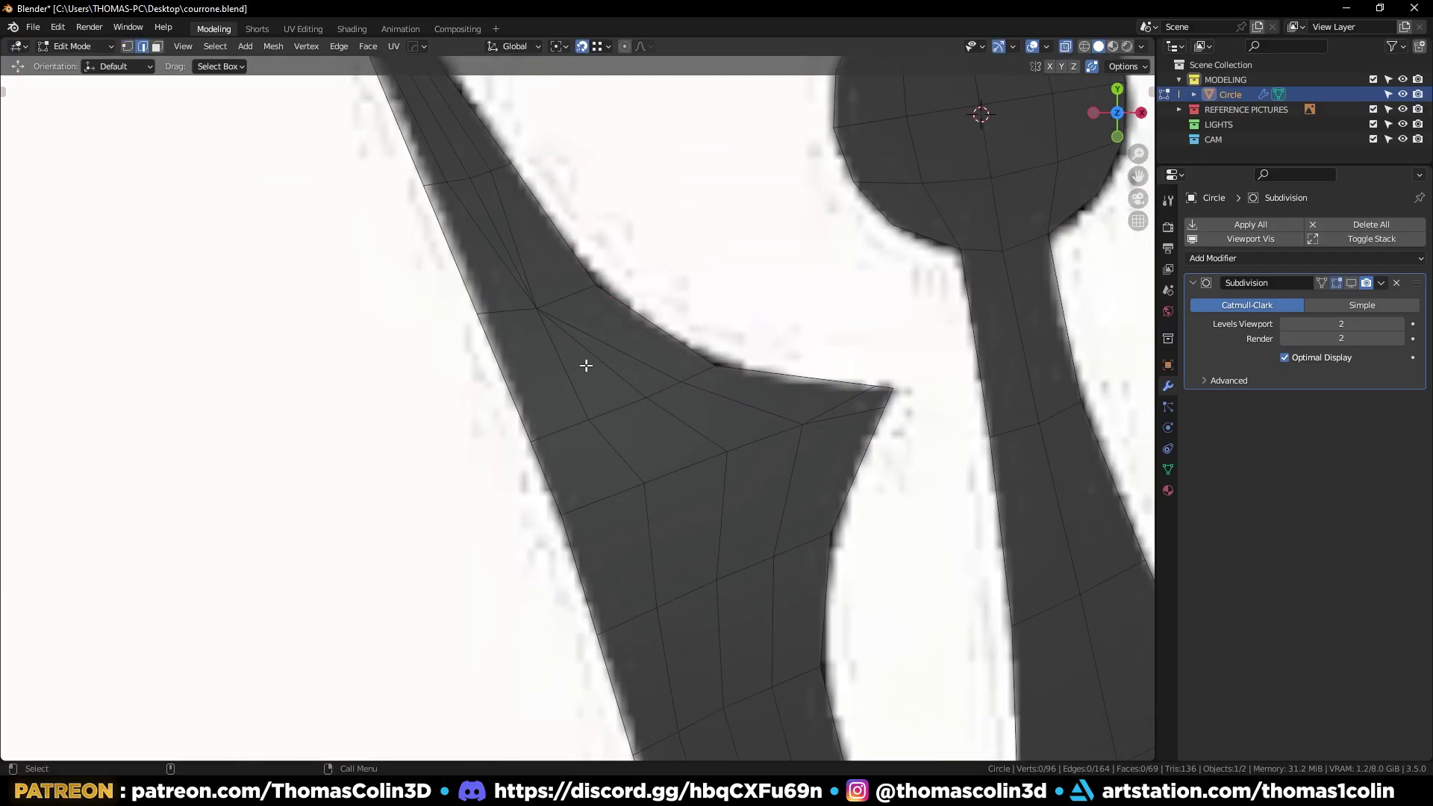
Dissolve the redundant edge beside the merged vertex and the two side loops running from it to the prong's tip
{"action": "left_click", "coordinate": [571, 339]}
{"action": "key", "text": "ctrl+x"}
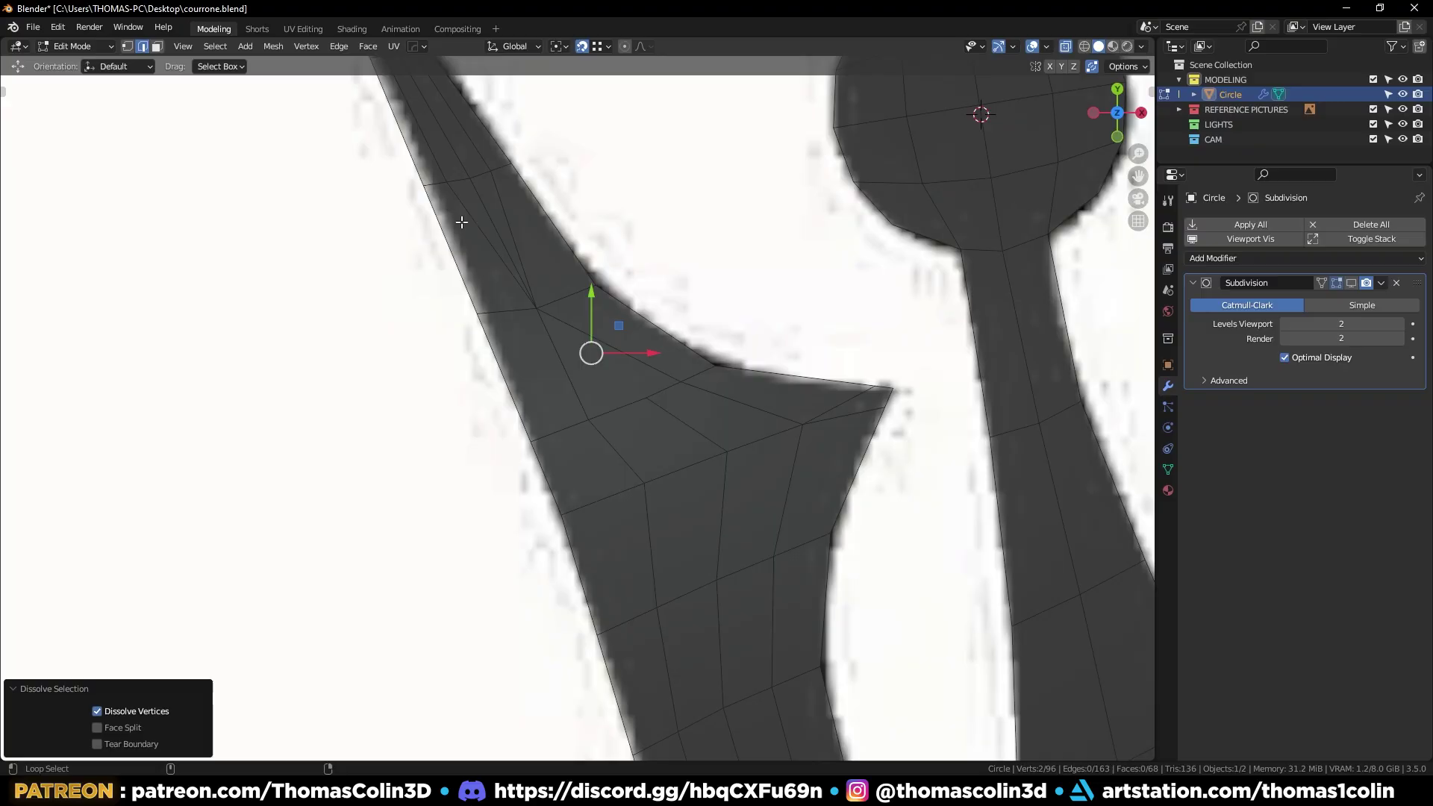
{"action": "left_click", "coordinate": [503, 224], "text": "alt"}
{"action": "key", "text": "ctrl+x"}
{"action": "middle_click_drag", "start_coordinate": [364, 273], "coordinate": [451, 365], "text": "ctrl"}
{"action": "middle_click_drag", "start_coordinate": [580, 398], "coordinate": [565, 335], "text": "ctrl"}
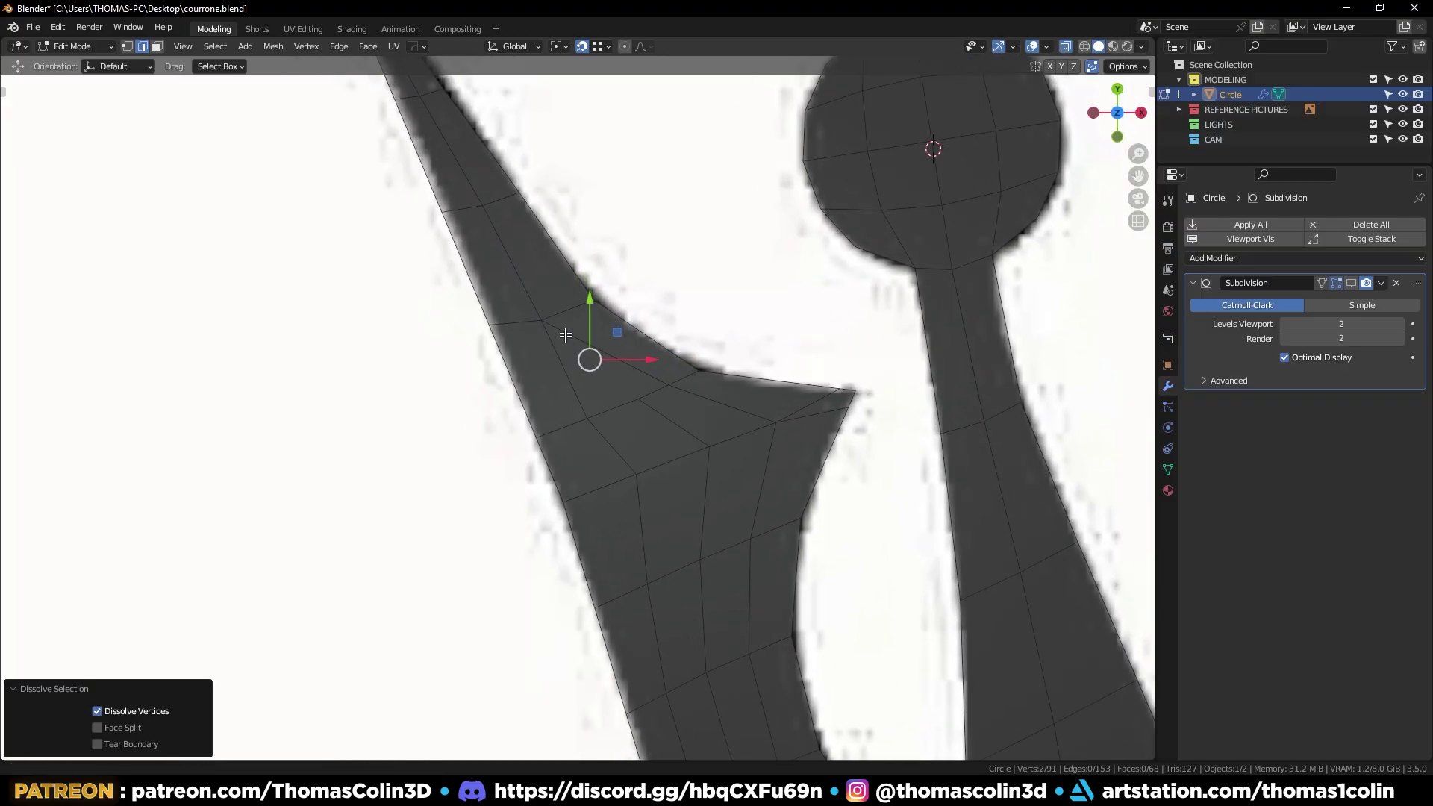
Slide the central vertex of the cross row above the barb downwards and adjust its position to even out the quads
{"action": "right_click_drag", "start_coordinate": [566, 335], "coordinate": [556, 284], "text": "alt"}
{"action": "key", "text": "1"}
{"action": "left_click", "coordinate": [668, 394]}
{"action": "key", "text": "g"}
{"action": "key", "text": "g"}
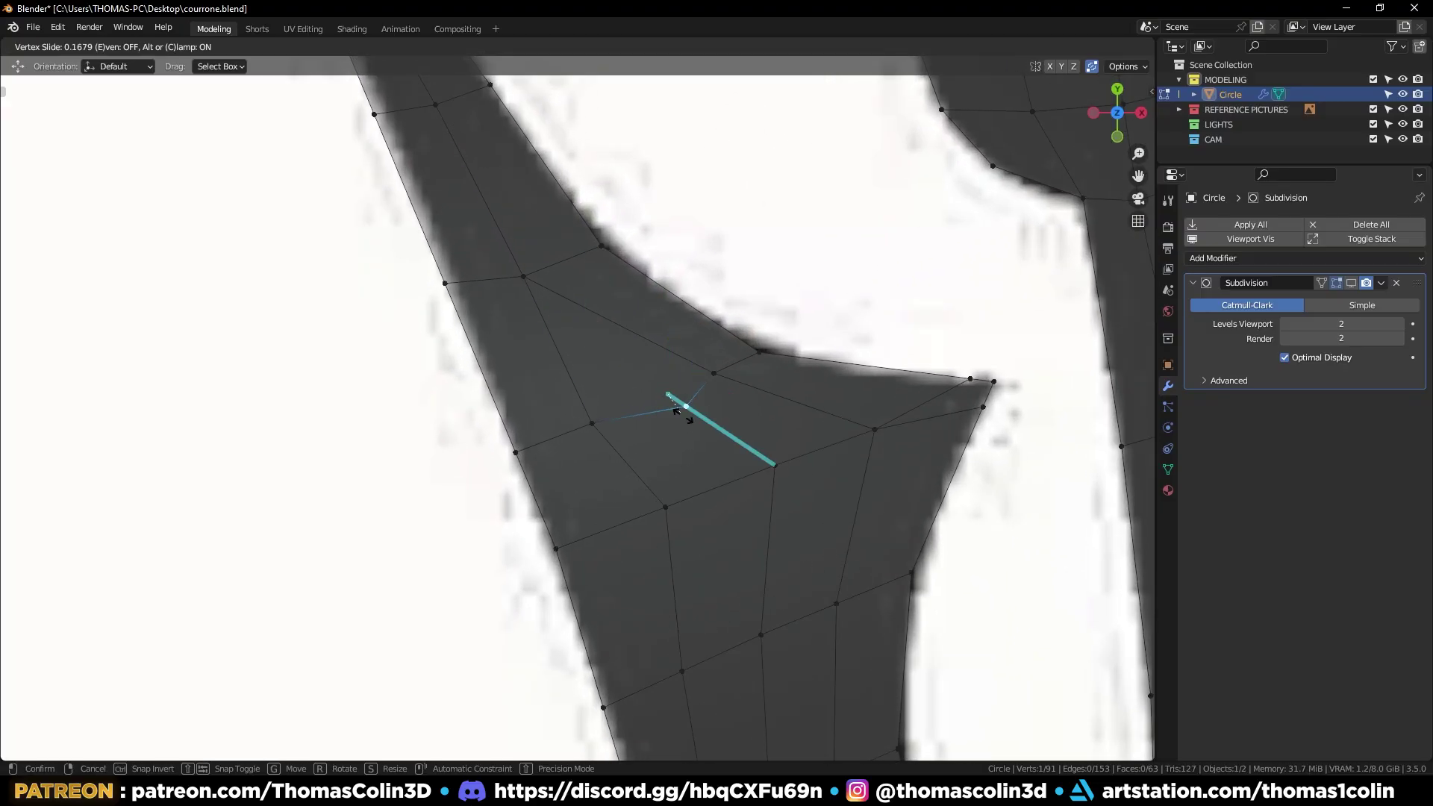
{"action": "left_click", "coordinate": [687, 411]}
{"action": "key", "text": "g"}
{"action": "left_click", "coordinate": [668, 413]}
Snap and merge both side vertices into the central vertex on the second cross row below the barb
{"action": "middle_click_drag", "start_coordinate": [747, 709], "coordinate": [648, 446], "text": "alt"}
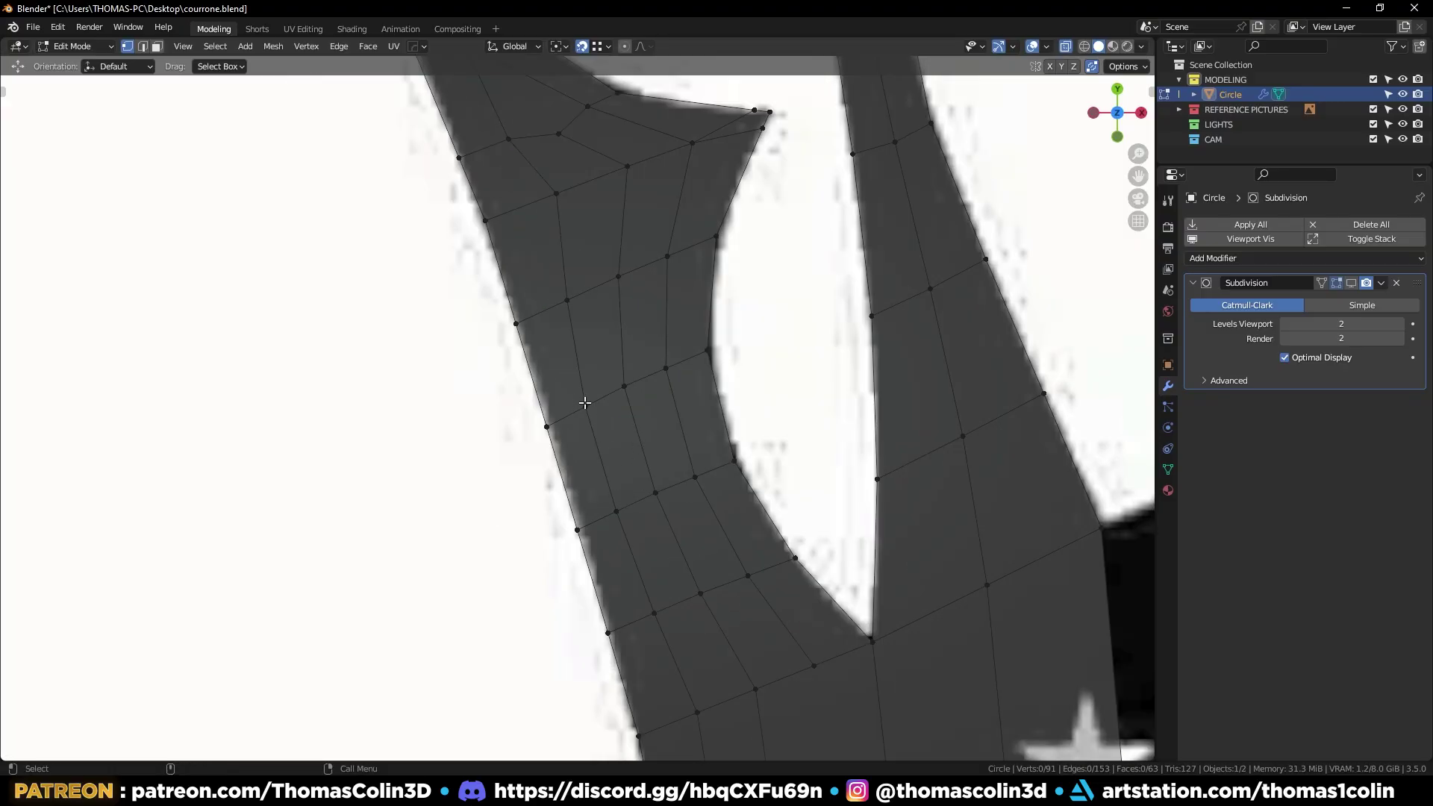
{"action": "left_click", "coordinate": [588, 405]}
{"action": "key", "text": "g"}
{"action": "left_click", "coordinate": [624, 386]}
{"action": "left_click", "coordinate": [667, 368]}
{"action": "key", "text": "g"}
{"action": "left_click", "coordinate": [624, 387]}
Dissolve the two side loops running from the lower merged vertex to the base and the redundant edge above it
{"action": "key", "text": "2"}
{"action": "left_click", "coordinate": [619, 457], "text": "alt"}
{"action": "key", "text": "ctrl+x"}
{"action": "left_click", "coordinate": [623, 330]}
{"action": "key", "text": "ctrl+x"}
Slide the central vertex of the first cross row below the barb slightly upwards
{"action": "middle_click_drag", "start_coordinate": [572, 310], "coordinate": [592, 406], "text": "alt"}
{"action": "key", "text": "1"}
{"action": "left_click", "coordinate": [640, 370]}
{"action": "key", "text": "g"}
{"action": "key", "text": "g"}
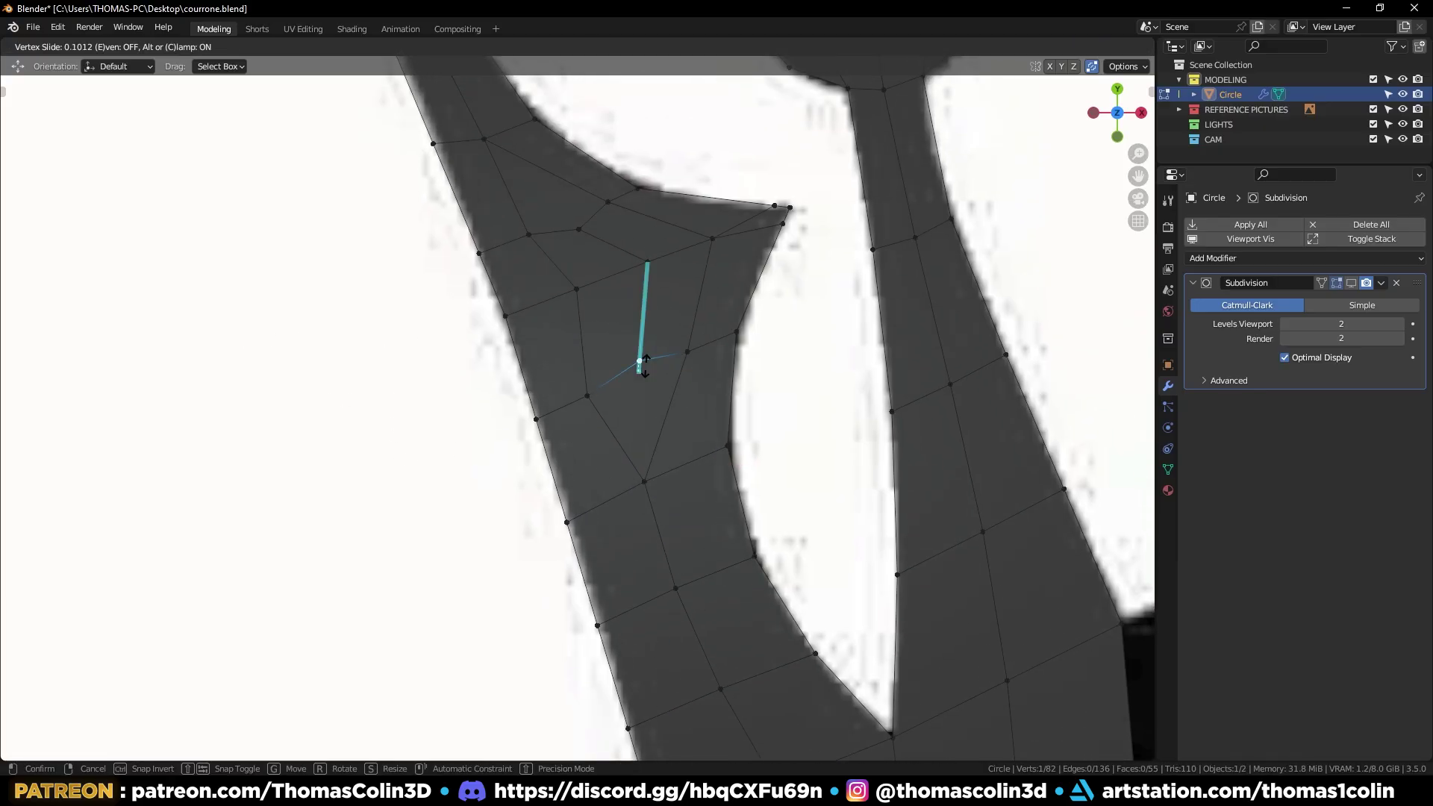
{"action": "left_click", "coordinate": [642, 354]}
{"action": "left_click", "coordinate": [478, 403]}
{"action": "right_click_drag", "start_coordinate": [478, 403], "coordinate": [474, 455], "text": "alt"}
Add three evenly spaced, centred loop cuts across the crown's base section below the prong and stem
{"action": "middle_click_drag", "start_coordinate": [750, 688], "coordinate": [638, 465], "text": "alt"}
{"action": "key", "text": "2"}
{"action": "left_click", "coordinate": [638, 464]}
{"action": "key", "text": "ctrl+r"}
{"action": "scroll", "coordinate": [638, 464], "scroll_direction": "up", "scroll_amount": 1}
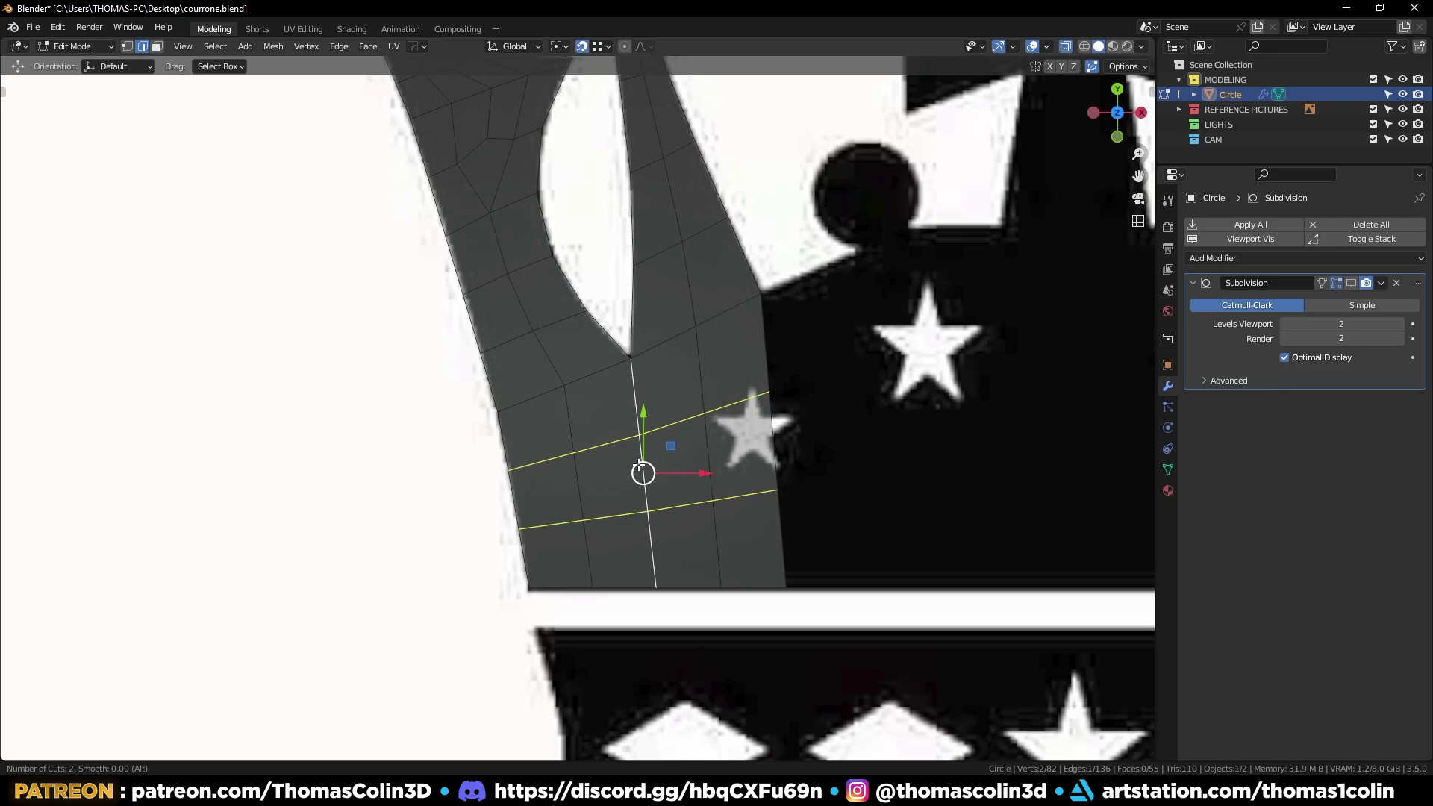
{"action": "scroll", "coordinate": [638, 464], "scroll_direction": "up", "scroll_amount": 1}
{"action": "left_click", "coordinate": [638, 464]}
{"action": "right_click", "coordinate": [638, 464]}
{"action": "left_click", "coordinate": [195, 368]}
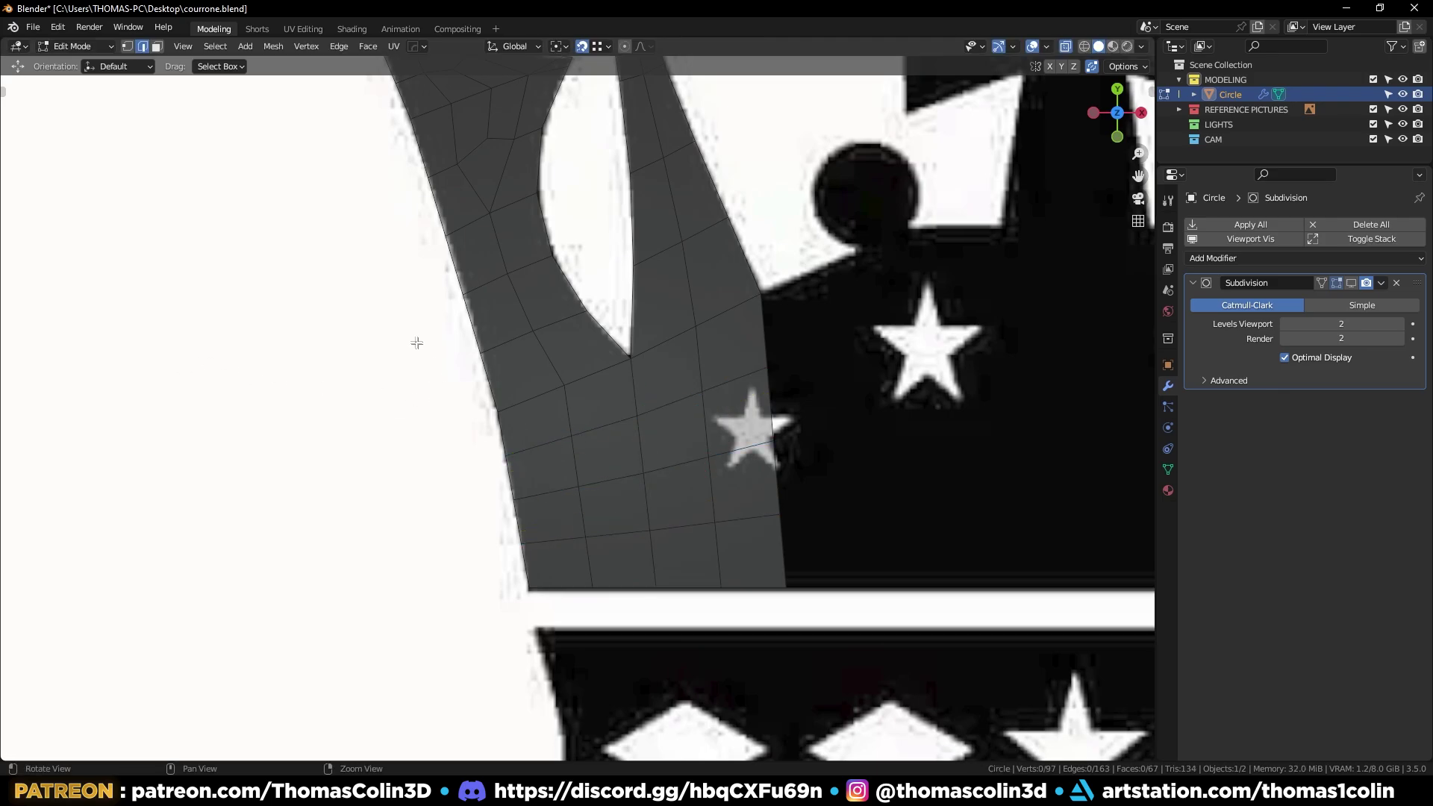
Duplicate the stem ball's faces onto the reference ball at the outer prong's tip, scaled up about 1.16 times and aligned to it
{"action": "middle_click_drag", "start_coordinate": [332, 201], "coordinate": [599, 742], "text": "alt"}
{"action": "key", "text": "3"}
{"action": "left_click_drag", "start_coordinate": [771, 365], "coordinate": [973, 522]}
{"action": "key", "text": "shift+d"}
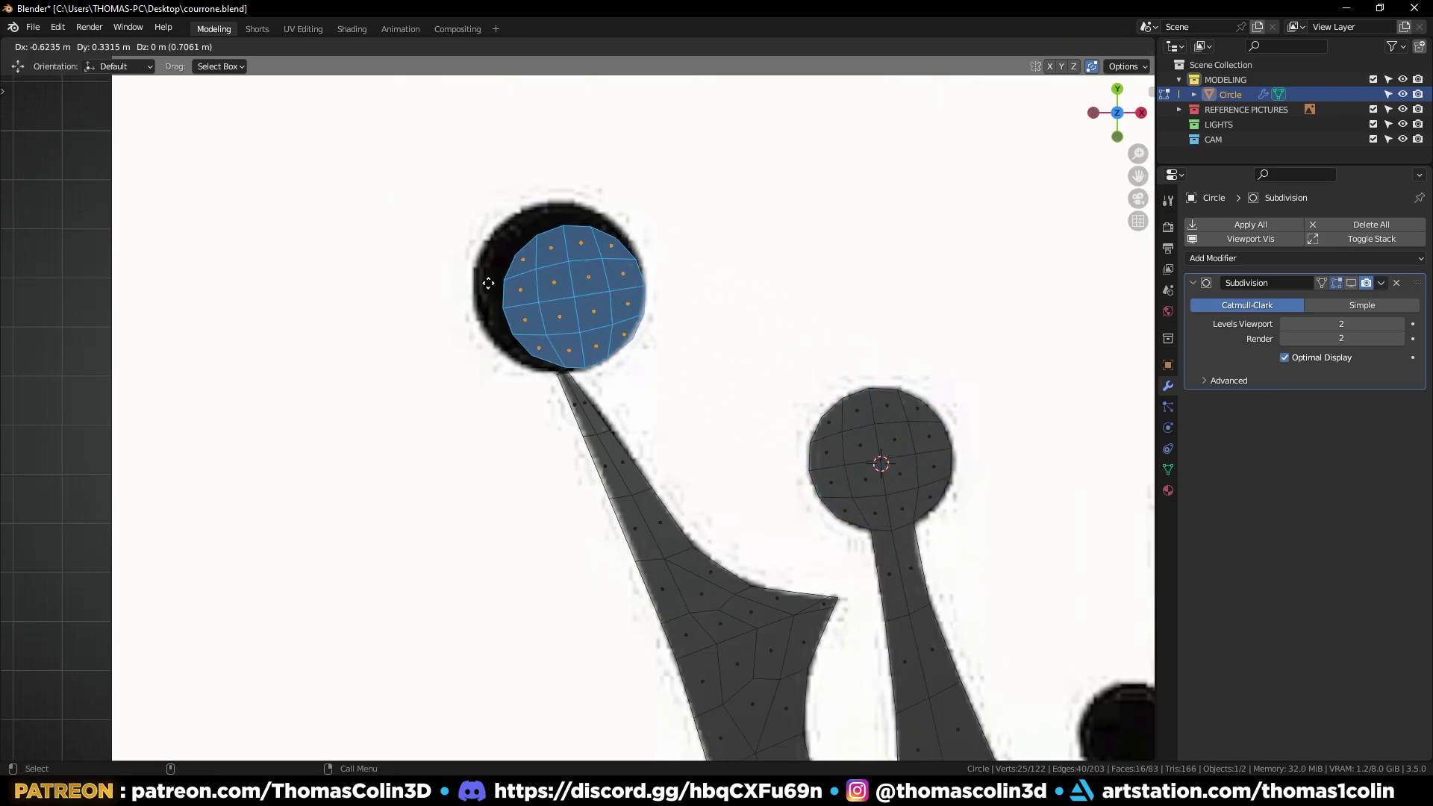
{"action": "left_click", "coordinate": [470, 276]}
{"action": "key", "text": "s"}
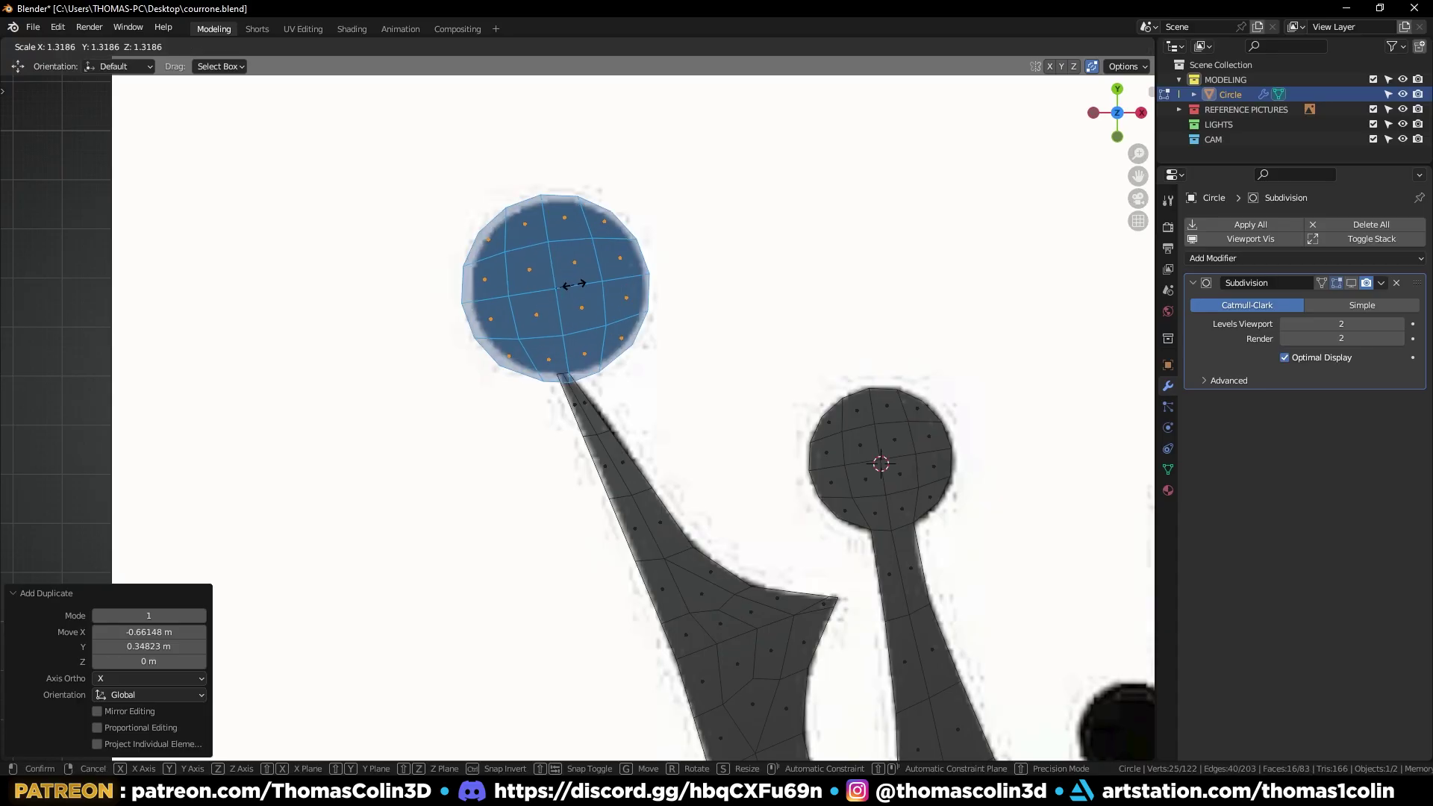
{"action": "left_click", "coordinate": [571, 284]}
{"action": "key", "text": "KP_Decimal"}
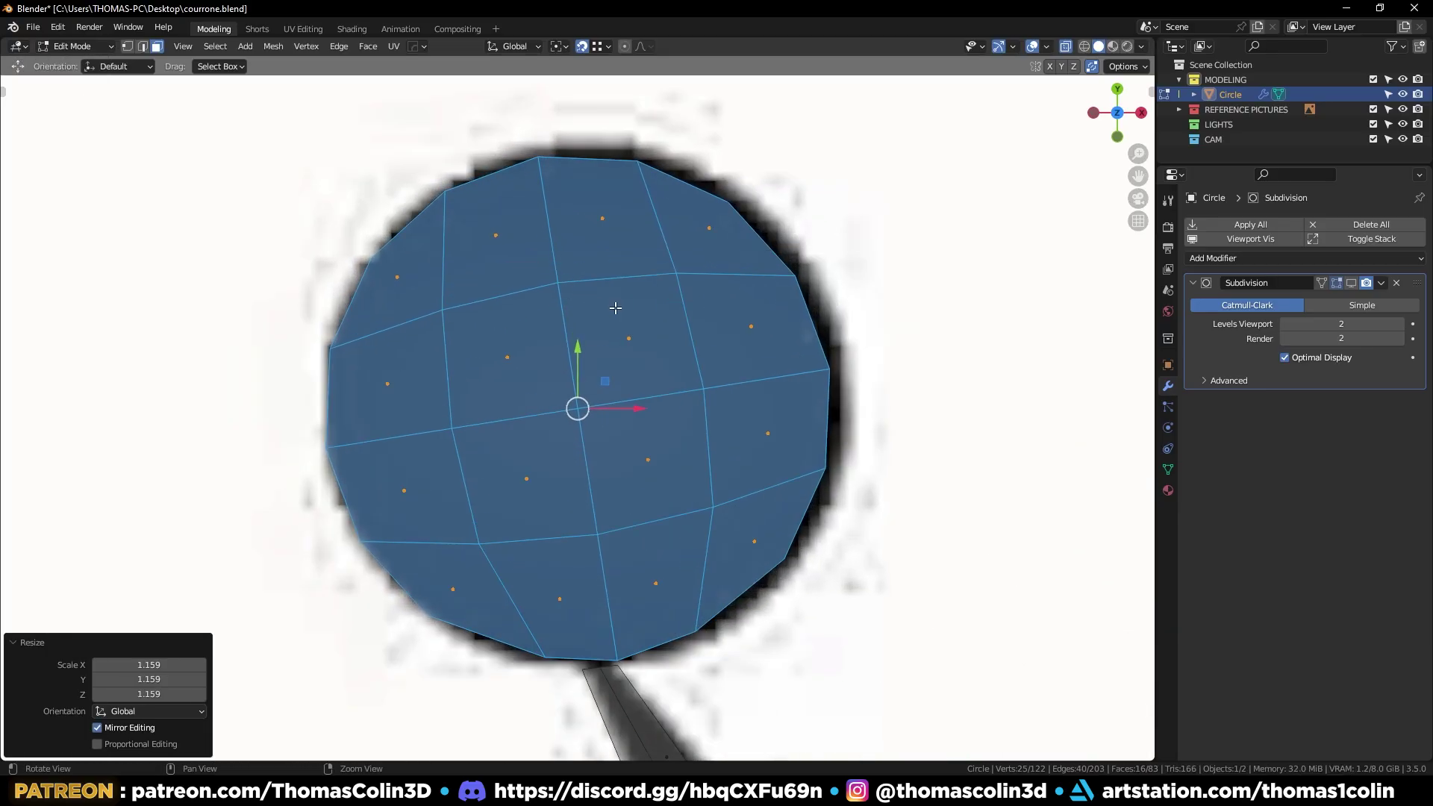
{"action": "key", "text": "g"}
{"action": "left_click", "coordinate": [657, 326]}
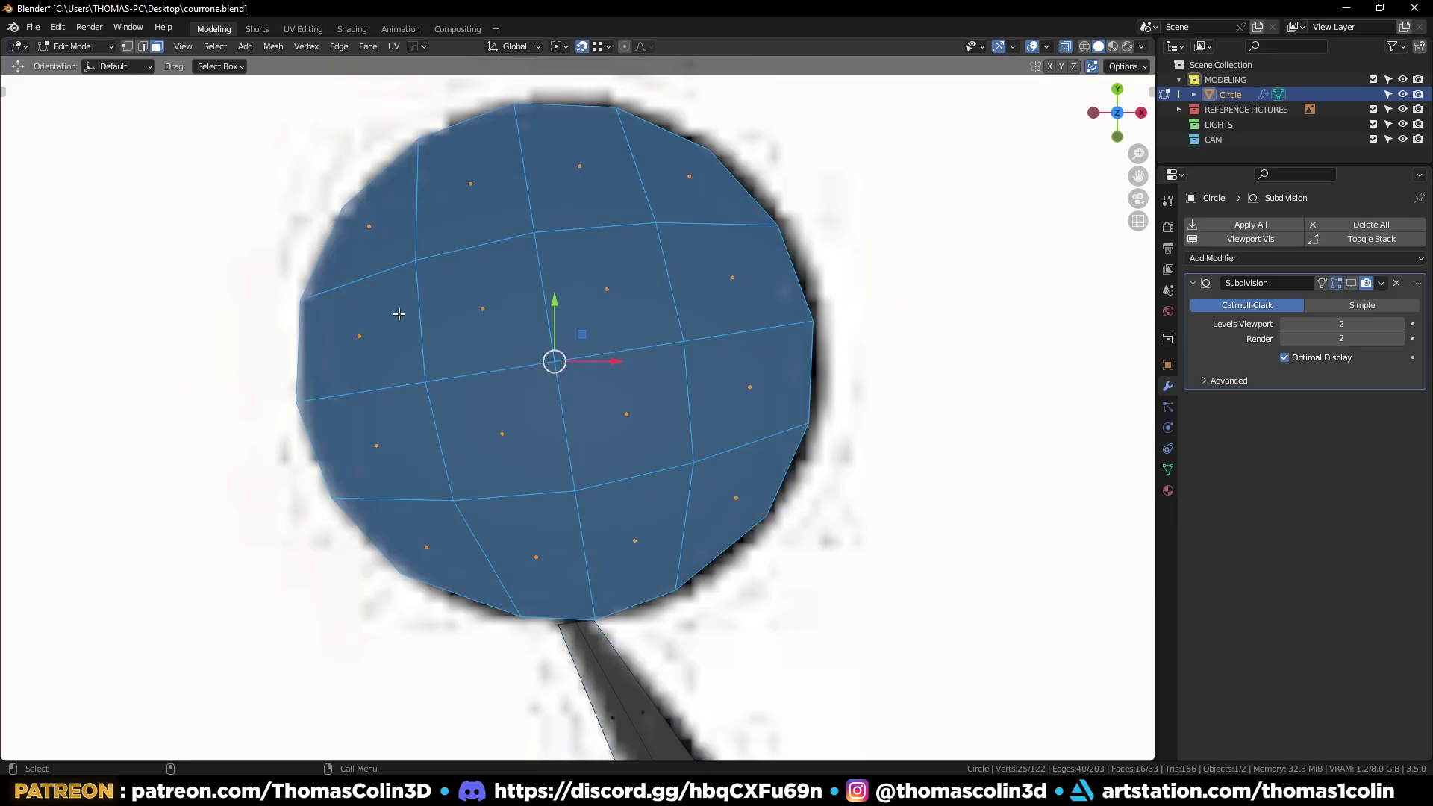
Separate the duplicated ball into its own object and apply its Subdivision modifier
{"action": "key", "text": "p"}
{"action": "left_click", "coordinate": [398, 314]}
{"action": "key", "text": "Tab"}
{"action": "left_click", "coordinate": [634, 412]}
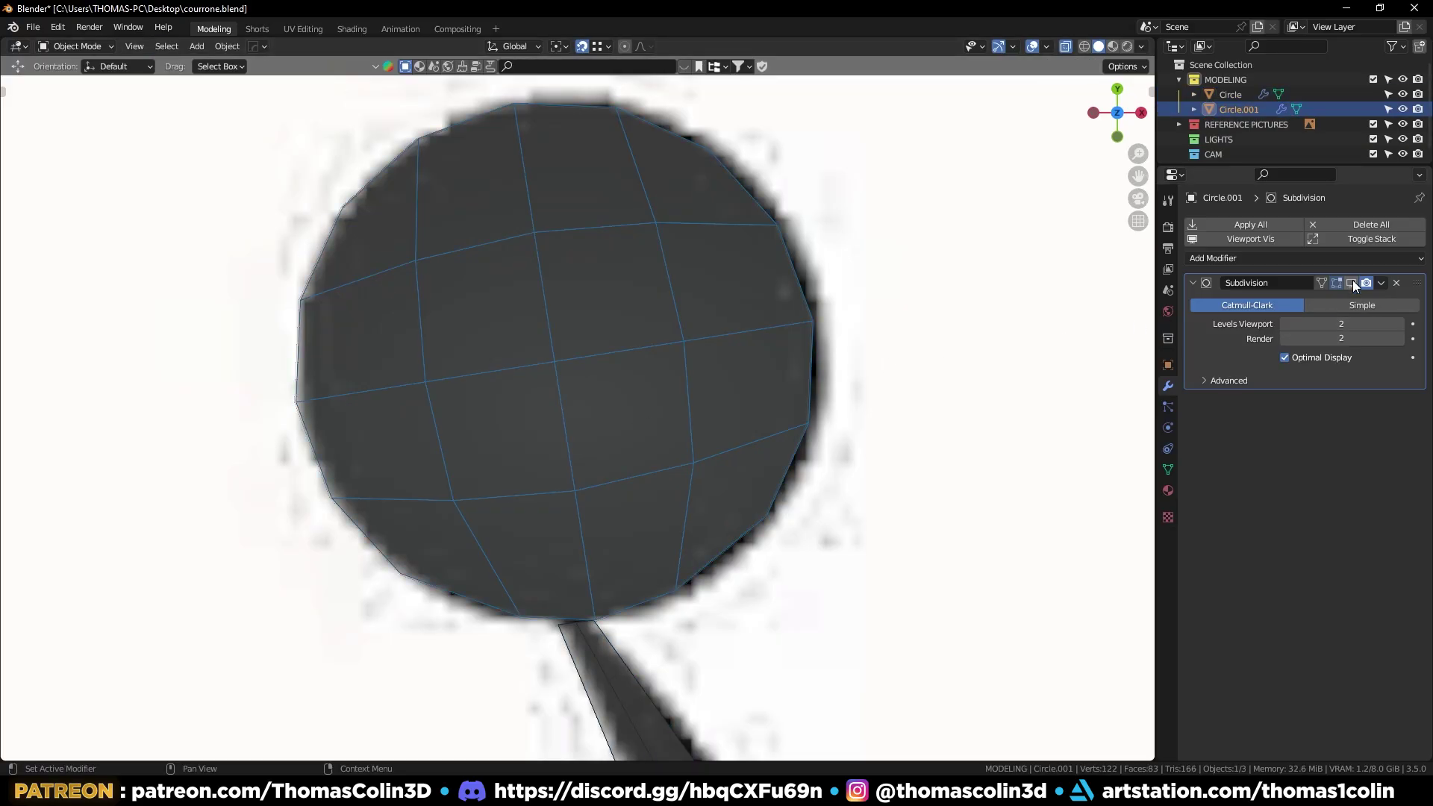
{"action": "key", "text": "ctrl+a"}
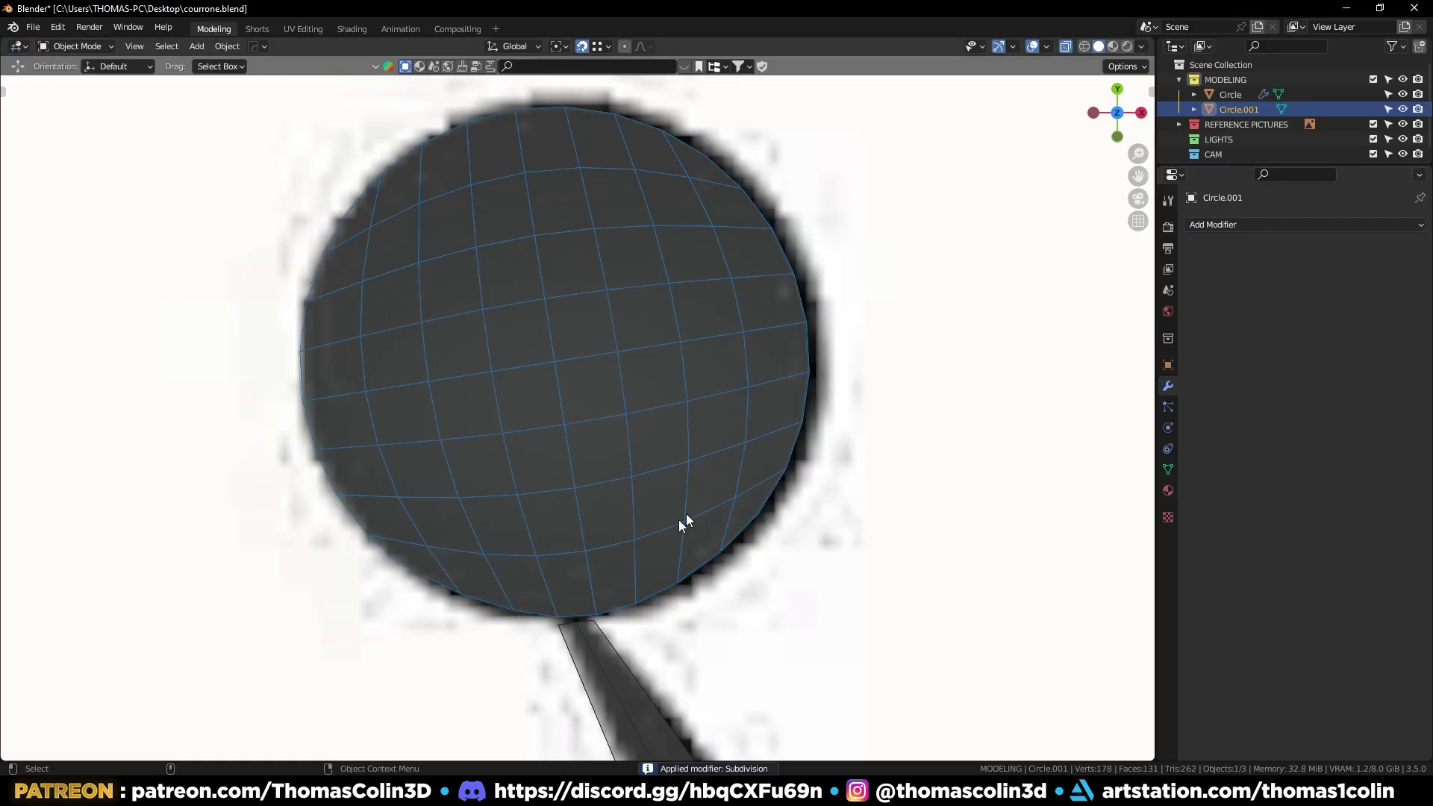
Join the ball to the crown mesh and fill faces between its lowest edges and the outer prong's tip
{"action": "scroll", "coordinate": [672, 500], "scroll_direction": "up", "scroll_amount": 4}
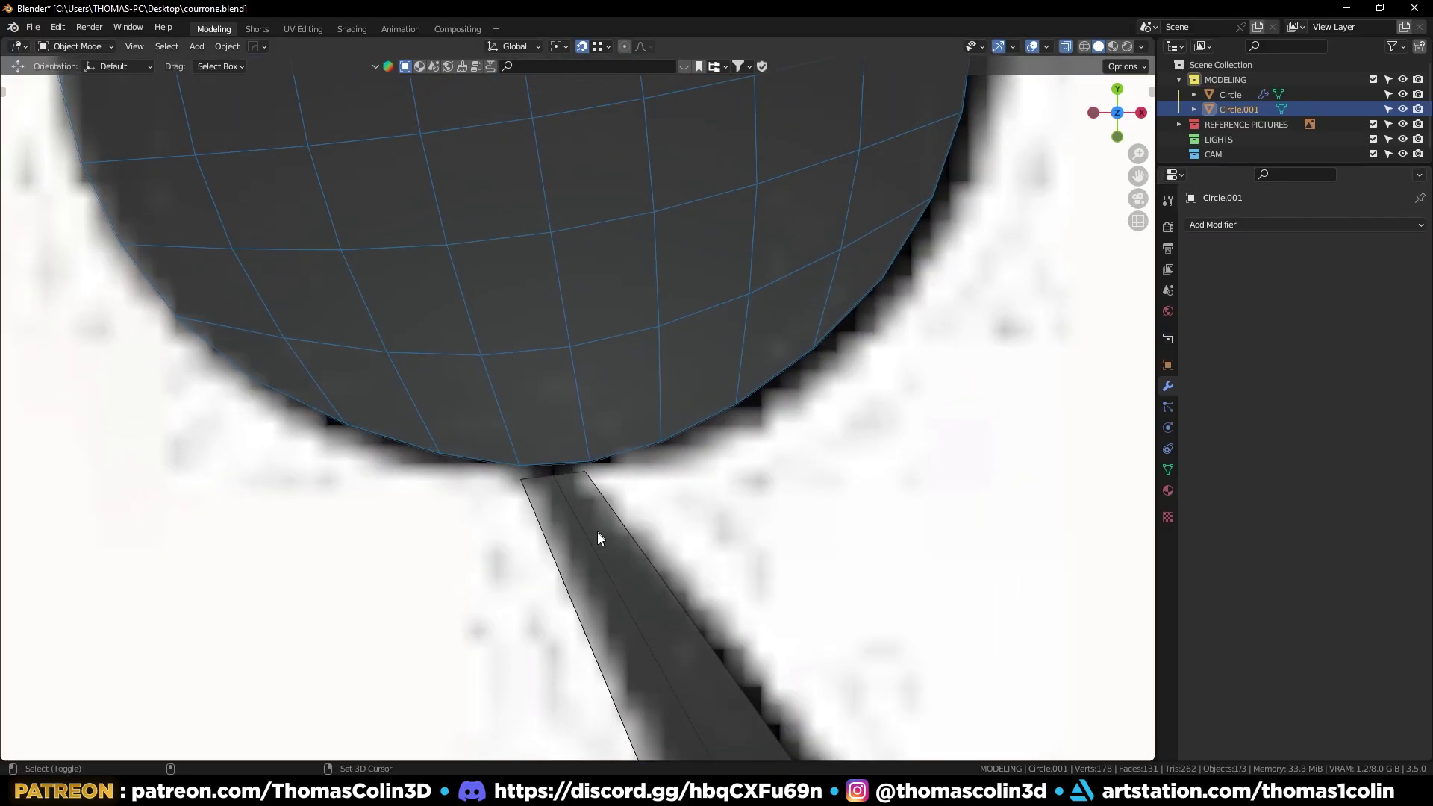
{"action": "left_click", "coordinate": [598, 537], "text": "shift"}
{"action": "key", "text": "ctrl+j"}
{"action": "key", "text": "Tab"}
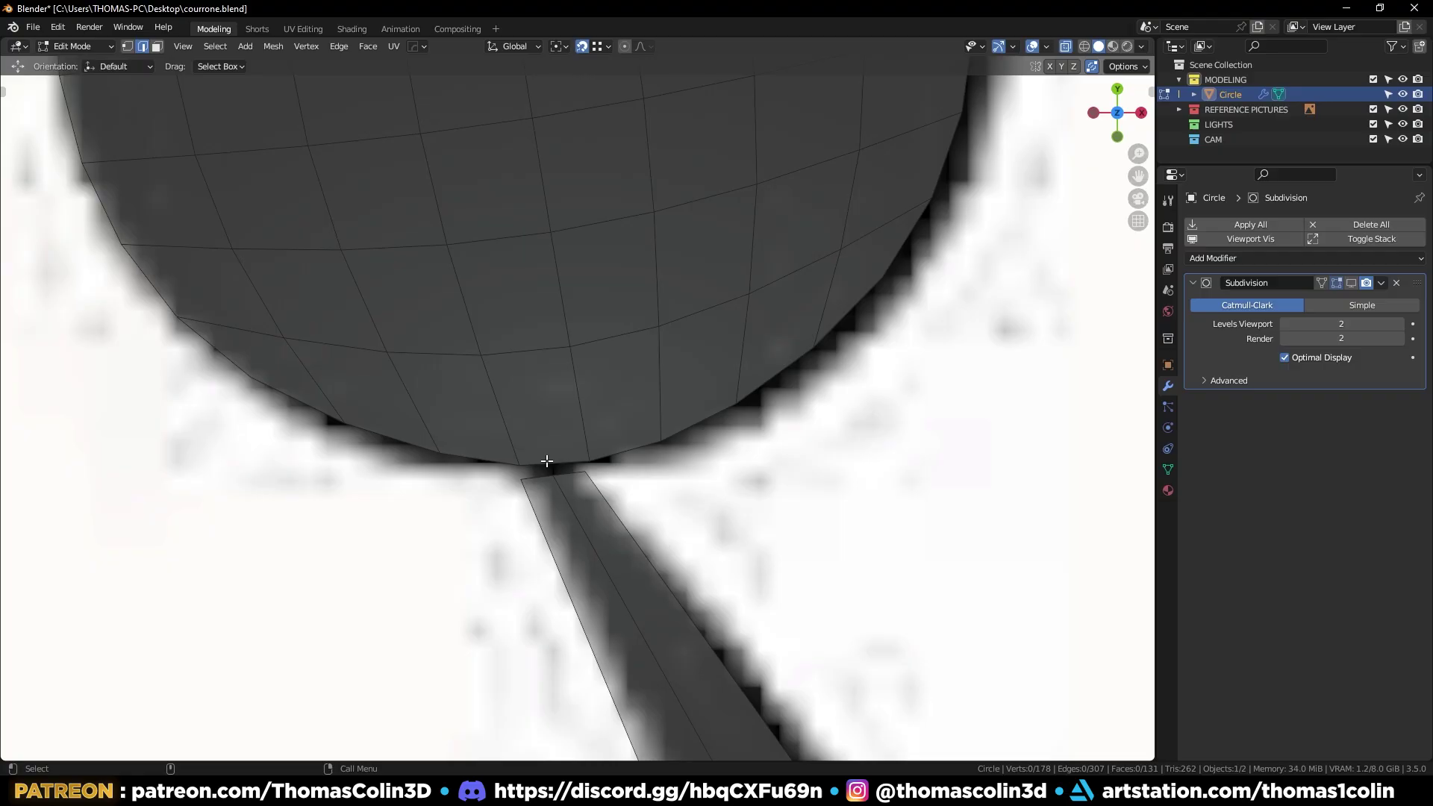
{"action": "left_click", "coordinate": [573, 474]}
{"action": "left_click", "coordinate": [625, 452], "text": "shift"}
{"action": "key", "text": "f"}
{"action": "middle_click_drag", "start_coordinate": [627, 497], "coordinate": [637, 400], "text": "shift"}
{"action": "scroll", "coordinate": [637, 400], "scroll_direction": "up", "scroll_amount": 1}
Slide three vertices on the outer ball's lower rim along their edges to line them up around the prong's tip
{"action": "key", "text": "1"}
{"action": "left_click", "coordinate": [502, 362]}
{"action": "key", "text": "g"}
{"action": "key", "text": "g"}
{"action": "left_click", "coordinate": [476, 359]}
{"action": "left_click", "coordinate": [589, 355]}
{"action": "key", "text": "g"}
{"action": "key", "text": "g"}
{"action": "left_click", "coordinate": [543, 354]}
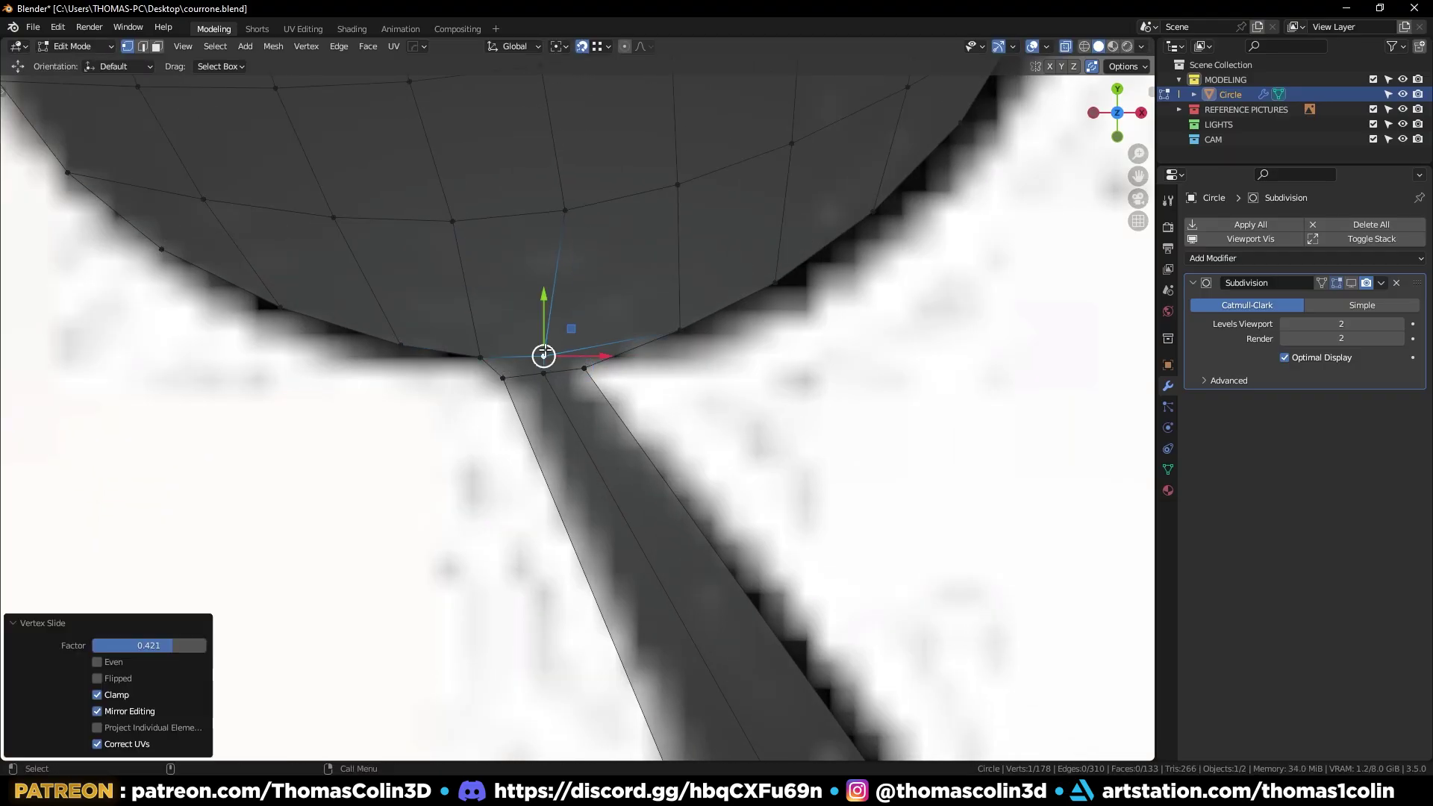
{"action": "left_click", "coordinate": [678, 330]}
{"action": "key", "text": "g"}
{"action": "key", "text": "g"}
{"action": "left_click", "coordinate": [630, 345]}
Reposition the two corner vertices of the prong's tip just below the outer ball
{"action": "left_click", "coordinate": [583, 368]}
{"action": "key", "text": "g"}
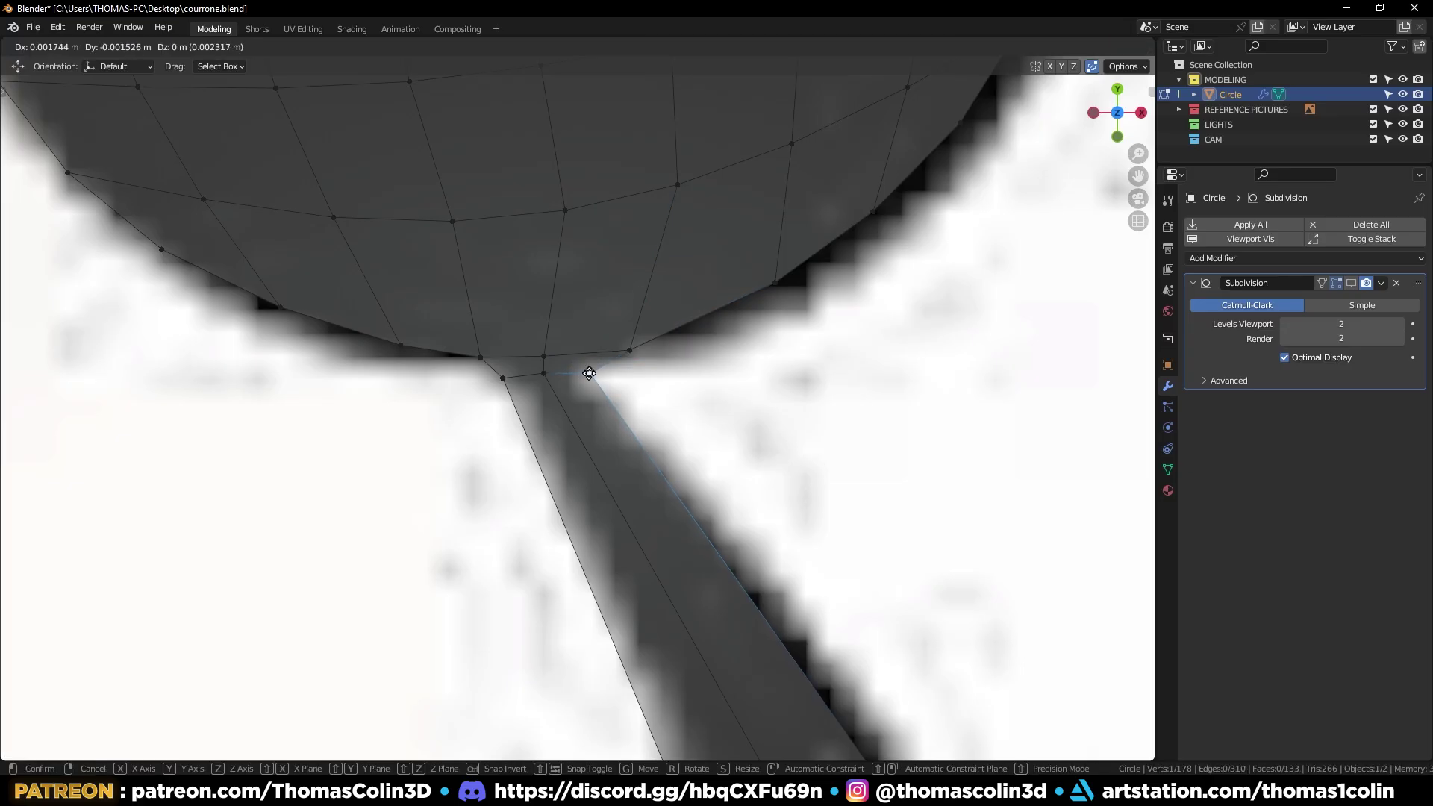
{"action": "left_click", "coordinate": [589, 388]}
{"action": "left_click", "coordinate": [503, 378]}
{"action": "key", "text": "shift+v"}
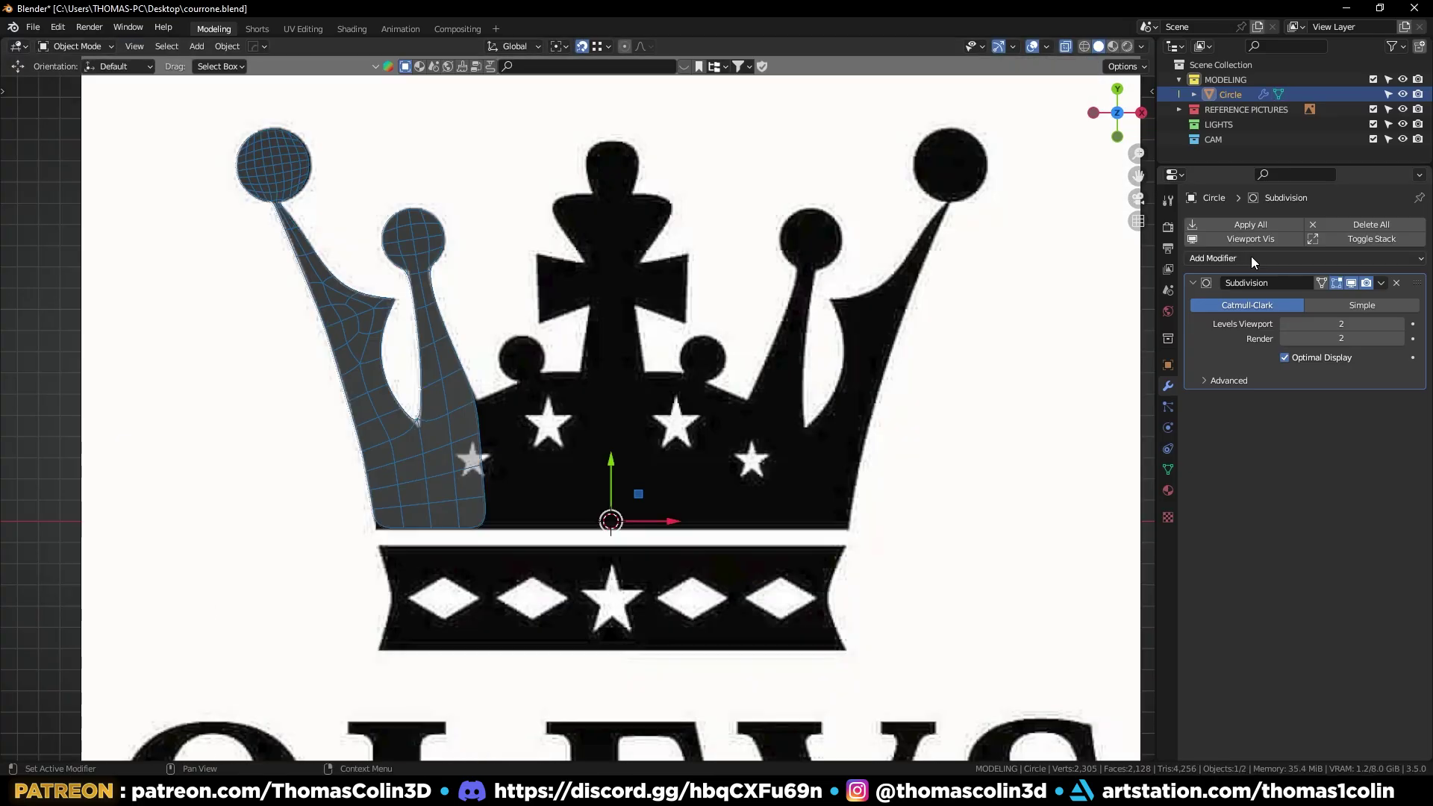
Add a Mirror modifier on the X axis to the crown mesh and apply it
{"action": "left_click", "coordinate": [1252, 256]}
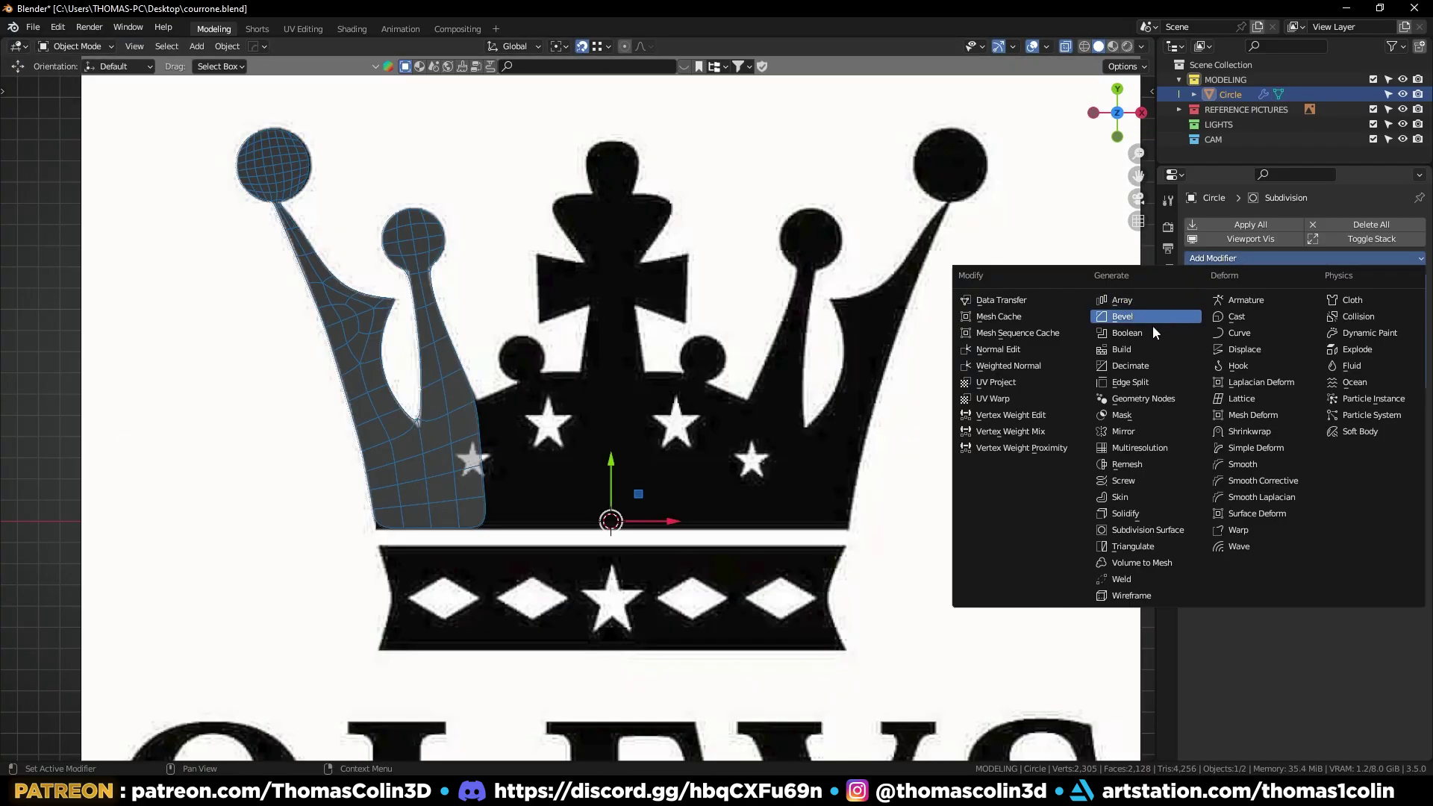
{"action": "left_click", "coordinate": [1122, 432]}
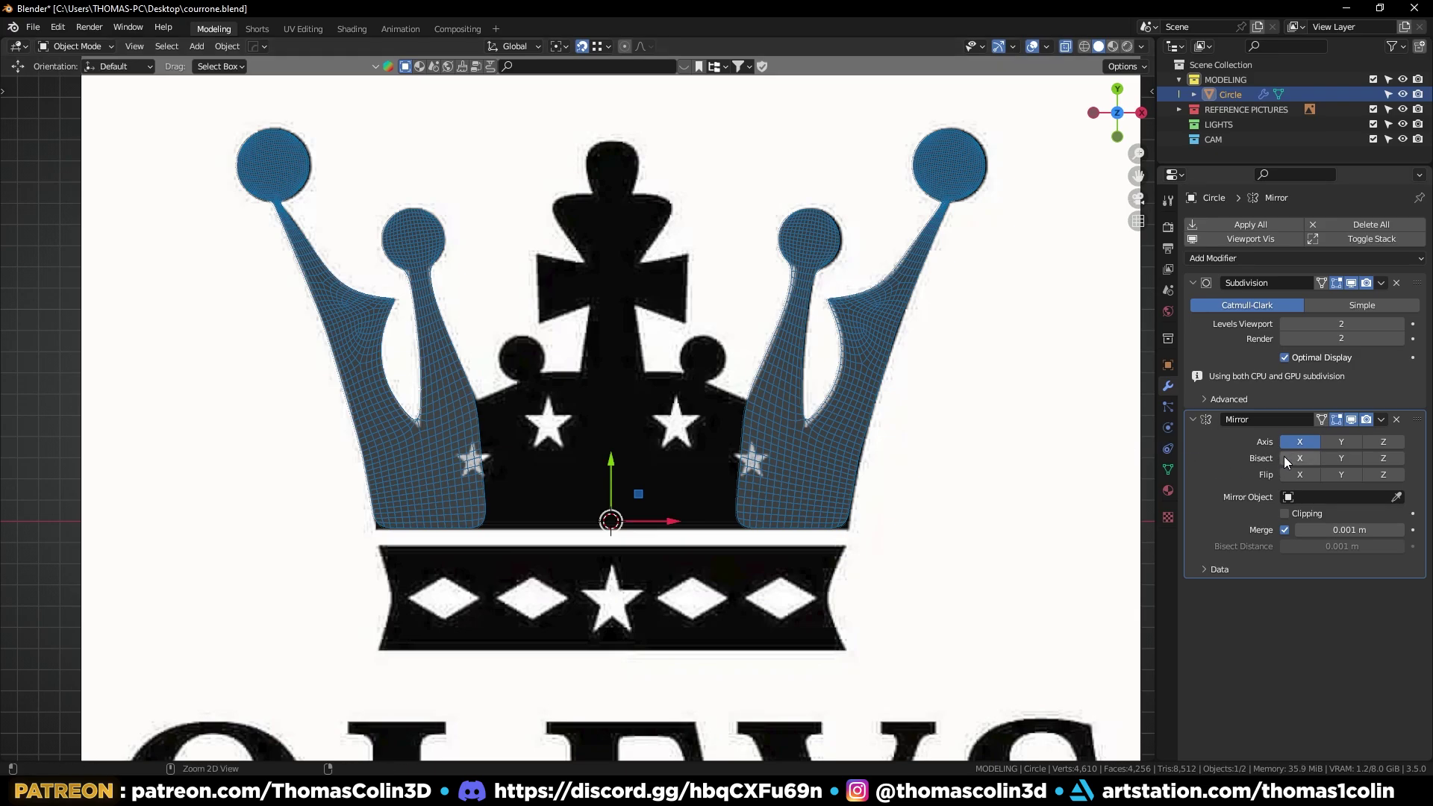
{"action": "key", "text": "ctrl+a"}
Select the facing inner side edges of both crown halves and connect them with Bridge Edge Loops
{"action": "key", "text": "Tab"}
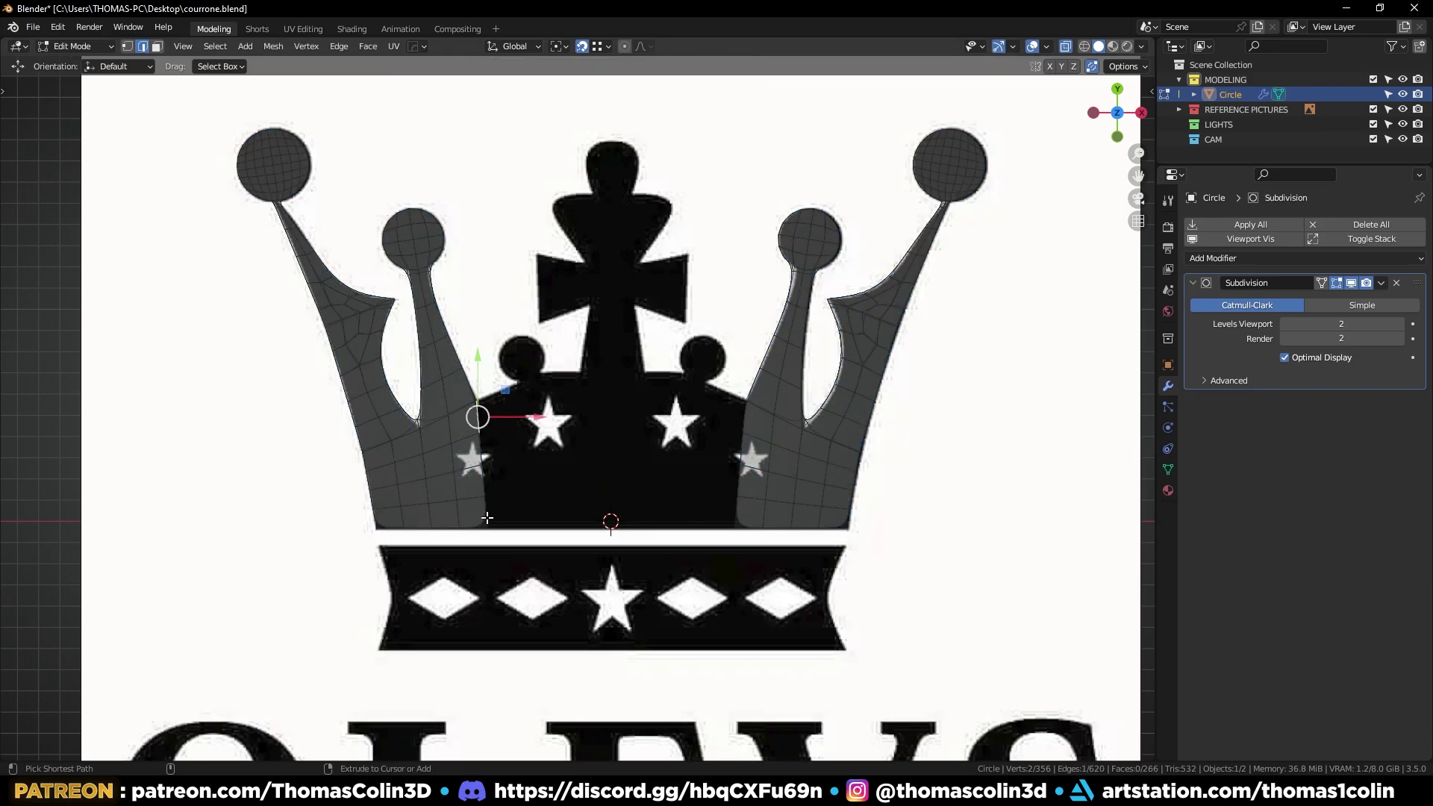
{"action": "left_click", "coordinate": [486, 491], "text": "alt"}
{"action": "left_click", "coordinate": [747, 431], "text": "shift"}
{"action": "left_click", "coordinate": [736, 516], "text": "ctrl"}
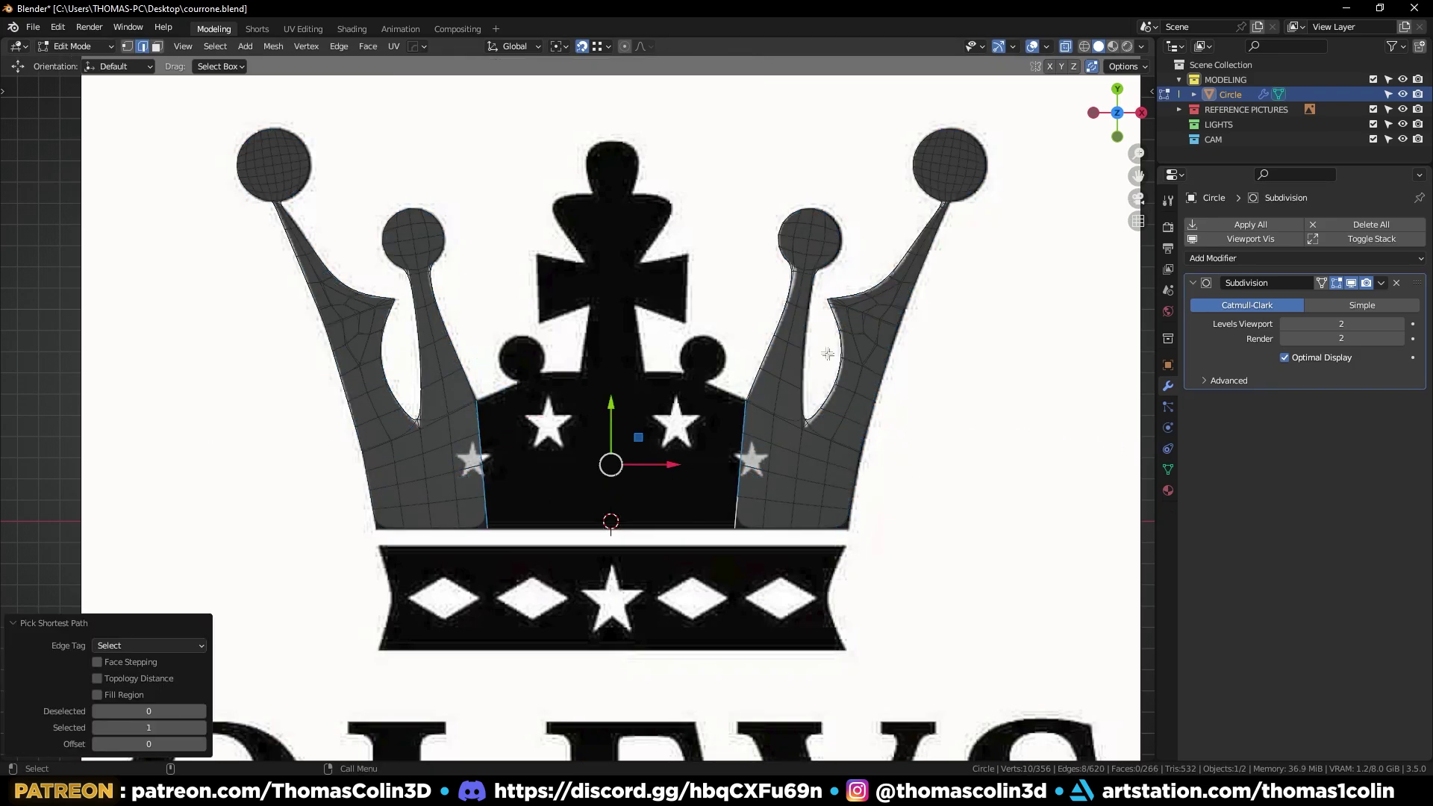
{"action": "right_click", "coordinate": [791, 327]}
{"action": "left_click", "coordinate": [767, 307]}
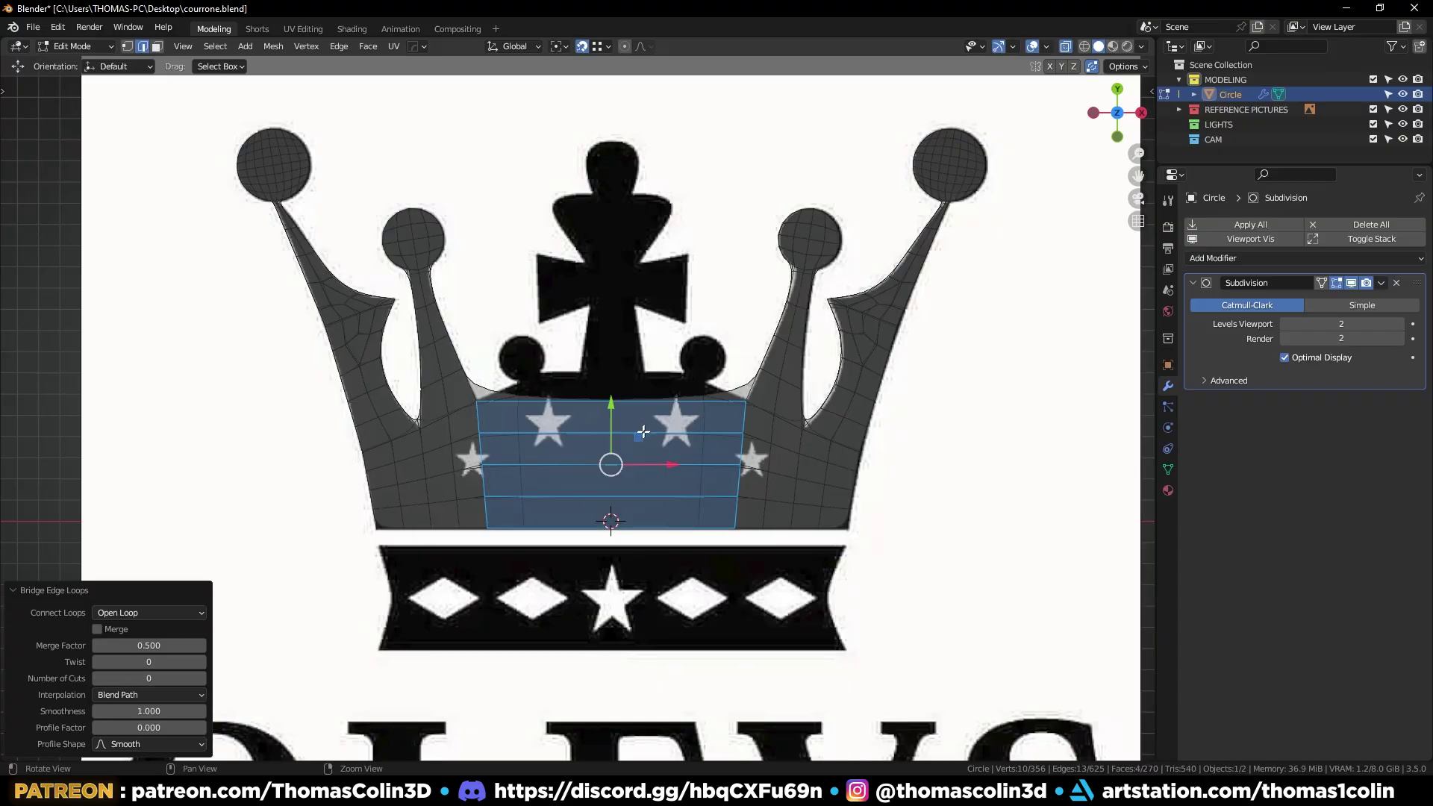
Add a centred vertical loop cut to the bridged section and bevel it to the width of the cross's foot
{"action": "scroll", "coordinate": [631, 405], "scroll_direction": "up", "scroll_amount": 3}
{"action": "key", "text": "ctrl+r"}
{"action": "left_click", "coordinate": [631, 405]}
{"action": "right_click", "coordinate": [631, 405]}
{"action": "key", "text": "ctrl+b"}
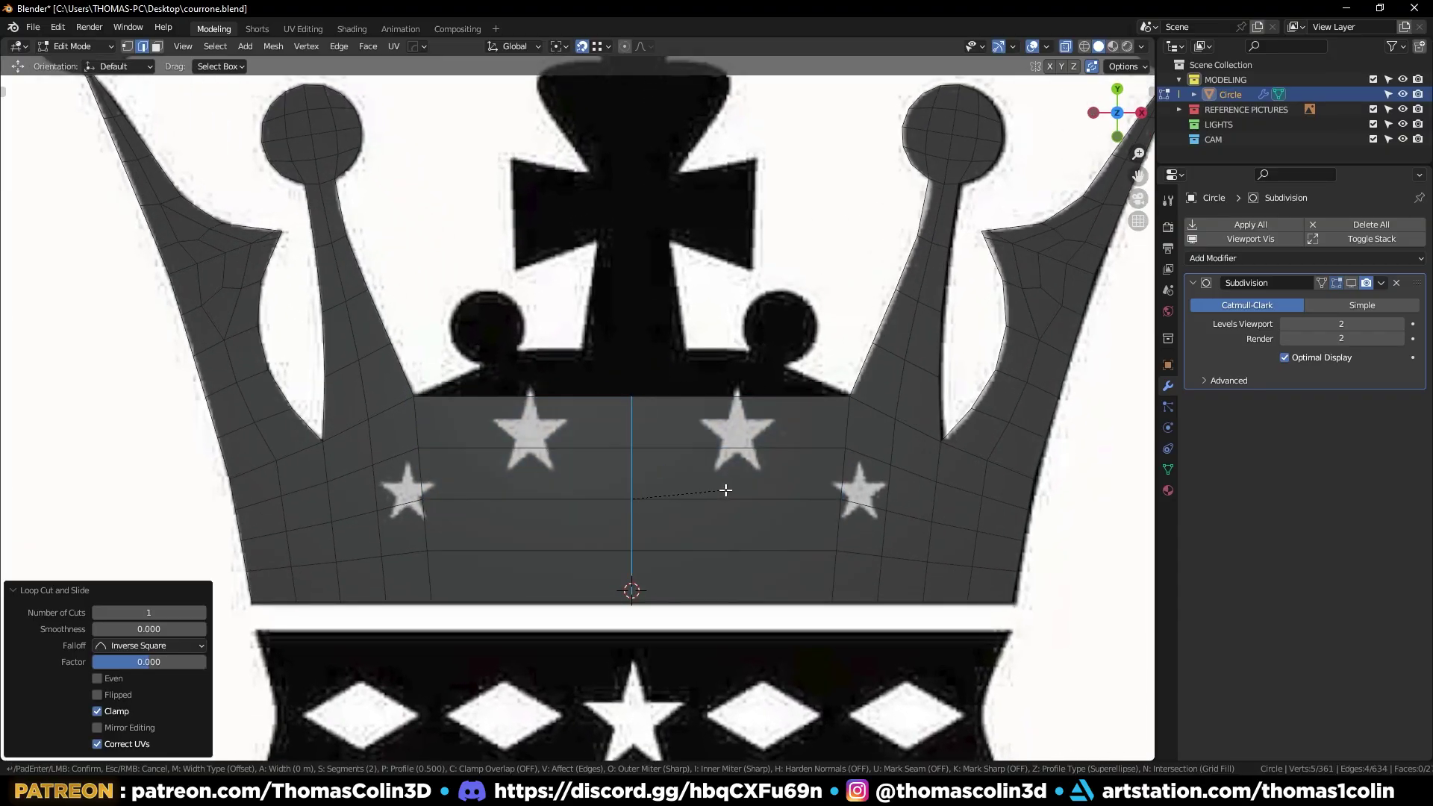
{"action": "left_click", "coordinate": [776, 513]}
Raise the top middle edge of the bridged section by 0.14136 m along Y to the foot of the cross
{"action": "left_click", "coordinate": [633, 394]}
{"action": "left_click_drag", "start_coordinate": [633, 334], "coordinate": [651, 283]}
{"action": "scroll", "coordinate": [655, 385], "scroll_direction": "up", "scroll_amount": 4}
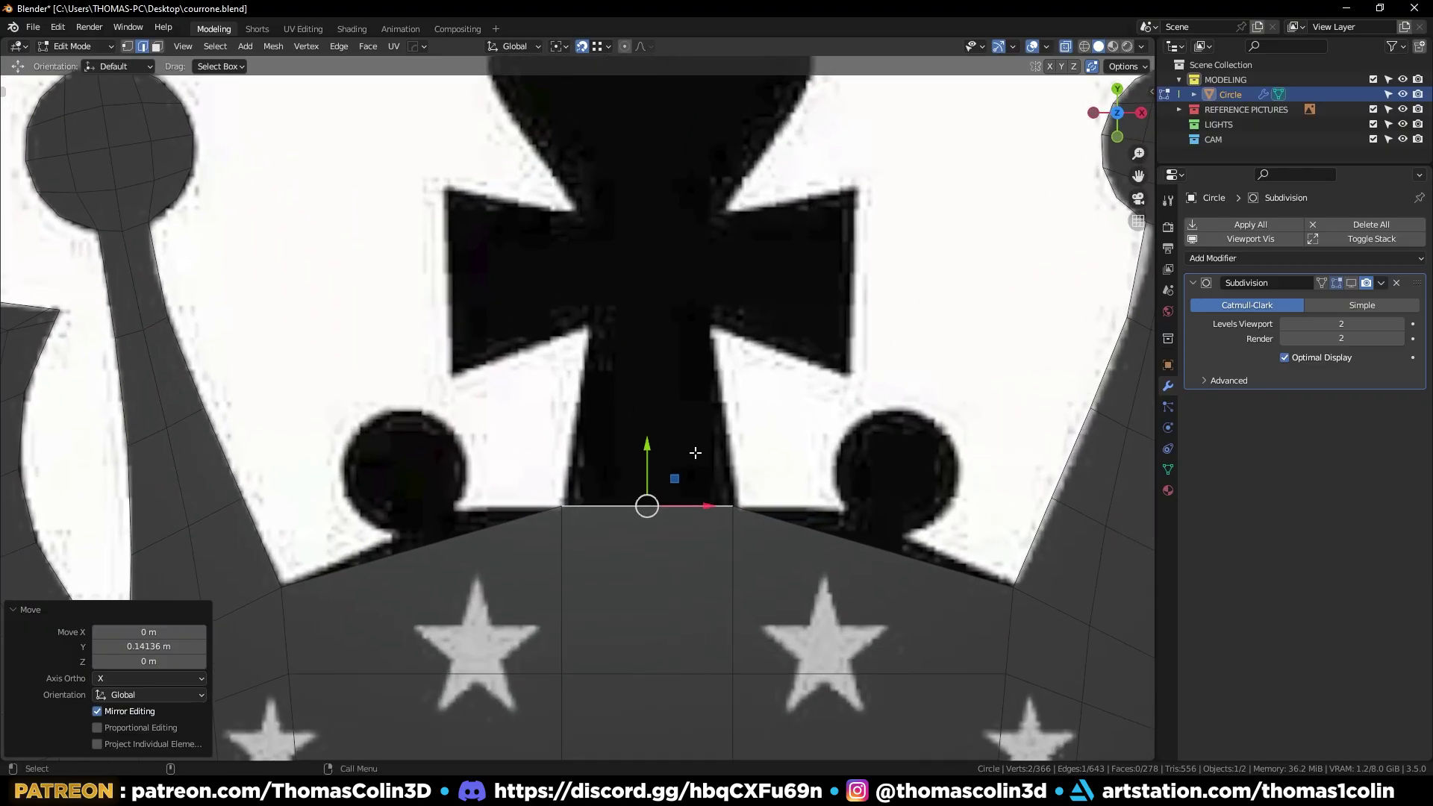
Extrude the raised edge 0.31853 m up, narrow it to about 0.67 along X, and extrude it again to the top of the cross arms
{"action": "key", "text": "e"}
{"action": "key", "text": "x"}
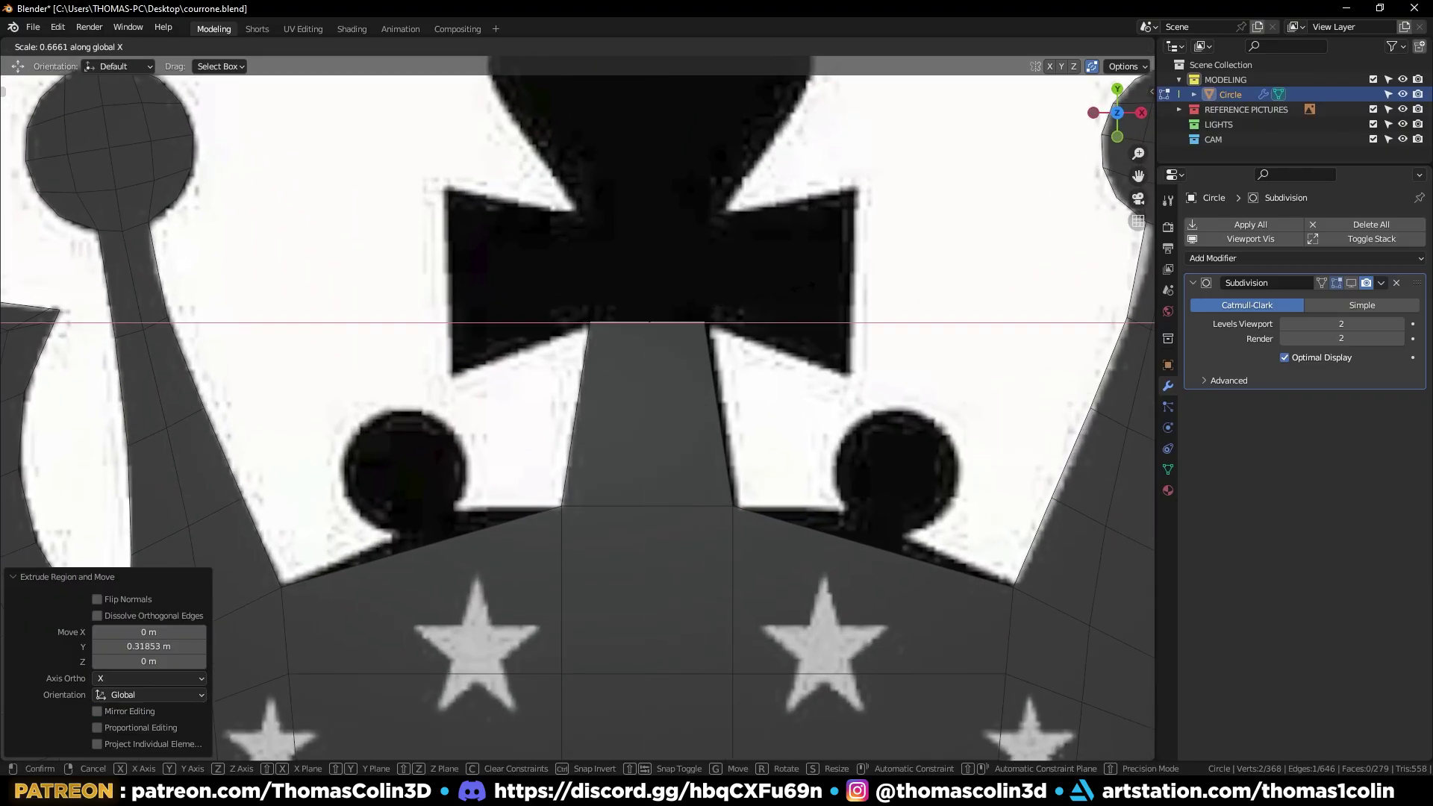
{"action": "left_click", "coordinate": [701, 298]}
{"action": "key", "text": "g"}
{"action": "key", "text": "y"}
{"action": "left_click", "coordinate": [717, 191]}
Extrude the left side edge of the cross's centre block along X to the end of the reference's left arm
{"action": "left_click", "coordinate": [590, 268]}
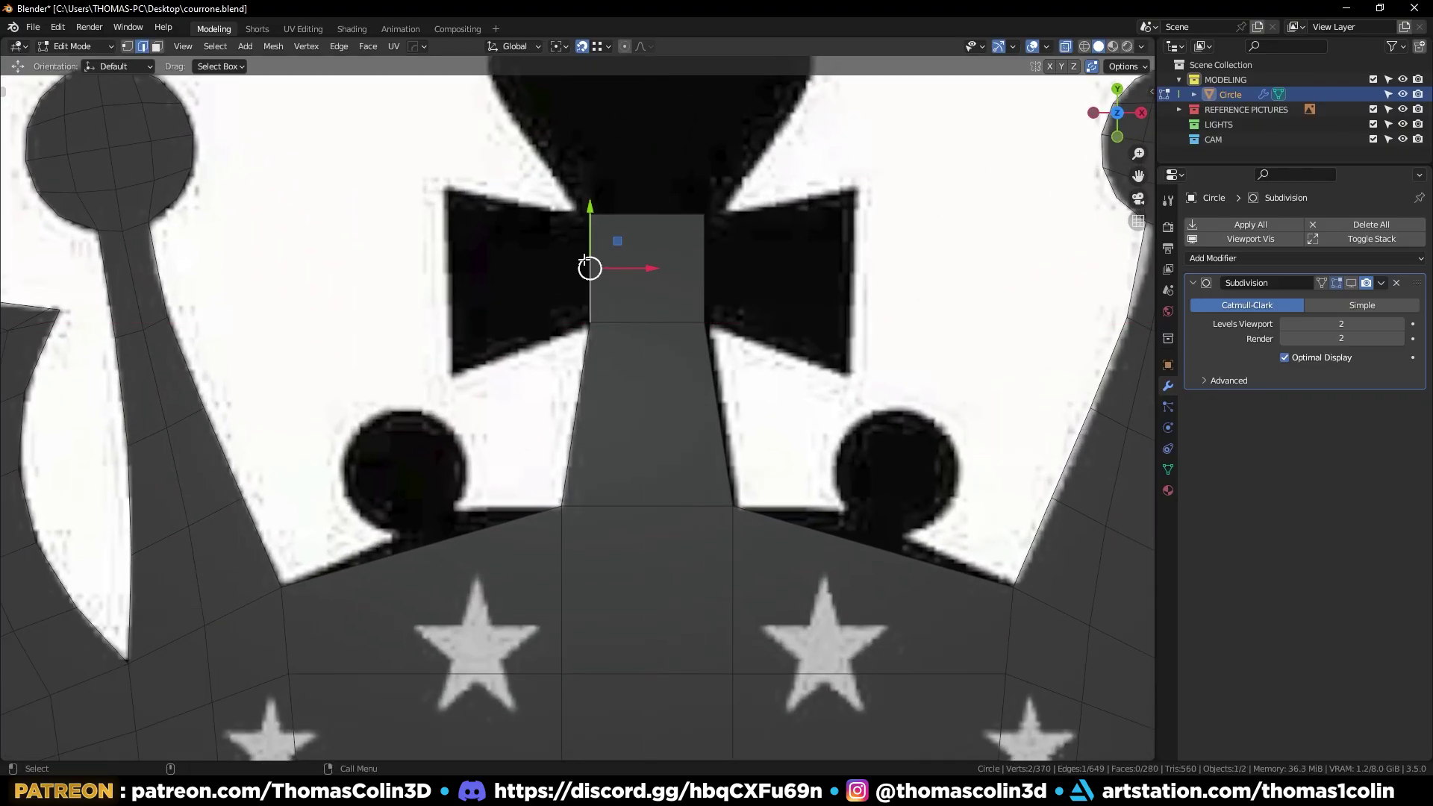
{"action": "key", "text": "e"}
{"action": "key", "text": "x"}
{"action": "left_click", "coordinate": [448, 268]}
Move the left arm's upper and lower outer vertices onto the flared corners of the reference cross
{"action": "left_click", "coordinate": [447, 214]}
{"action": "key", "text": "g"}
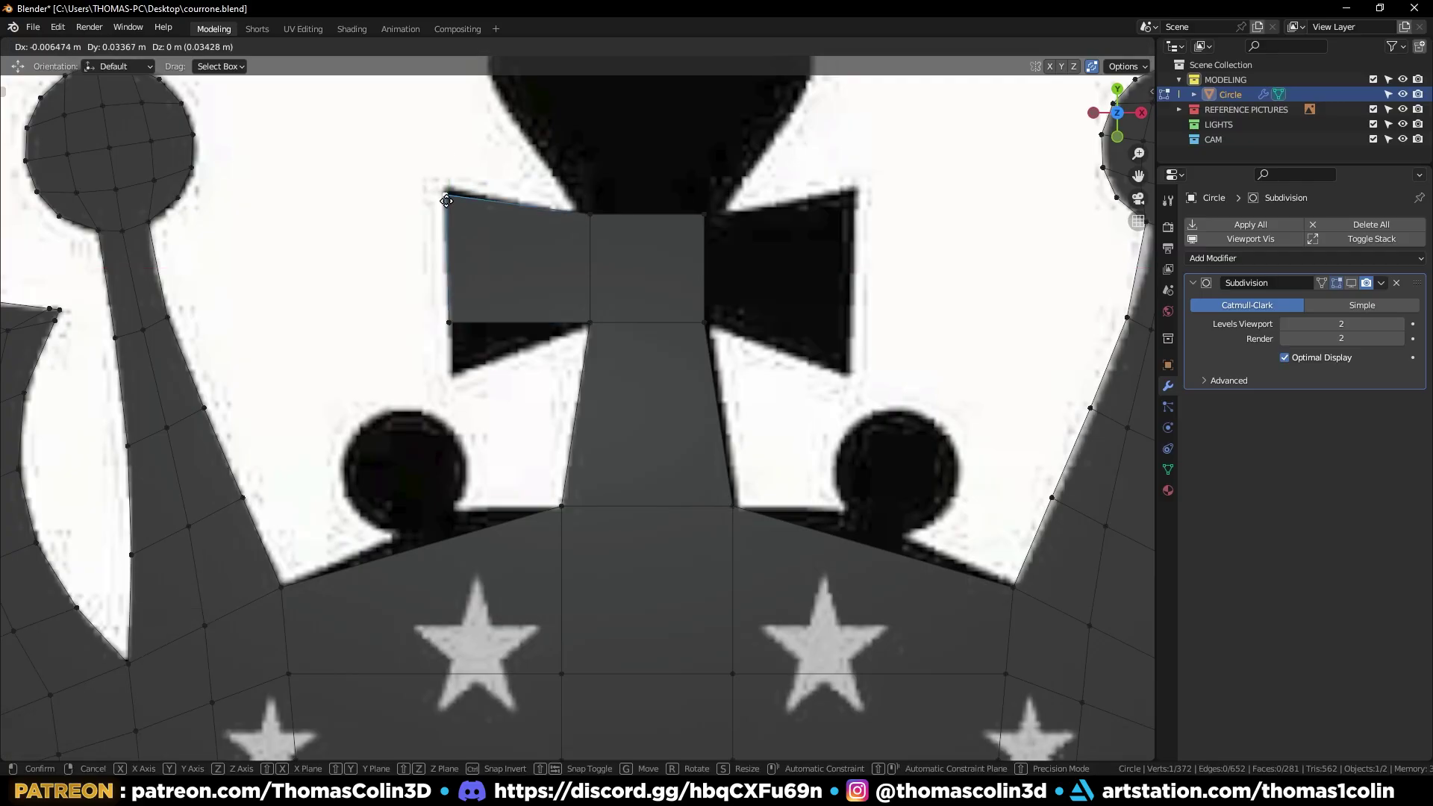
{"action": "left_click", "coordinate": [443, 188]}
{"action": "left_click", "coordinate": [448, 322]}
{"action": "key", "text": "g"}
{"action": "left_click", "coordinate": [450, 375]}
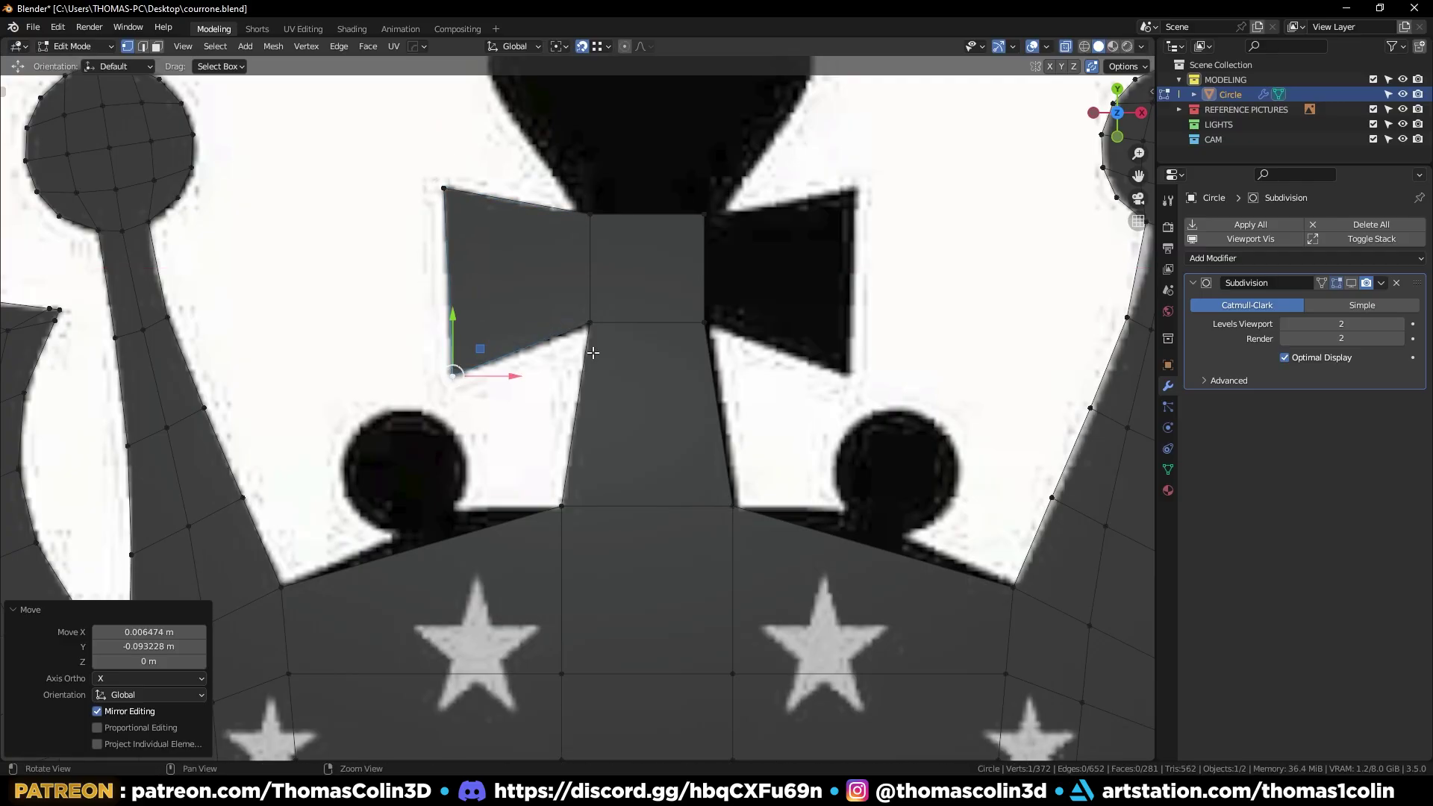
Add two evenly spaced horizontal loop cuts through the cross and two vertical ones across its left arm
{"action": "middle_click_drag", "start_coordinate": [581, 262], "coordinate": [560, 352], "text": "shift"}
{"action": "key", "text": "ctrl+r"}
{"action": "scroll", "coordinate": [567, 359], "scroll_direction": "up", "scroll_amount": 1}
{"action": "left_click", "coordinate": [567, 359]}
{"action": "right_click", "coordinate": [566, 358]}
{"action": "left_click", "coordinate": [501, 351]}
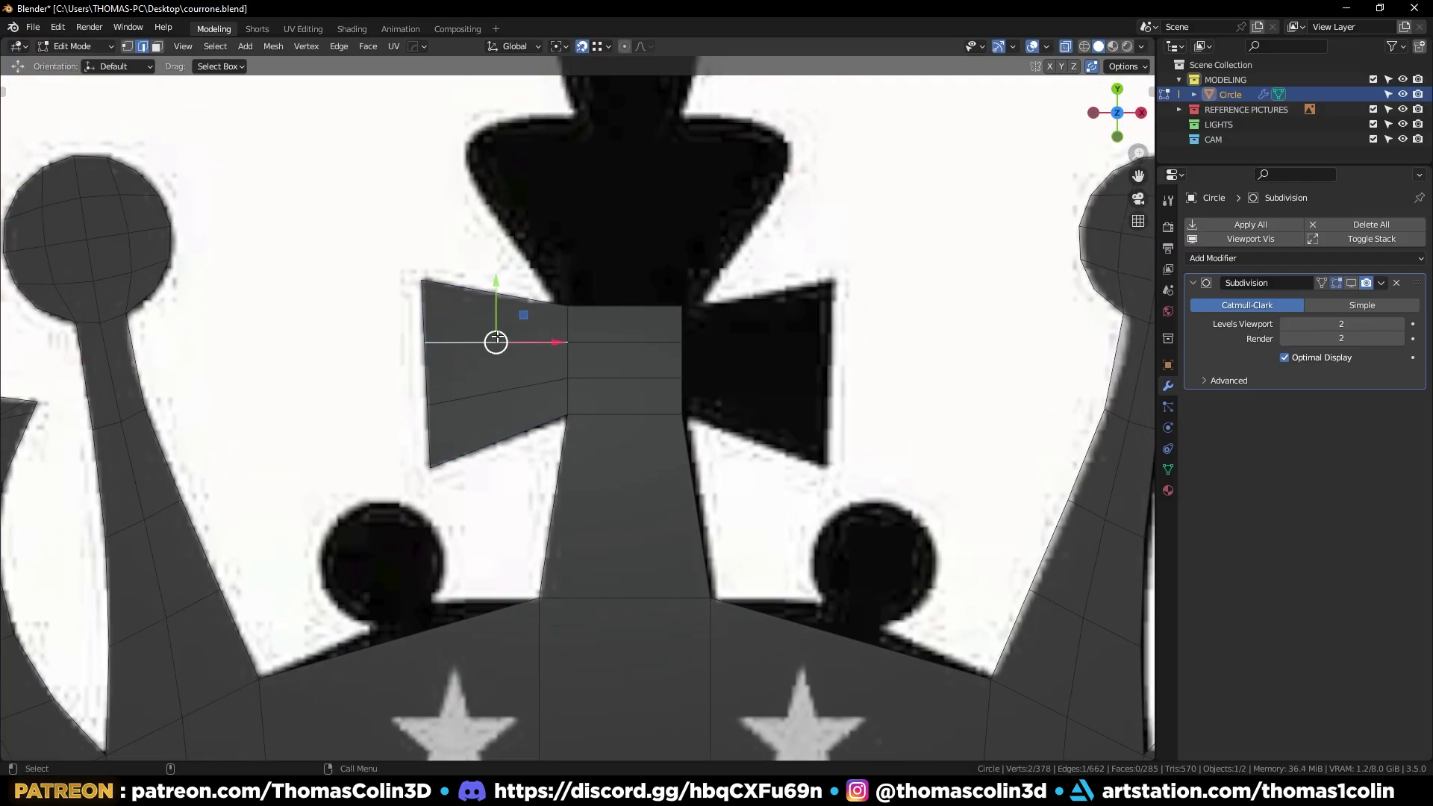
{"action": "key", "text": "ctrl+r"}
{"action": "scroll", "coordinate": [500, 352], "scroll_direction": "up", "scroll_amount": 1}
{"action": "left_click", "coordinate": [501, 351]}
{"action": "left_click", "coordinate": [635, 351]}
Add one centred vertical loop cut through the cross's column and two evenly spaced horizontal cuts across its lower stem
{"action": "key", "text": "ctrl+r"}
{"action": "left_click", "coordinate": [633, 346]}
{"action": "right_click", "coordinate": [633, 345]}
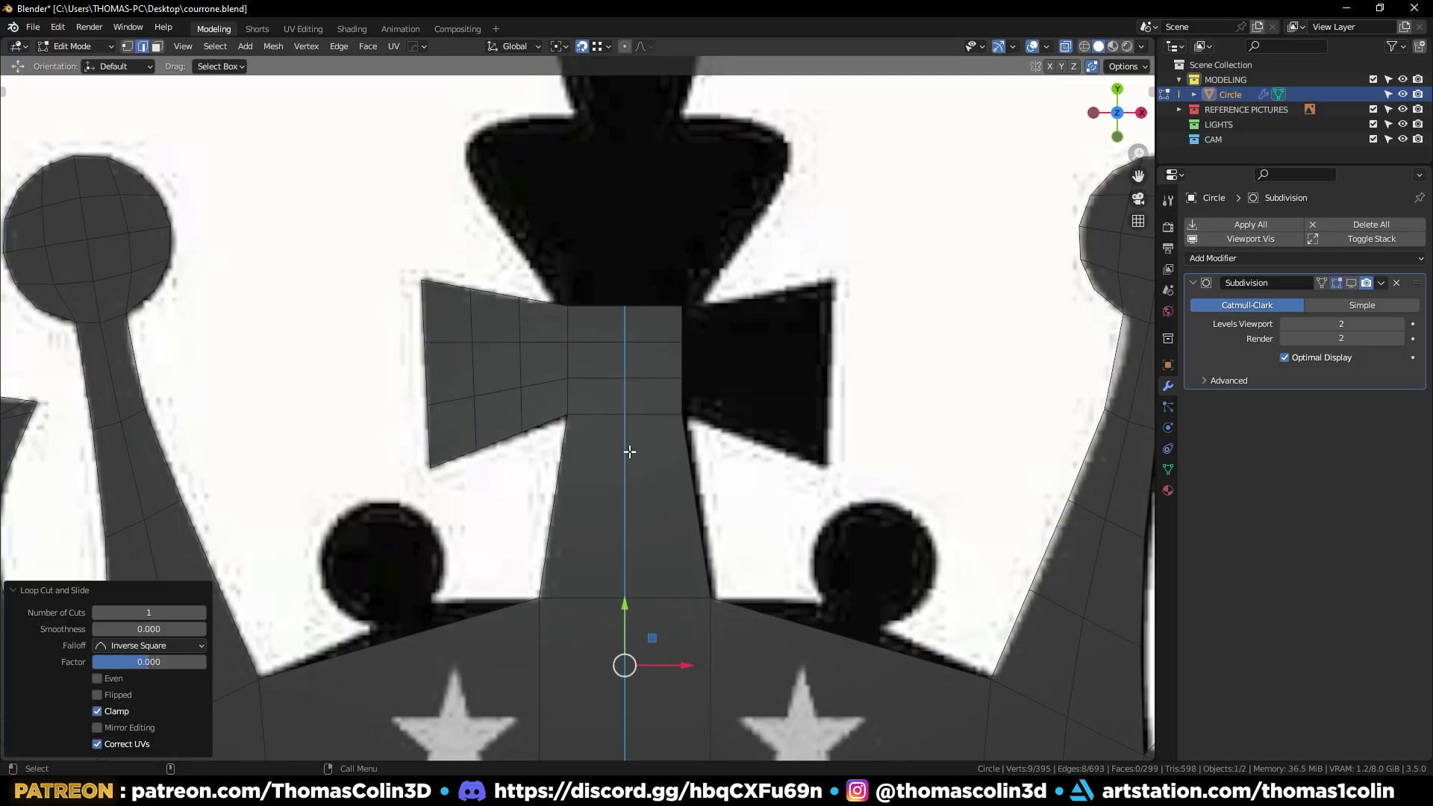
{"action": "key", "text": "ctrl+r"}
{"action": "left_click", "coordinate": [628, 455]}
{"action": "right_click", "coordinate": [628, 456]}
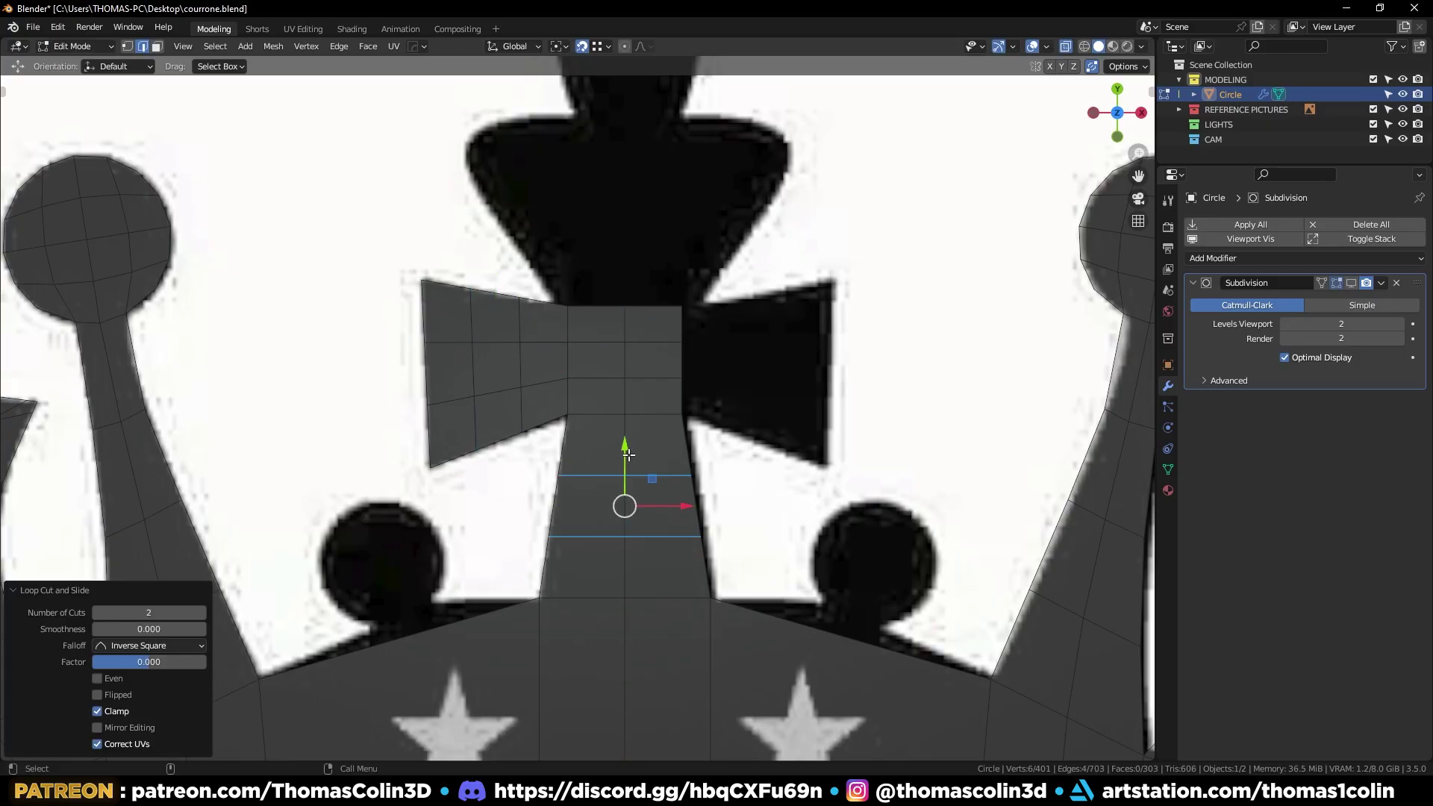
Symmetrize the whole mesh along X from the negative to the positive side
{"action": "key", "text": "a"}
{"action": "key", "text": "a"}
{"action": "key", "text": "alt+x"}
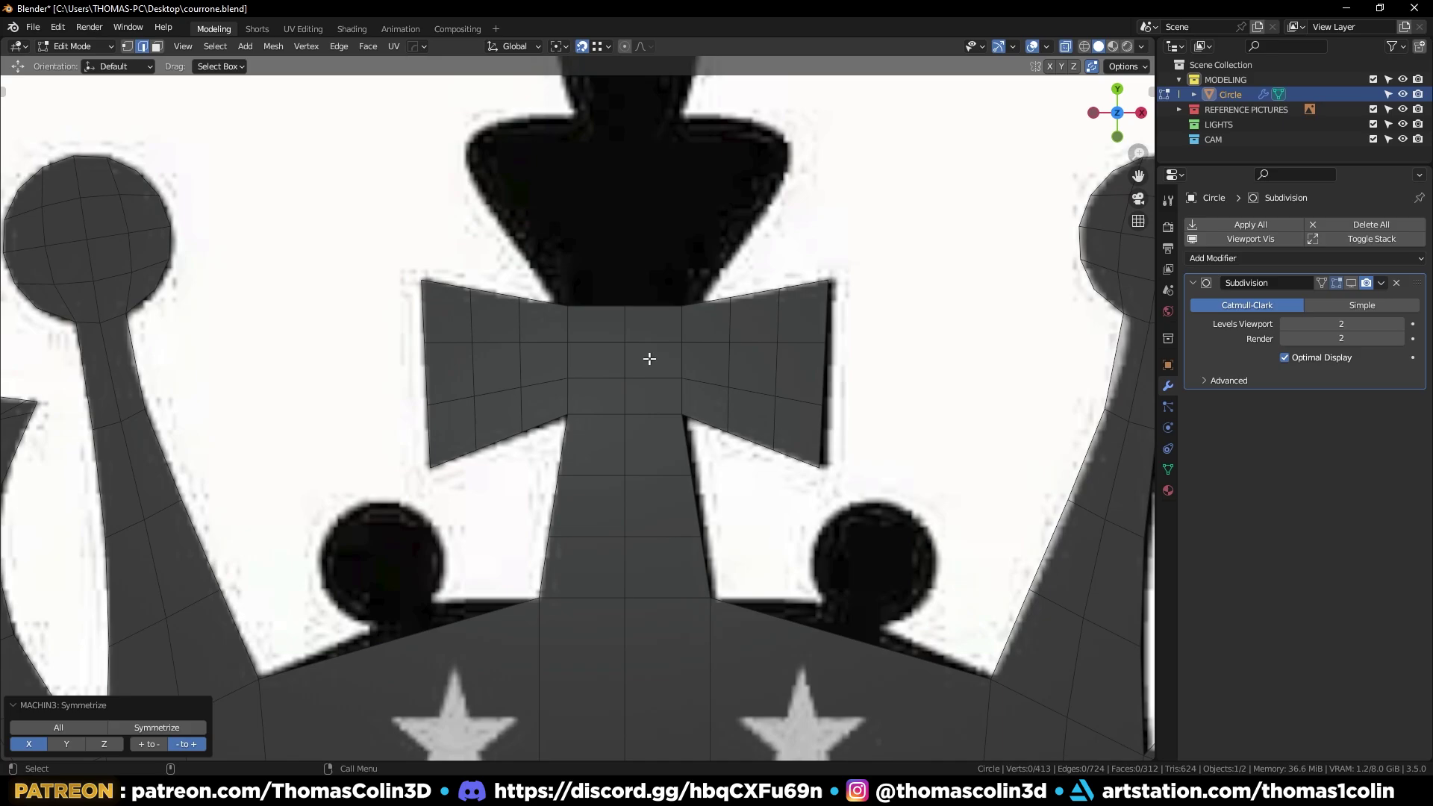
Extrude the two top middle edges of the cross about 0.32 m up along Y to the top of the reference's shoulders
{"action": "scroll", "coordinate": [646, 418], "scroll_direction": "down", "scroll_amount": 4}
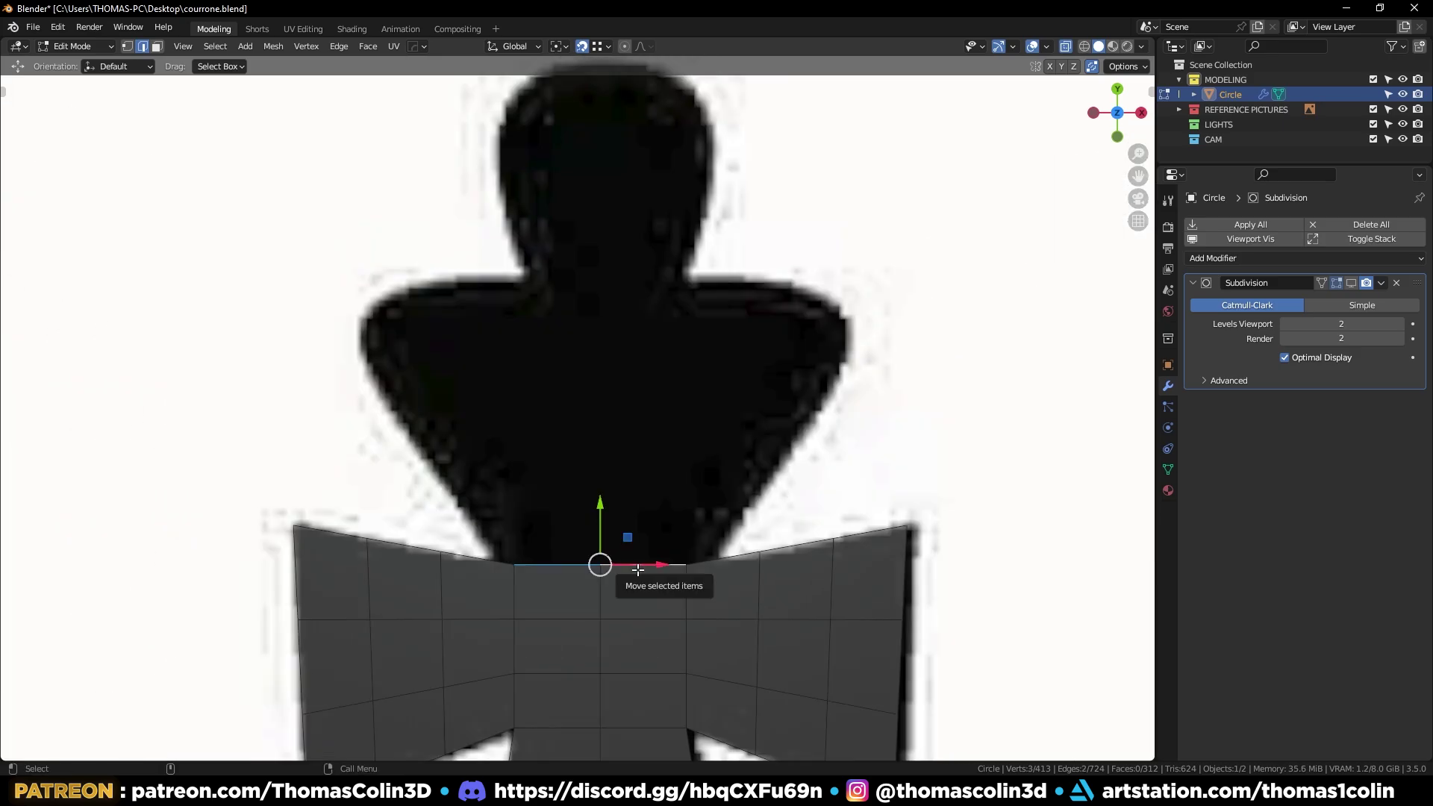
{"action": "key", "text": "e"}
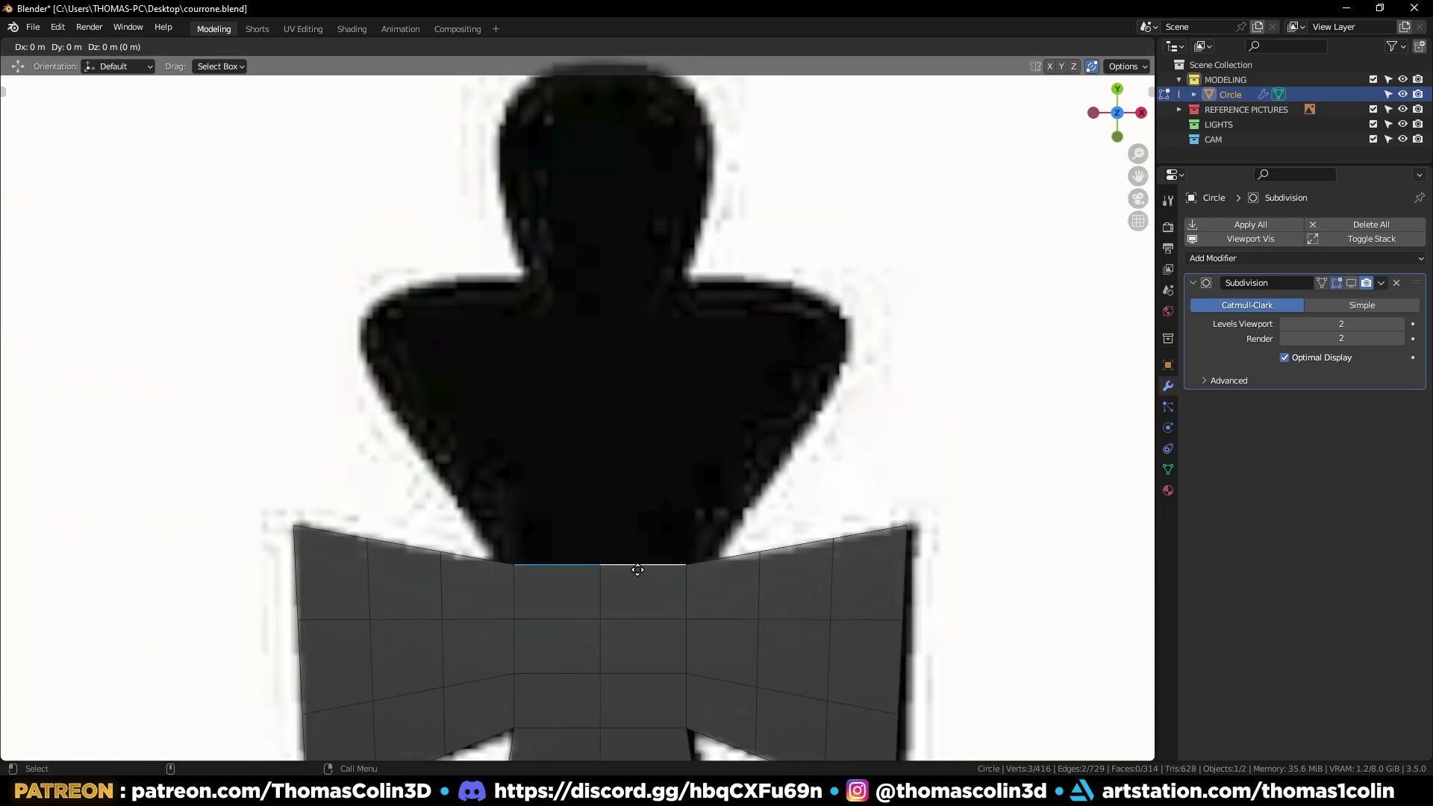
{"action": "key", "text": "y"}
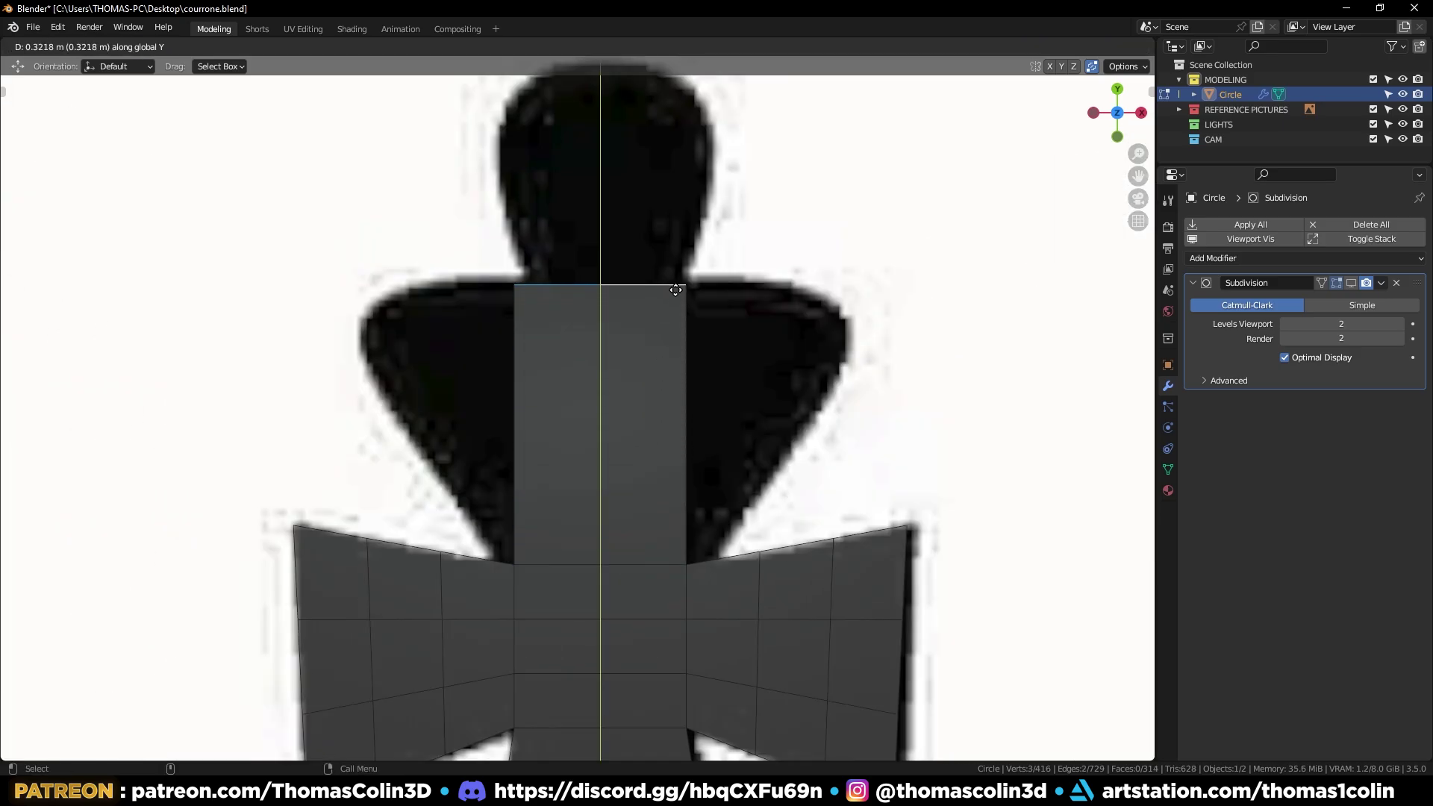
{"action": "left_click", "coordinate": [675, 289]}
Add a centred horizontal loop cut to the new top section and scale it 2.269 along X to the reference outline
{"action": "left_click", "coordinate": [516, 406]}
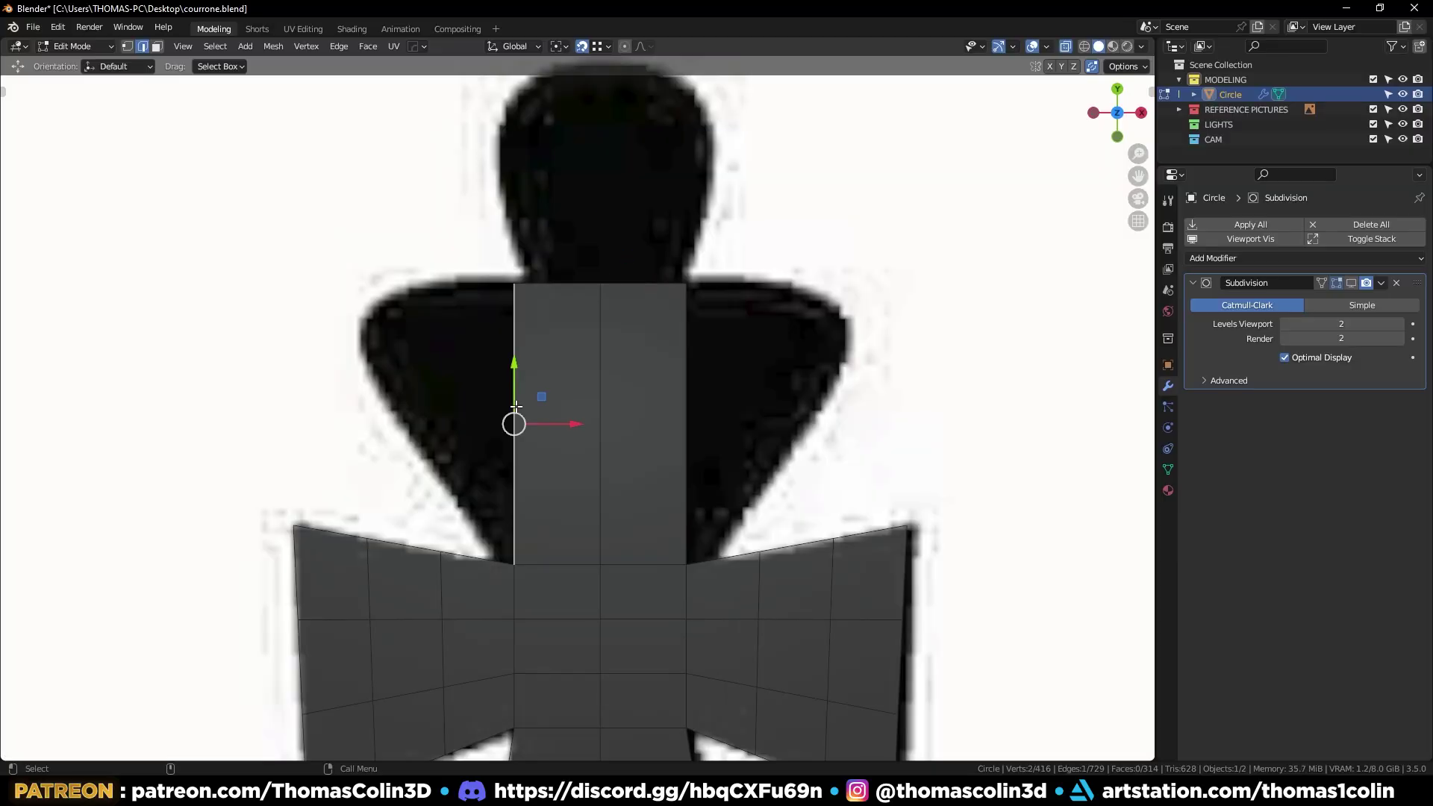
{"action": "key", "text": "ctrl+r"}
{"action": "left_click", "coordinate": [514, 407]}
{"action": "right_click", "coordinate": [511, 407]}
{"action": "key", "text": "1"}
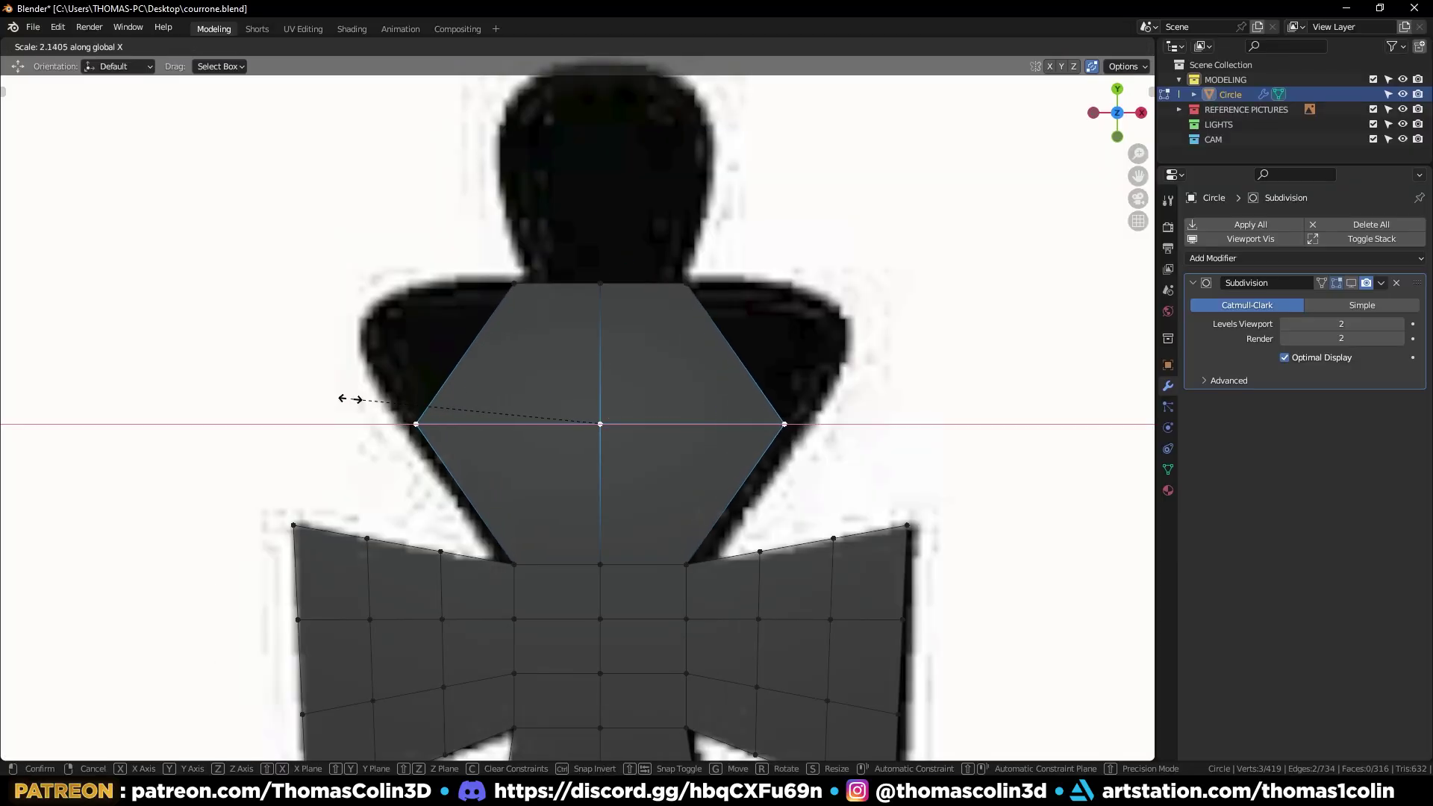
{"action": "left_click", "coordinate": [337, 398]}
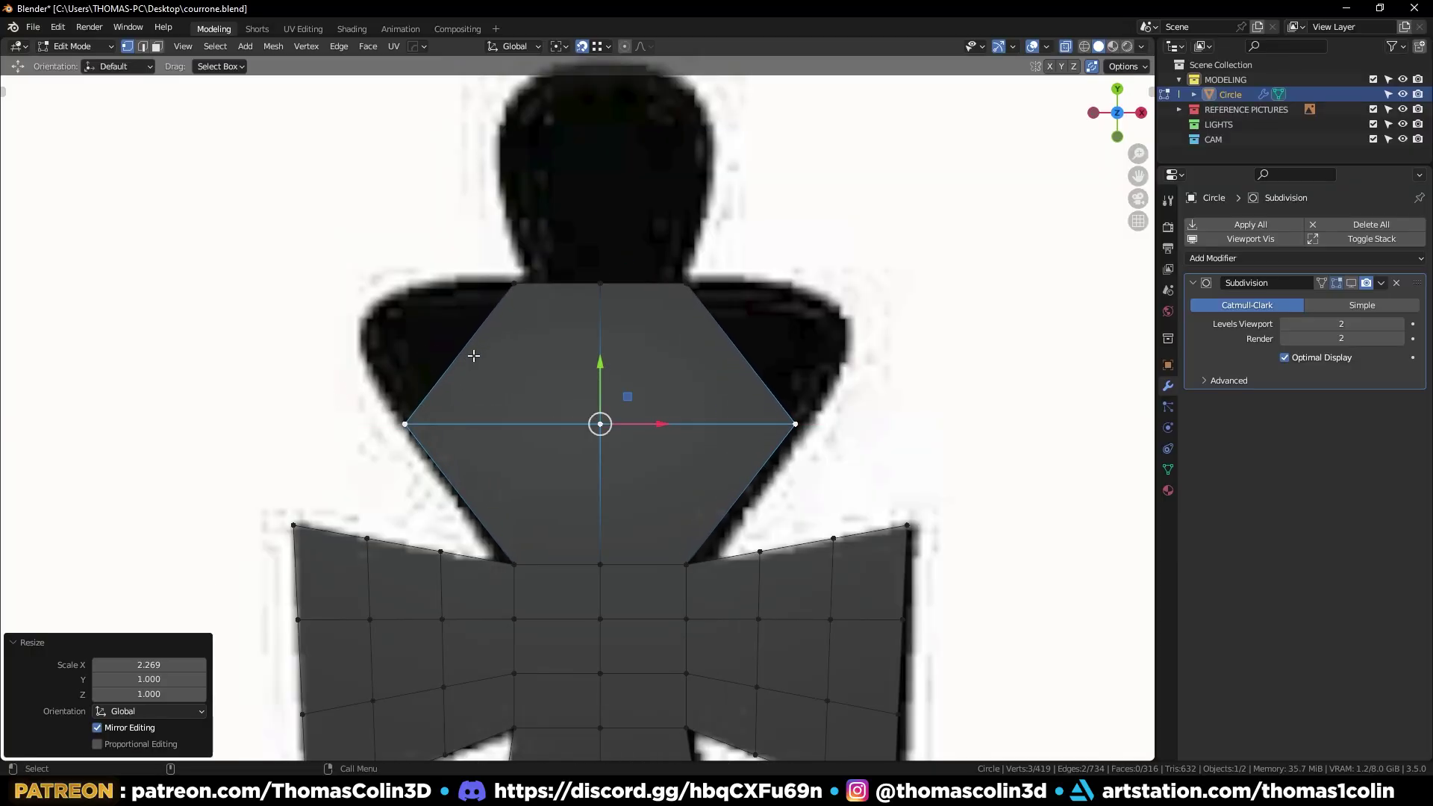
Add a centred loop cut across the section's upper half and extrude its upper left edge outwards along X
{"action": "key", "text": "ctrl+r"}
{"action": "left_click", "coordinate": [457, 356]}
{"action": "right_click", "coordinate": [452, 356]}
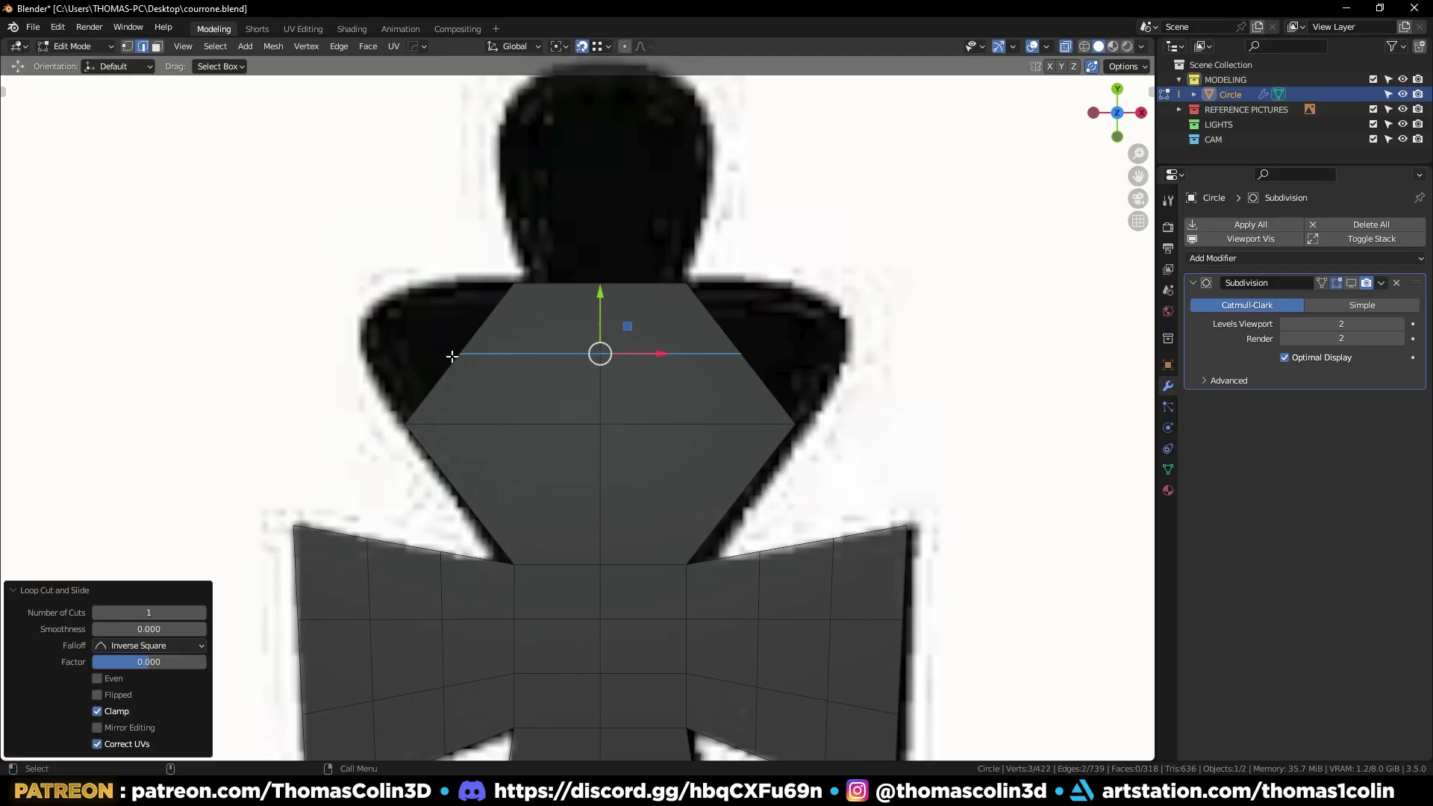
{"action": "left_click", "coordinate": [493, 330]}
{"action": "key", "text": "e"}
{"action": "key", "text": "x"}
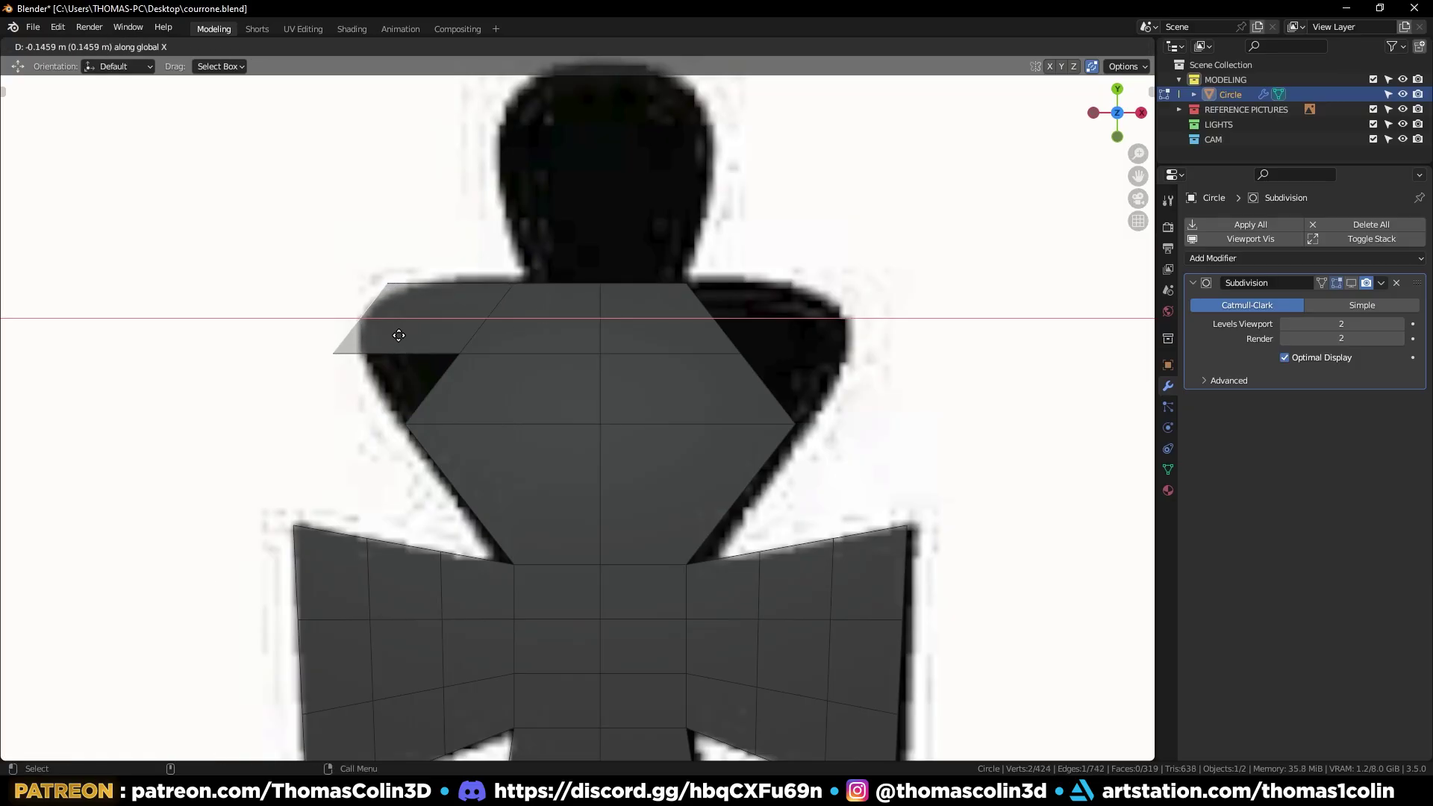
{"action": "left_click", "coordinate": [396, 332]}
Move the extruded edge's two outer vertices onto the rounded corner of the left shoulder
{"action": "key", "text": "1"}
{"action": "left_click", "coordinate": [388, 285]}
{"action": "key", "text": "g"}
{"action": "key", "text": "x"}
{"action": "left_click", "coordinate": [420, 290]}
{"action": "left_click", "coordinate": [332, 353]}
{"action": "key", "text": "g"}
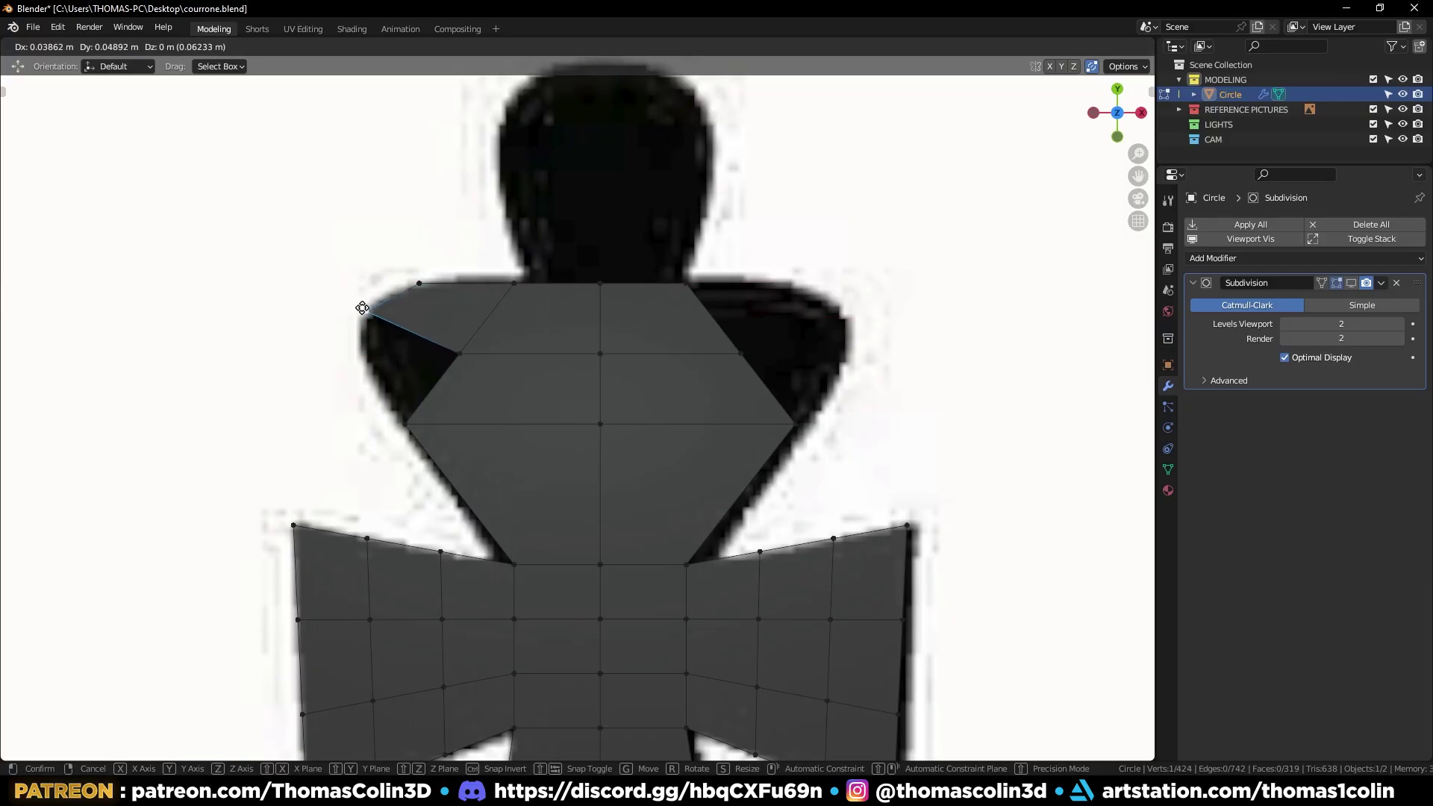
{"action": "left_click", "coordinate": [362, 307]}
Fill a face in the gap below the left shoulder extrusion and add a loop cut on its outer edge
{"action": "key", "text": "2"}
{"action": "left_click", "coordinate": [421, 387]}
{"action": "left_click", "coordinate": [399, 333], "text": "shift"}
{"action": "key", "text": "f"}
{"action": "key", "text": "ctrl+r"}
{"action": "left_click", "coordinate": [384, 370]}
Adjust the left shoulder's outer vertices to follow the reference's rounded outline
{"action": "key", "text": "1"}
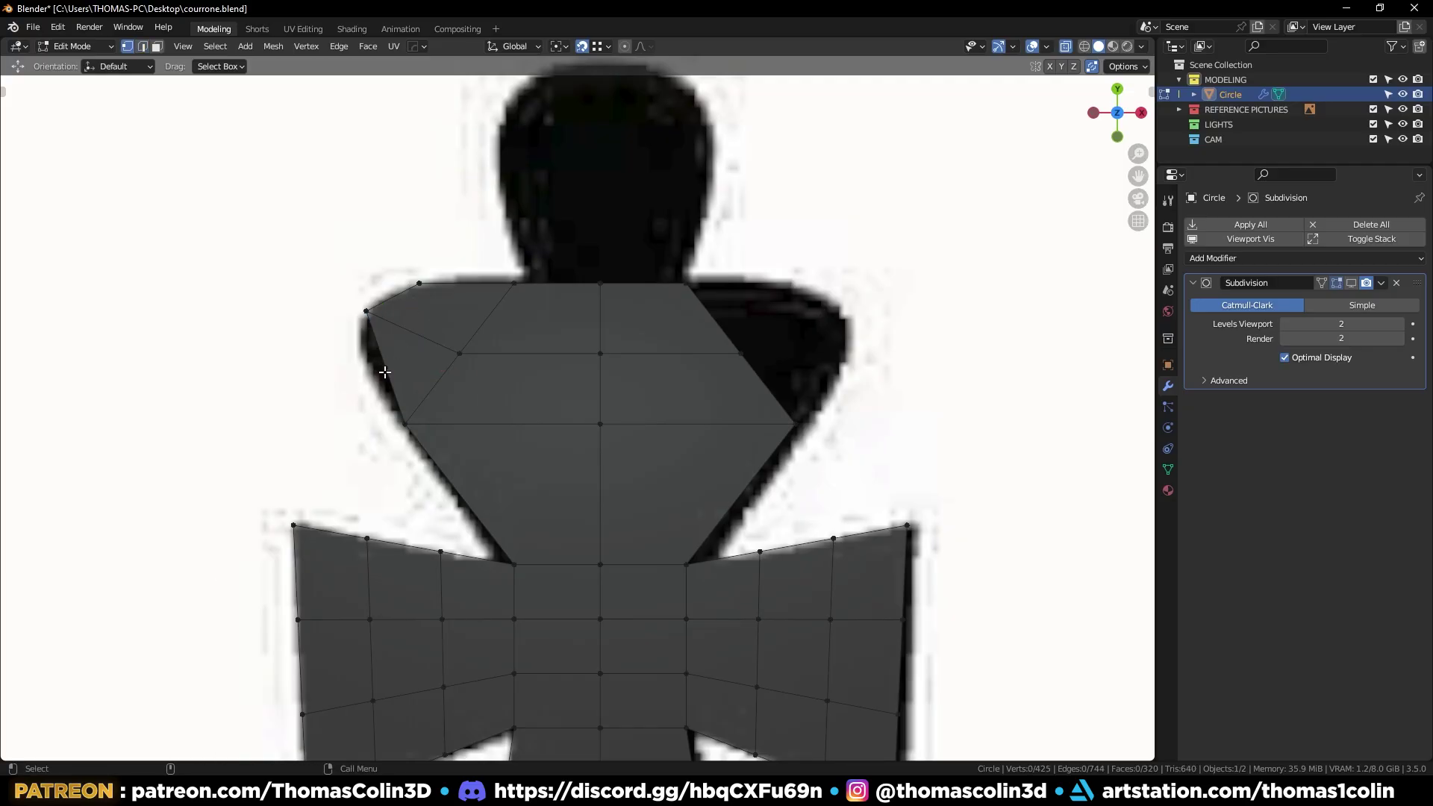
{"action": "left_click", "coordinate": [366, 310]}
{"action": "key", "text": "g"}
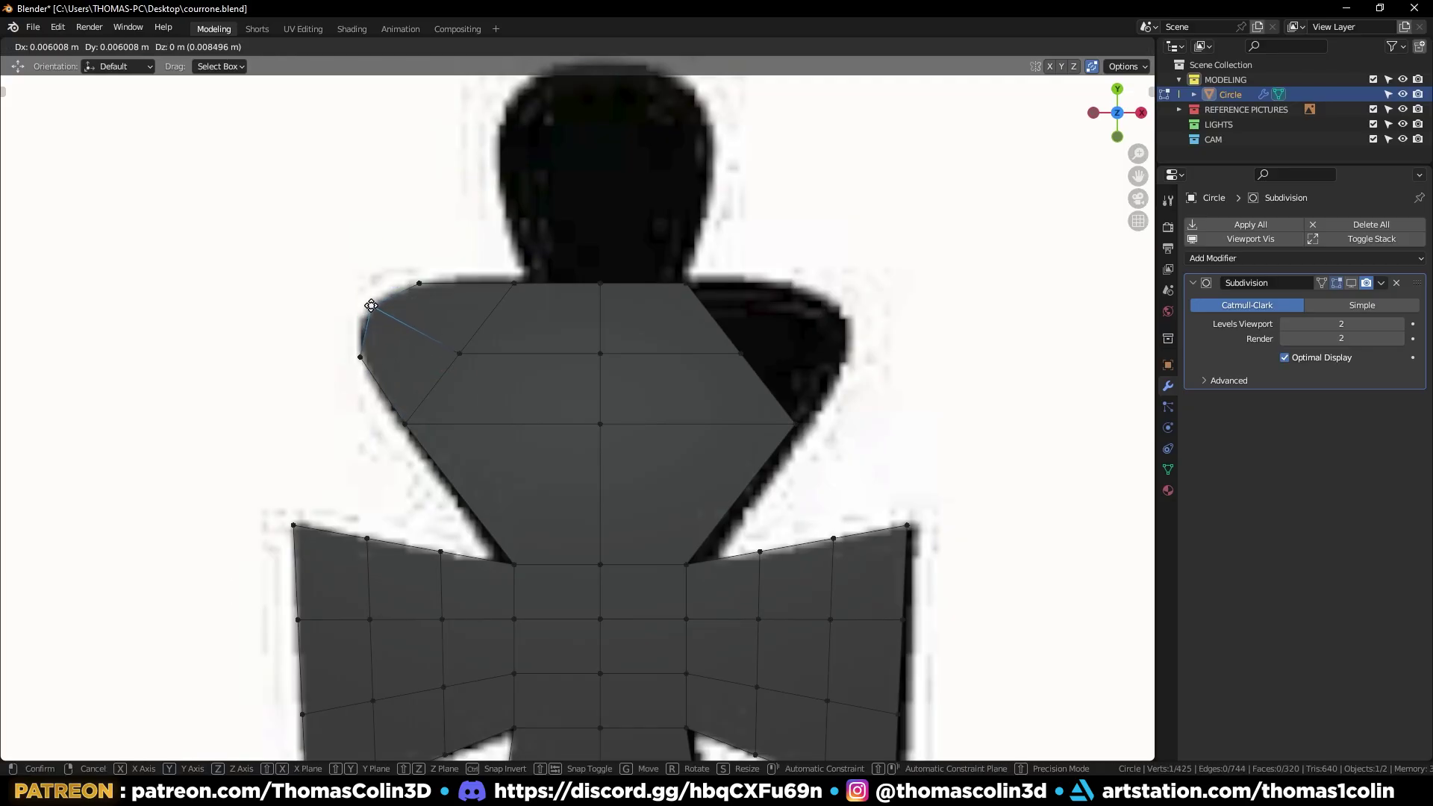
{"action": "left_click", "coordinate": [372, 306]}
Knife-cut from the left shoulder's outer lower edge through its inner vertex to the shoulder's top edge
{"action": "key", "text": "k"}
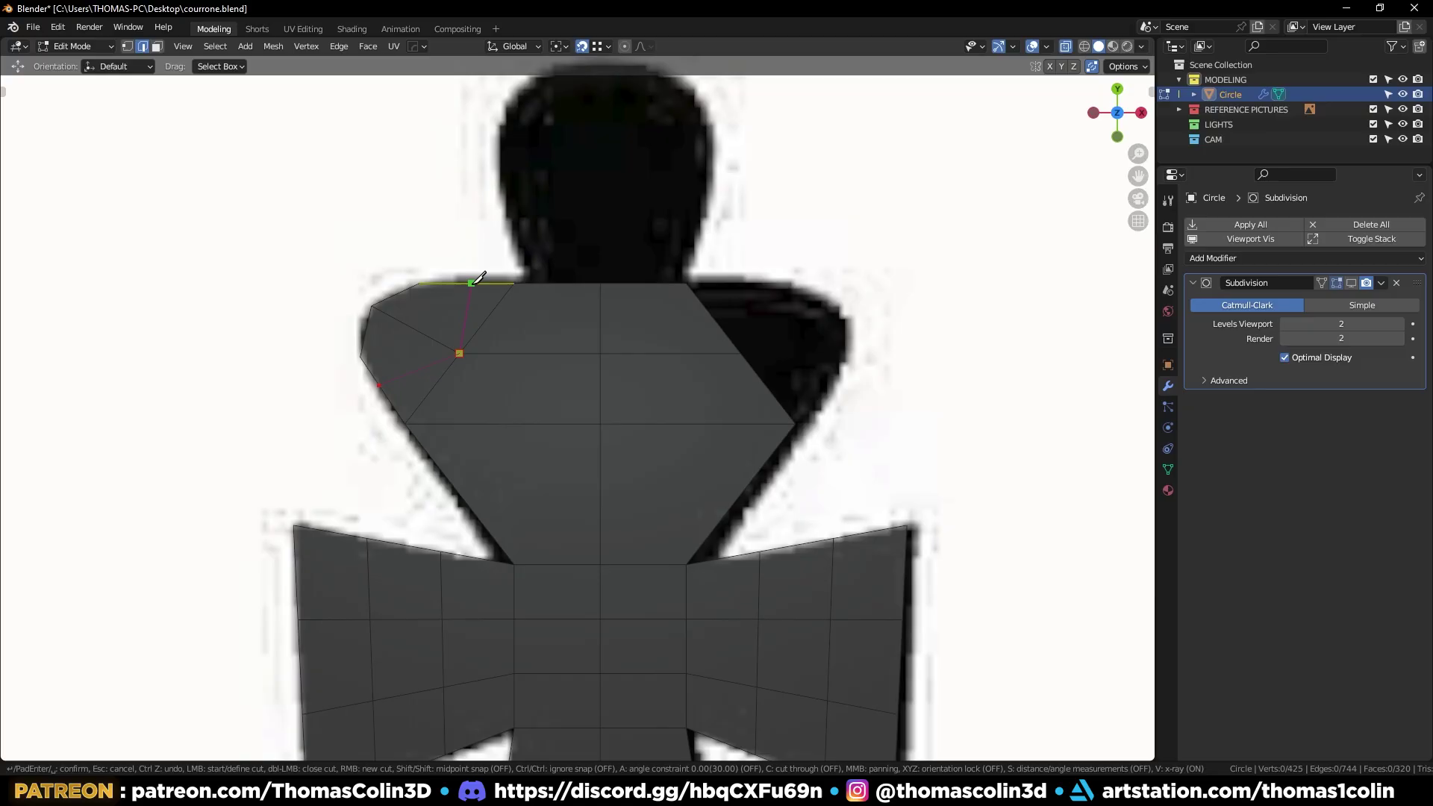
{"action": "left_click", "coordinate": [468, 283]}
{"action": "key", "text": "Return"}
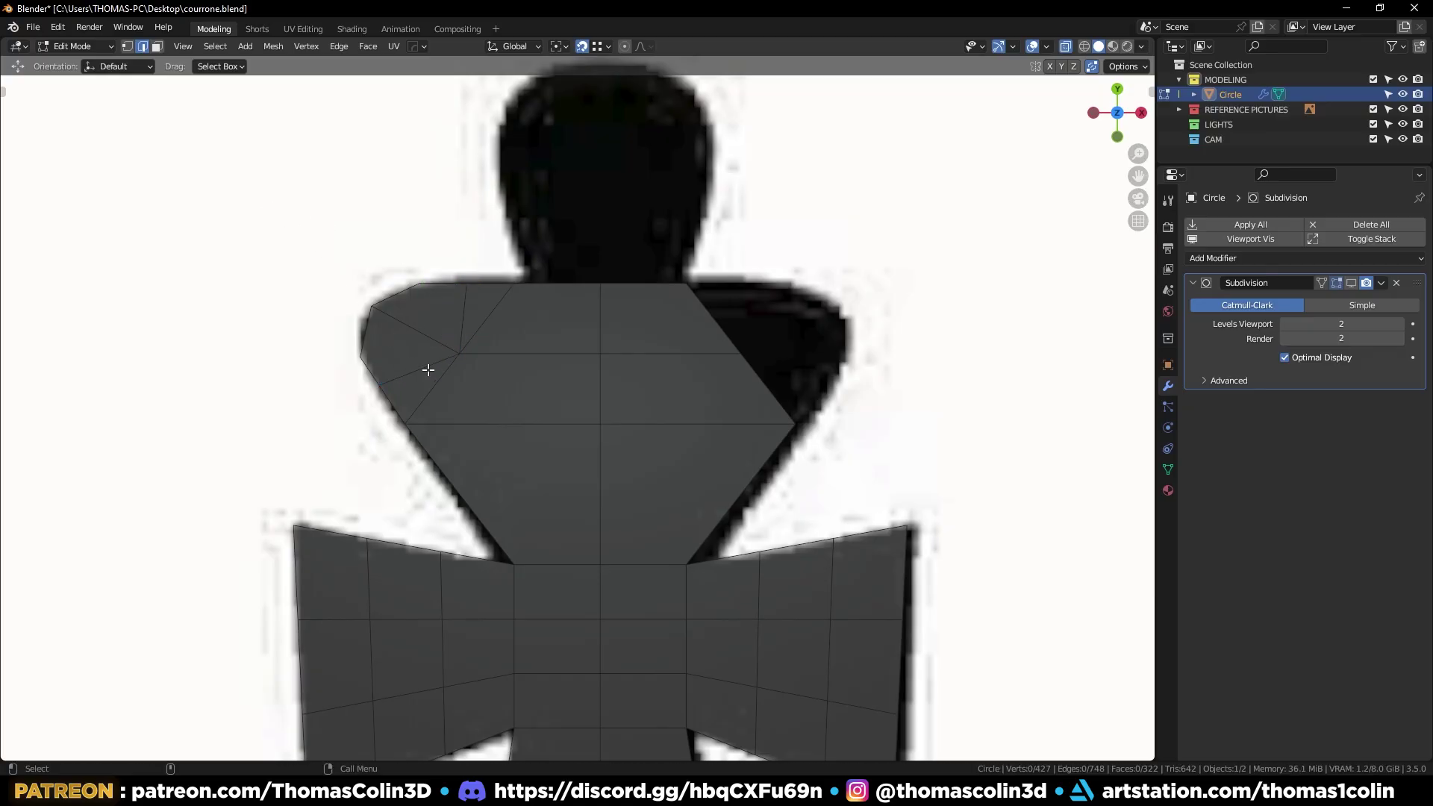
Dissolve the old diagonal edges at the left shoulder's inner vertex and the horizontal edge below it
{"action": "key", "text": "ctrl+x"}
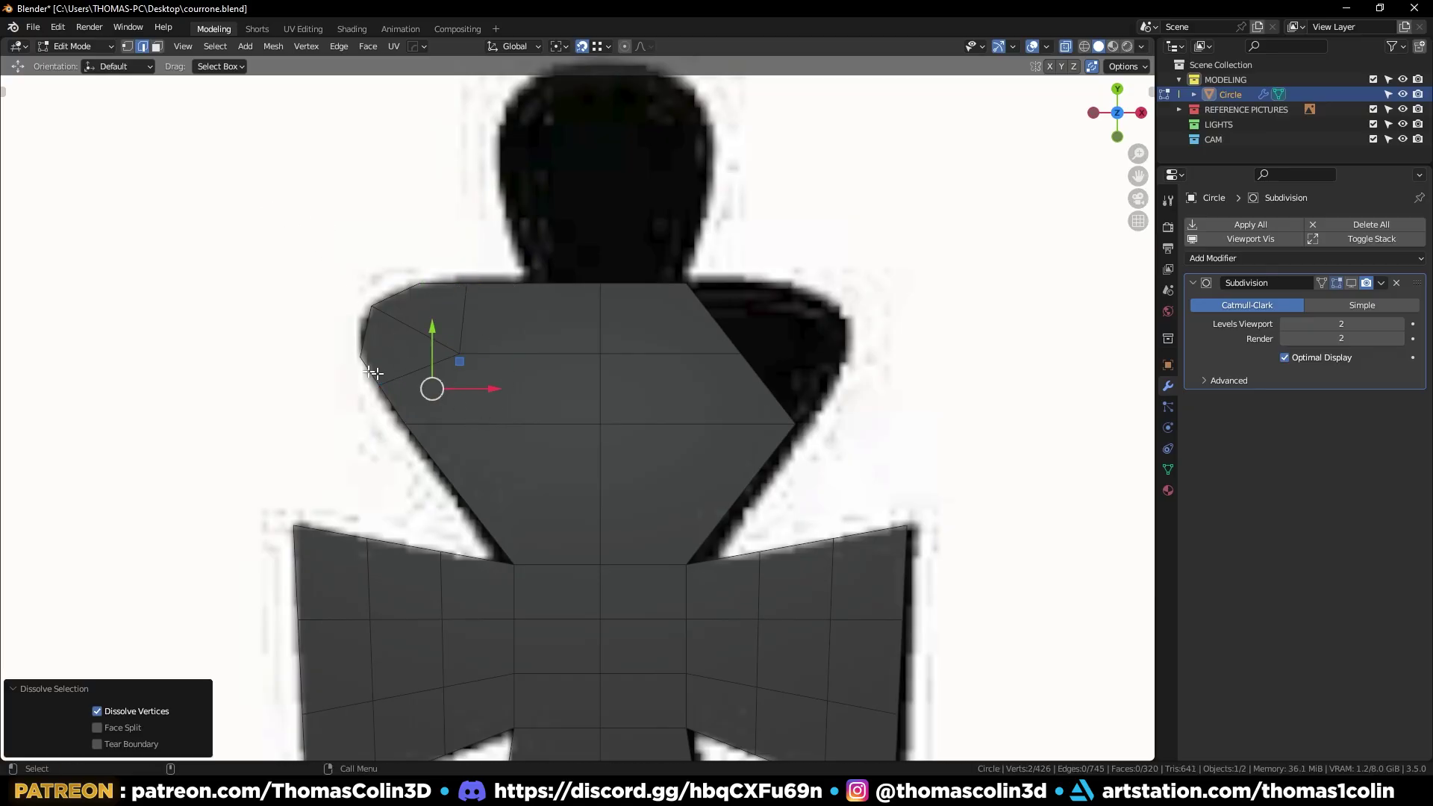
{"action": "key", "text": "1"}
{"action": "key", "text": "2"}
{"action": "key", "text": "ctrl+x"}
Connect the left shoulder's inner vertex to the centre vertex at the shoulder's base, and symmetrize the left half onto the right
{"action": "key", "text": "1"}
{"action": "left_click", "coordinate": [459, 353]}
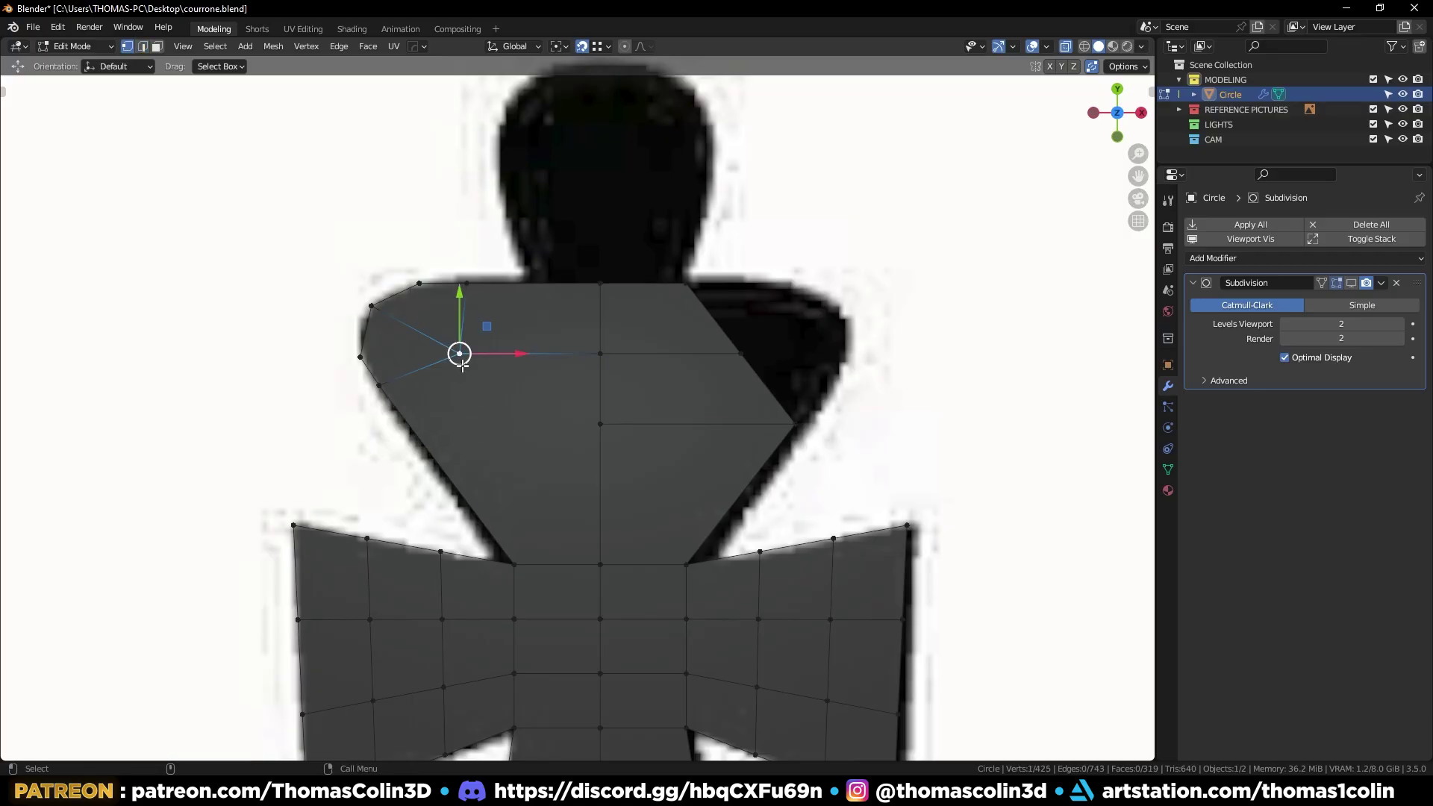
{"action": "left_click", "coordinate": [595, 559], "text": "shift"}
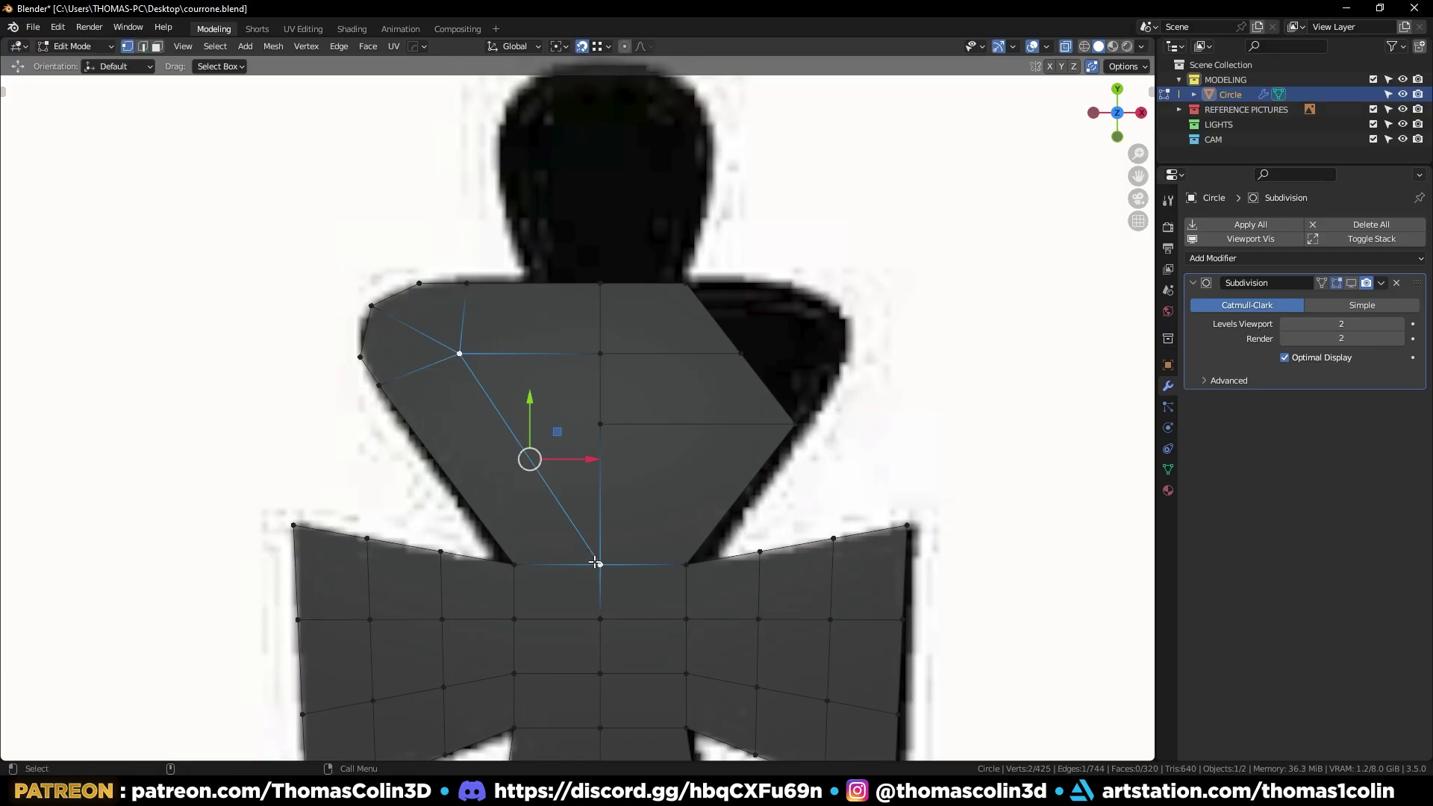
{"action": "key", "text": "a"}
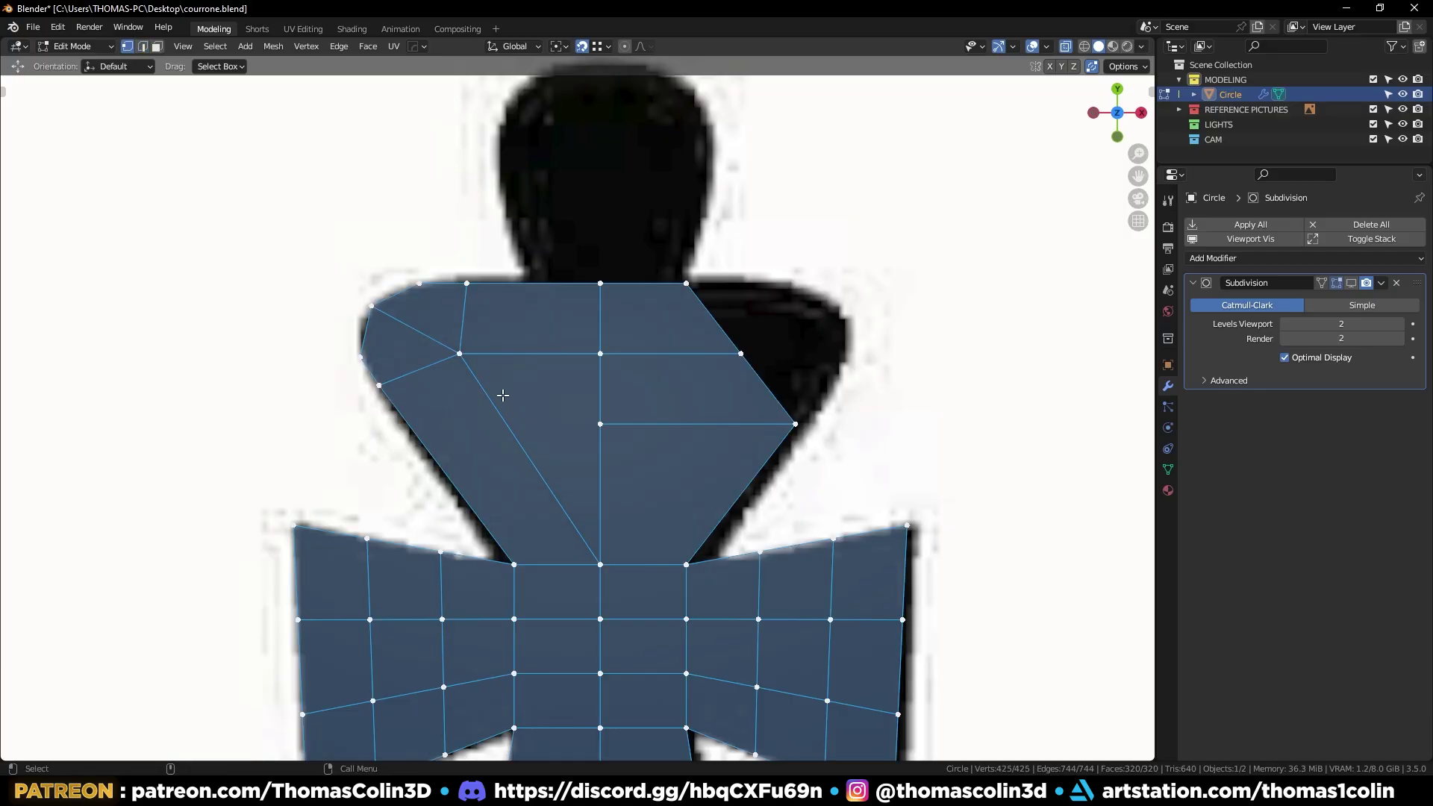
{"action": "key", "text": "alt+x"}
Add two loop cuts across the lower diagonal face on each side of the shoulder piece
{"action": "key", "text": "2"}
{"action": "left_click", "coordinate": [511, 454]}
{"action": "key", "text": "ctrl+r"}
{"action": "scroll", "coordinate": [509, 461], "scroll_direction": "up", "scroll_amount": 1}
{"action": "left_click", "coordinate": [508, 460]}
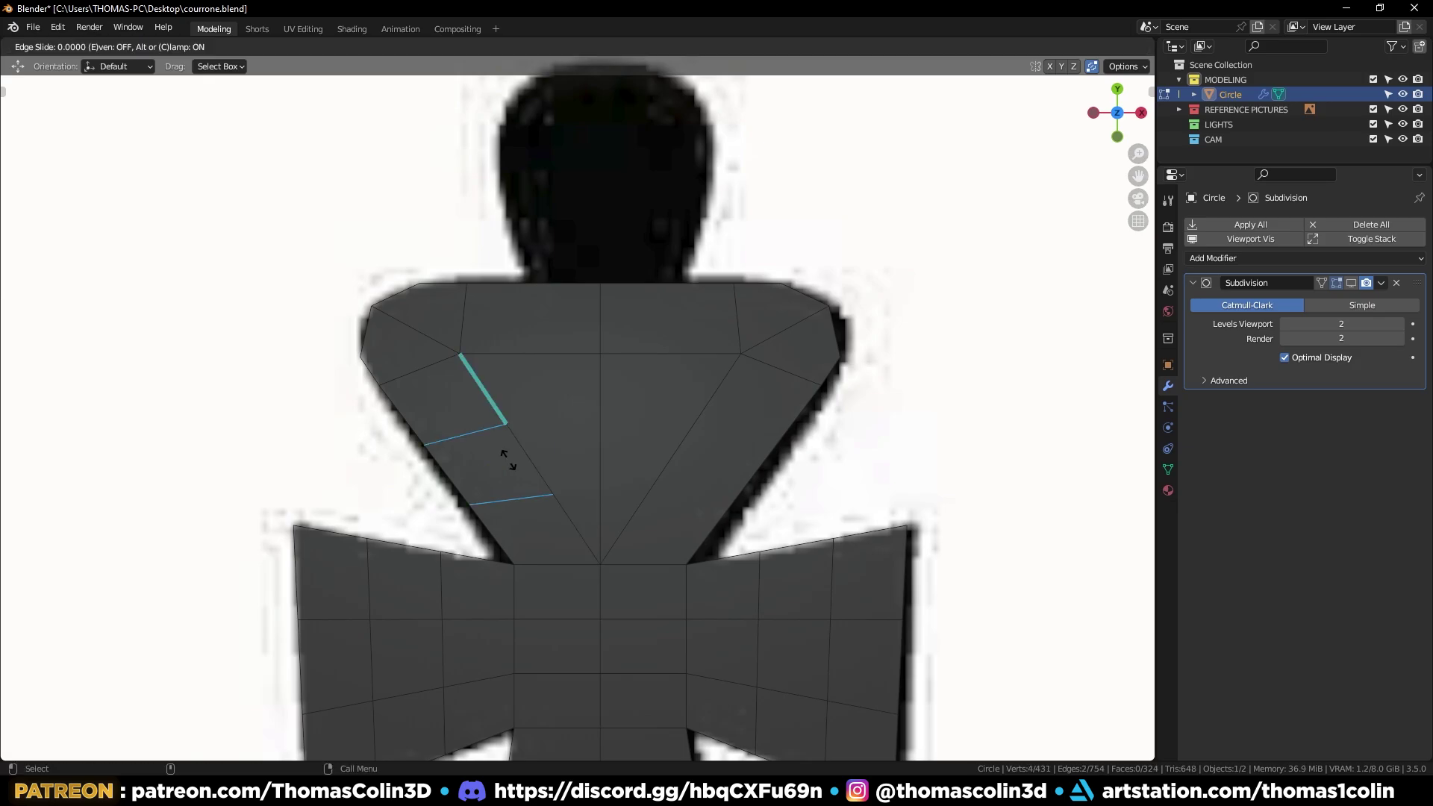
{"action": "right_click", "coordinate": [522, 460]}
{"action": "left_click", "coordinate": [718, 464]}
{"action": "key", "text": "ctrl+r"}
{"action": "left_click", "coordinate": [717, 469]}
{"action": "right_click", "coordinate": [717, 468]}
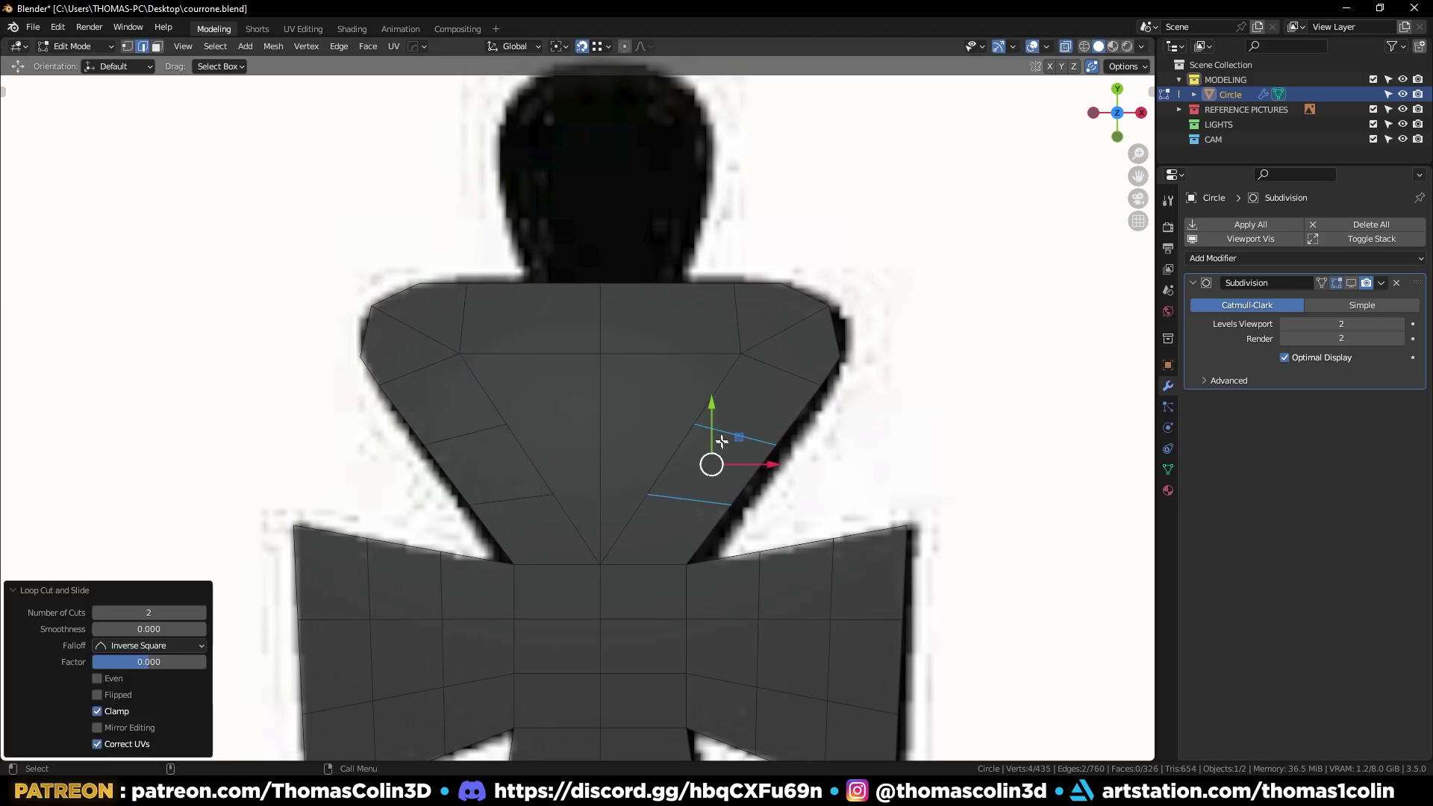
Join the matching left and right loop-cut vertices across the centre line with two horizontal edge rows
{"action": "key", "text": "1"}
{"action": "left_click", "coordinate": [507, 424]}
{"action": "left_click", "coordinate": [693, 424], "text": "shift"}
{"action": "key", "text": "j"}
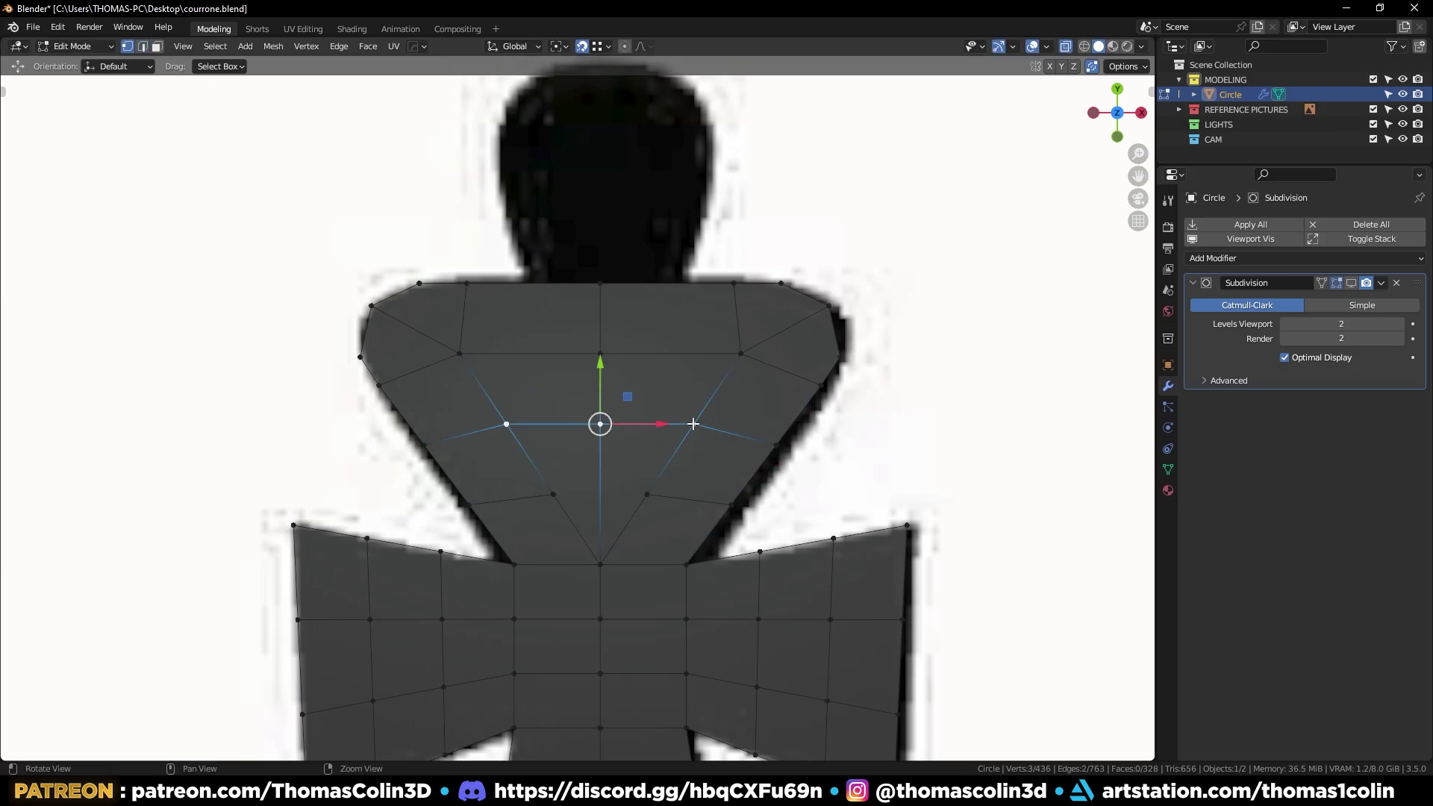
{"action": "left_click", "coordinate": [640, 495]}
{"action": "left_click", "coordinate": [553, 494], "text": "shift"}
{"action": "key", "text": "j"}
{"action": "left_click", "coordinate": [224, 398]}
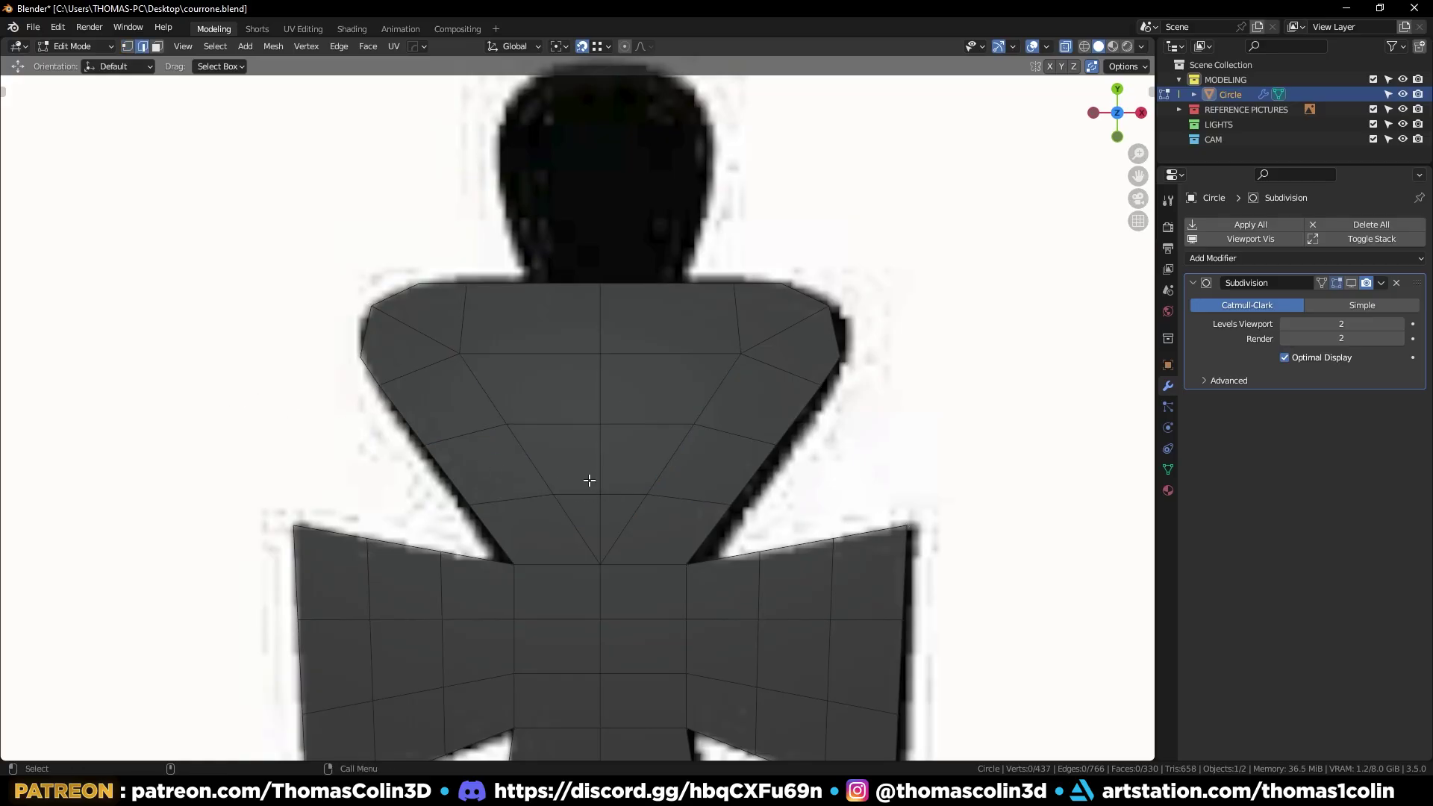
Add one centred vertical loop cut through the inner faces on each side of the shoulder piece's centre line
{"action": "left_click", "coordinate": [555, 335]}
{"action": "key", "text": "ctrl+r"}
{"action": "left_click", "coordinate": [554, 338]}
{"action": "right_click", "coordinate": [554, 336]}
{"action": "left_click", "coordinate": [644, 342]}
{"action": "key", "text": "ctrl+r"}
{"action": "left_click", "coordinate": [645, 342]}
{"action": "right_click", "coordinate": [644, 342]}
{"action": "left_click", "coordinate": [226, 206]}
Slide the two new lowest vertices beside the centre line slightly upward along their edges
{"action": "key", "text": "1"}
{"action": "left_click", "coordinate": [577, 510]}
{"action": "key", "text": "g"}
{"action": "key", "text": "g"}
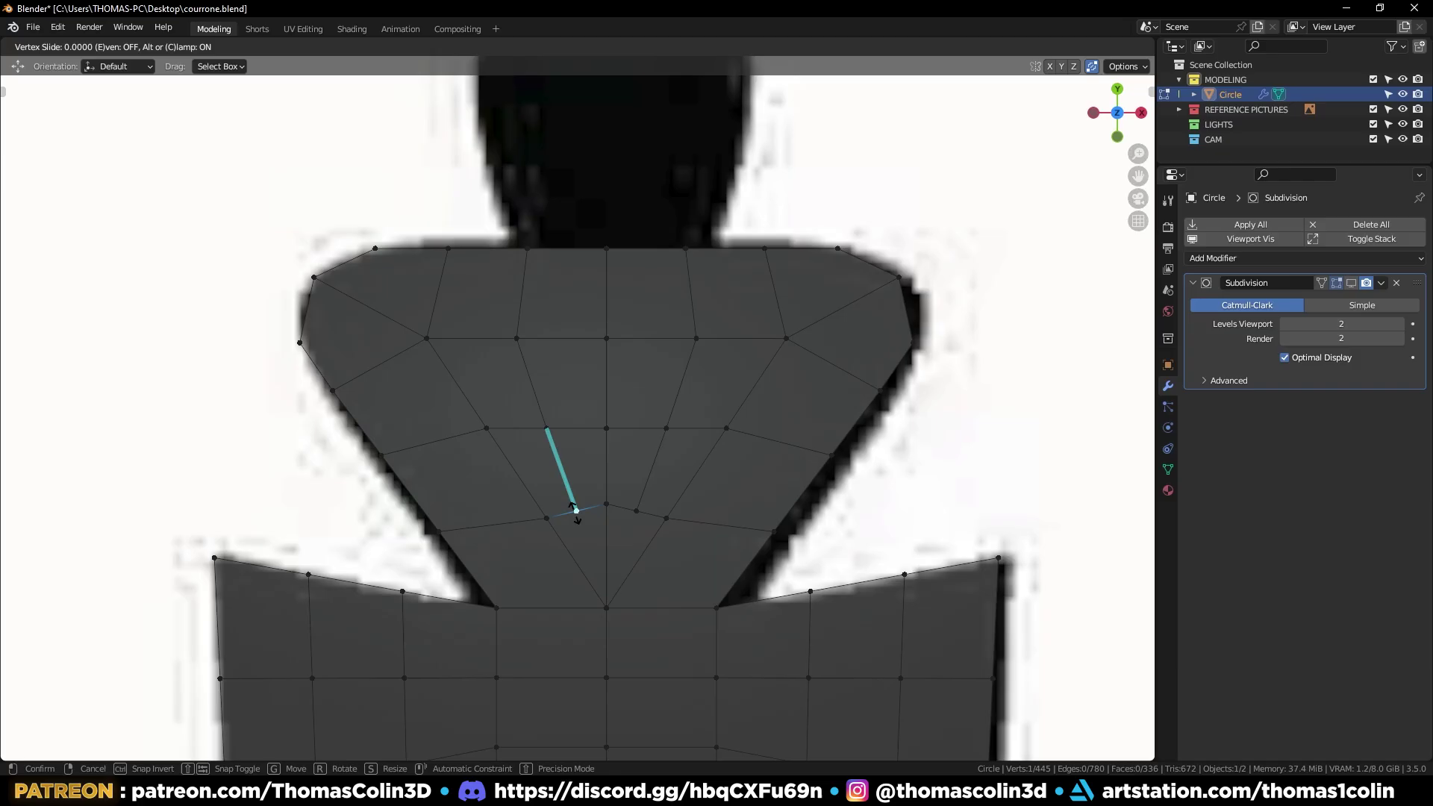
{"action": "left_click", "coordinate": [567, 497]}
{"action": "left_click", "coordinate": [636, 512]}
{"action": "key", "text": "g"}
{"action": "key", "text": "g"}
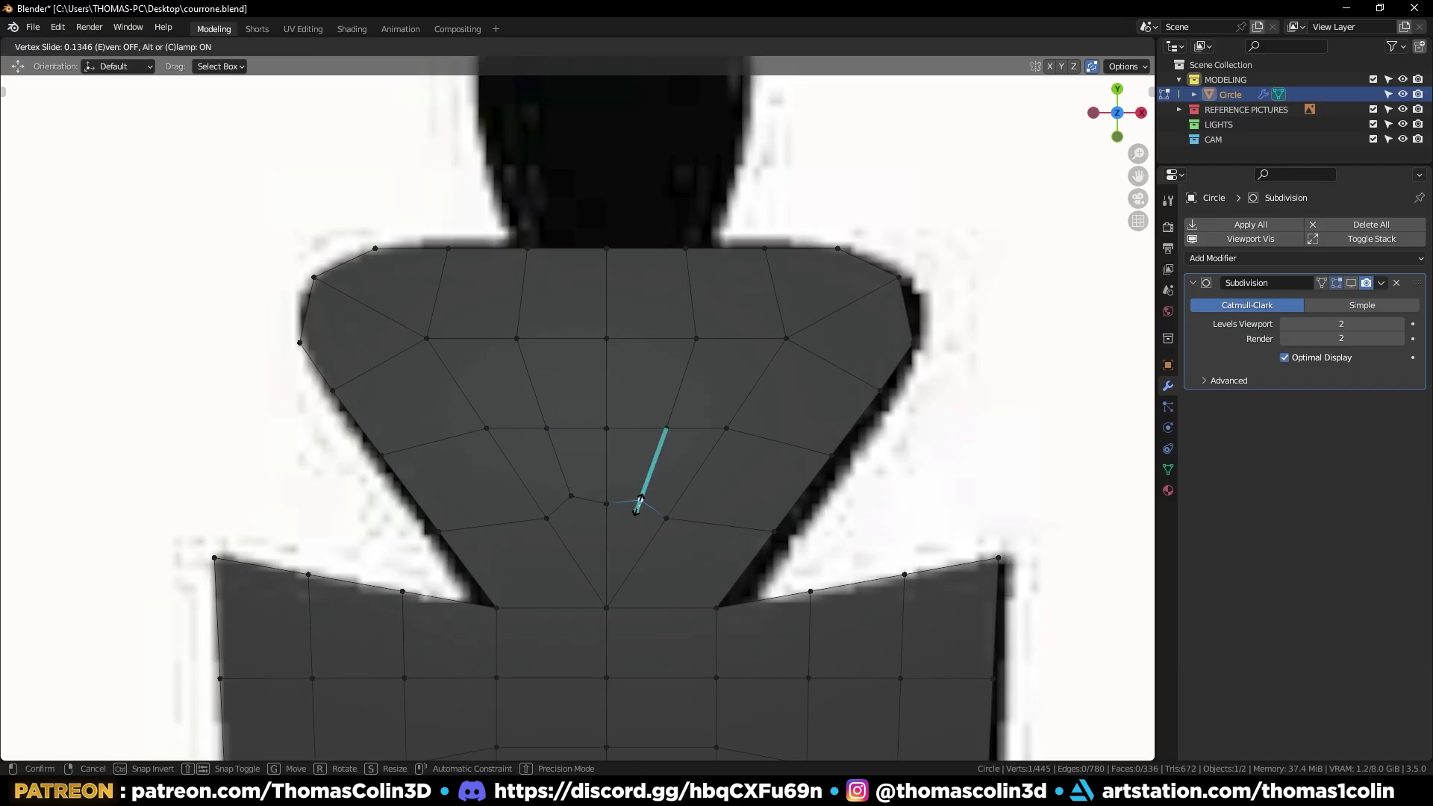
{"action": "left_click", "coordinate": [642, 493]}
{"action": "left_click", "coordinate": [139, 377]}
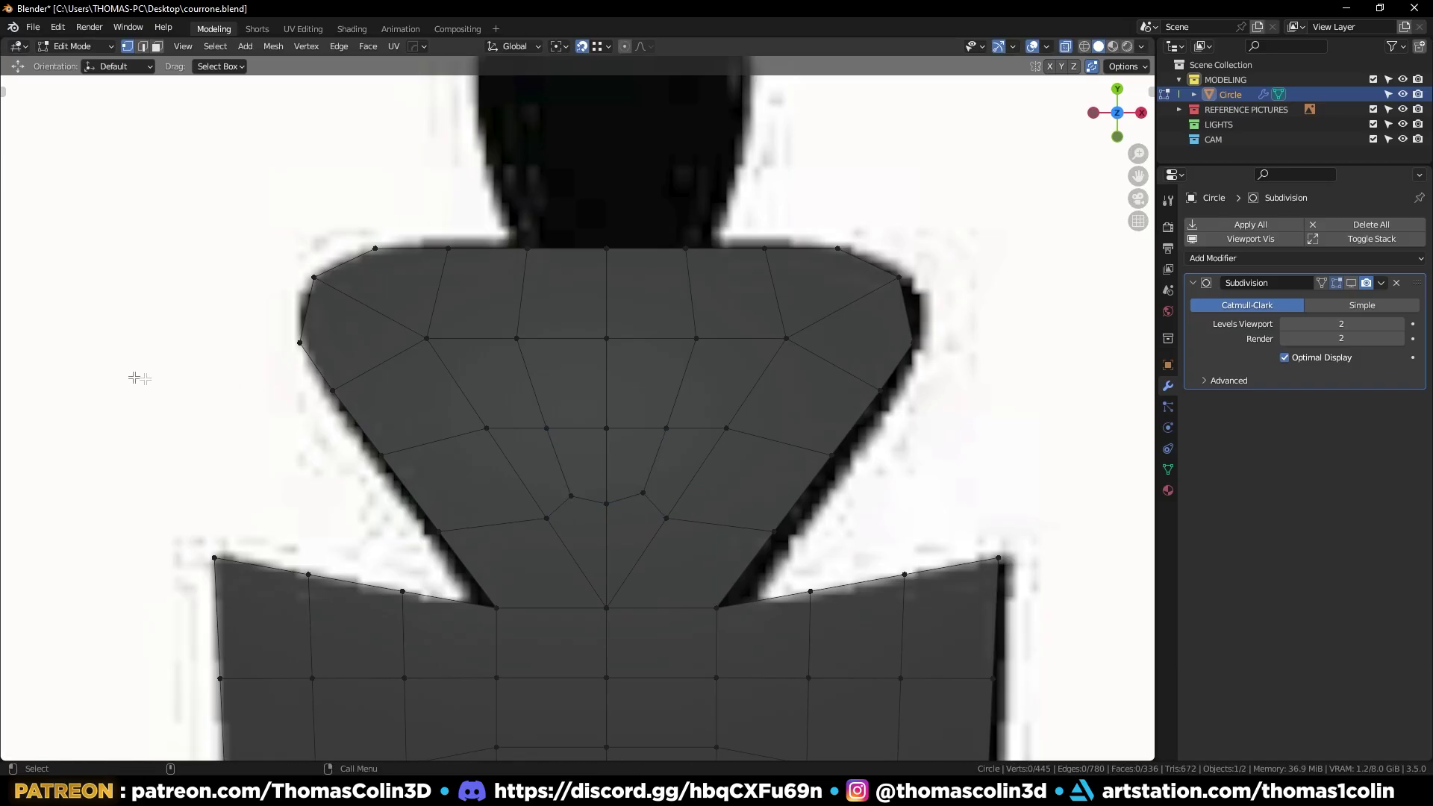
Evenly space the left half's two horizontal edge rows with LoopTools Space, and symmetrize the left half onto the right
{"action": "scroll", "coordinate": [478, 444], "scroll_direction": "down", "scroll_amount": 2}
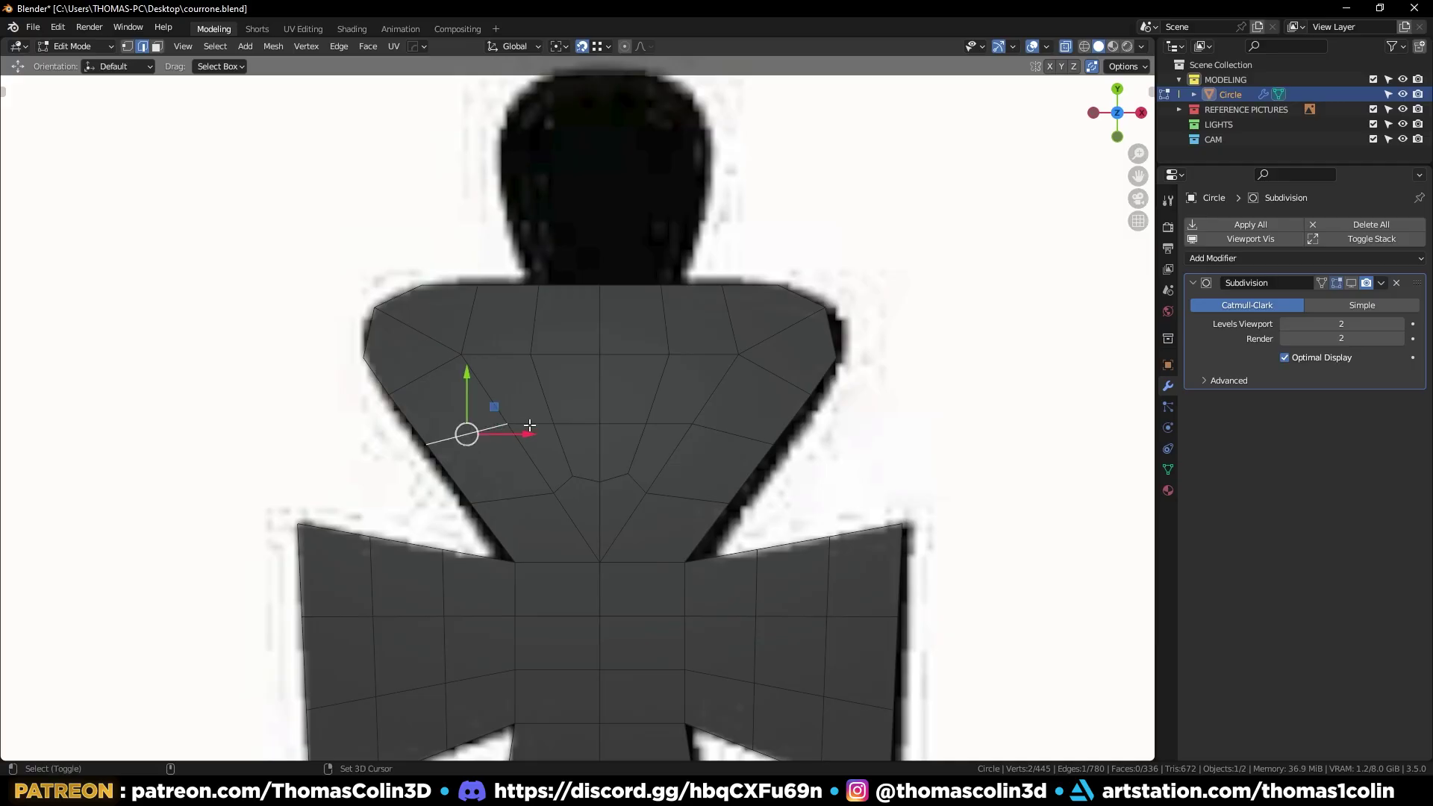
{"action": "right_click", "coordinate": [666, 193]}
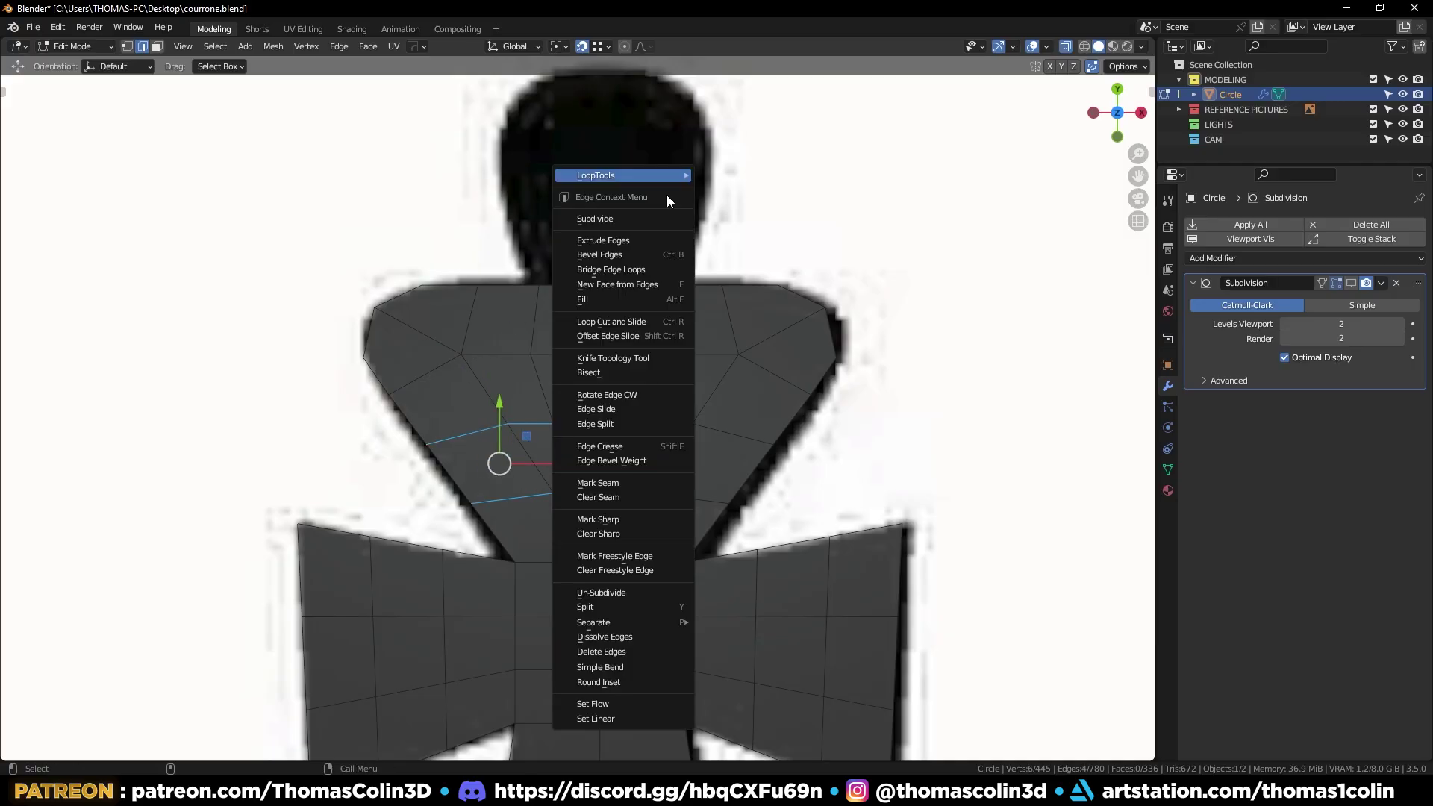
{"action": "mouse_move", "coordinate": [665, 183]}
{"action": "left_click", "coordinate": [731, 280]}
{"action": "key", "text": "alt+x"}
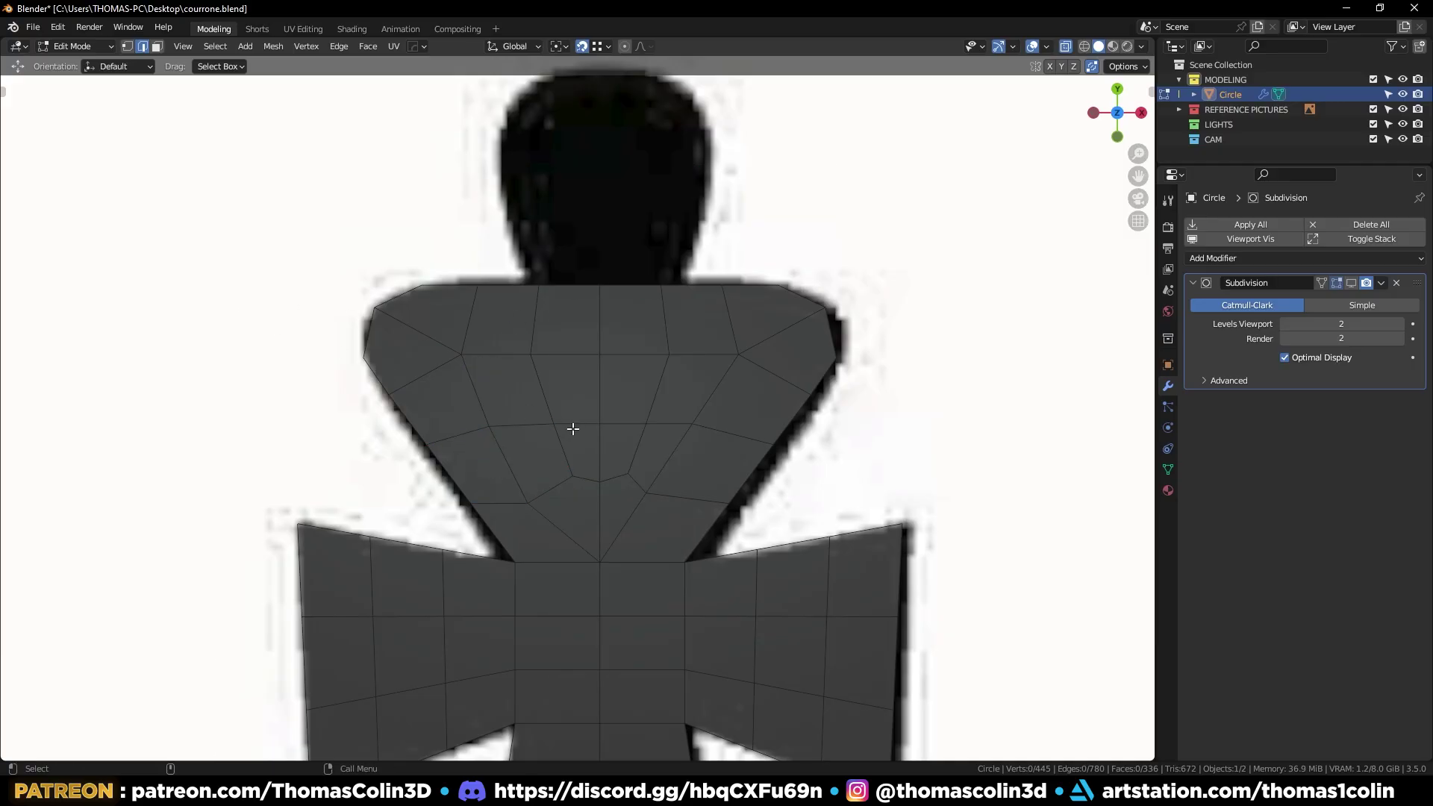
{"action": "scroll", "coordinate": [455, 343], "scroll_direction": "down", "scroll_amount": 3}
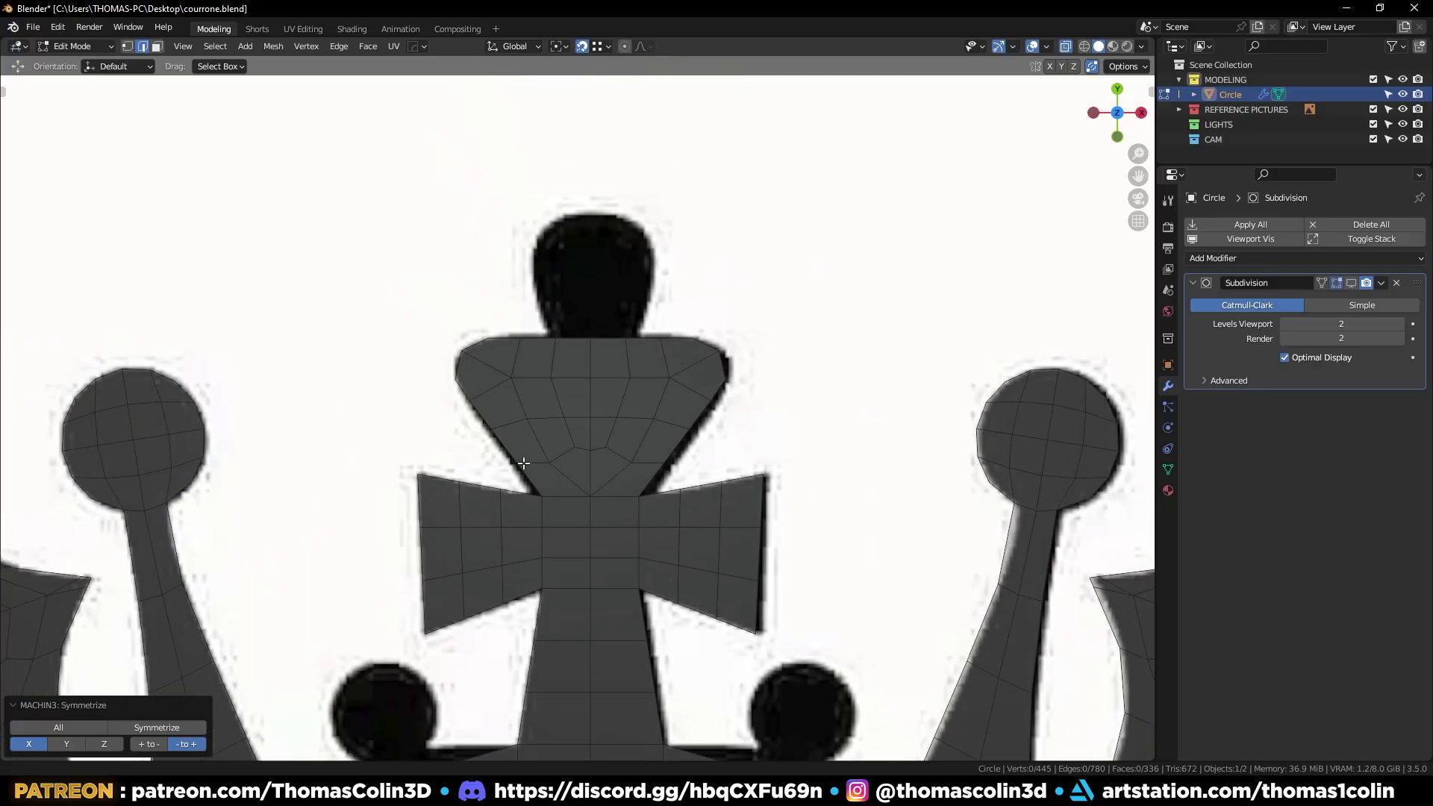
Extrude the two central top edges along Y to the top of the reference's head ornament and add a centred horizontal loop cut
{"action": "scroll", "coordinate": [512, 373], "scroll_direction": "up", "scroll_amount": 5}
{"action": "left_click", "coordinate": [634, 382]}
{"action": "key", "text": "e"}
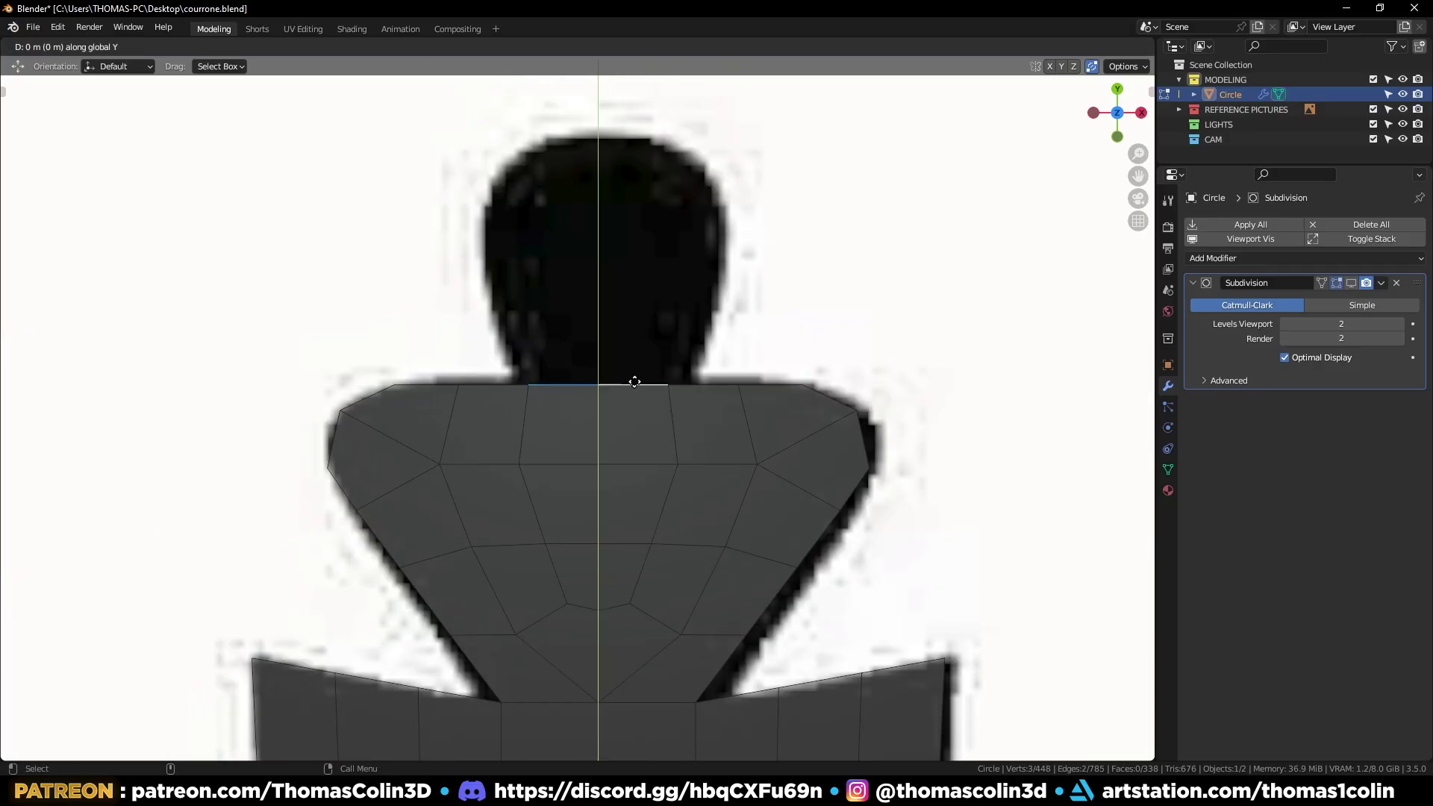
{"action": "left_click", "coordinate": [648, 170]}
{"action": "key", "text": "ctrl+r"}
{"action": "left_click", "coordinate": [616, 232]}
{"action": "right_click", "coordinate": [616, 233]}
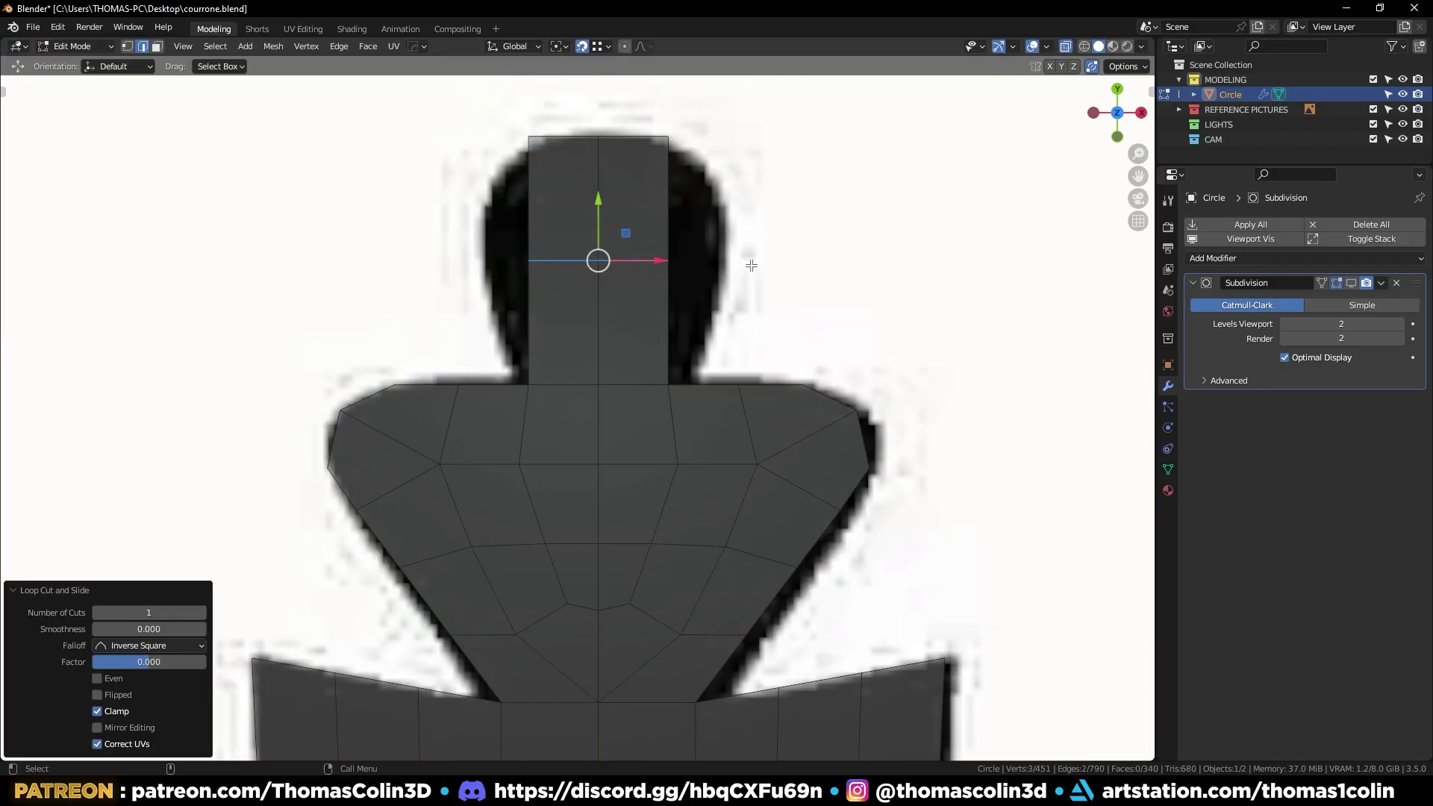
Scale the ornament's middle loop by 1.909 along X and bevel it with a 0.0699 m width and 2 segments
{"action": "key", "text": "s"}
{"action": "key", "text": "x"}
{"action": "left_click", "coordinate": [887, 301]}
{"action": "key", "text": "ctrl+b"}
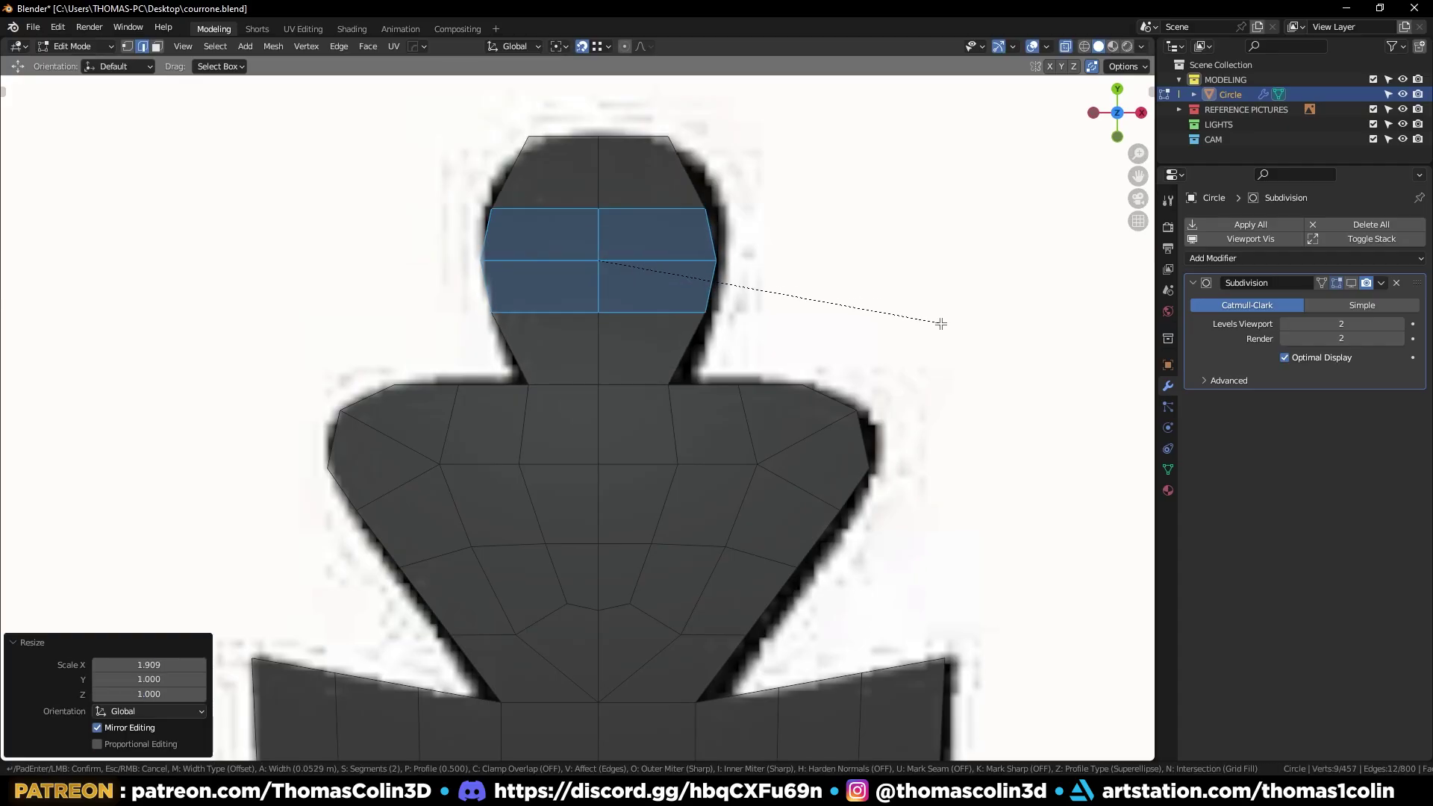
{"action": "left_click", "coordinate": [955, 329]}
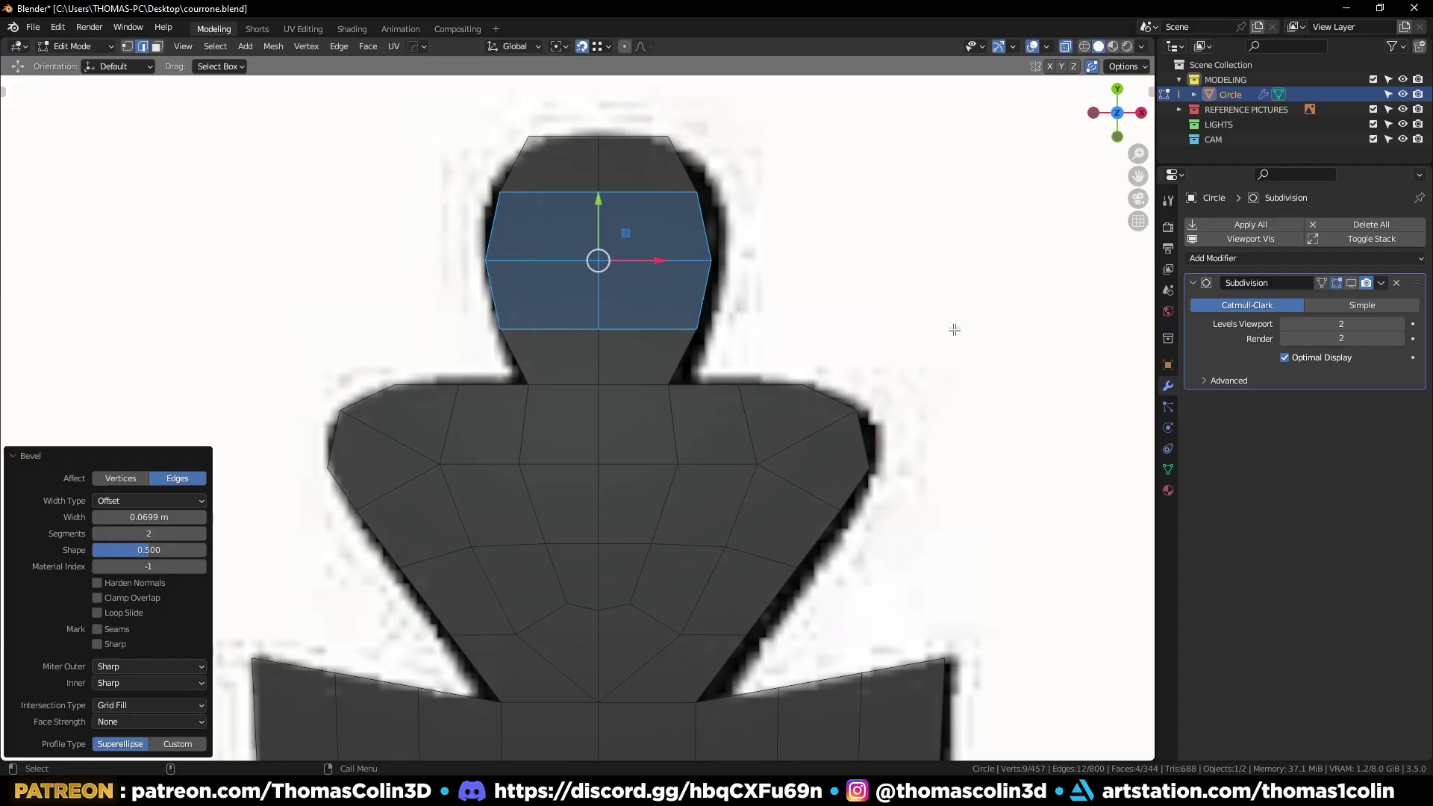
Fit the head ornament's left outline vertices to the reference and symmetrize them onto the right side
{"action": "key", "text": "1"}
{"action": "left_click", "coordinate": [530, 137]}
{"action": "key", "text": "g"}
{"action": "left_click", "coordinate": [531, 148]}
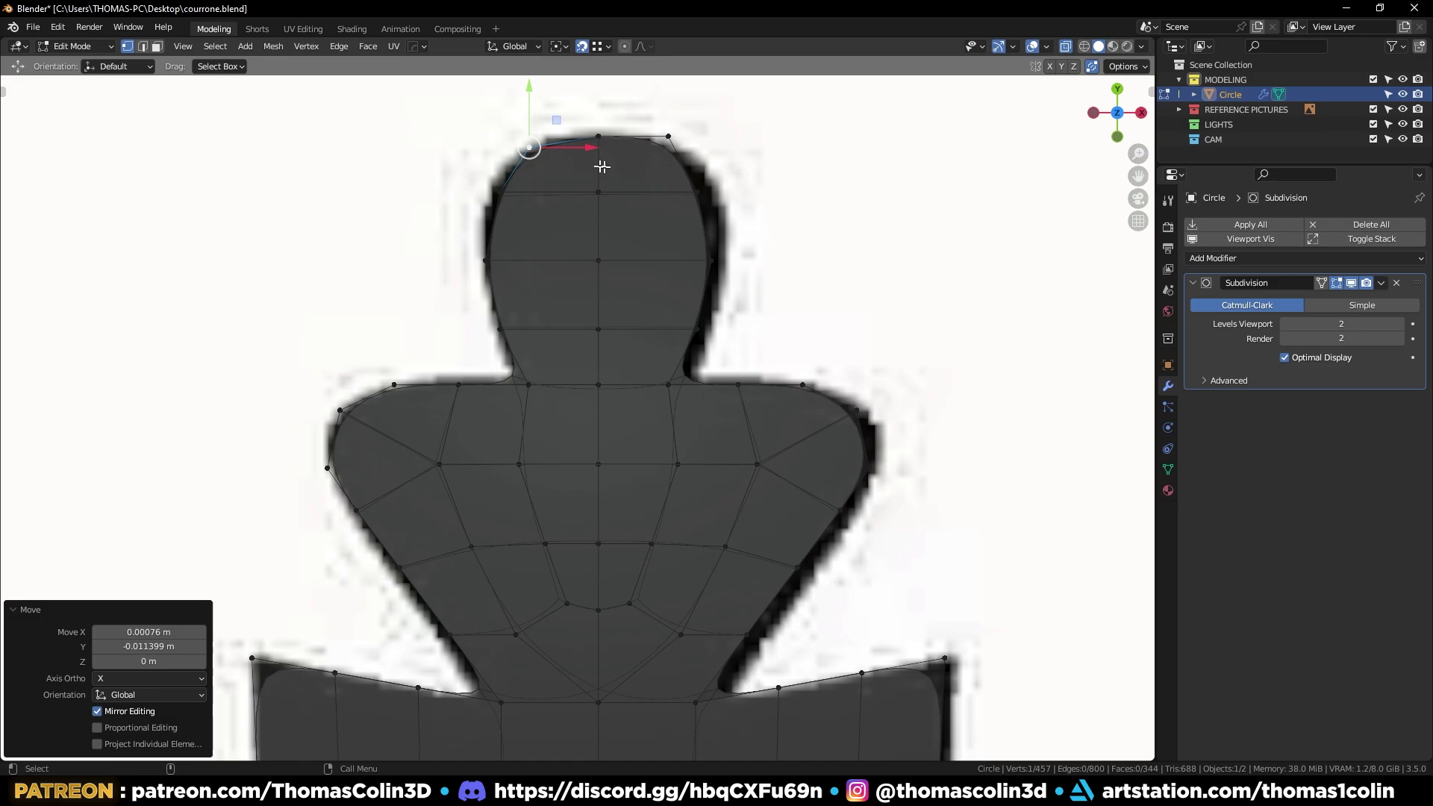
{"action": "left_click", "coordinate": [501, 193]}
{"action": "key", "text": "g"}
{"action": "left_click", "coordinate": [489, 211]}
{"action": "left_click", "coordinate": [487, 270]}
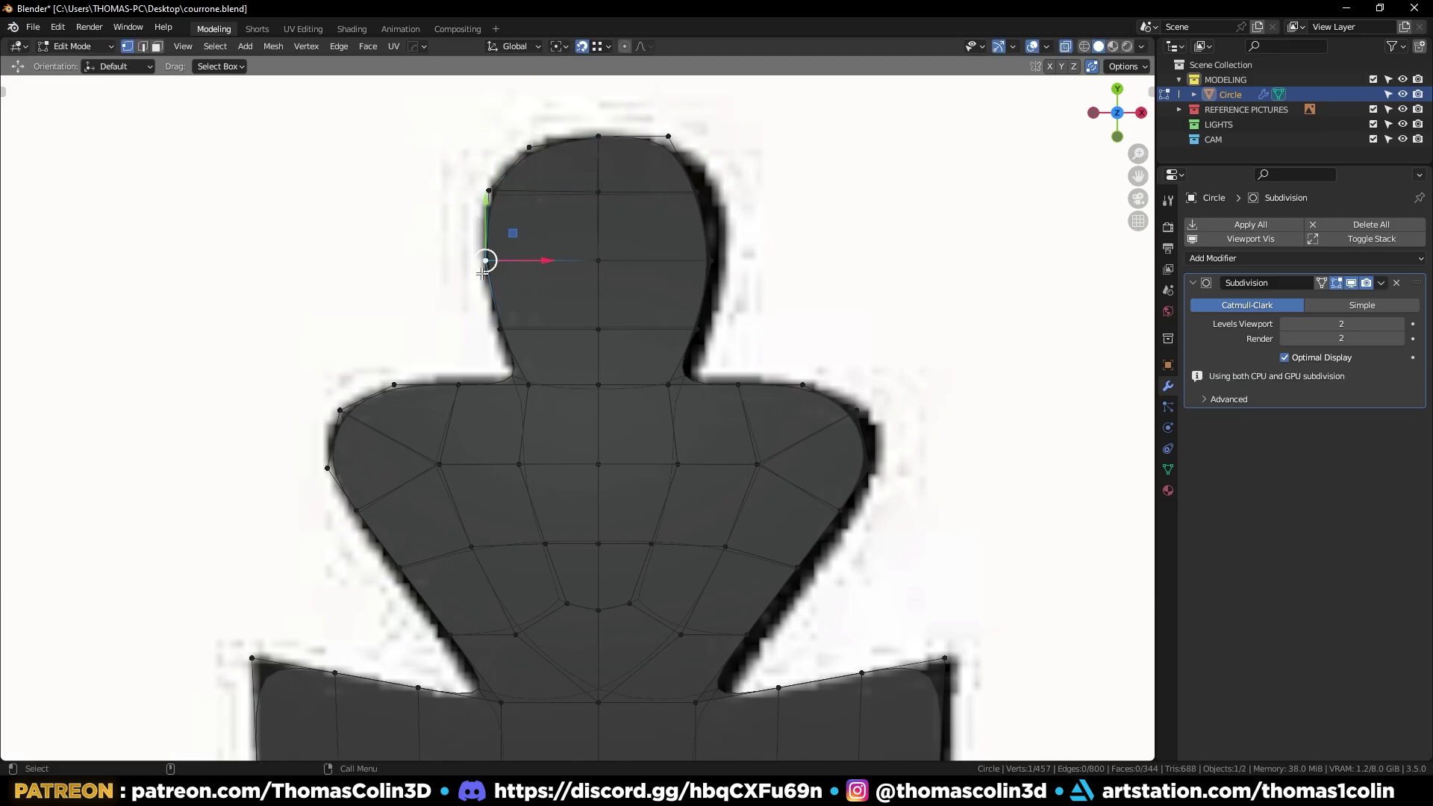
{"action": "key", "text": "g"}
{"action": "left_click", "coordinate": [484, 266]}
{"action": "key", "text": "alt+x"}
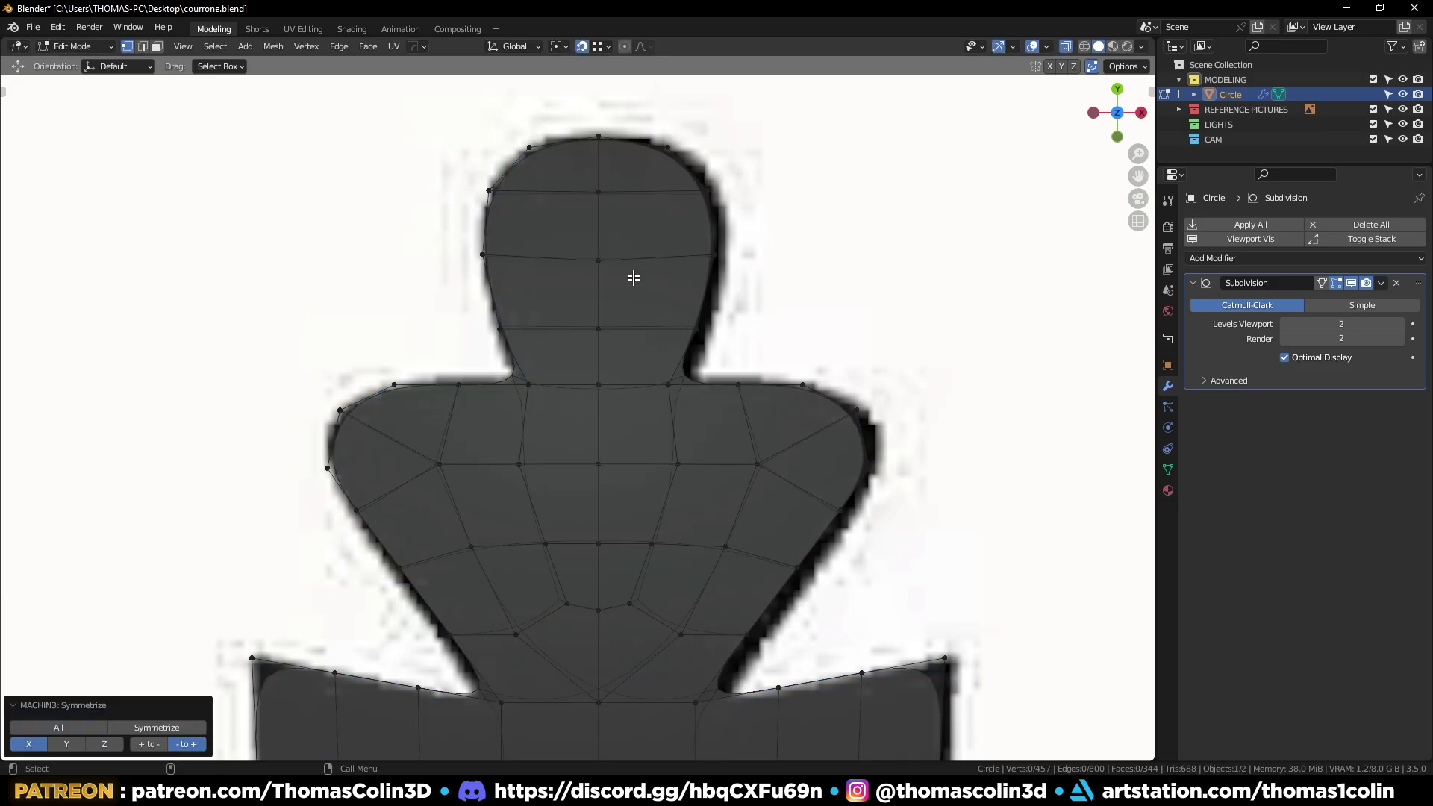
Hide the Subdivision modifier in the viewport and duplicate the left prong's ball, scaled down, onto the small circle left of the cross
{"action": "left_click", "coordinate": [1351, 283]}
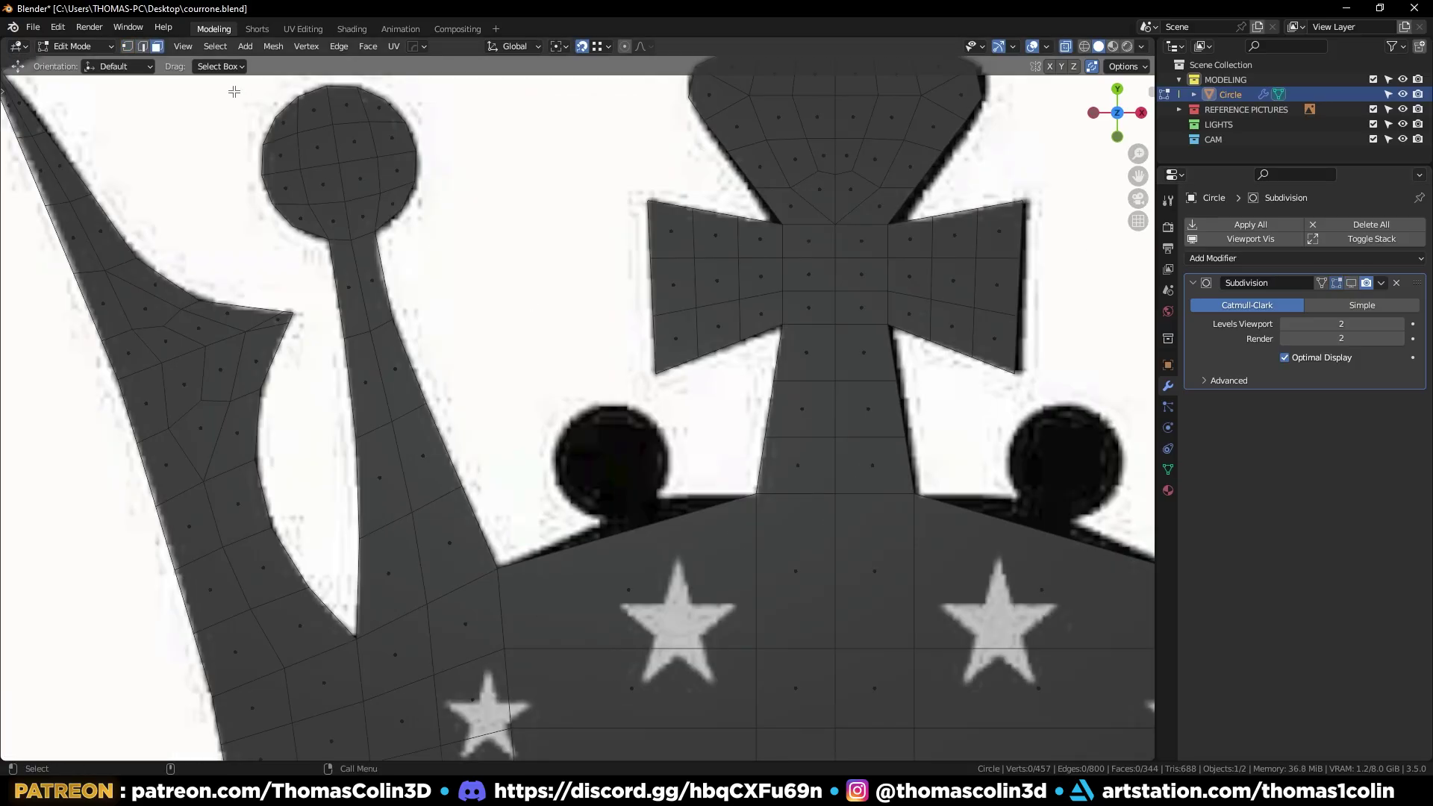
{"action": "key", "text": "l"}
{"action": "key", "text": "shift+d"}
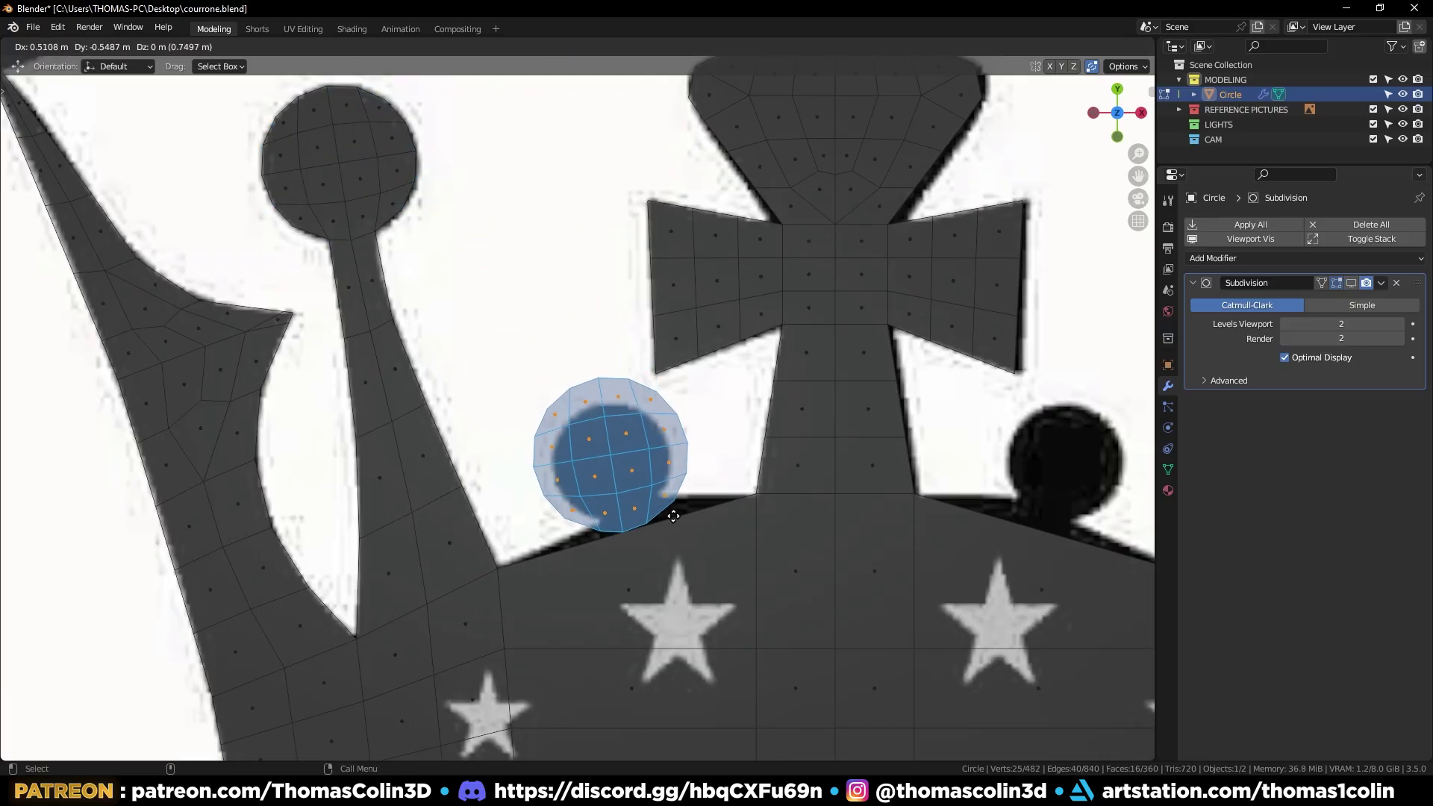
{"action": "left_click", "coordinate": [656, 513]}
{"action": "key", "text": "s"}
{"action": "left_click", "coordinate": [768, 416]}
{"action": "key", "text": "g"}
{"action": "left_click", "coordinate": [795, 373]}
Rotate and nudge the small ball copy to align it with the reference circle and the sloping edge below
{"action": "key", "text": "KP_Decimal"}
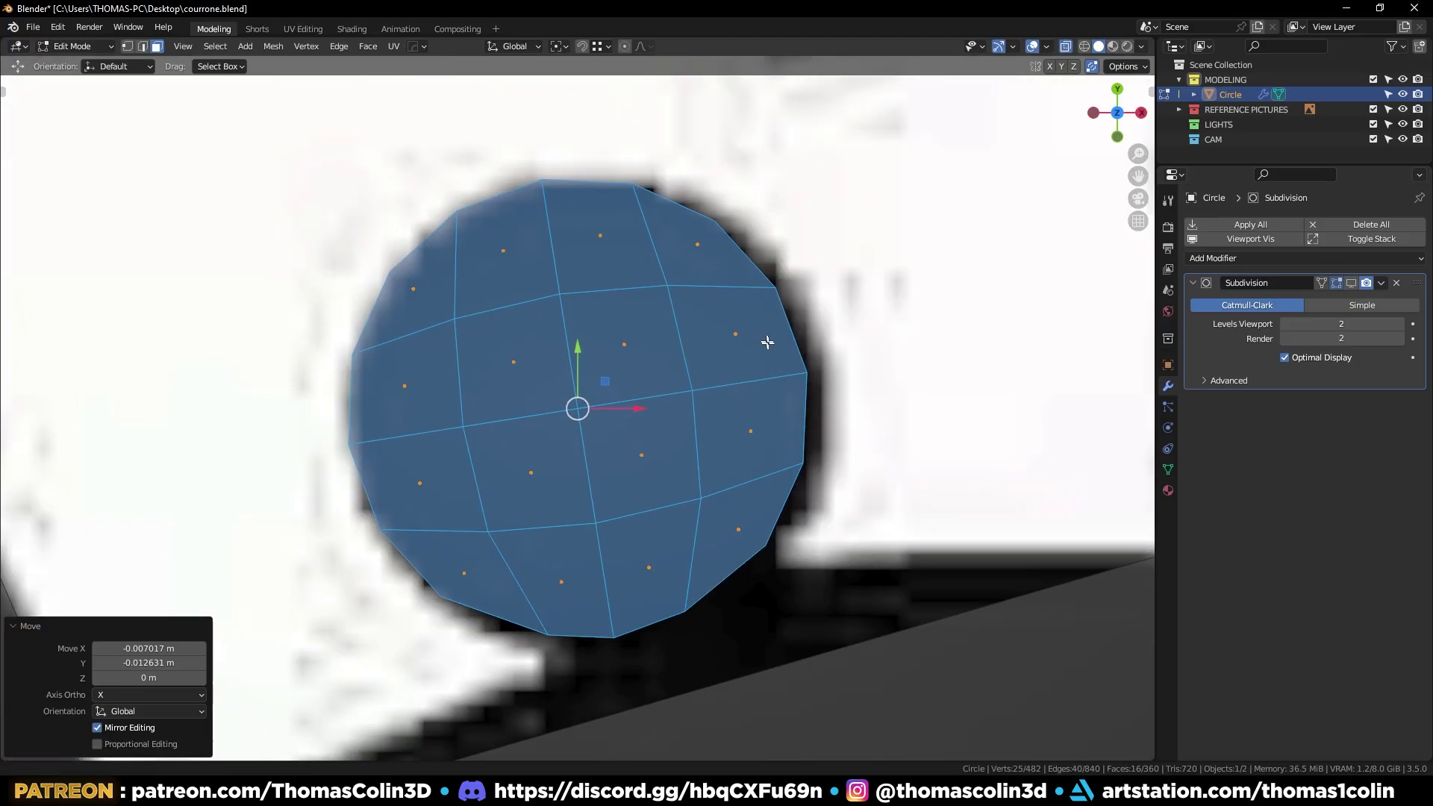
{"action": "scroll", "coordinate": [769, 342], "scroll_direction": "down", "scroll_amount": 2}
{"action": "key", "text": "r"}
{"action": "left_click", "coordinate": [828, 293]}
{"action": "key", "text": "g"}
{"action": "left_click", "coordinate": [831, 293]}
{"action": "key", "text": "r"}
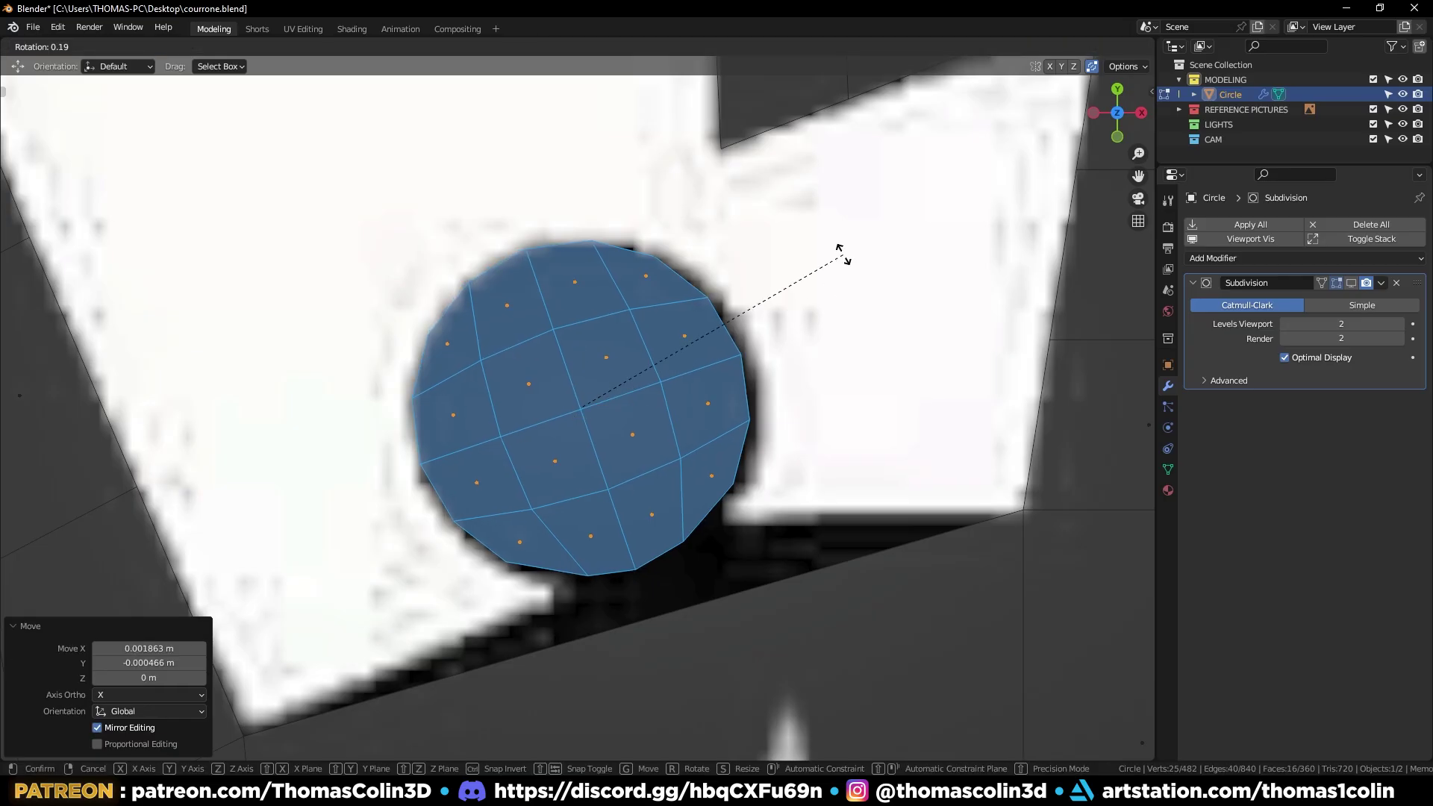
{"action": "left_click", "coordinate": [845, 258]}
Add three evenly spaced vertical loop cuts through the crown band between the left prong and the cross
{"action": "scroll", "coordinate": [719, 352], "scroll_direction": "down", "scroll_amount": 4}
{"action": "middle_click_drag", "start_coordinate": [624, 499], "coordinate": [608, 282], "text": "shift"}
{"action": "key", "text": "2"}
{"action": "left_click", "coordinate": [608, 282]}
{"action": "key", "text": "ctrl+r"}
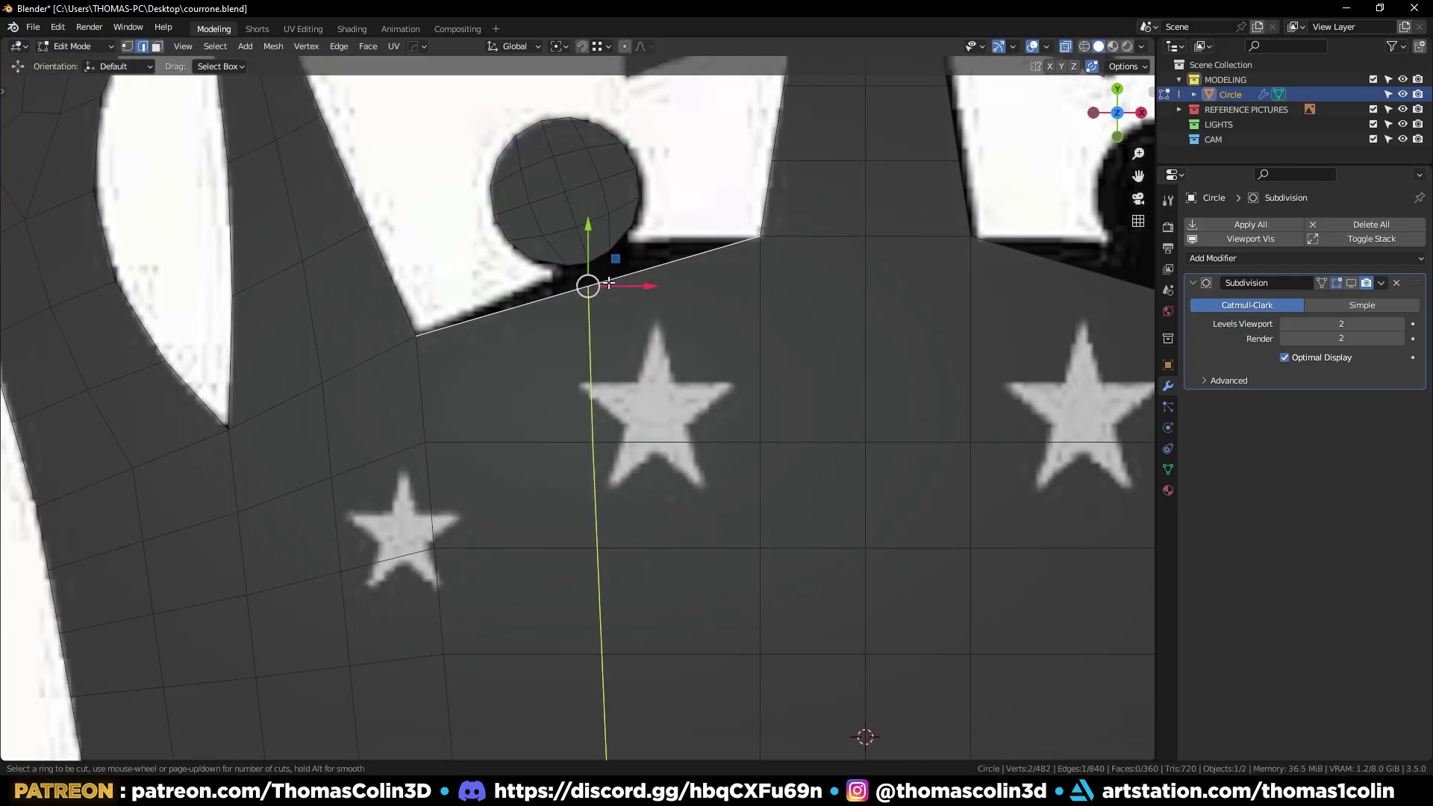
{"action": "scroll", "coordinate": [609, 283], "scroll_direction": "up", "scroll_amount": 1}
{"action": "scroll", "coordinate": [608, 282], "scroll_direction": "up", "scroll_amount": 1}
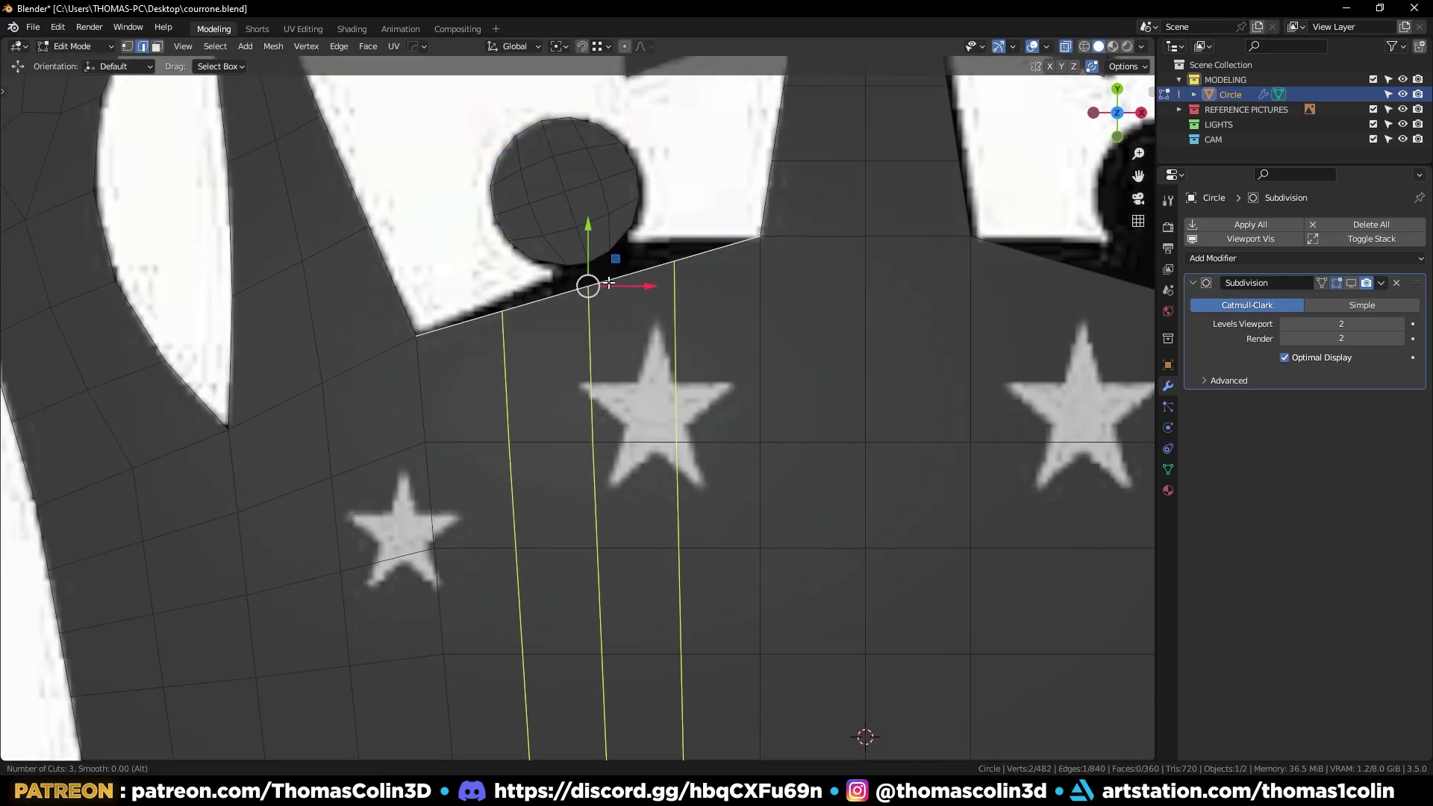
{"action": "left_click", "coordinate": [609, 283]}
{"action": "right_click", "coordinate": [608, 289]}
{"action": "left_click", "coordinate": [690, 164]}
Add two horizontal loop cuts through the top row of faces across the crown band
{"action": "scroll", "coordinate": [687, 180], "scroll_direction": "down", "scroll_amount": 2}
{"action": "left_click", "coordinate": [653, 361]}
{"action": "key", "text": "ctrl+r"}
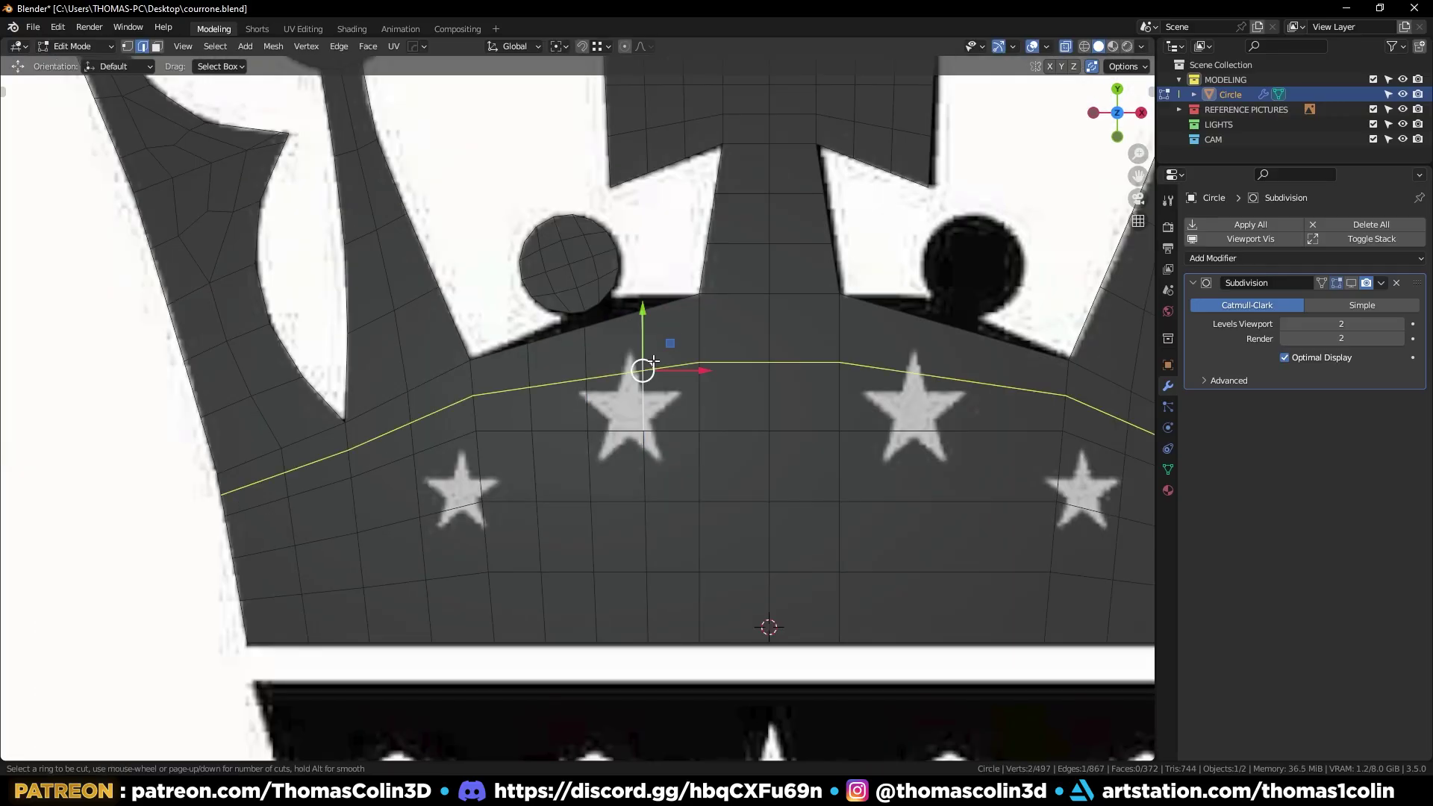
{"action": "left_click", "coordinate": [653, 361]}
{"action": "right_click", "coordinate": [653, 361]}
{"action": "key", "text": "alt+a"}
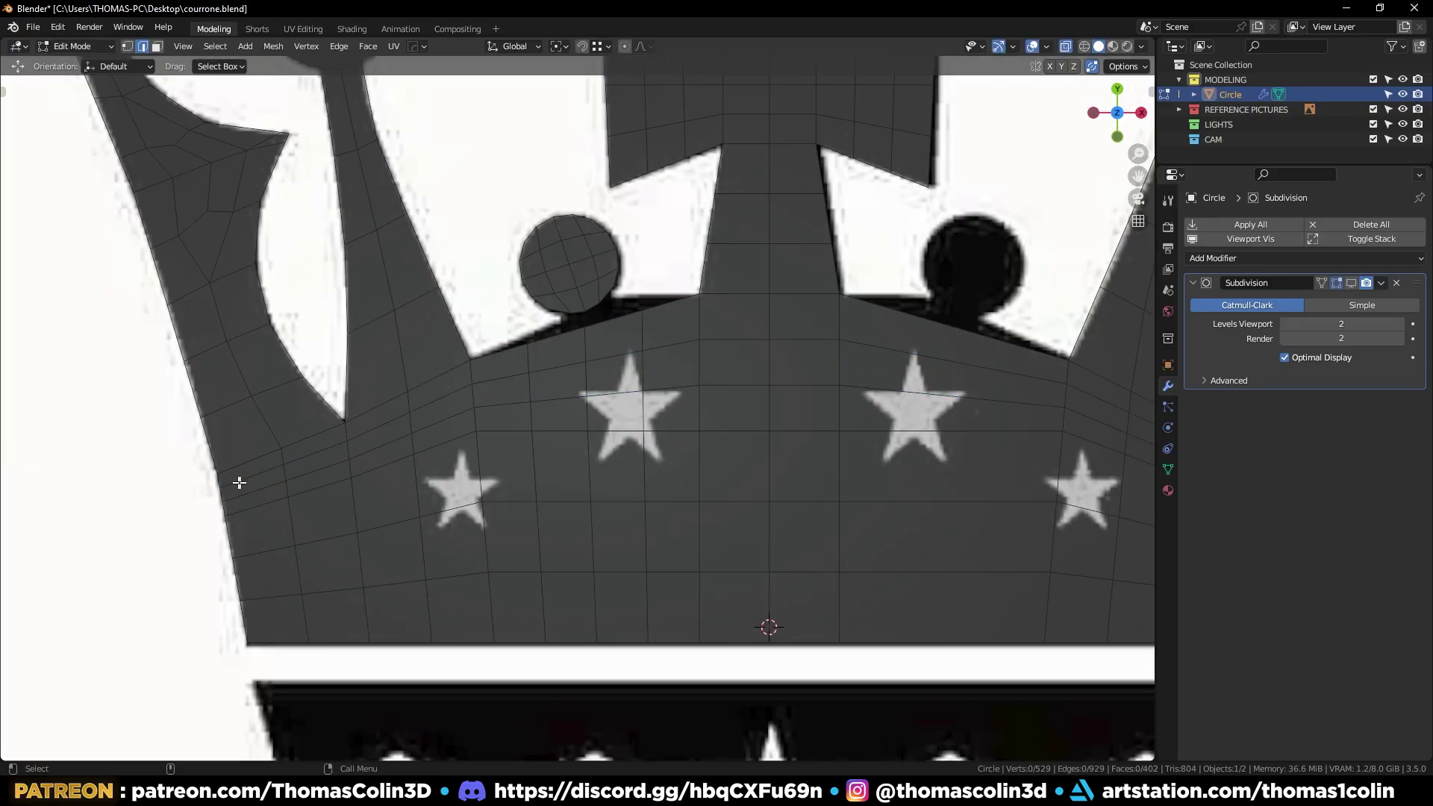
Select all the crown band's vertical edges and space their vertices evenly with LoopTools Space
{"action": "left_click", "coordinate": [283, 466], "text": "ctrl+alt"}
{"action": "left_click", "coordinate": [291, 532], "text": "ctrl+alt+shift"}
{"action": "left_click", "coordinate": [304, 619], "text": "ctrl+alt+shift"}
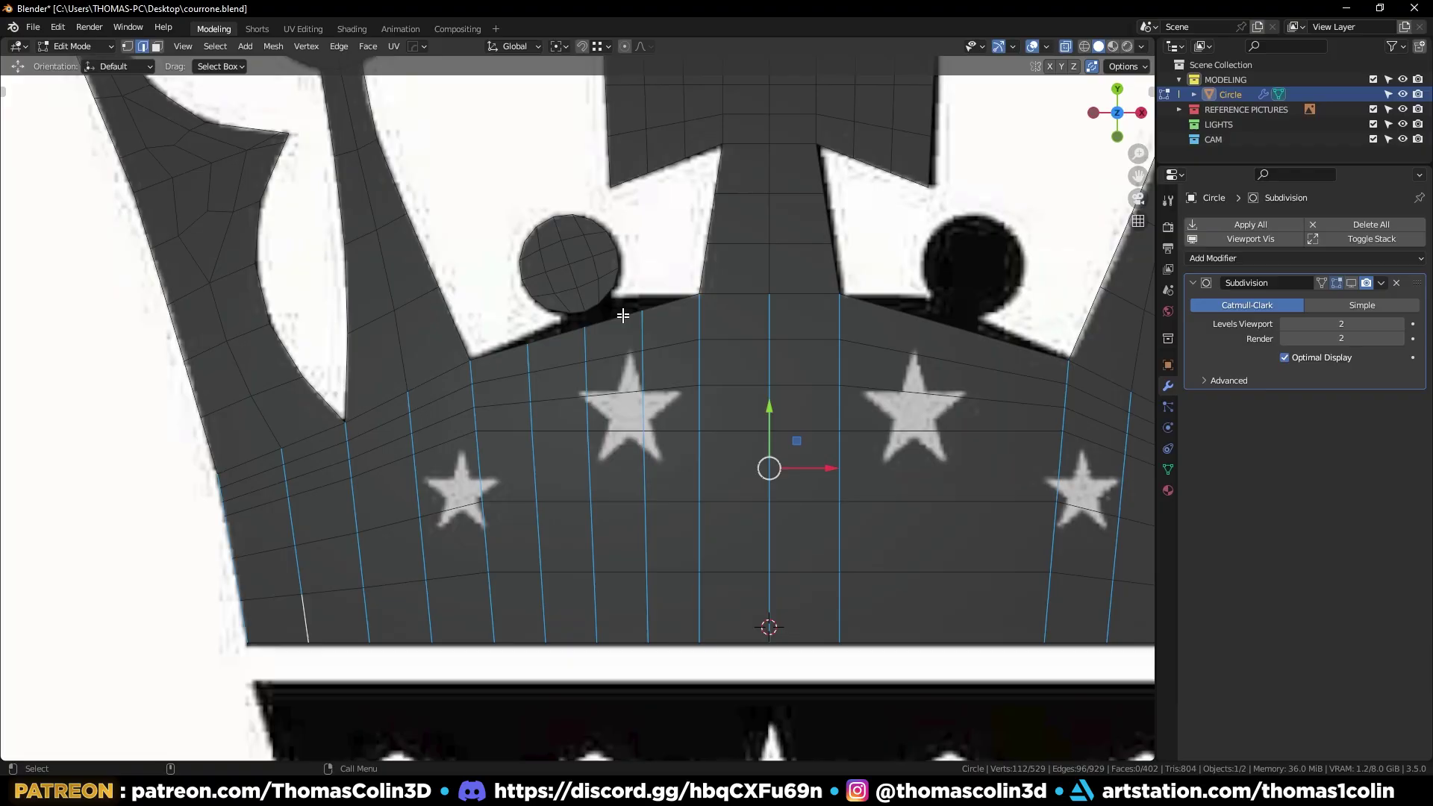
{"action": "right_click", "coordinate": [503, 148]}
{"action": "mouse_move", "coordinate": [515, 146]}
{"action": "left_click", "coordinate": [573, 251]}
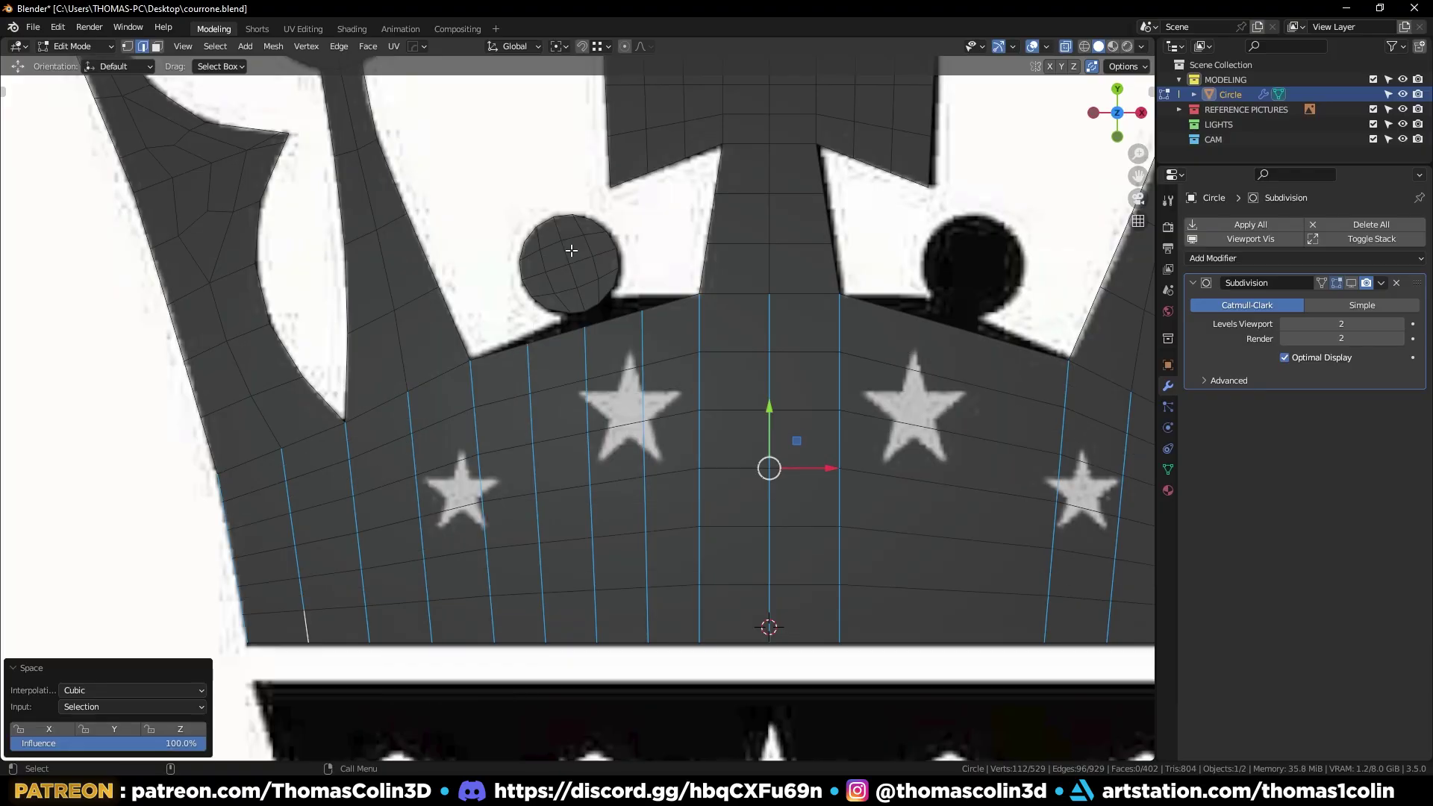
{"action": "key", "text": "alt+a"}
Raise the band's top-edge vertices around the small ball onto the reference outline, snapping the middle one to the ball's lower vertex
{"action": "key", "text": "1"}
{"action": "scroll", "coordinate": [554, 387], "scroll_direction": "up", "scroll_amount": 4}
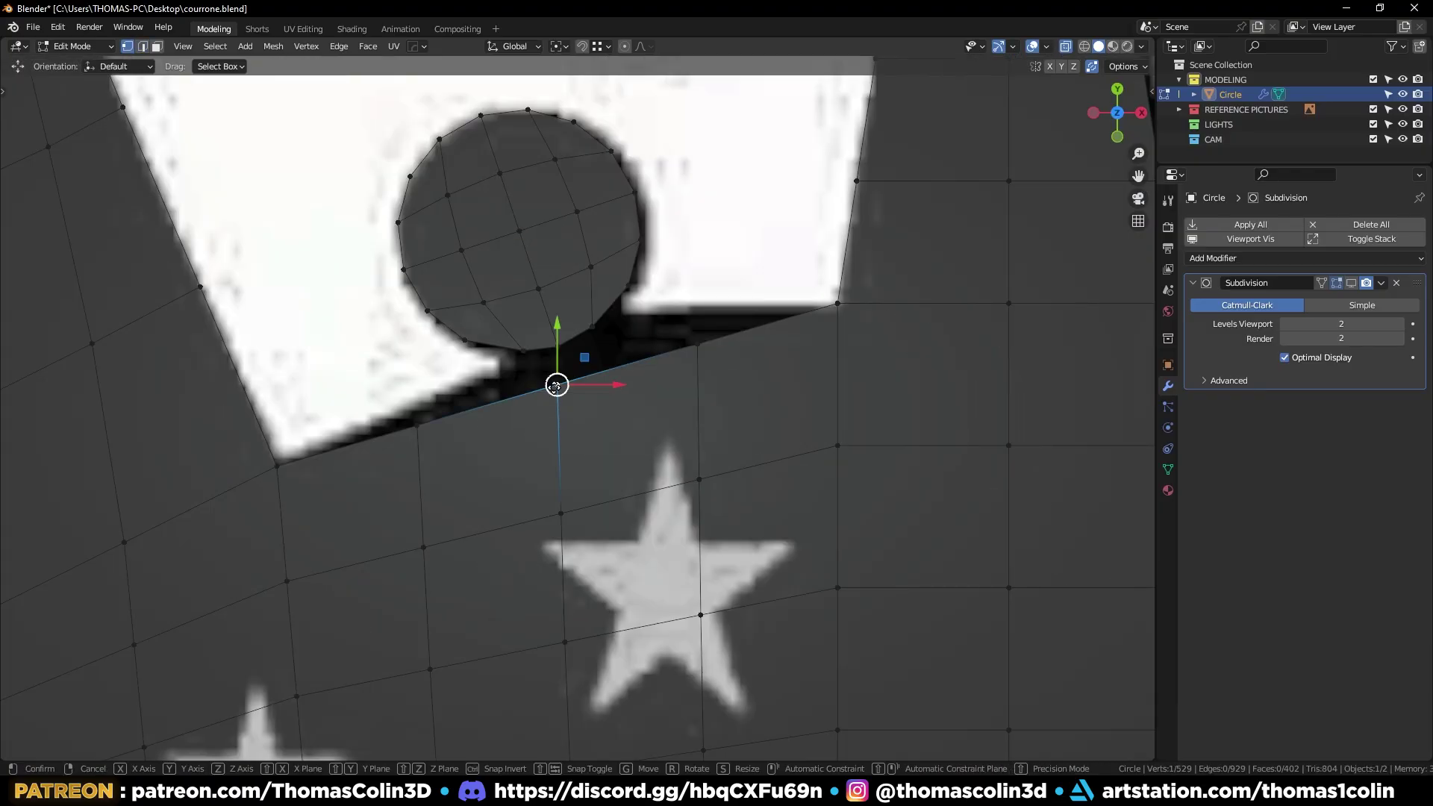
{"action": "left_click_drag", "start_coordinate": [556, 385], "coordinate": [557, 348]}
{"action": "left_click_drag", "start_coordinate": [698, 345], "coordinate": [697, 307]}
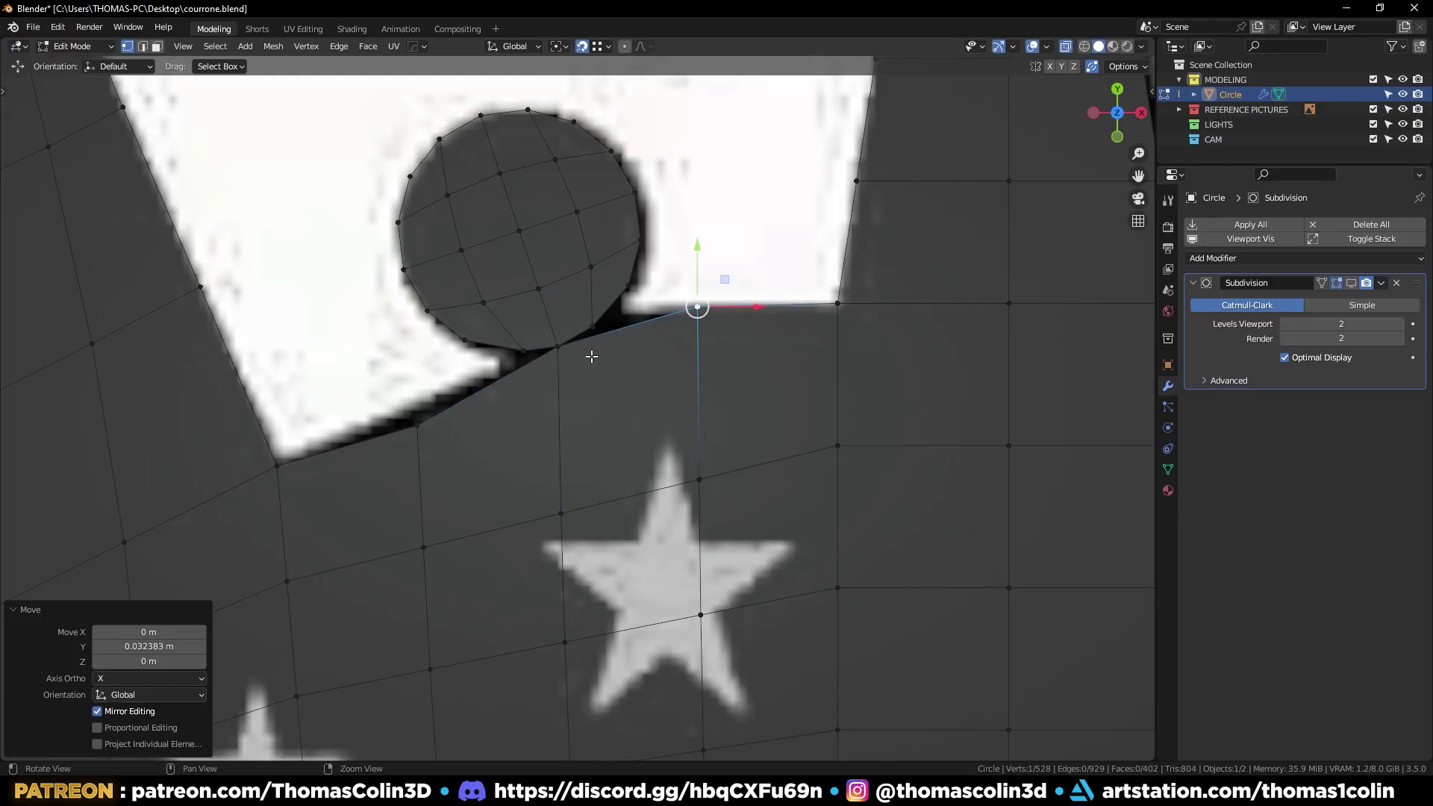
{"action": "scroll", "coordinate": [591, 357], "scroll_direction": "down", "scroll_amount": 1}
{"action": "left_click", "coordinate": [479, 392]}
{"action": "scroll", "coordinate": [613, 438], "scroll_direction": "down", "scroll_amount": 2}
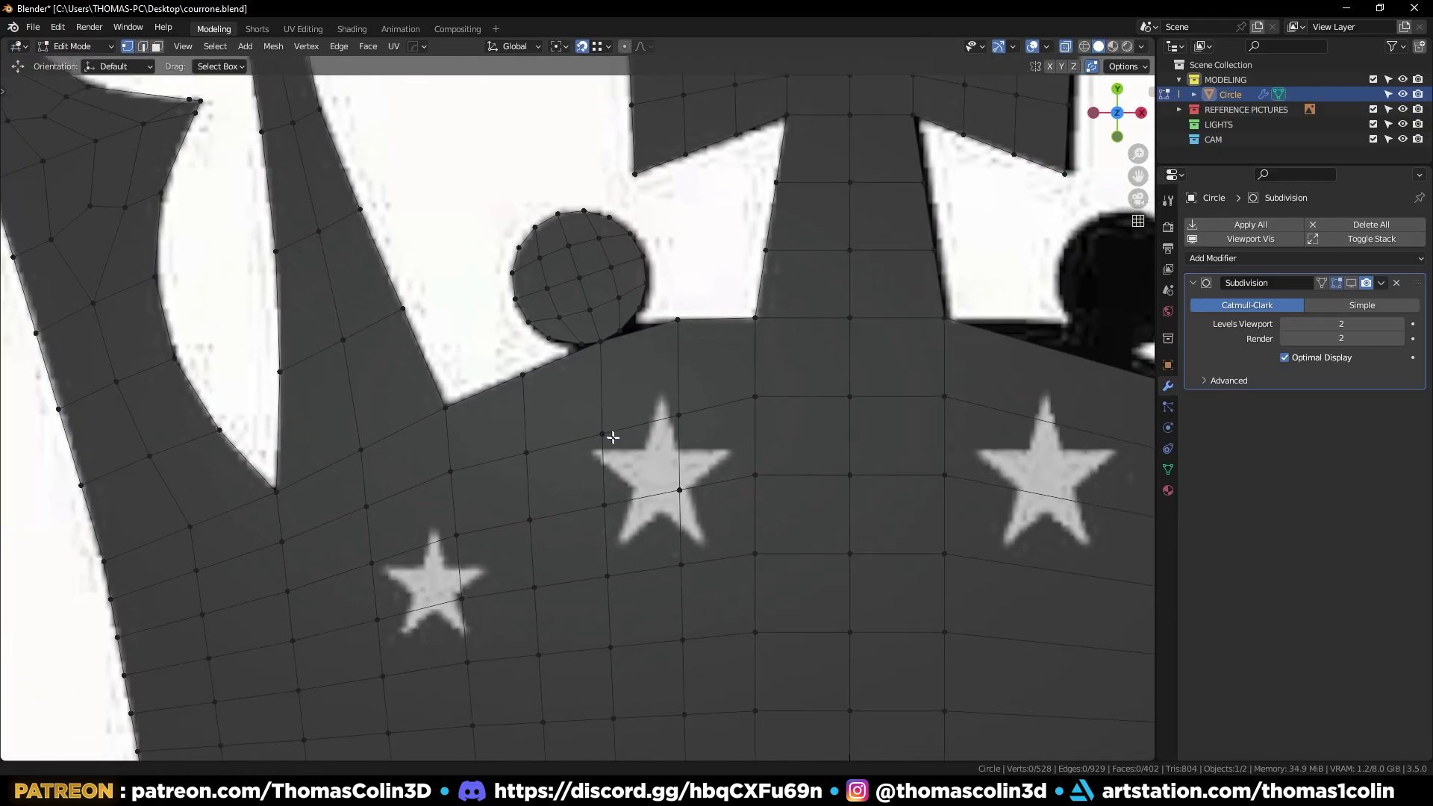
Subdivide the crown band's top edge just left of the small ball's contact vertex
{"action": "scroll", "coordinate": [613, 438], "scroll_direction": "down", "scroll_amount": 2}
{"action": "key", "text": "2"}
{"action": "scroll", "coordinate": [480, 410], "scroll_direction": "up", "scroll_amount": 5}
{"action": "left_click", "coordinate": [480, 412]}
{"action": "right_click", "coordinate": [523, 396]}
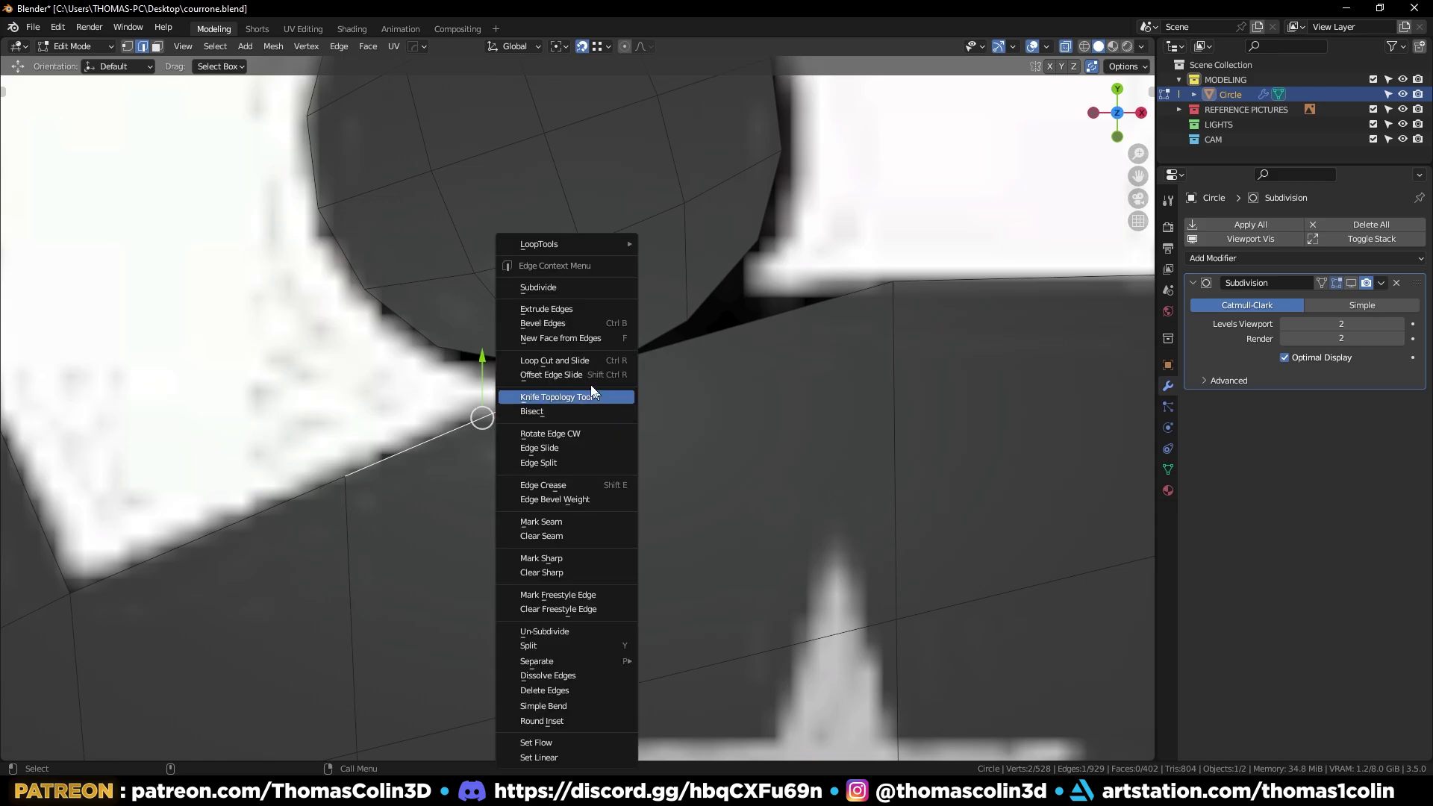
{"action": "left_click", "coordinate": [549, 289]}
Slide the new midpoint along the band's edge to beneath the ball and snap the ball's lower-left vertex onto it
{"action": "key", "text": "1"}
{"action": "left_click", "coordinate": [483, 417]}
{"action": "key", "text": "g"}
{"action": "key", "text": "g"}
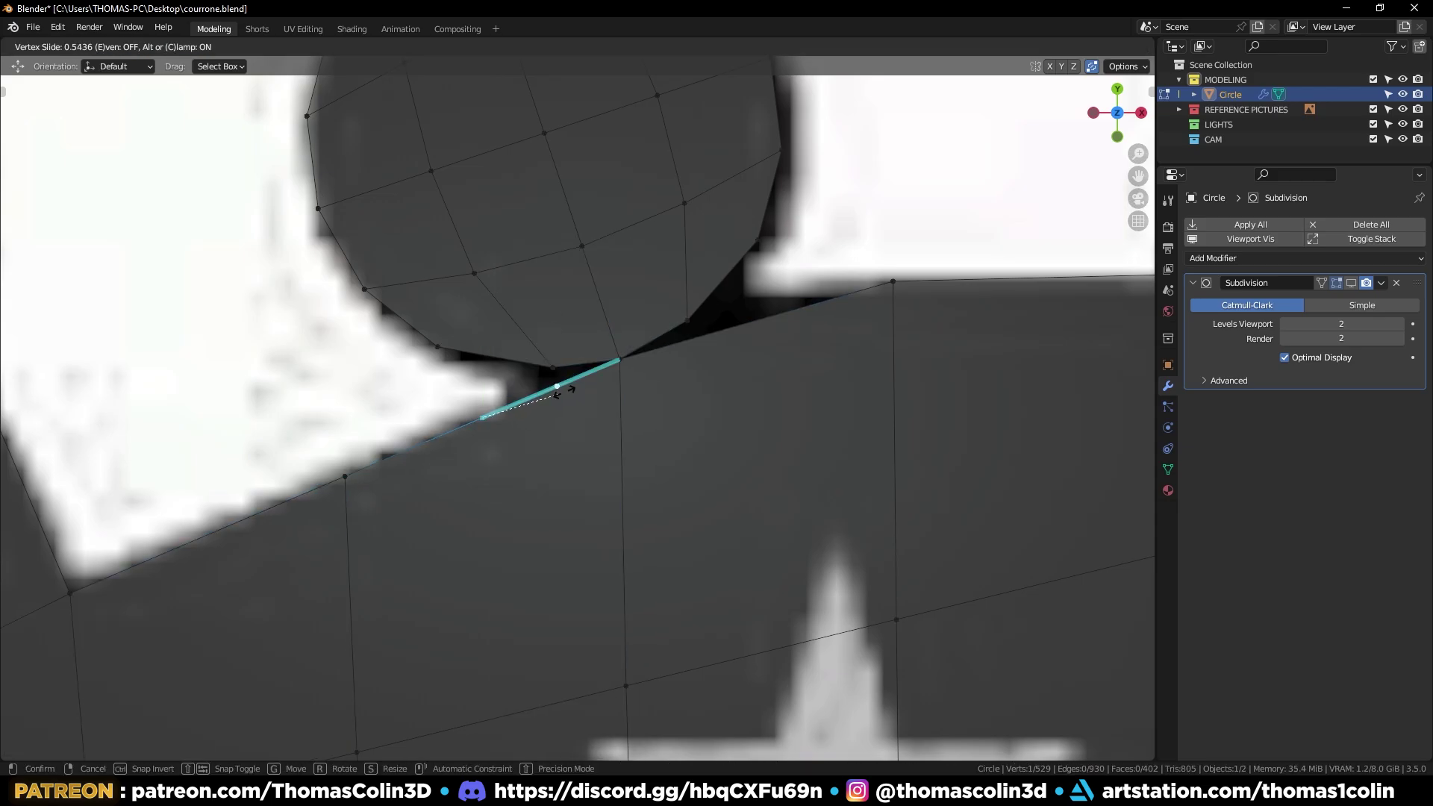
{"action": "left_click", "coordinate": [566, 391]}
{"action": "key", "text": "g"}
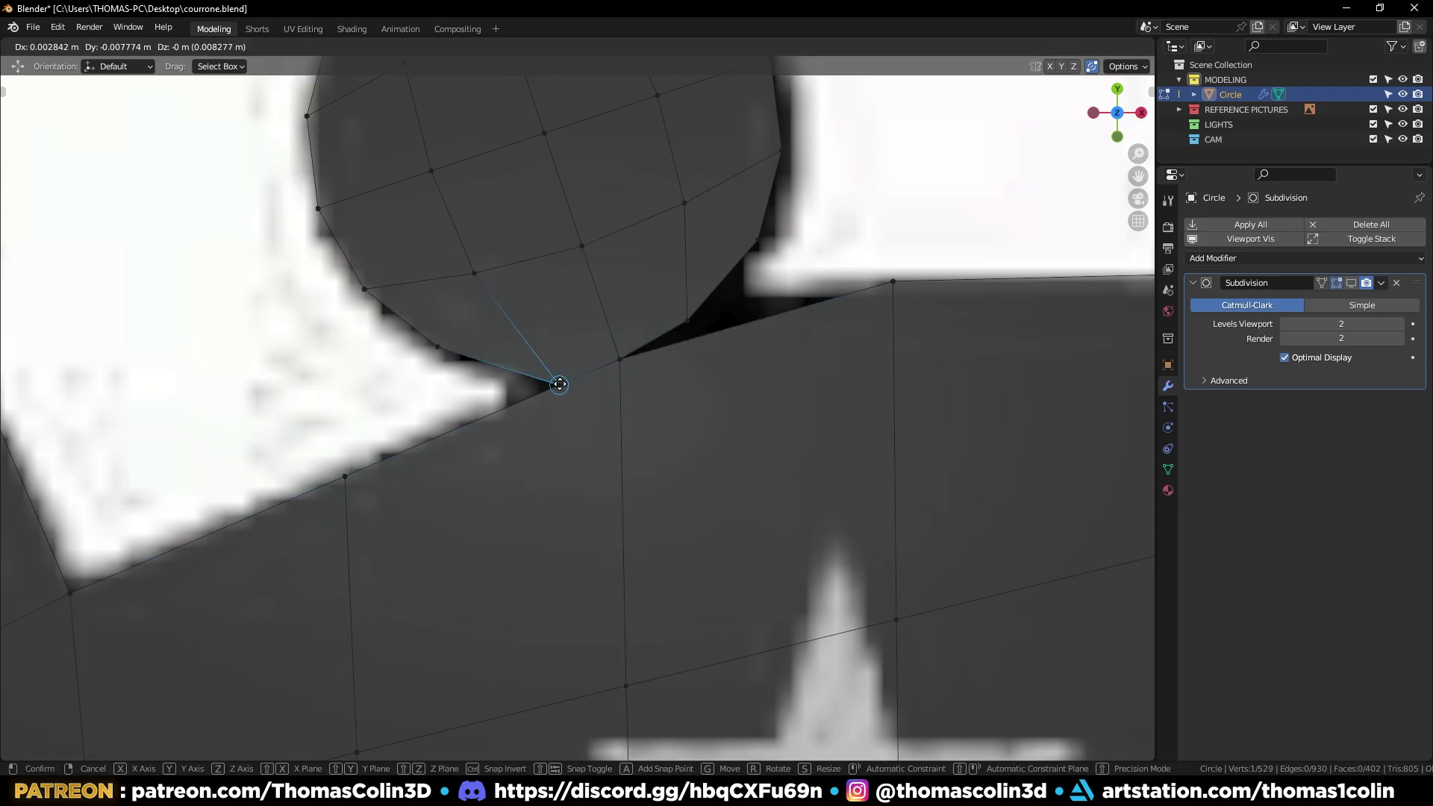
{"action": "left_click", "coordinate": [560, 384]}
Subdivide the band's top edge just right of the small ball's contact vertex
{"action": "key", "text": "2"}
{"action": "left_click", "coordinate": [728, 327]}
{"action": "right_click", "coordinate": [733, 327]}
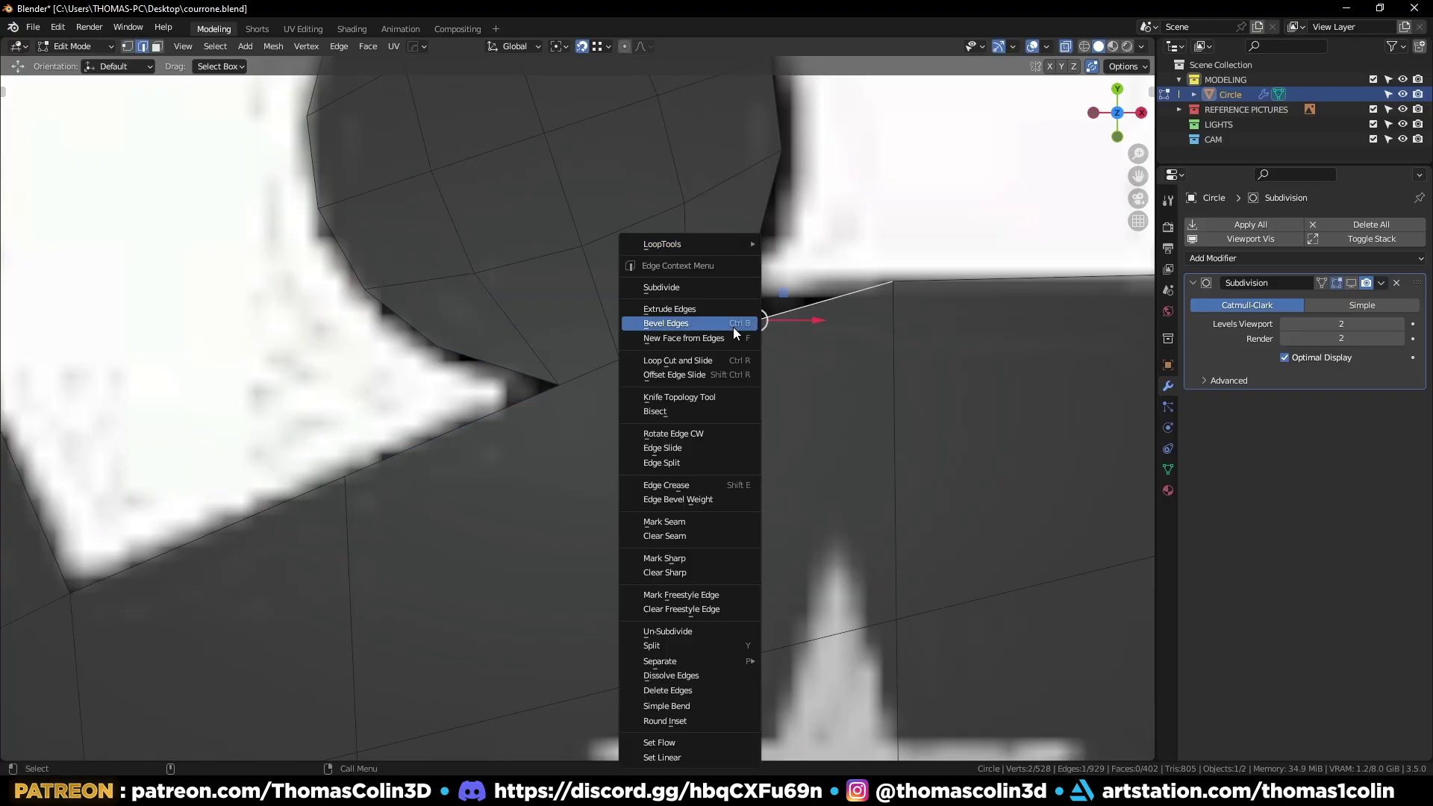
{"action": "left_click", "coordinate": [681, 291]}
Slide the right-hand midpoint closer to the ball's base and snap the ball's lower-right vertex onto it
{"action": "key", "text": "1"}
{"action": "left_click", "coordinate": [756, 322]}
{"action": "key", "text": "g"}
{"action": "key", "text": "g"}
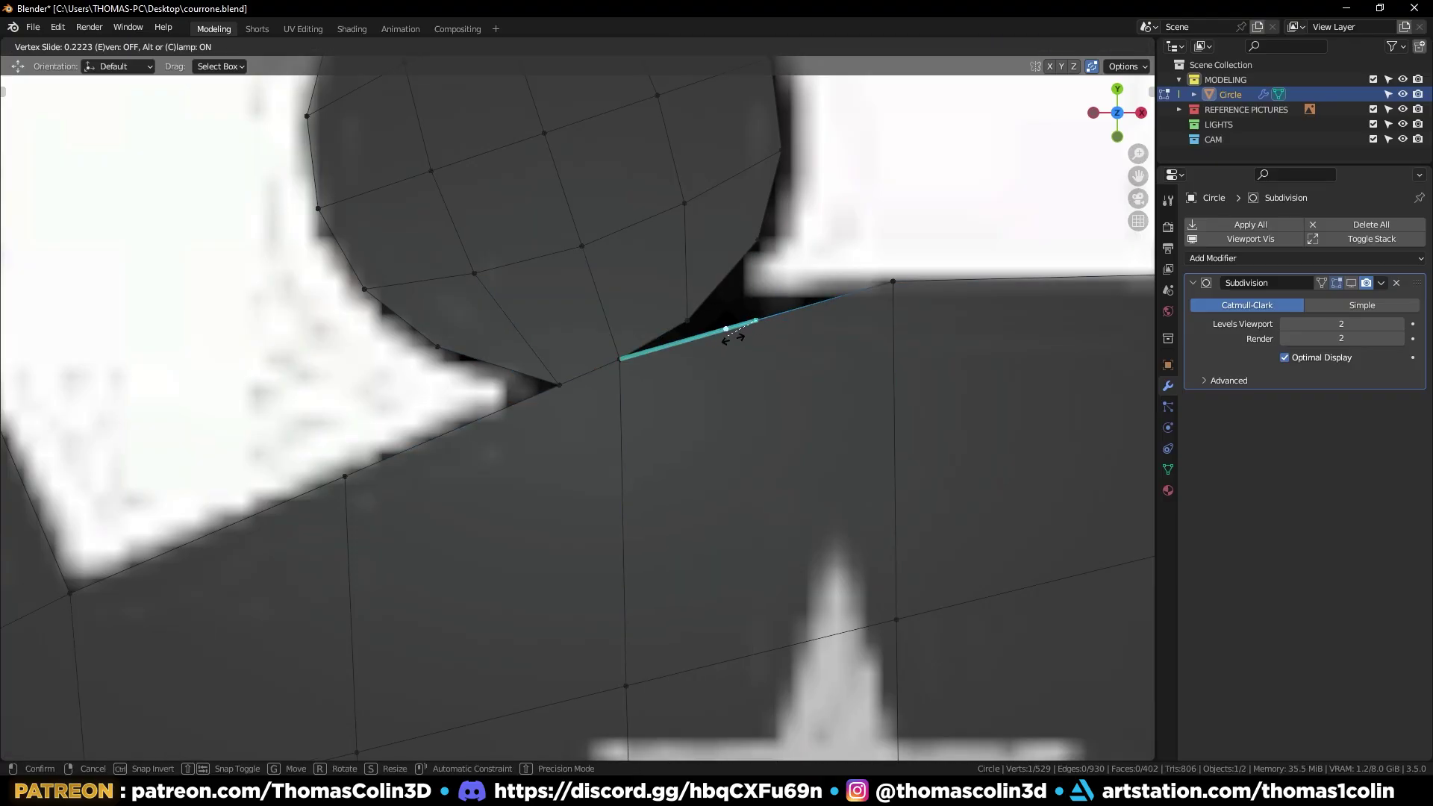
{"action": "left_click", "coordinate": [698, 351]}
{"action": "left_click", "coordinate": [689, 322]}
{"action": "key", "text": "g"}
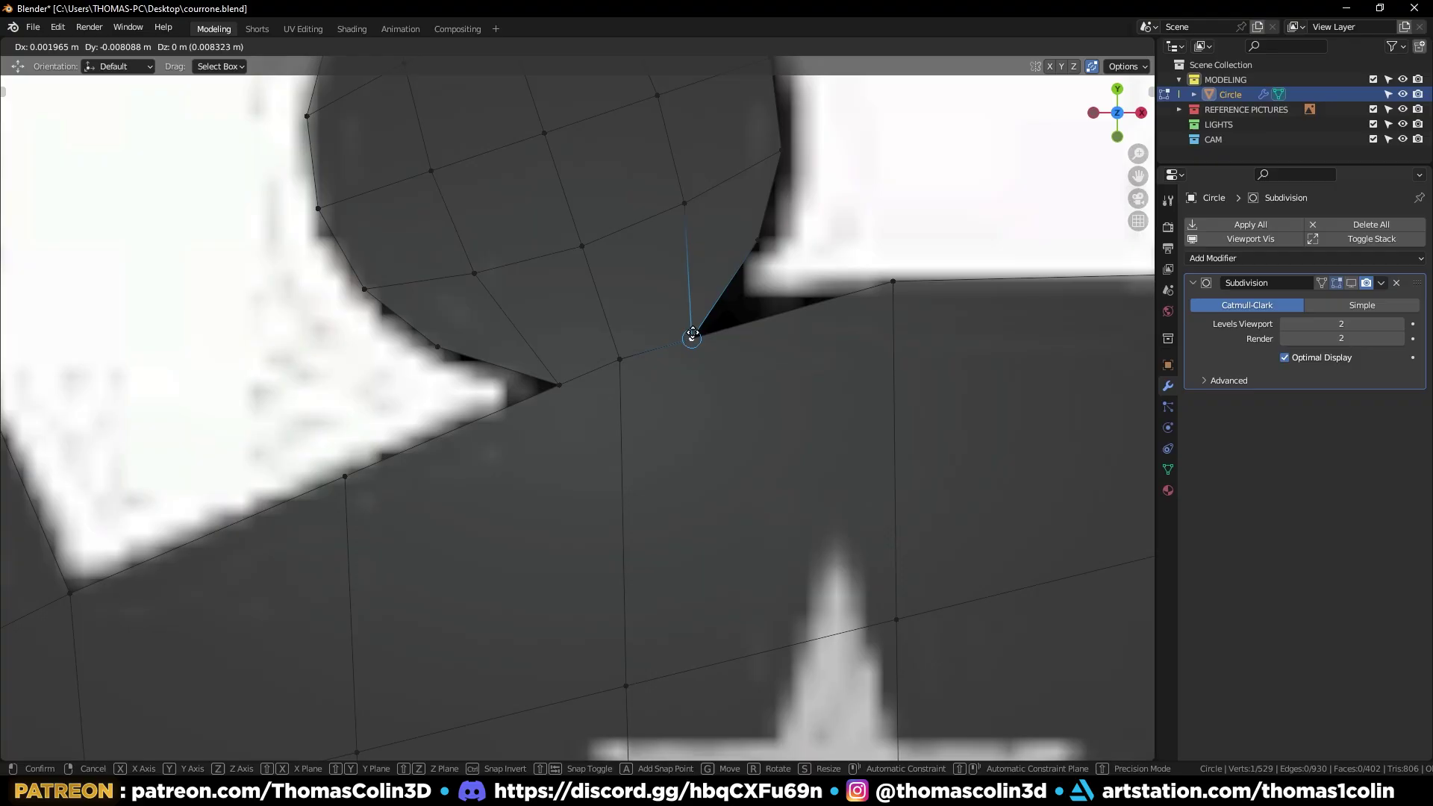
{"action": "left_click", "coordinate": [691, 337]}
Slide the joined lower-right vertex outward and raise it onto the reference outline between the ball and the band
{"action": "key", "text": "g"}
{"action": "key", "text": "g"}
{"action": "left_click", "coordinate": [723, 338]}
{"action": "key", "text": "g"}
{"action": "key", "text": "g"}
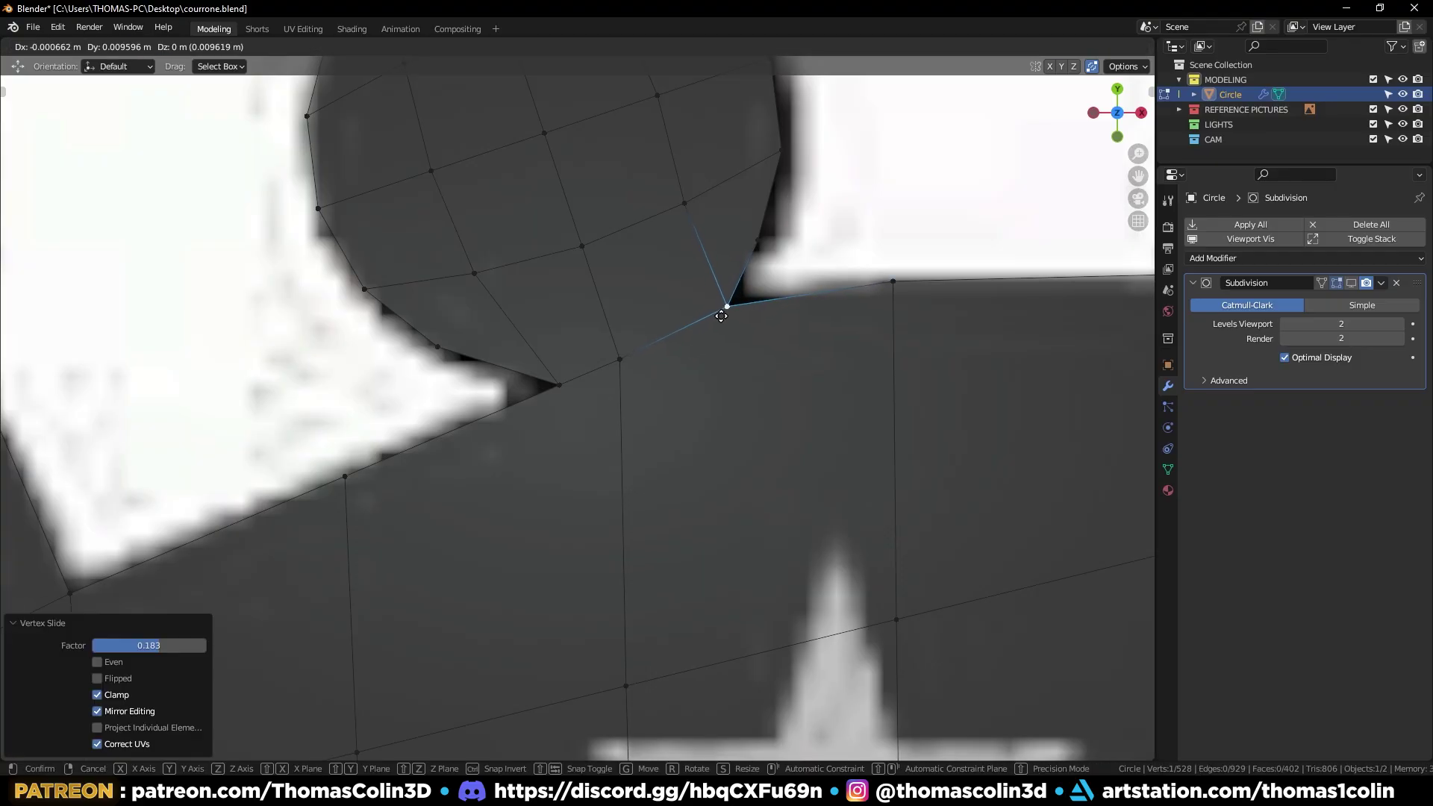
{"action": "left_click", "coordinate": [725, 313]}
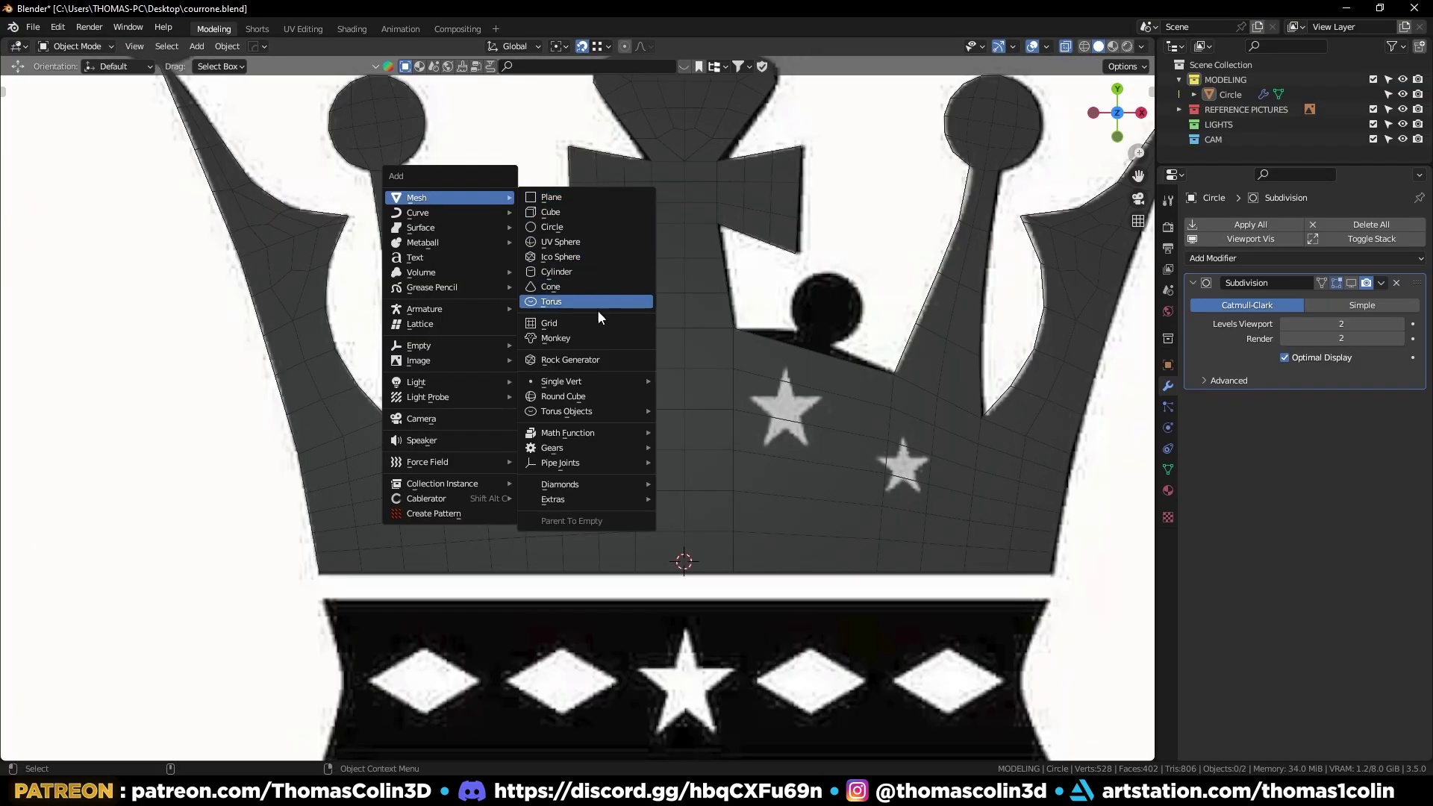
Add a five-point Simple Star mesh, scaled down and placed over the larger reference star left of the cross
{"action": "mouse_move", "coordinate": [624, 496]}
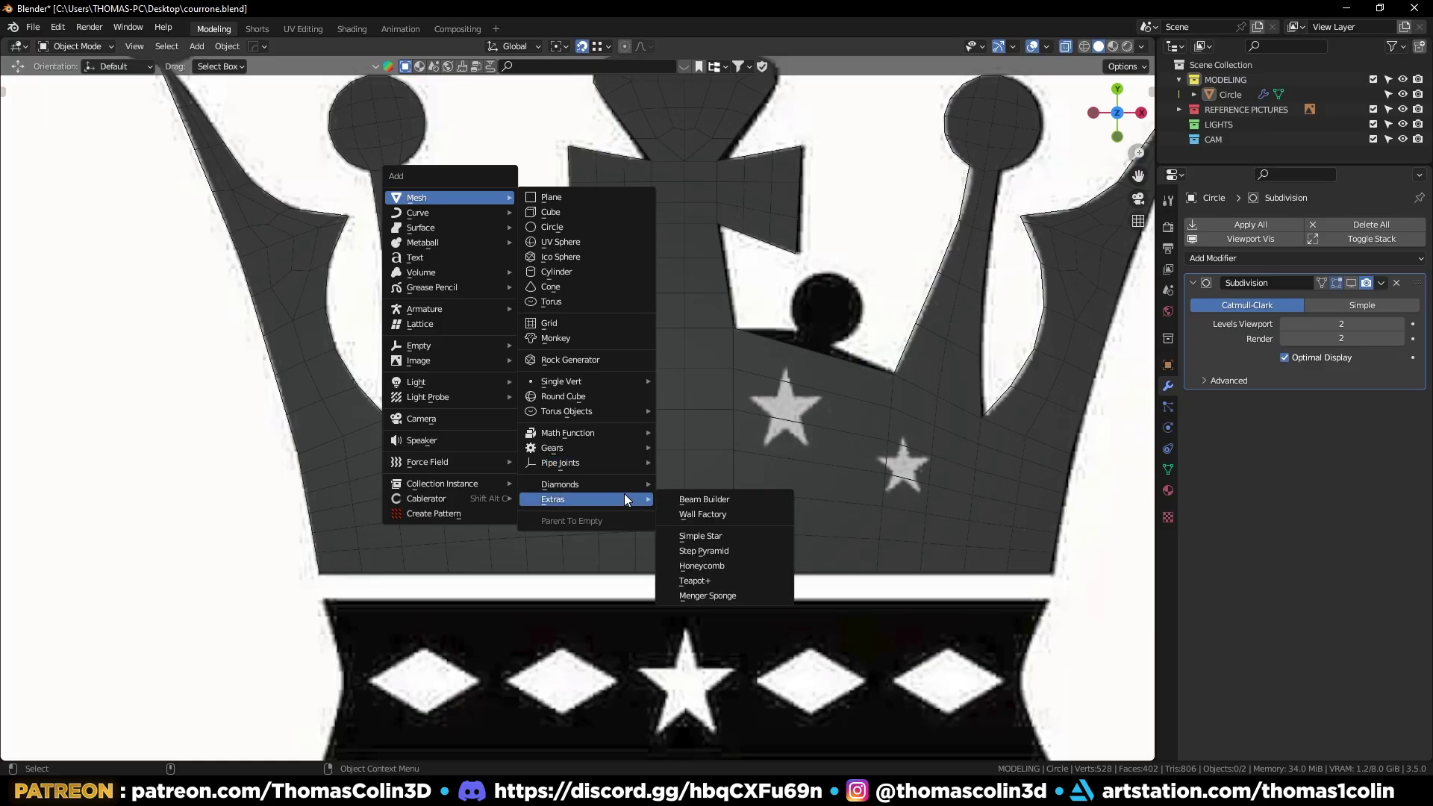
{"action": "left_click", "coordinate": [681, 536]}
{"action": "key", "text": "s"}
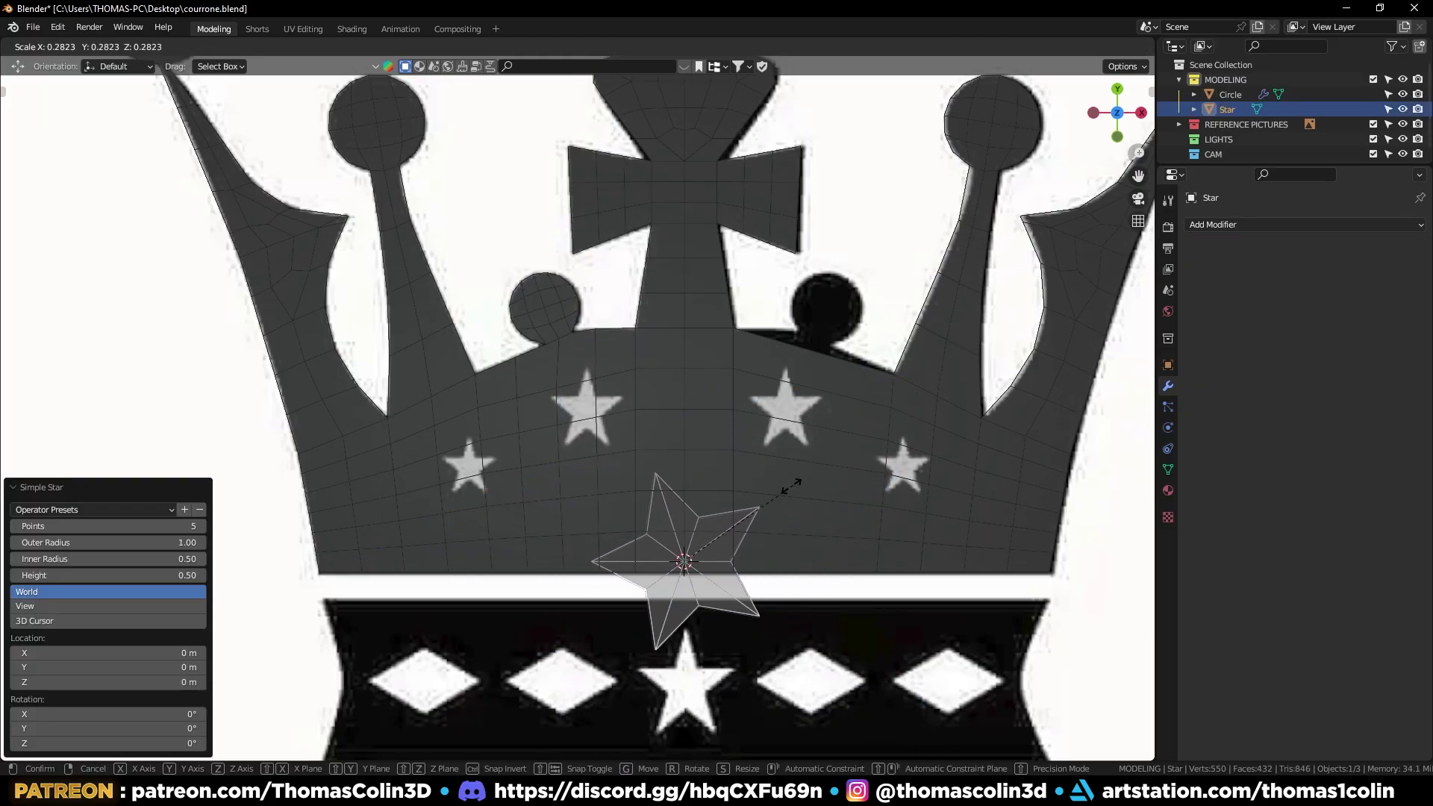
{"action": "left_click", "coordinate": [784, 480]}
{"action": "key", "text": "g"}
{"action": "left_click", "coordinate": [635, 377]}
Rotate the star so one tip points straight up and fit its size and position to the reference star
{"action": "scroll", "coordinate": [640, 377], "scroll_direction": "up", "scroll_amount": 6}
{"action": "key", "text": "r"}
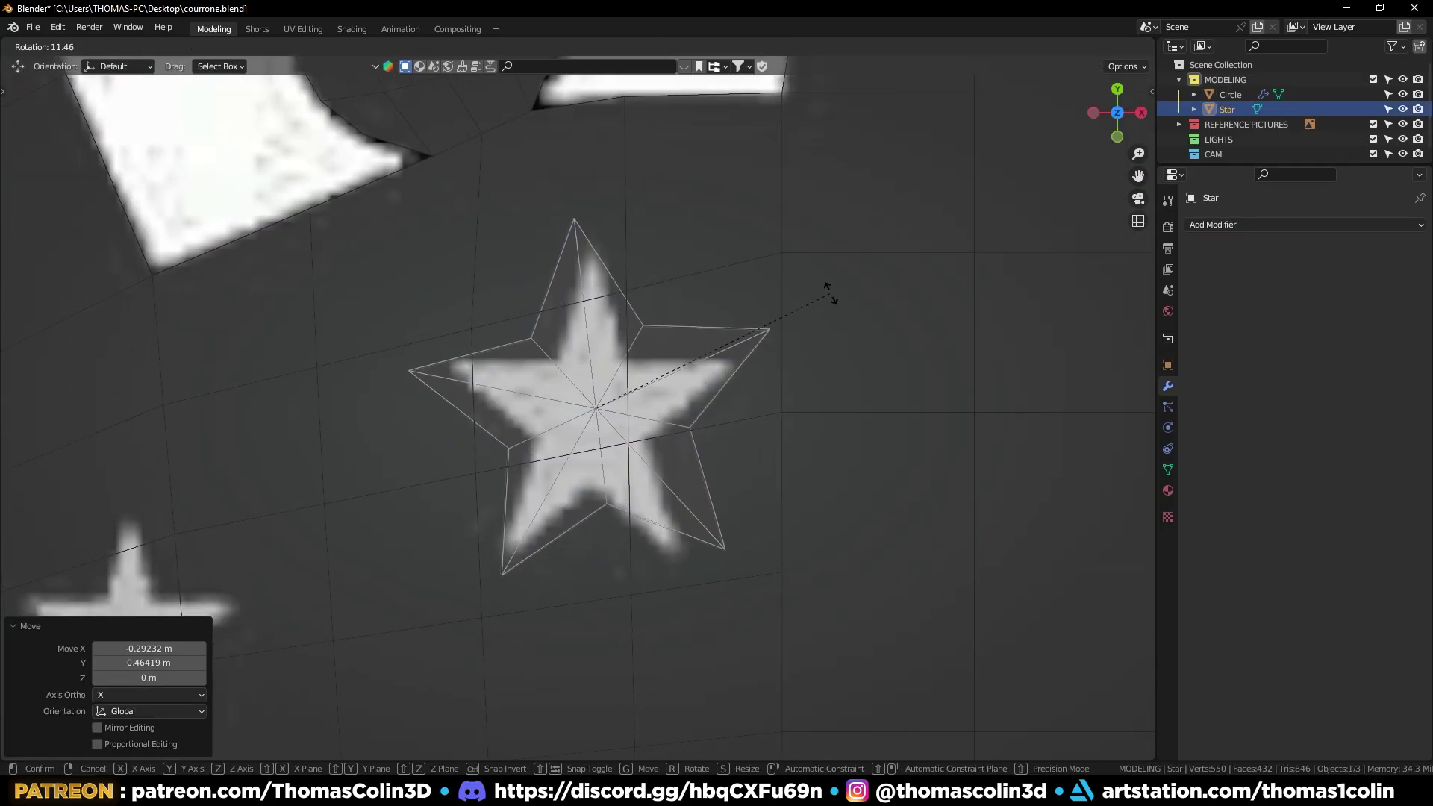
{"action": "left_click", "coordinate": [880, 306]}
{"action": "left_click", "coordinate": [830, 309]}
{"action": "key", "text": "g"}
{"action": "left_click", "coordinate": [830, 312]}
Duplicate the star onto the smaller reference star at its lower left and scale the copy down to match
{"action": "scroll", "coordinate": [858, 309], "scroll_direction": "down", "scroll_amount": 3}
{"action": "key", "text": "shift+d"}
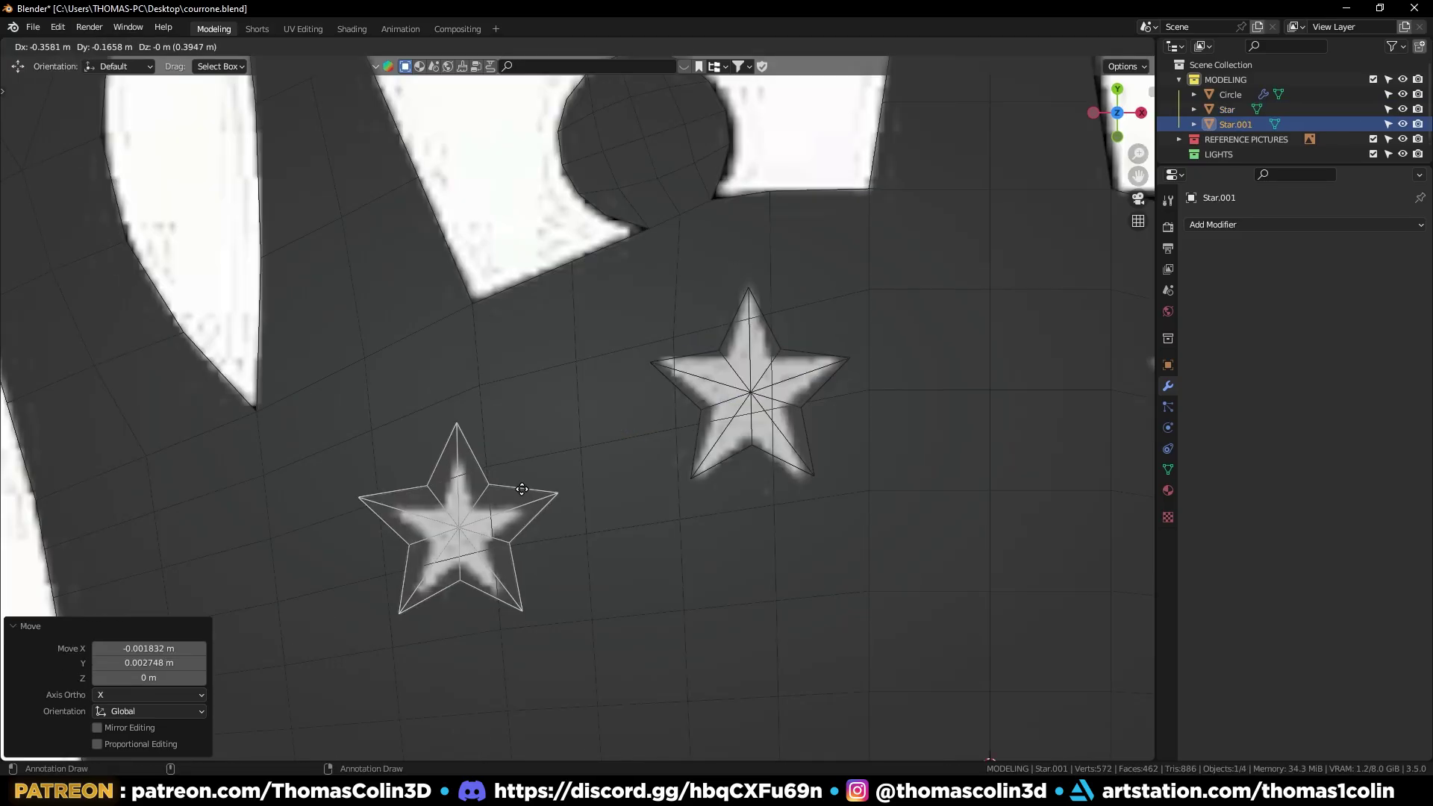
{"action": "left_click", "coordinate": [654, 436]}
{"action": "key", "text": "s"}
{"action": "left_click", "coordinate": [606, 458]}
{"action": "key", "text": "s"}
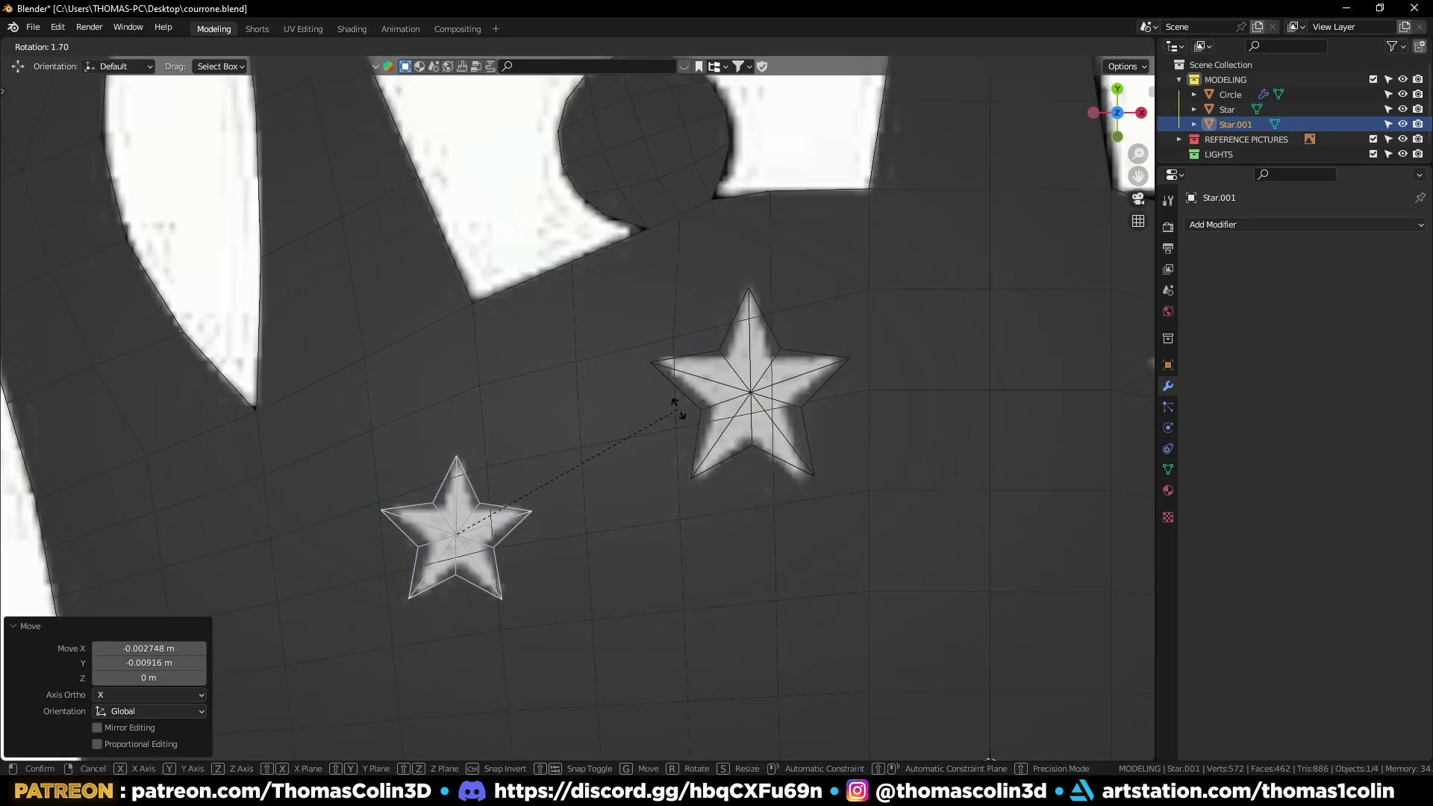
{"action": "key", "text": "Escape"}
Join the two stars into one object and subtract it from the crown with a Bool Tool difference
{"action": "left_click", "coordinate": [746, 378], "text": "shift"}
{"action": "key", "text": "ctrl+j"}
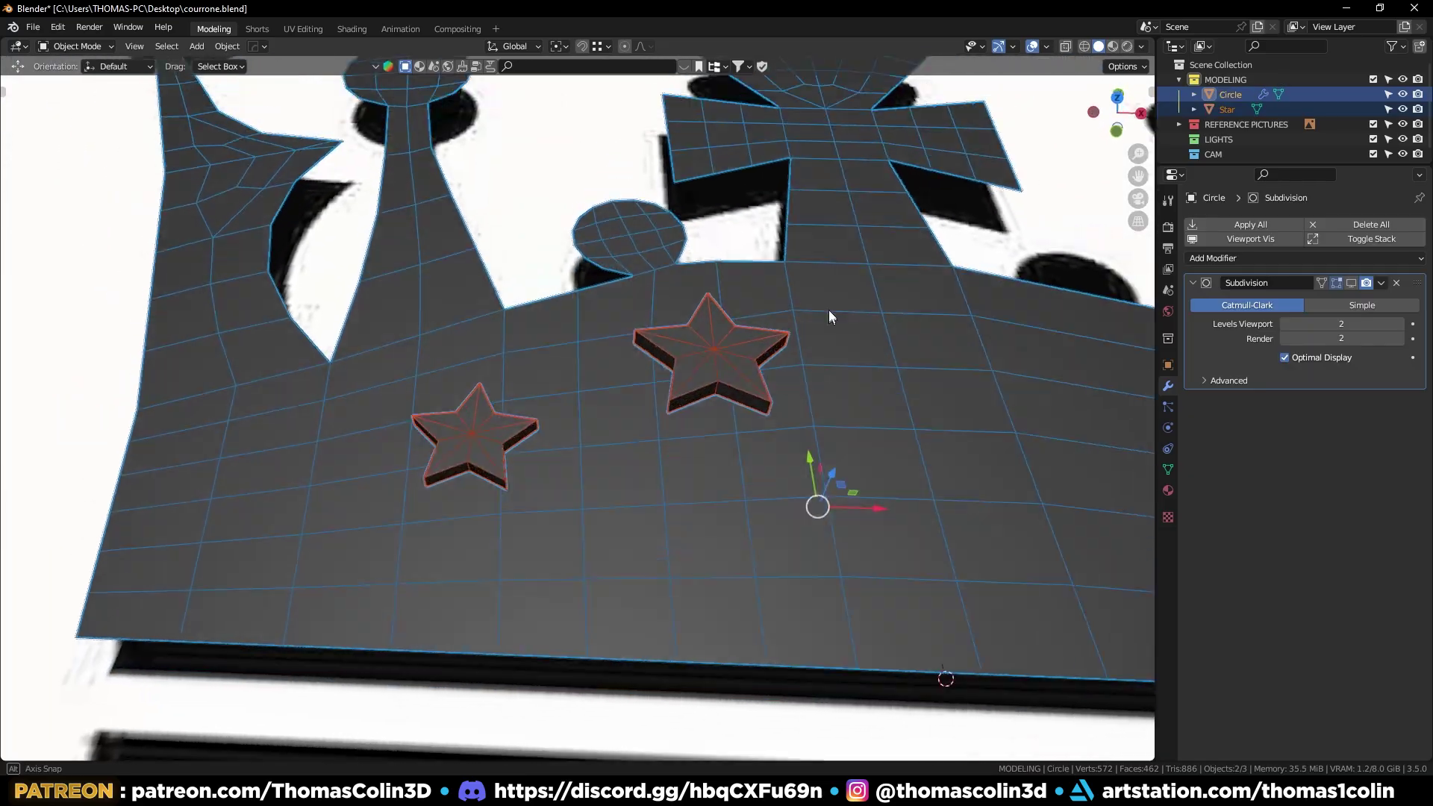
{"action": "middle_click_drag", "start_coordinate": [828, 311], "coordinate": [795, 309]}
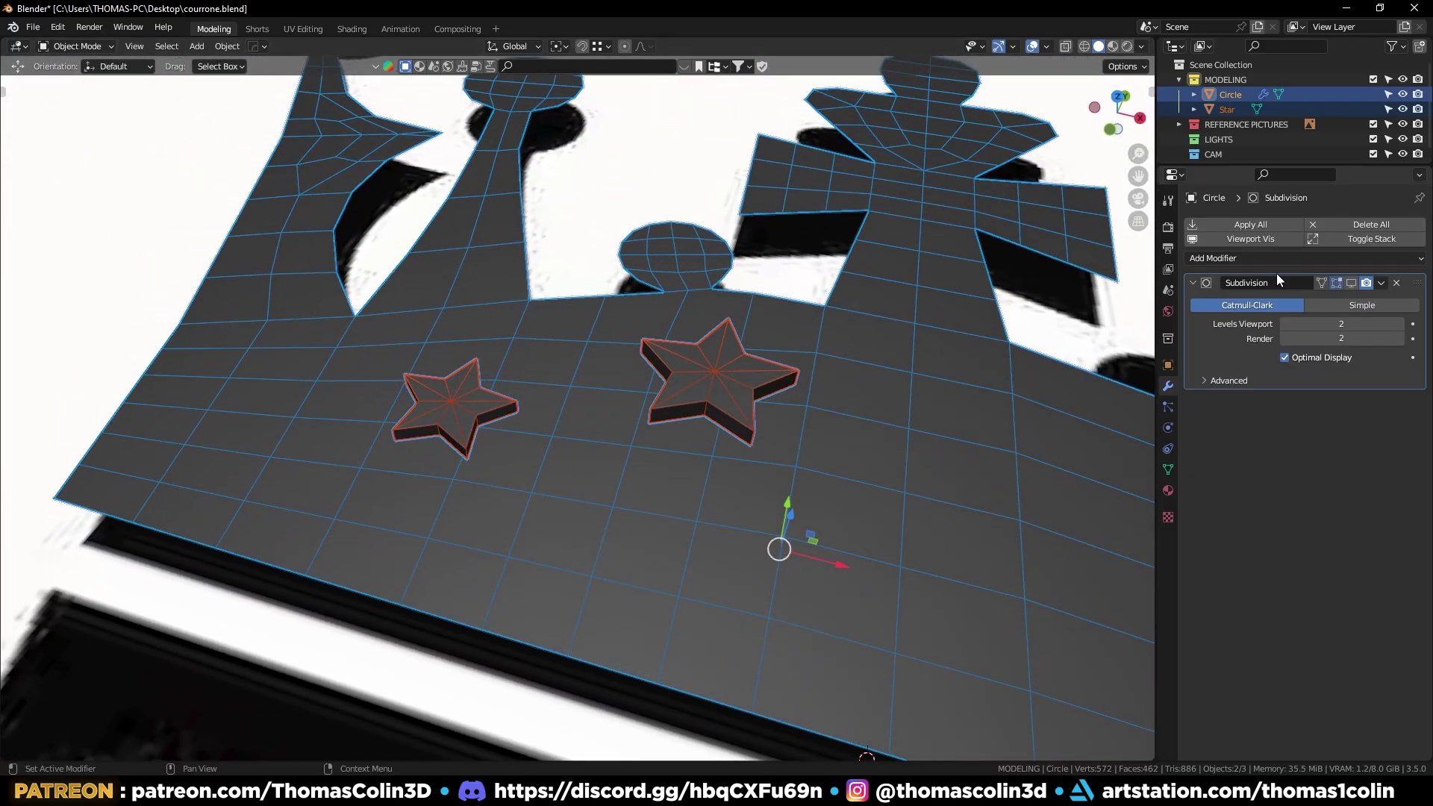
{"action": "key", "text": "ctrl+KP_Subtract"}
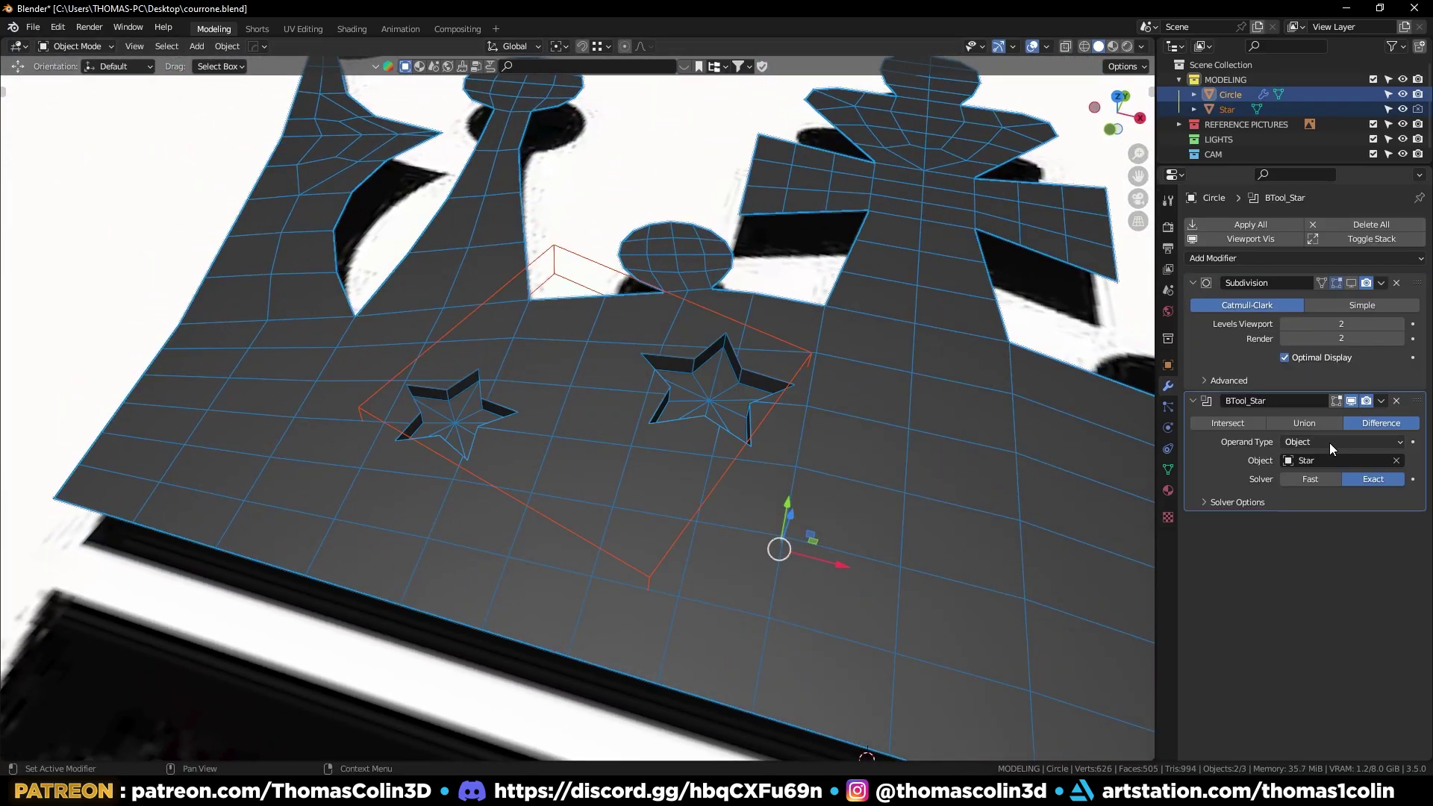
Apply the Boolean modifier with the Fast solver and delete the star cutter object
{"action": "left_click", "coordinate": [1318, 481]}
{"action": "key", "text": "ctrl+a"}
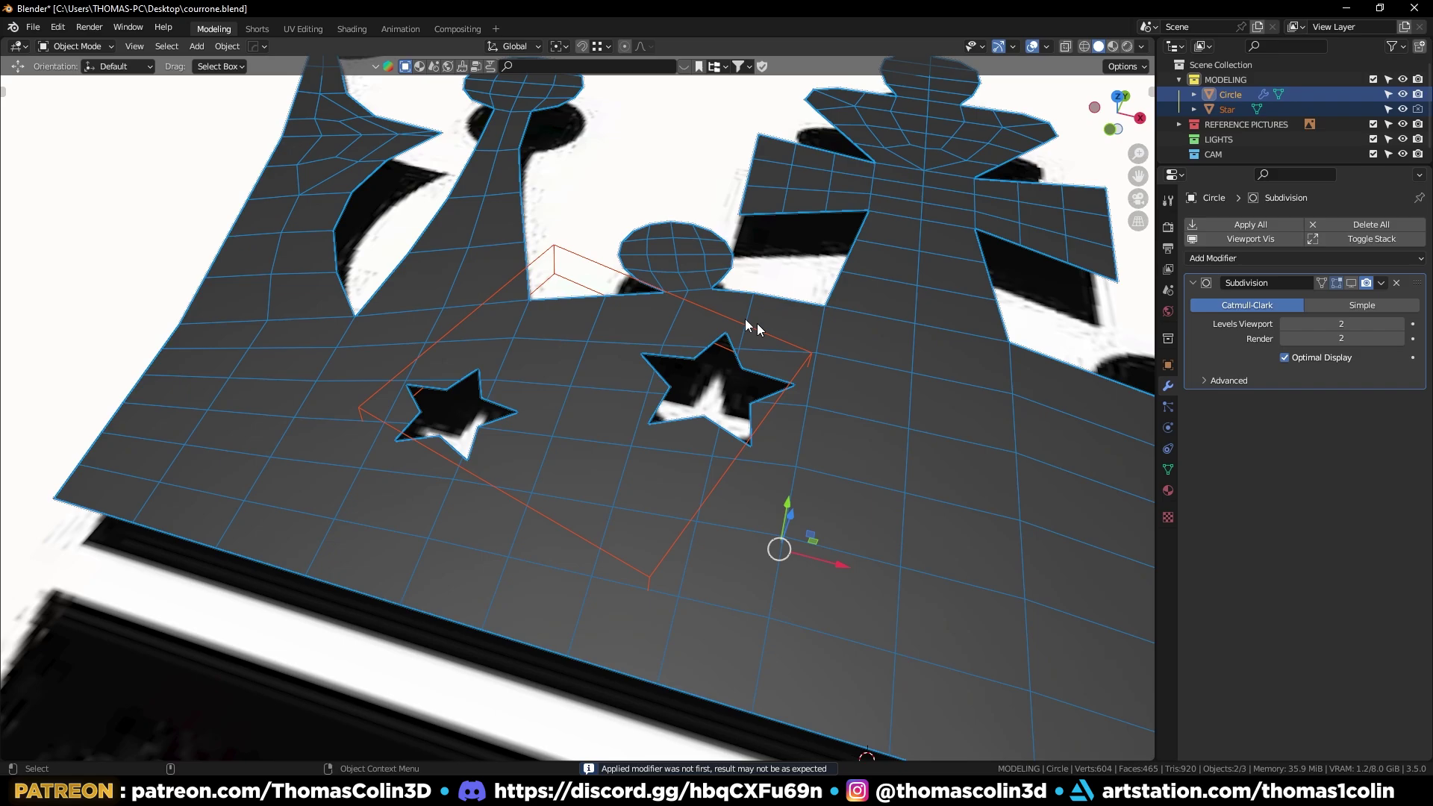
{"action": "key", "text": "x"}
{"action": "left_click", "coordinate": [595, 264]}
Enter edit mode on the crown and select all boundary edges of the larger star hole
{"action": "key", "text": "KP_7"}
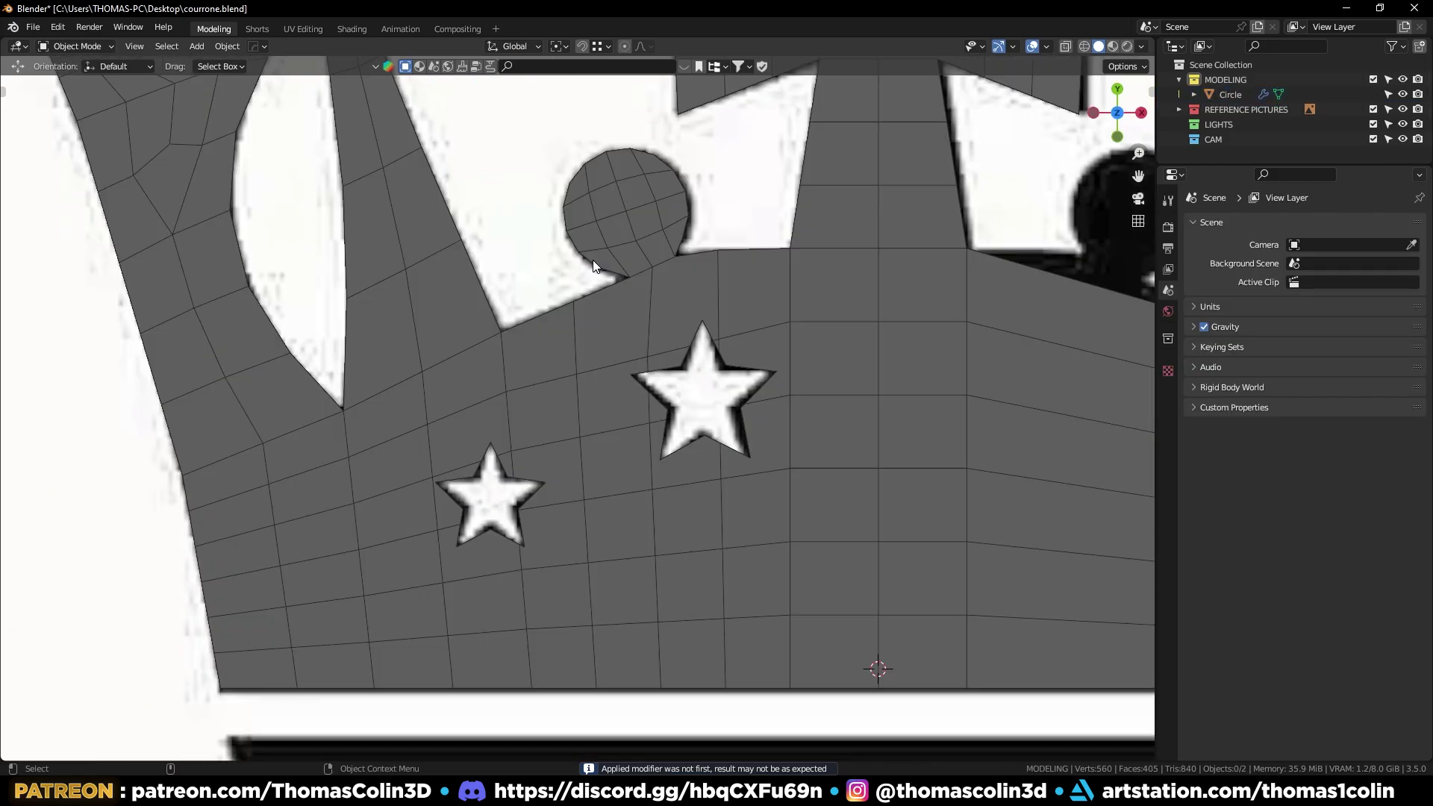
{"action": "left_click", "coordinate": [667, 300]}
{"action": "middle_click_drag", "start_coordinate": [667, 300], "coordinate": [693, 363]}
{"action": "key", "text": "Tab"}
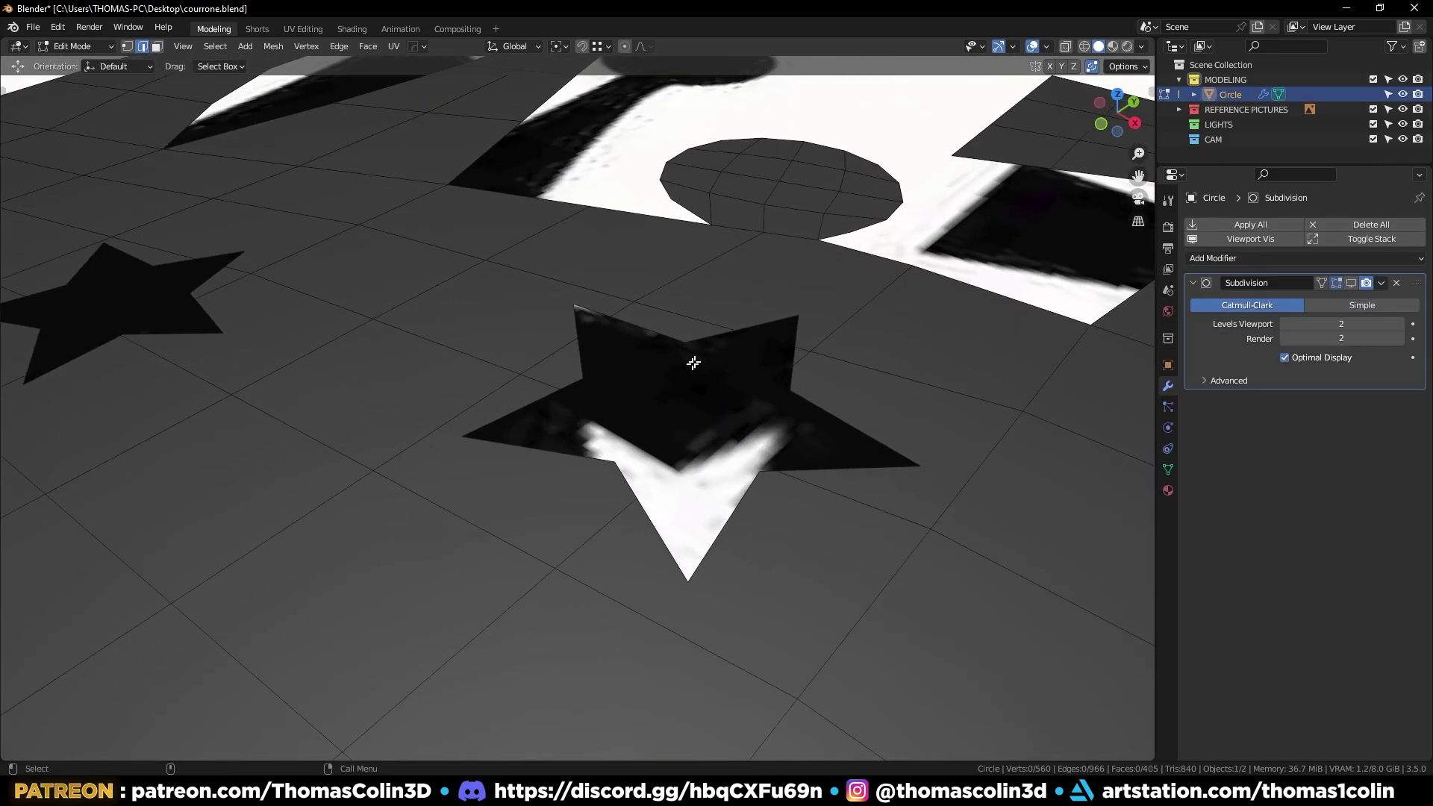
{"action": "left_click", "coordinate": [719, 334], "text": "alt"}
{"action": "left_click", "coordinate": [592, 310]}
{"action": "left_click", "coordinate": [793, 362], "text": "ctrl"}
{"action": "left_click", "coordinate": [781, 470], "text": "ctrl"}
{"action": "left_click", "coordinate": [720, 533], "text": "ctrl"}
{"action": "left_click", "coordinate": [586, 459], "text": "ctrl"}
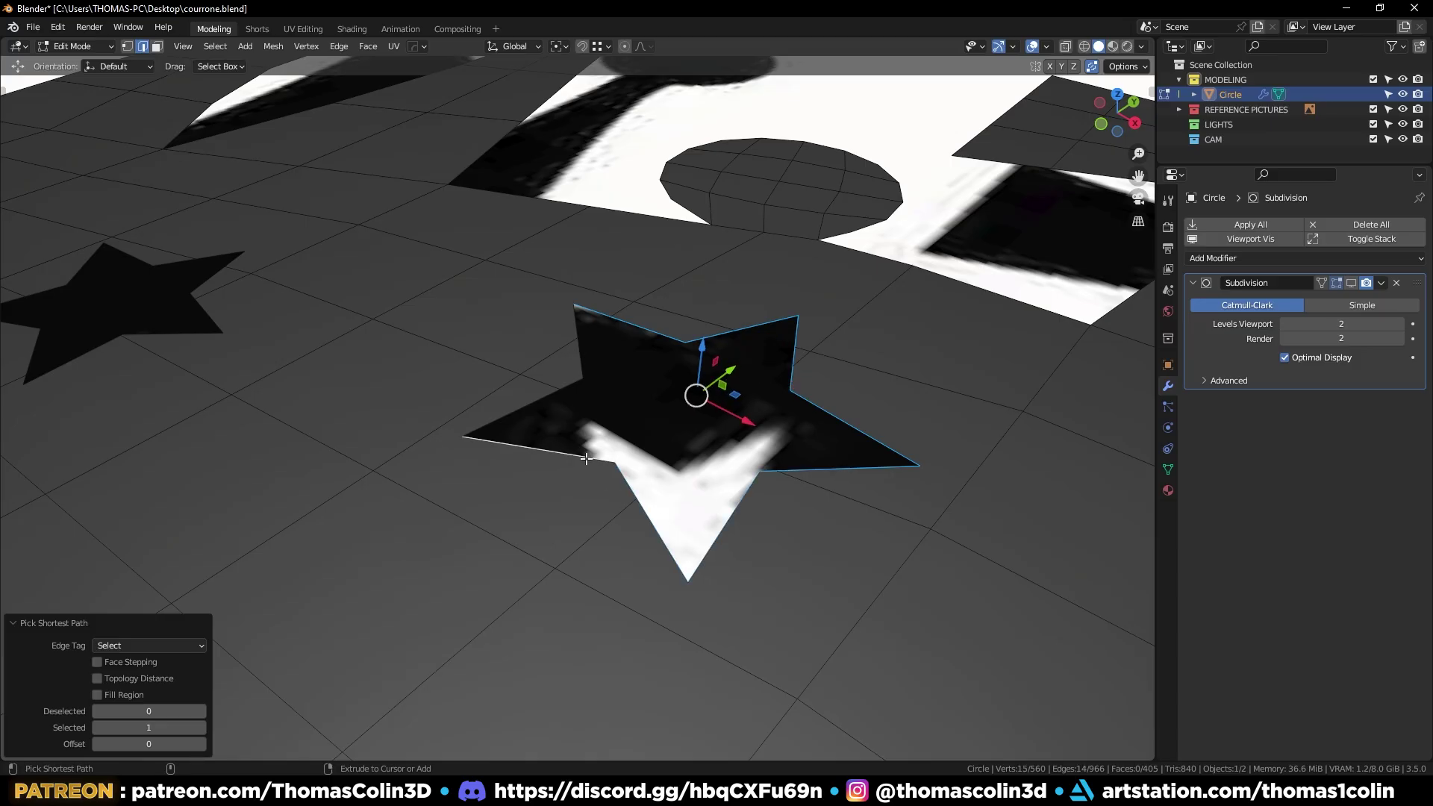
{"action": "left_click", "coordinate": [575, 322], "text": "ctrl"}
Add all boundary edges of the smaller star hole to the selection
{"action": "middle_click_drag", "start_coordinate": [575, 322], "coordinate": [626, 354]}
{"action": "middle_click_drag", "start_coordinate": [447, 366], "coordinate": [703, 372], "text": "shift"}
{"action": "left_click", "coordinate": [509, 403], "text": "shift"}
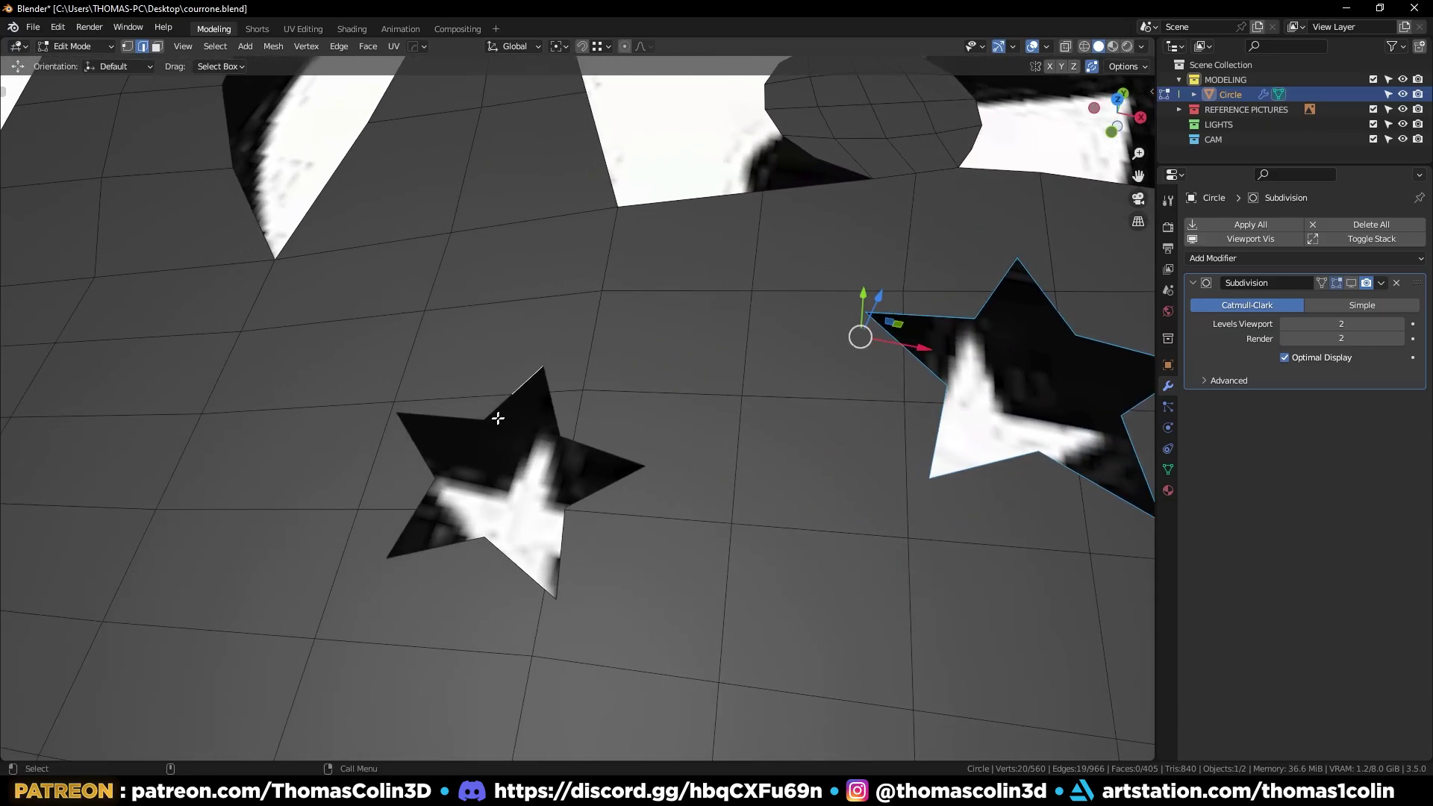
{"action": "left_click", "coordinate": [439, 420], "text": "ctrl"}
{"action": "left_click", "coordinate": [399, 545], "text": "ctrl"}
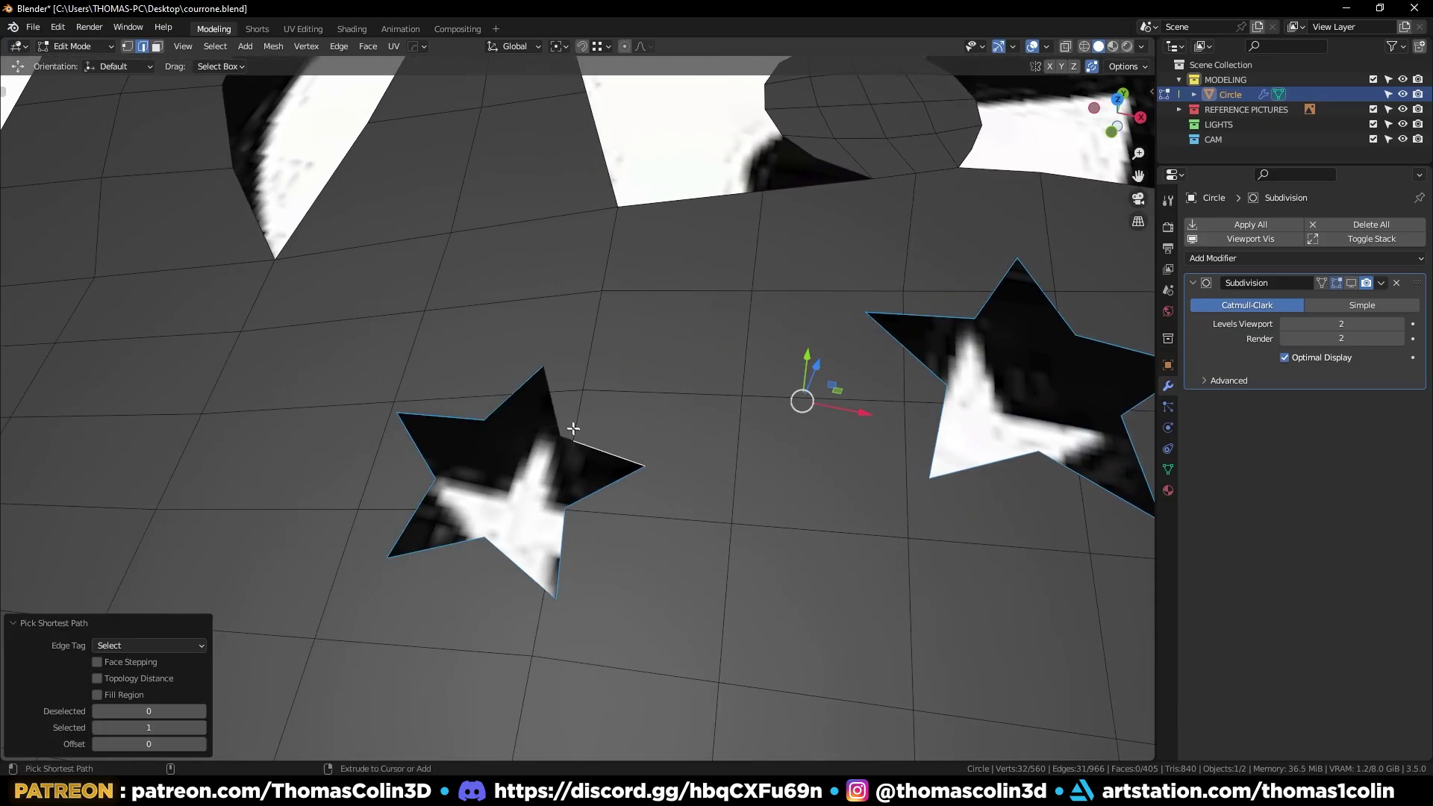
Extrude both star outlines downward along Z to form walls inside the holes
{"action": "left_click_drag", "start_coordinate": [595, 463], "coordinate": [605, 416], "text": "alt"}
{"action": "key", "text": "e"}
{"action": "key", "text": "z"}
{"action": "left_click", "coordinate": [682, 356]}
{"action": "key", "text": "alt+a"}
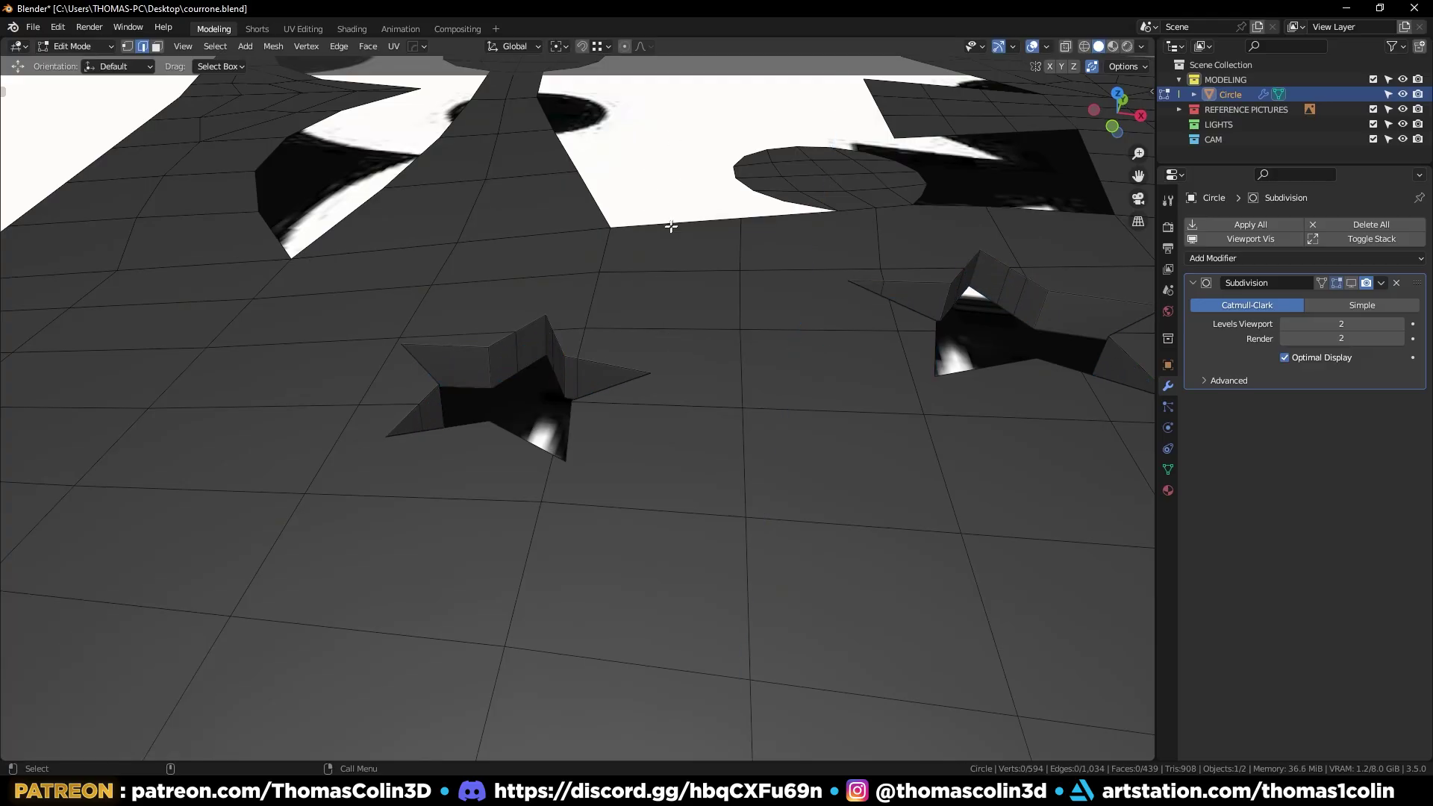
Select the star holes' sharp edges at 30° and bevel them about 0.0096 m wide with 2 segments and profile 1.000
{"action": "key", "text": "q"}
{"action": "left_click", "coordinate": [669, 244]}
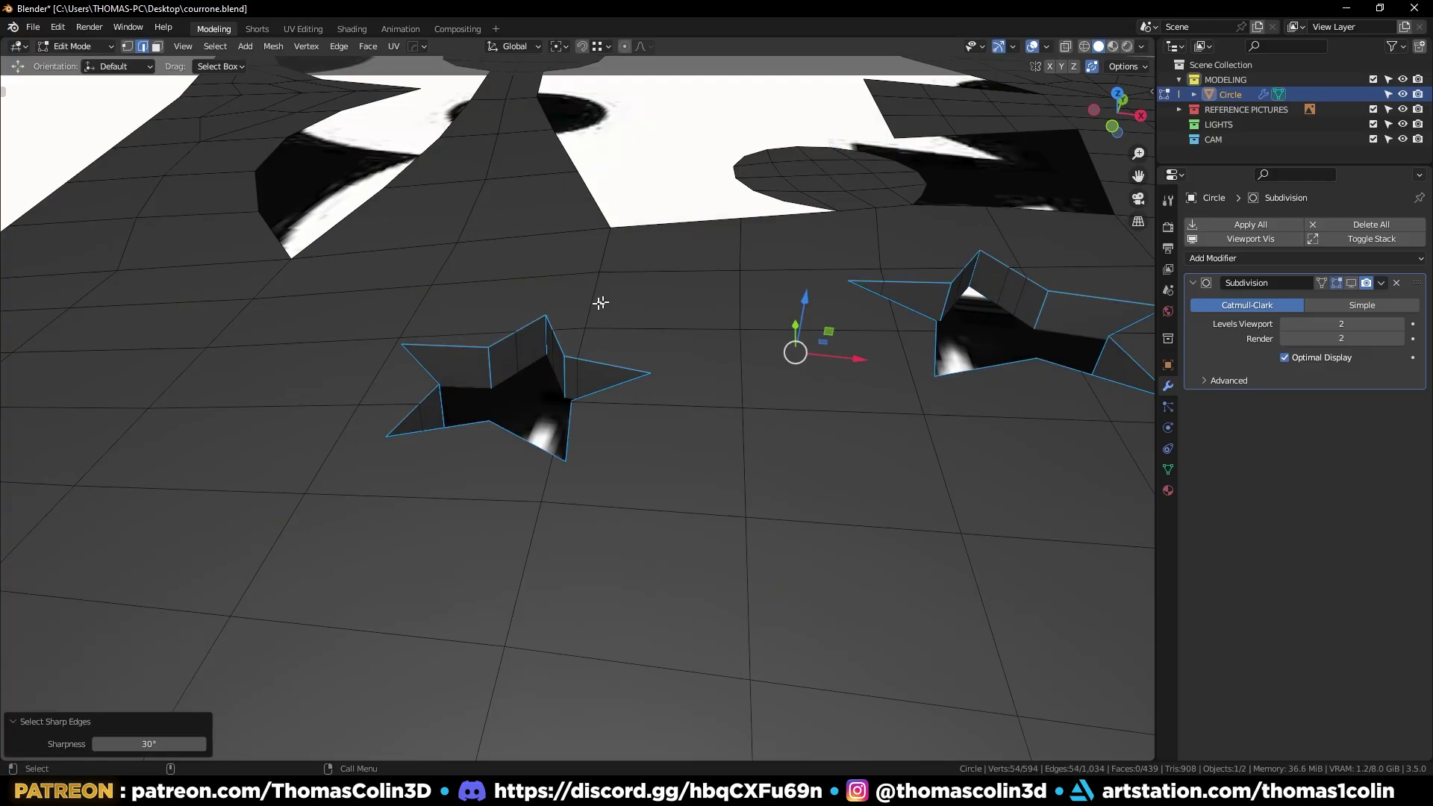
{"action": "scroll", "coordinate": [599, 304], "scroll_direction": "up", "scroll_amount": 3}
{"action": "key", "text": "ctrl+b"}
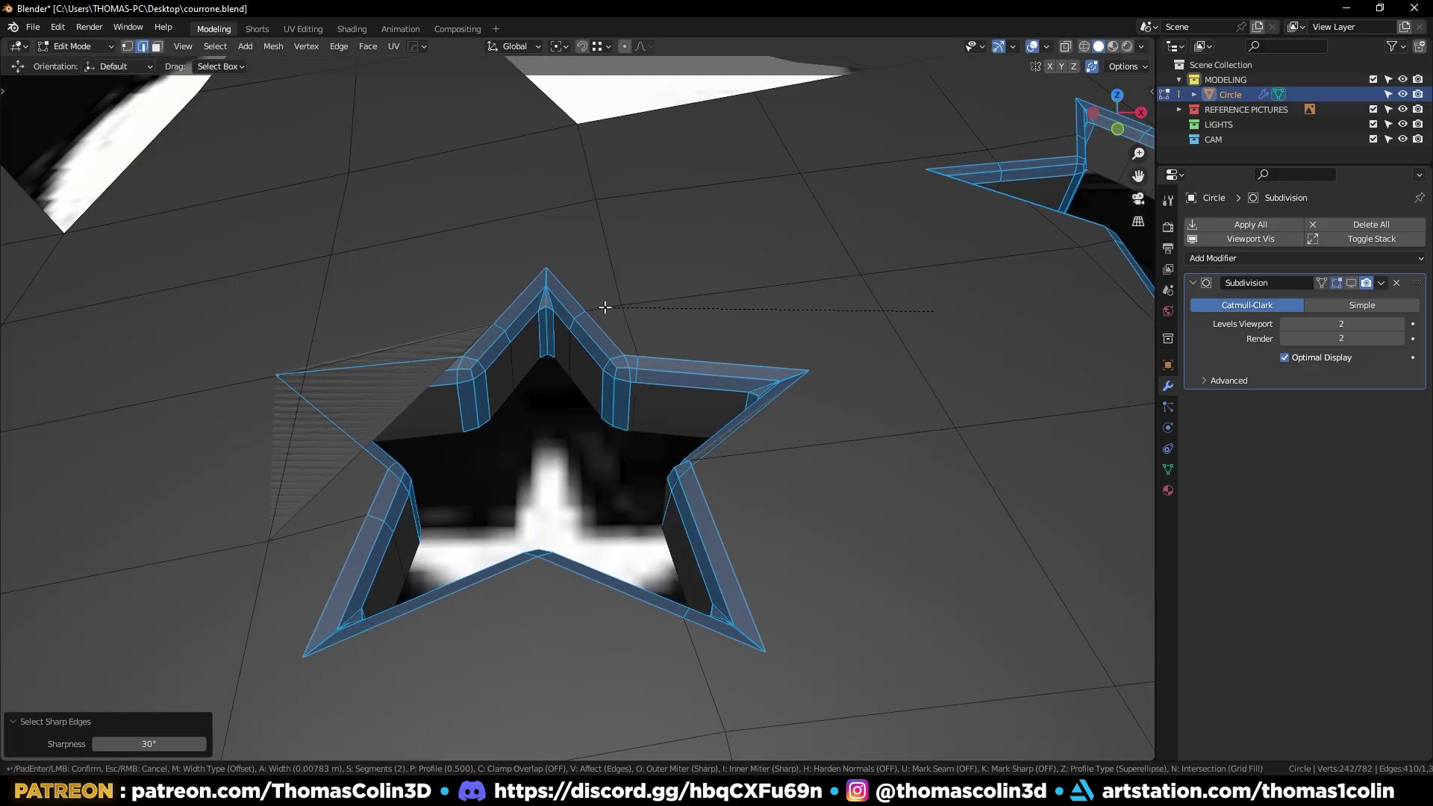
{"action": "key", "text": "p"}
{"action": "key", "text": "a"}
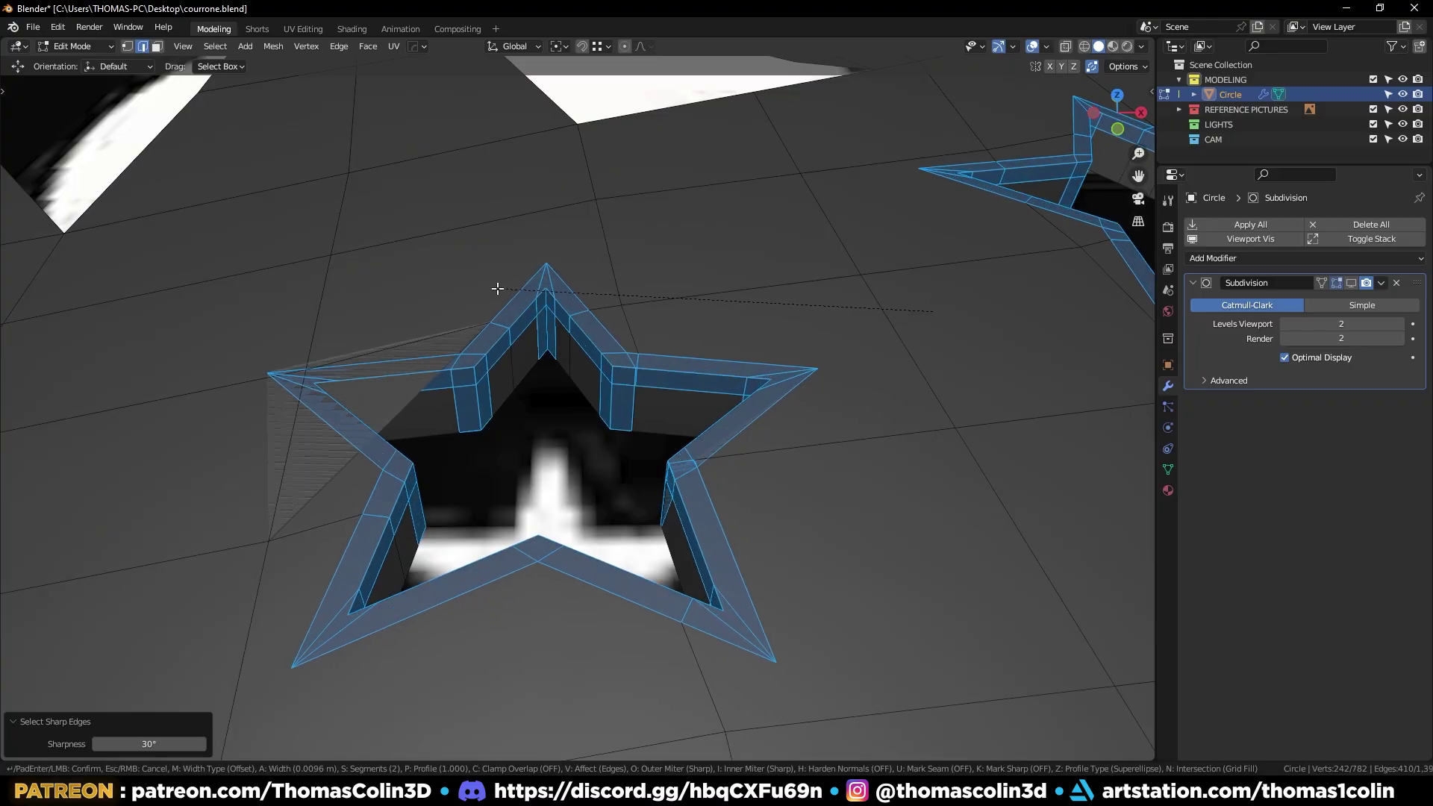
{"action": "left_click", "coordinate": [498, 289]}
Select the inner wall face loops of both star holes, grow the selection by one ring and delete the faces
{"action": "key", "text": "alt+a"}
{"action": "key", "text": "3"}
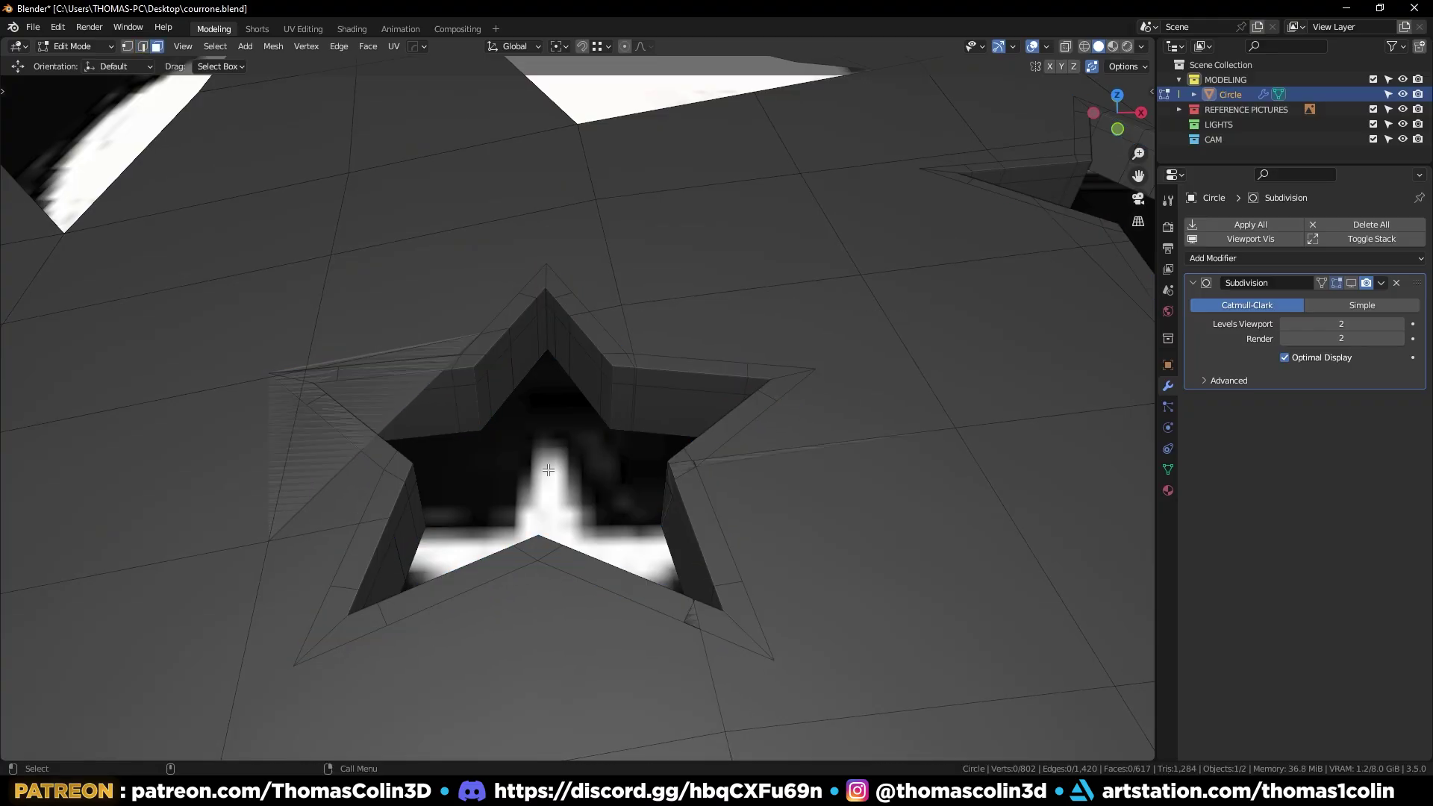
{"action": "left_click", "coordinate": [613, 403], "text": "alt"}
{"action": "middle_click_drag", "start_coordinate": [717, 359], "coordinate": [273, 365], "text": "shift"}
{"action": "left_click", "coordinate": [799, 189], "text": "alt+shift"}
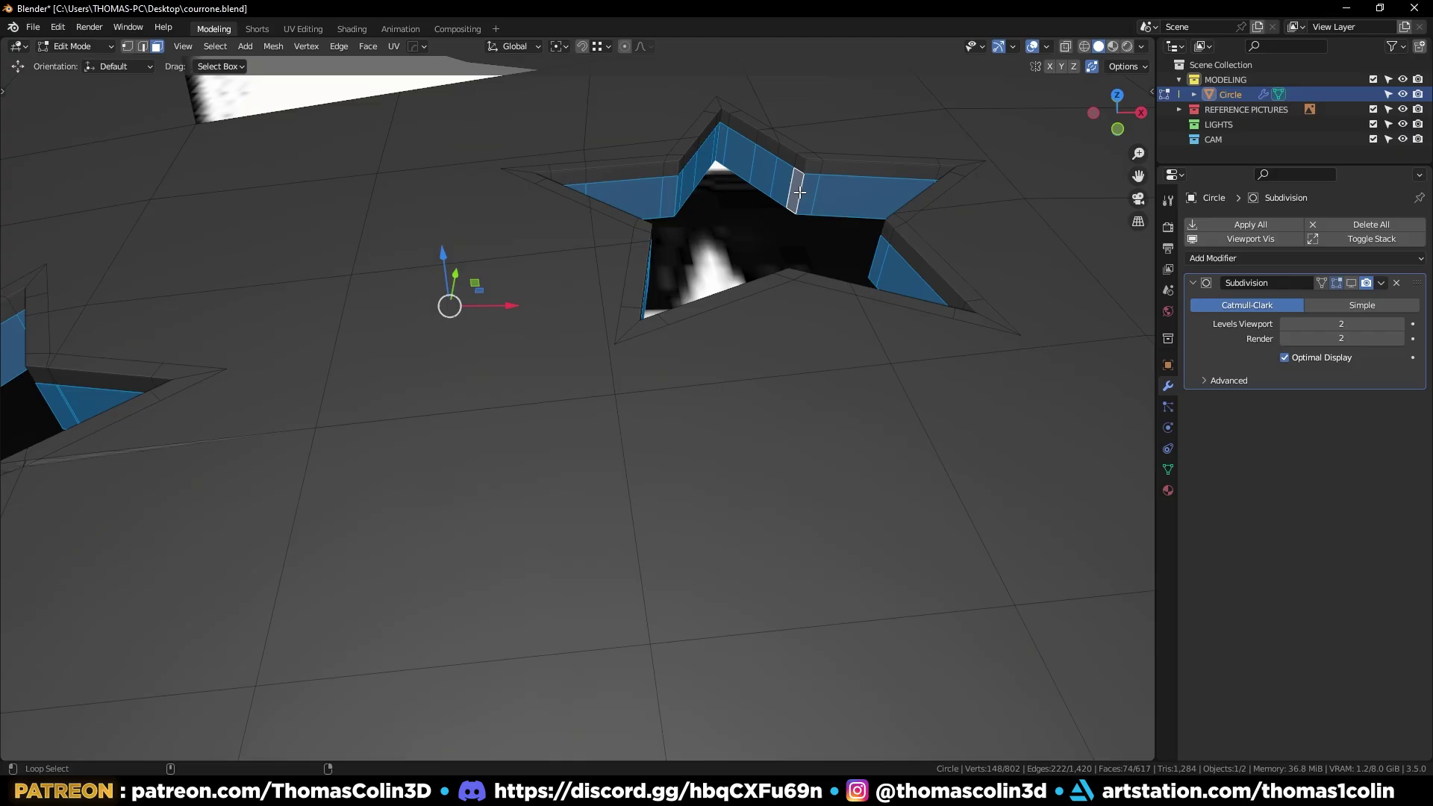
{"action": "middle_click_drag", "start_coordinate": [738, 231], "coordinate": [861, 265], "text": "shift"}
{"action": "key", "text": "ctrl+KP_Add"}
{"action": "key", "text": "x"}
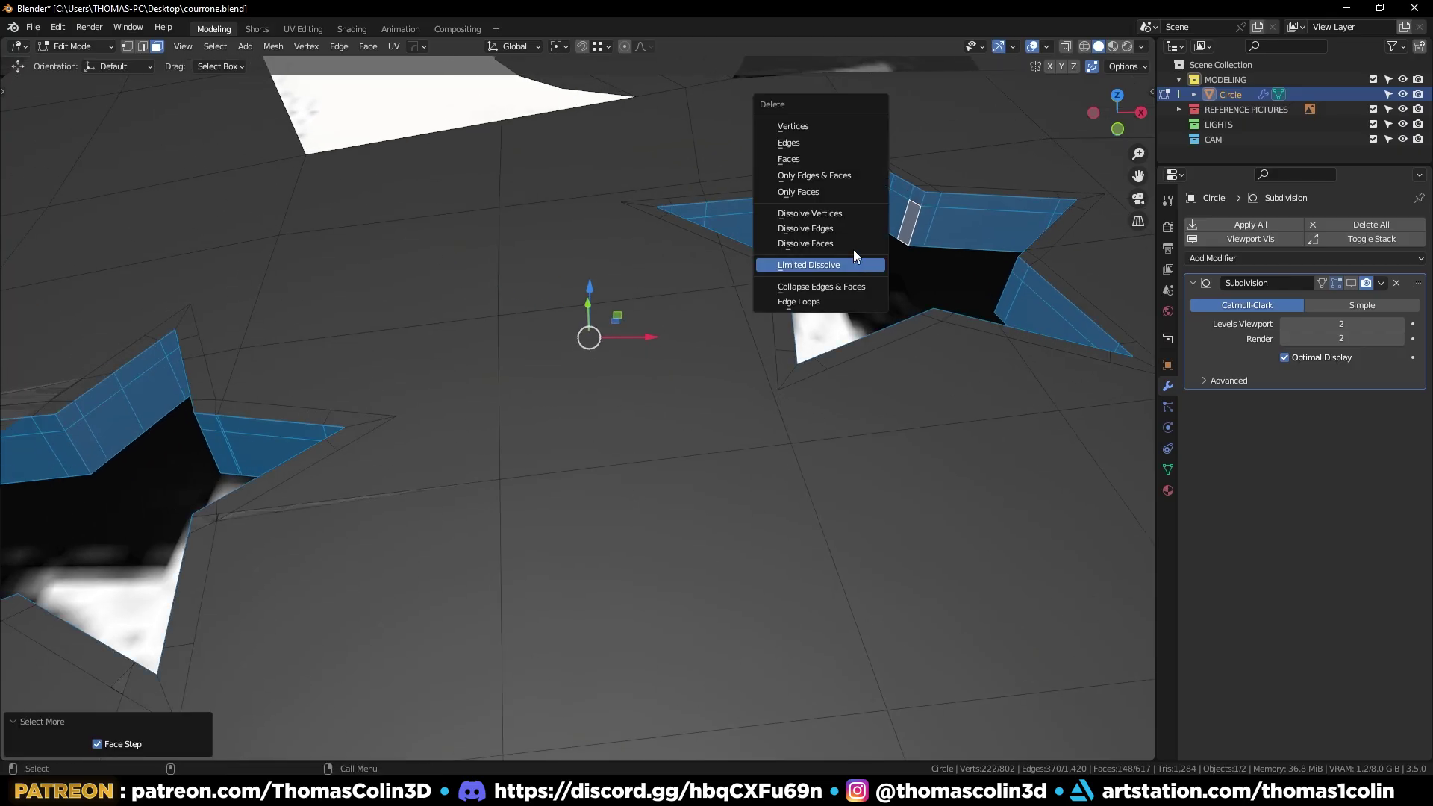
{"action": "left_click", "coordinate": [822, 161]}
Dissolve the grid edges running into the larger star hole's border on both sides of its upper tip
{"action": "key", "text": "KP_7"}
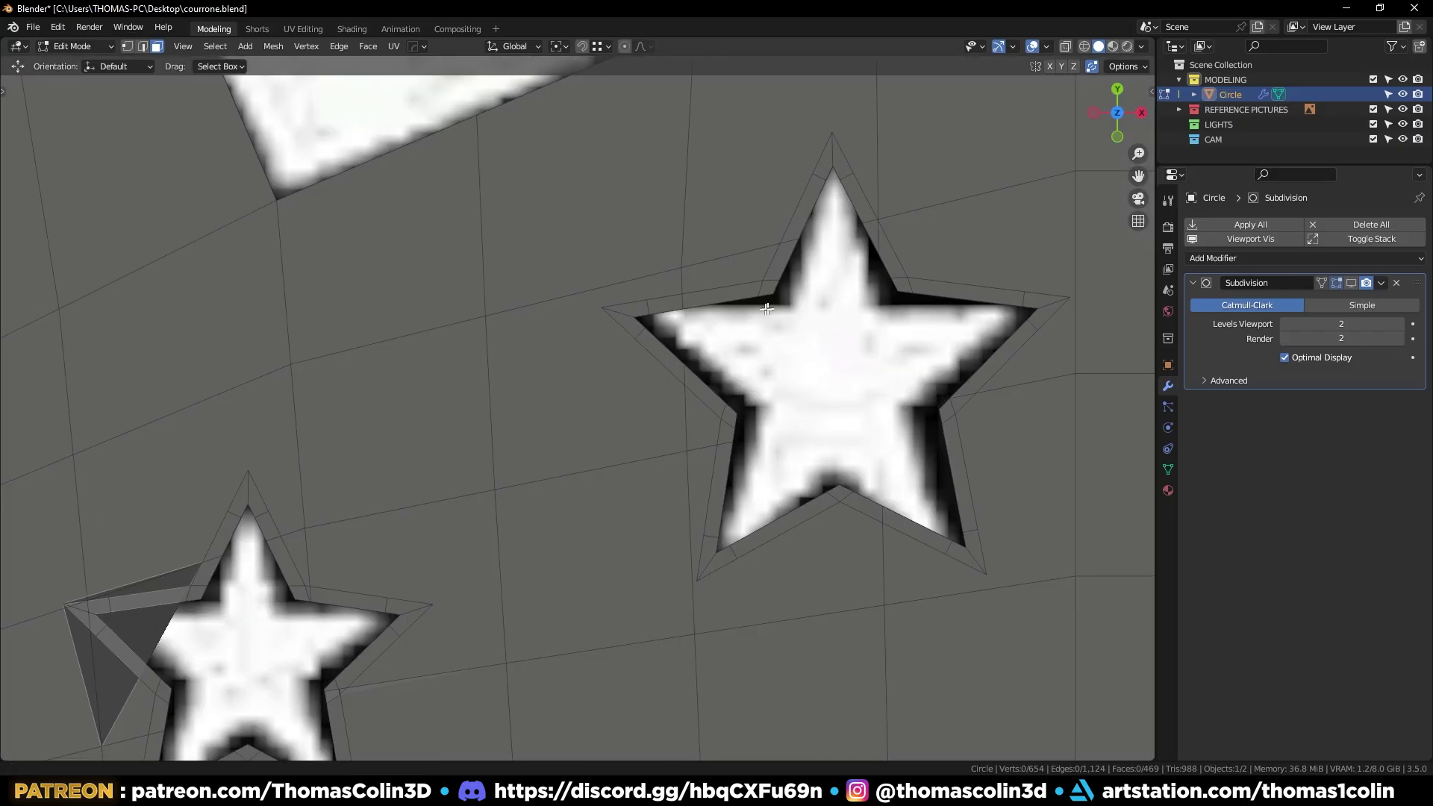
{"action": "scroll", "coordinate": [589, 404], "scroll_direction": "up", "scroll_amount": 2}
{"action": "middle_click_drag", "start_coordinate": [589, 404], "coordinate": [671, 356], "text": "ctrl"}
{"action": "middle_click_drag", "start_coordinate": [671, 356], "coordinate": [585, 433], "text": "shift"}
{"action": "key", "text": "2"}
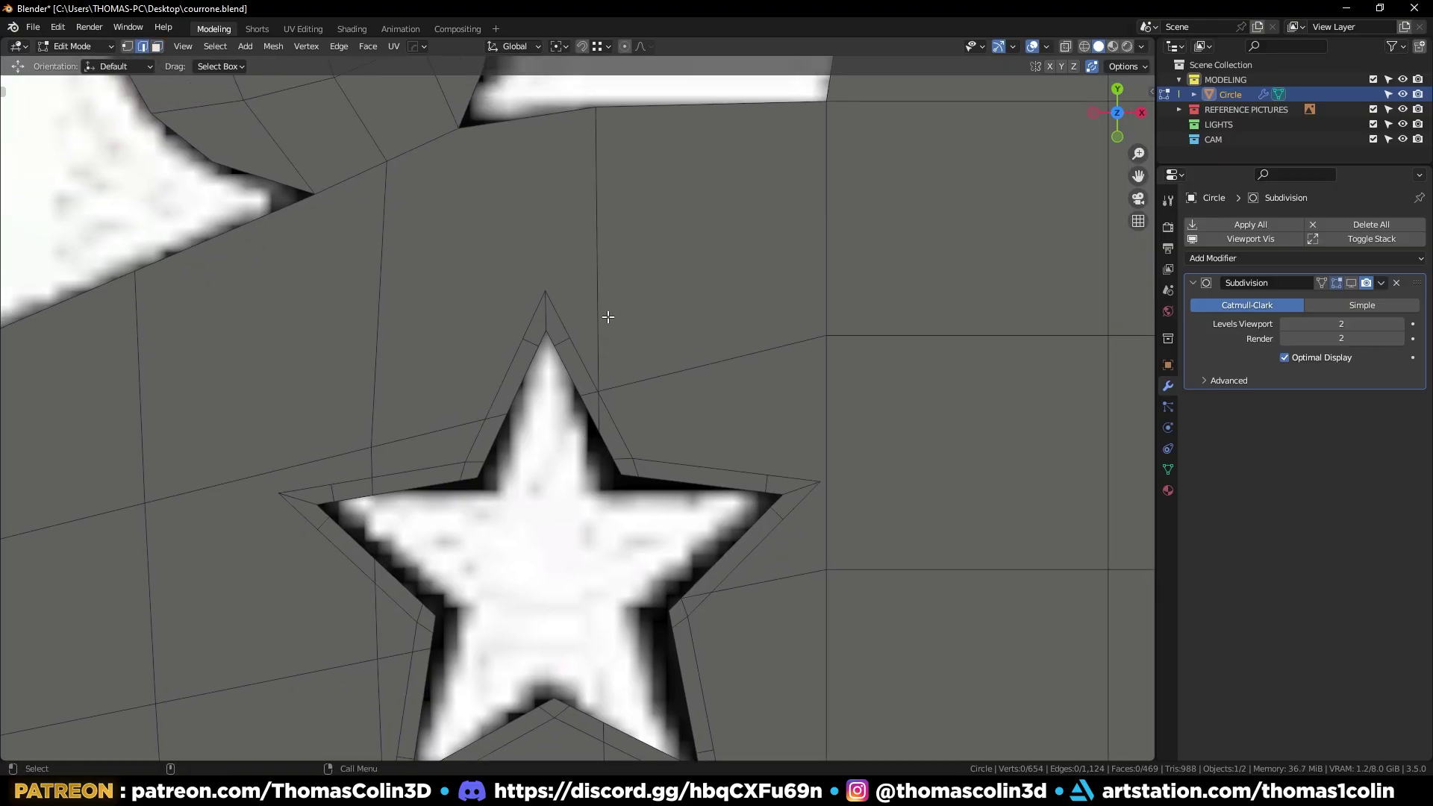
{"action": "left_click", "coordinate": [636, 382], "text": "shift"}
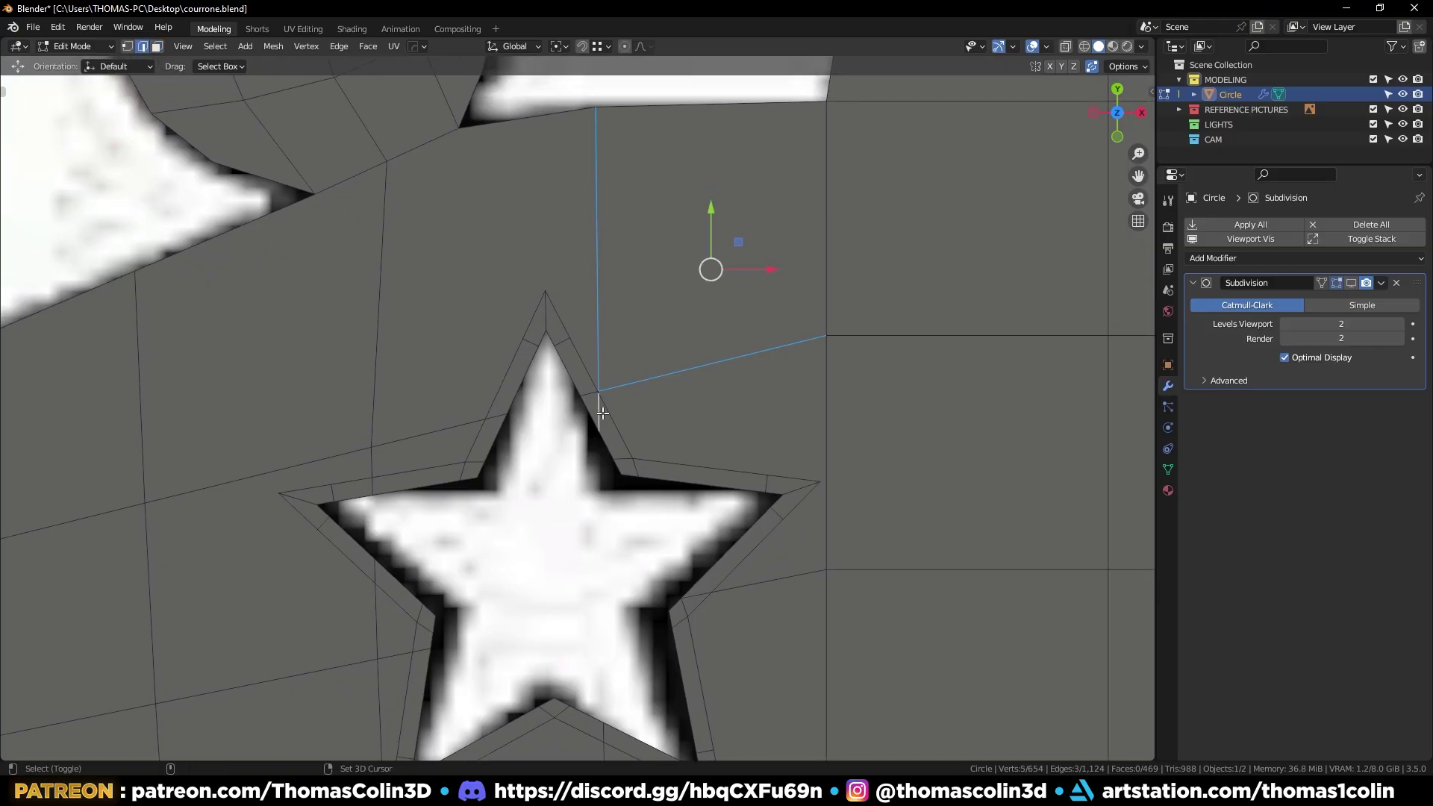
{"action": "key", "text": "ctrl+x"}
{"action": "left_click", "coordinate": [586, 395]}
{"action": "key", "text": "ctrl+x"}
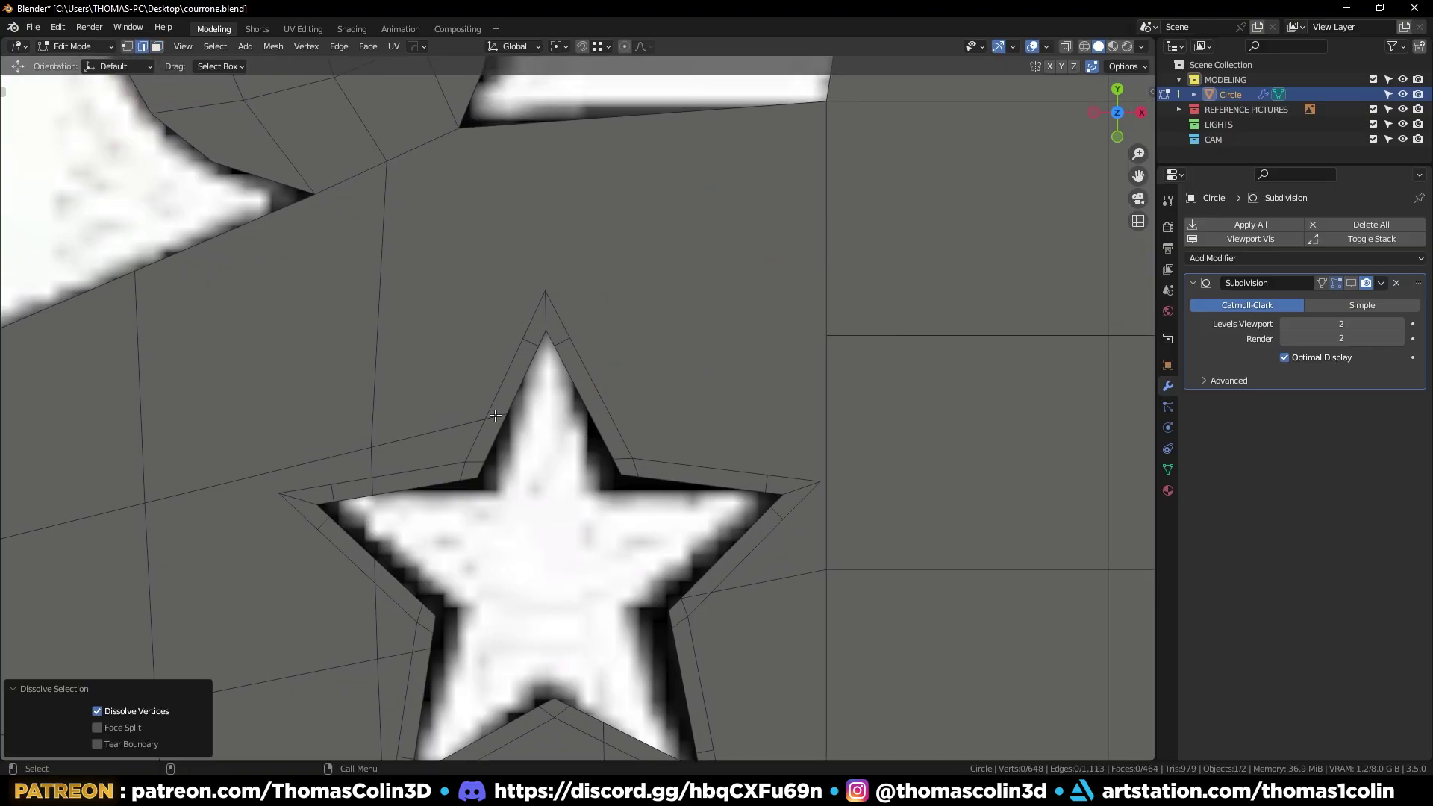
{"action": "left_click", "coordinate": [500, 417]}
{"action": "key", "text": "ctrl+x"}
Dissolve the grid edges meeting the larger star's right inner corner and the one beneath its bottom notch
{"action": "left_click", "coordinate": [699, 595]}
{"action": "middle_click_drag", "start_coordinate": [699, 594], "coordinate": [687, 380], "text": "shift"}
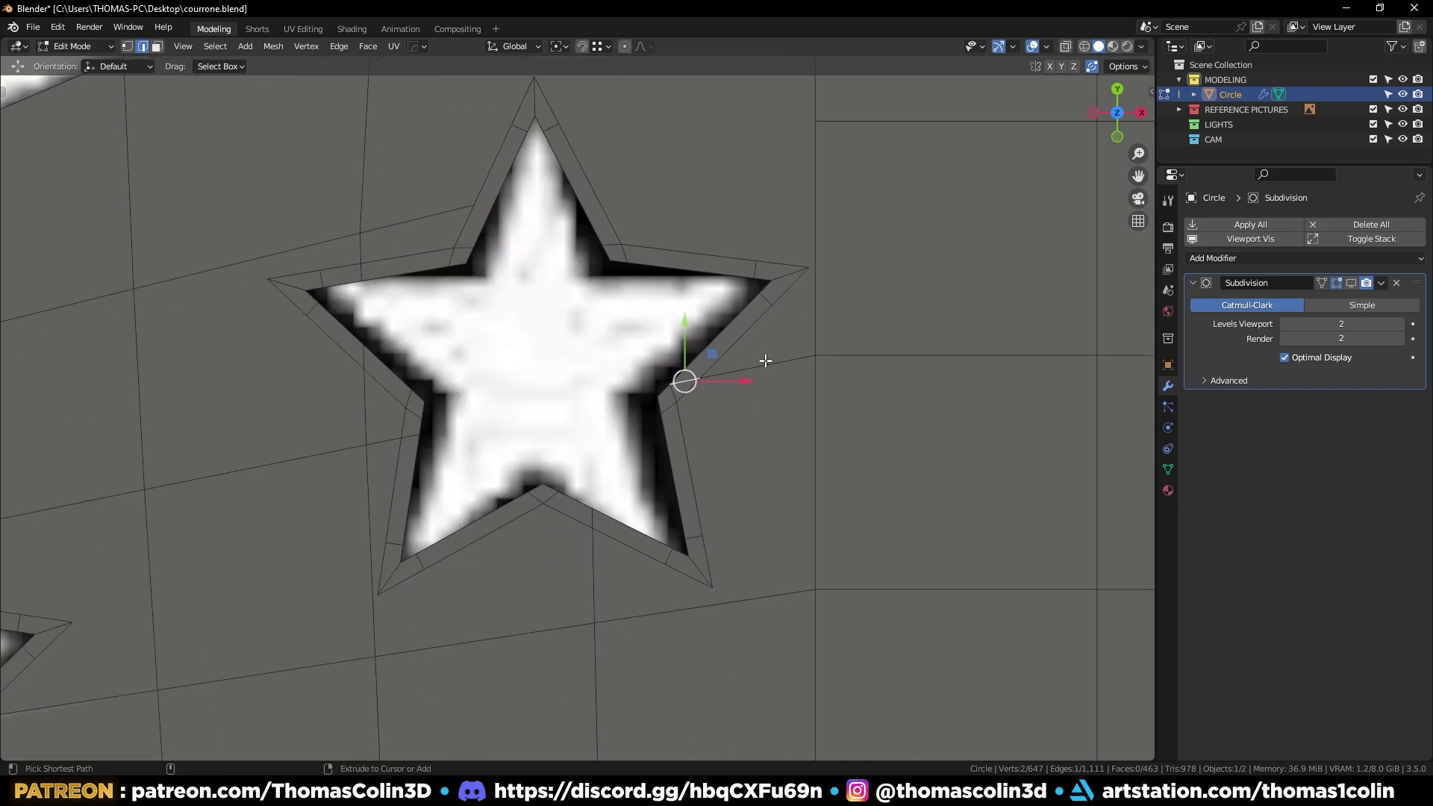
{"action": "left_click", "coordinate": [761, 364], "text": "shift"}
{"action": "key", "text": "ctrl+x"}
{"action": "left_click", "coordinate": [591, 520]}
{"action": "key", "text": "ctrl+x"}
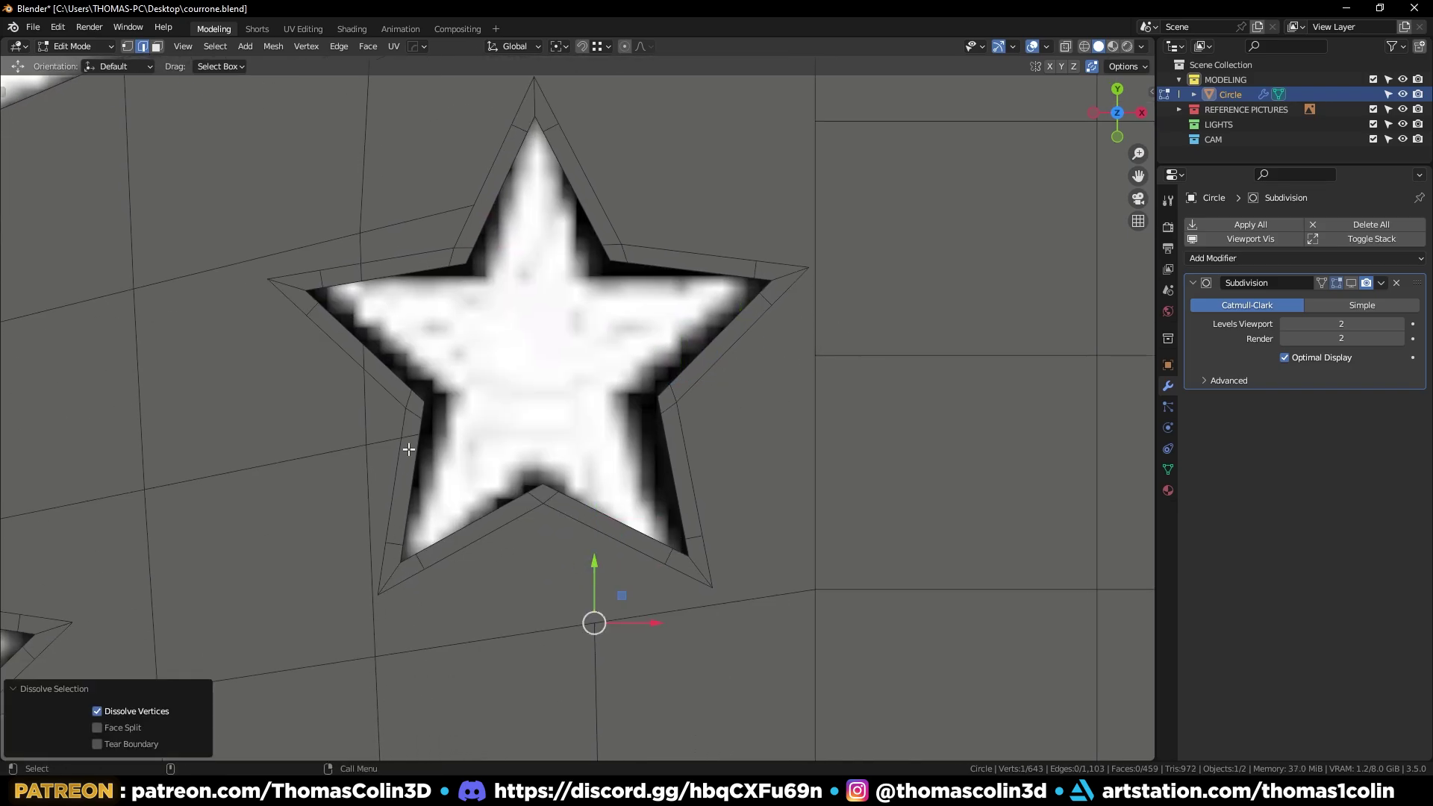
Dissolve the grid edges running into the larger star hole's left tip and its left inner corner
{"action": "left_click", "coordinate": [384, 445]}
{"action": "left_click", "coordinate": [309, 455], "text": "shift"}
{"action": "key", "text": "ctrl+x"}
{"action": "middle_click_drag", "start_coordinate": [359, 446], "coordinate": [521, 454], "text": "shift"}
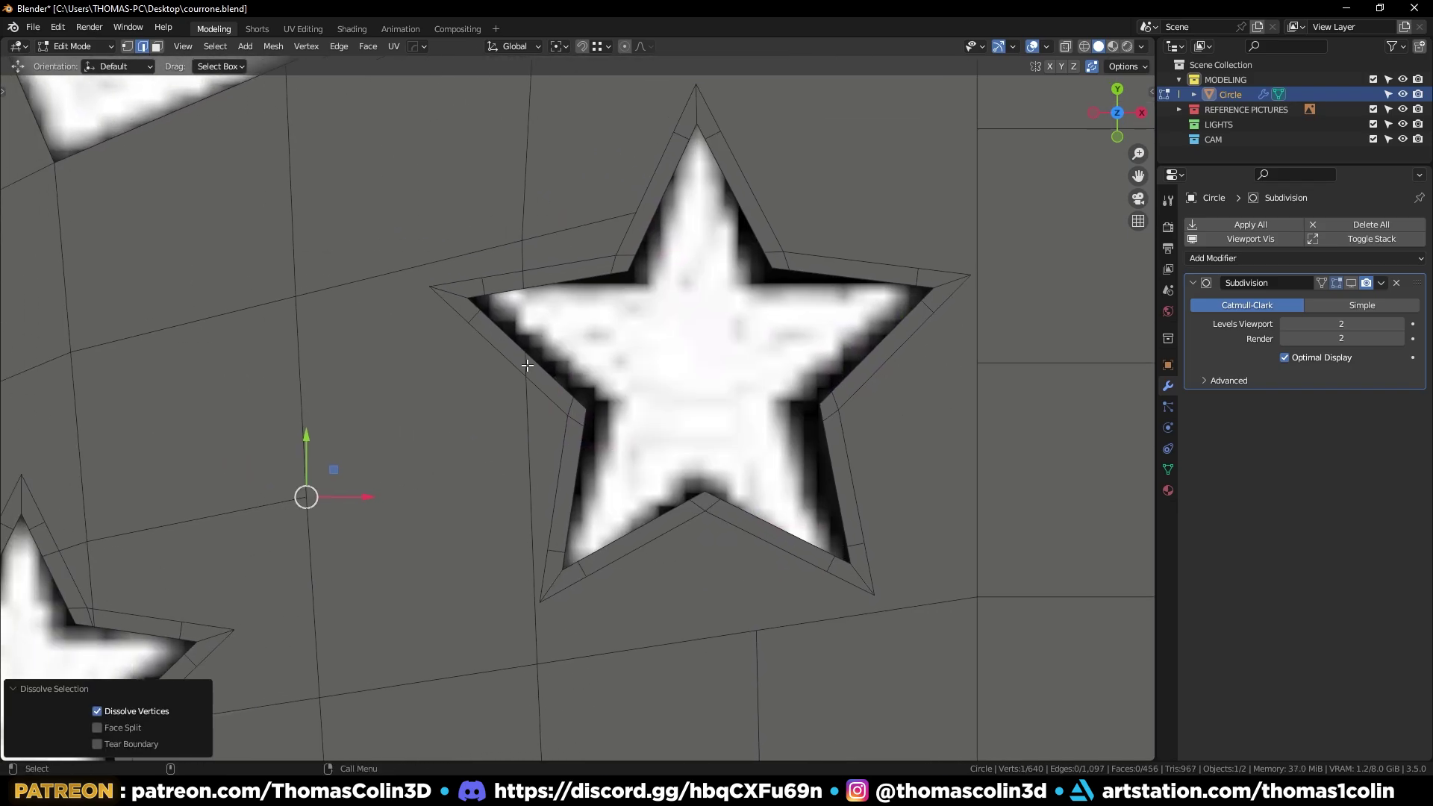
{"action": "left_click", "coordinate": [528, 365]}
{"action": "key", "text": "ctrl+x"}
{"action": "left_click", "coordinate": [528, 285]}
{"action": "left_click", "coordinate": [529, 259], "text": "shift"}
{"action": "key", "text": "ctrl+x"}
{"action": "right_click_drag", "start_coordinate": [681, 307], "coordinate": [747, 325], "text": "alt"}
{"action": "left_click", "coordinate": [750, 324]}
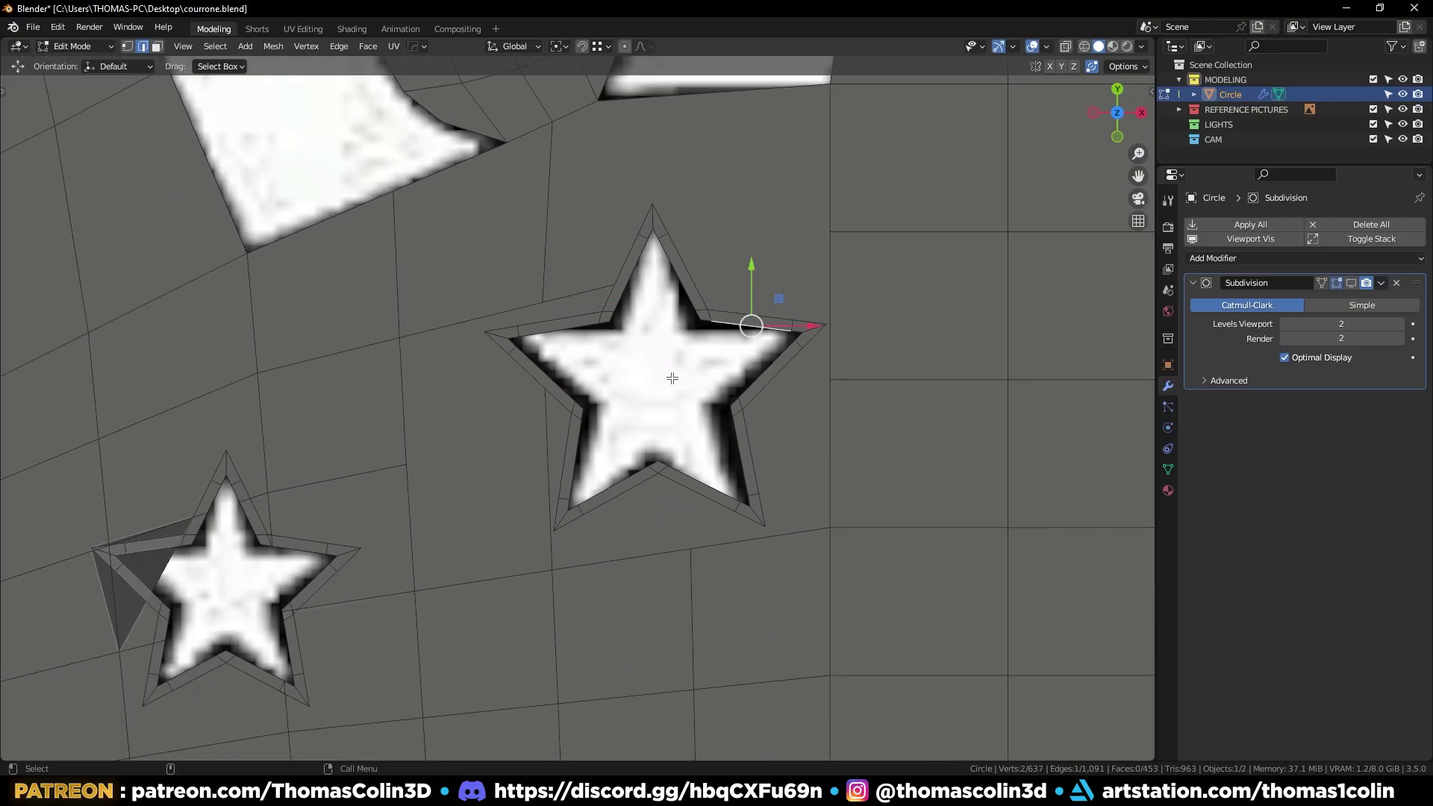
Dissolve the grid edge pieces running into the smaller star hole's border above its left tip
{"action": "middle_click_drag", "start_coordinate": [342, 576], "coordinate": [720, 390], "text": "alt"}
{"action": "right_click_drag", "start_coordinate": [720, 390], "coordinate": [567, 283], "text": "alt"}
{"action": "left_click", "coordinate": [567, 284]}
{"action": "key", "text": "ctrl+x"}
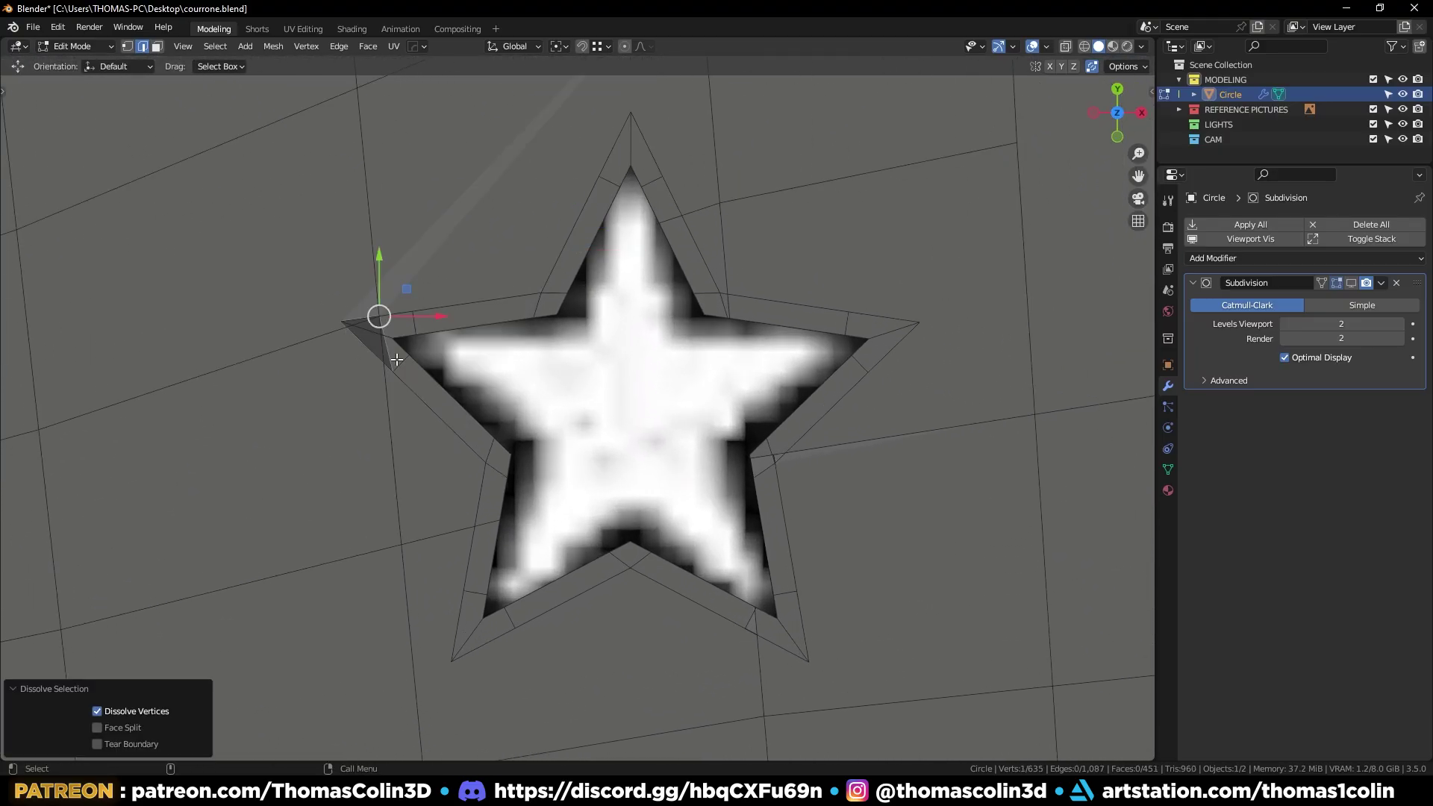
Slide the grid vertex at the smaller star's left tip outward by about 0.2 and dissolve the grid edge entering the star's left side
{"action": "left_click", "coordinate": [369, 324]}
{"action": "key", "text": "1"}
{"action": "key", "text": "shift+v"}
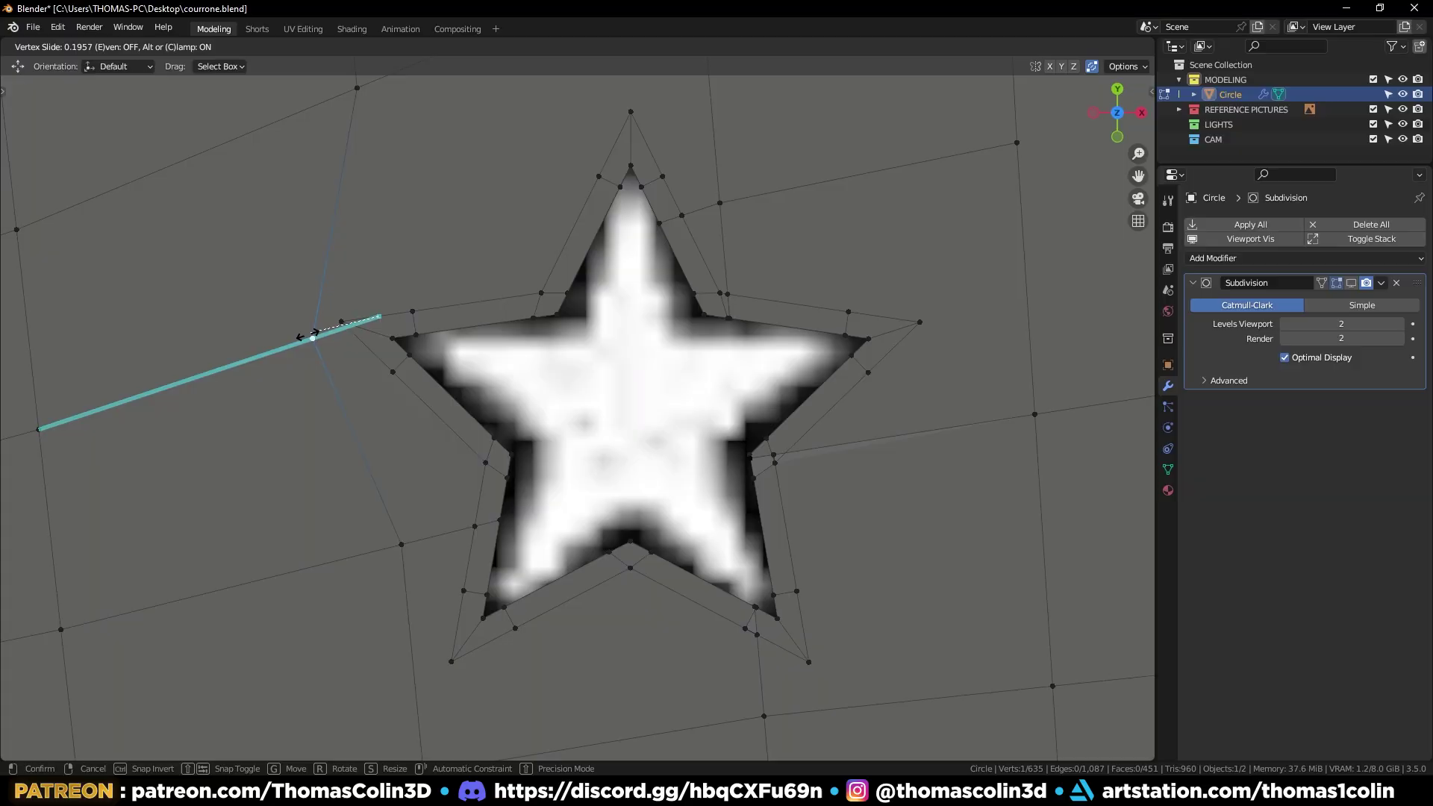
{"action": "left_click", "coordinate": [306, 336]}
{"action": "key", "text": "alt+a"}
{"action": "key", "text": "ctrl+x"}
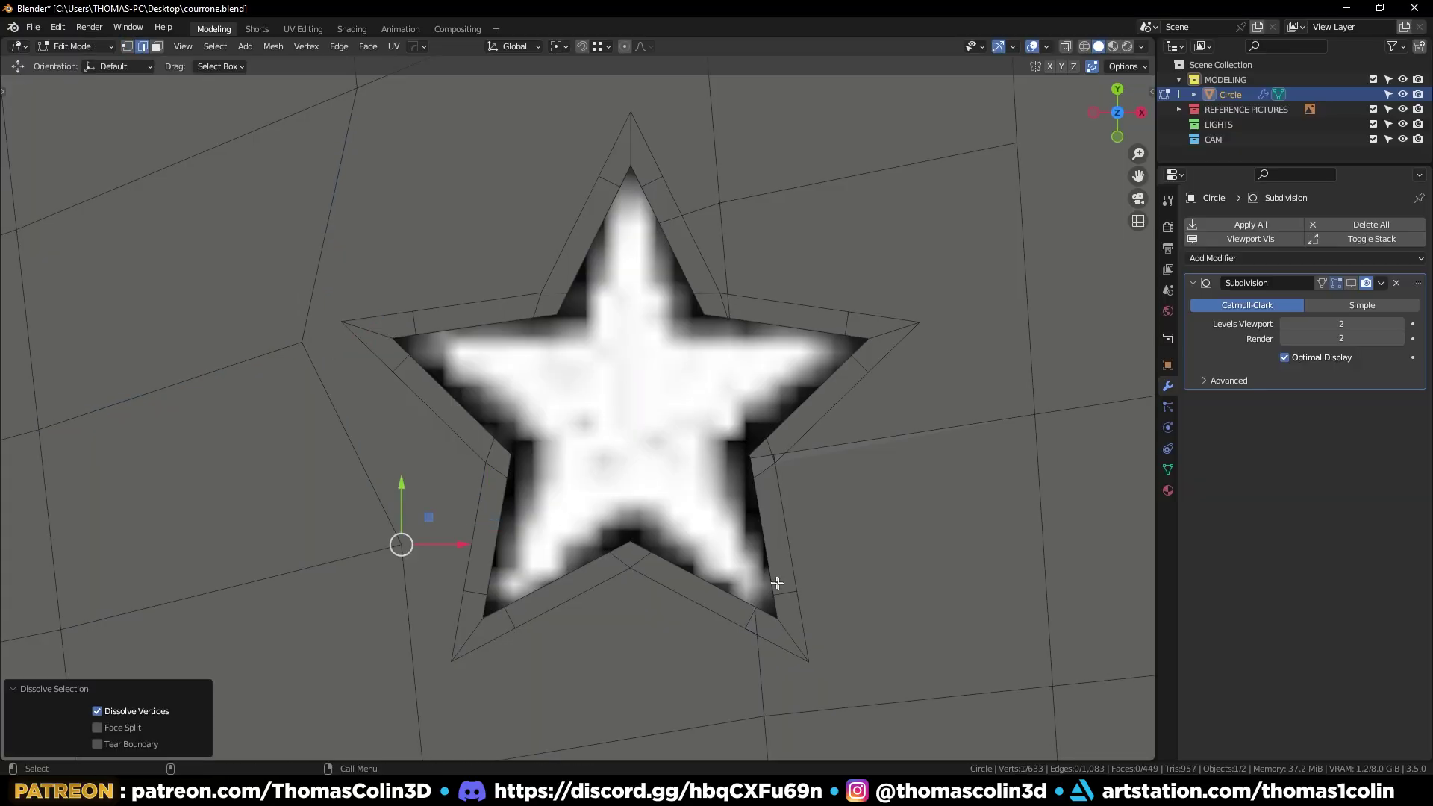
Dissolve the grid edge pieces crossing the smaller star's border beside its lower right tip
{"action": "key", "text": "1"}
{"action": "left_click", "coordinate": [748, 631]}
{"action": "key", "text": "g"}
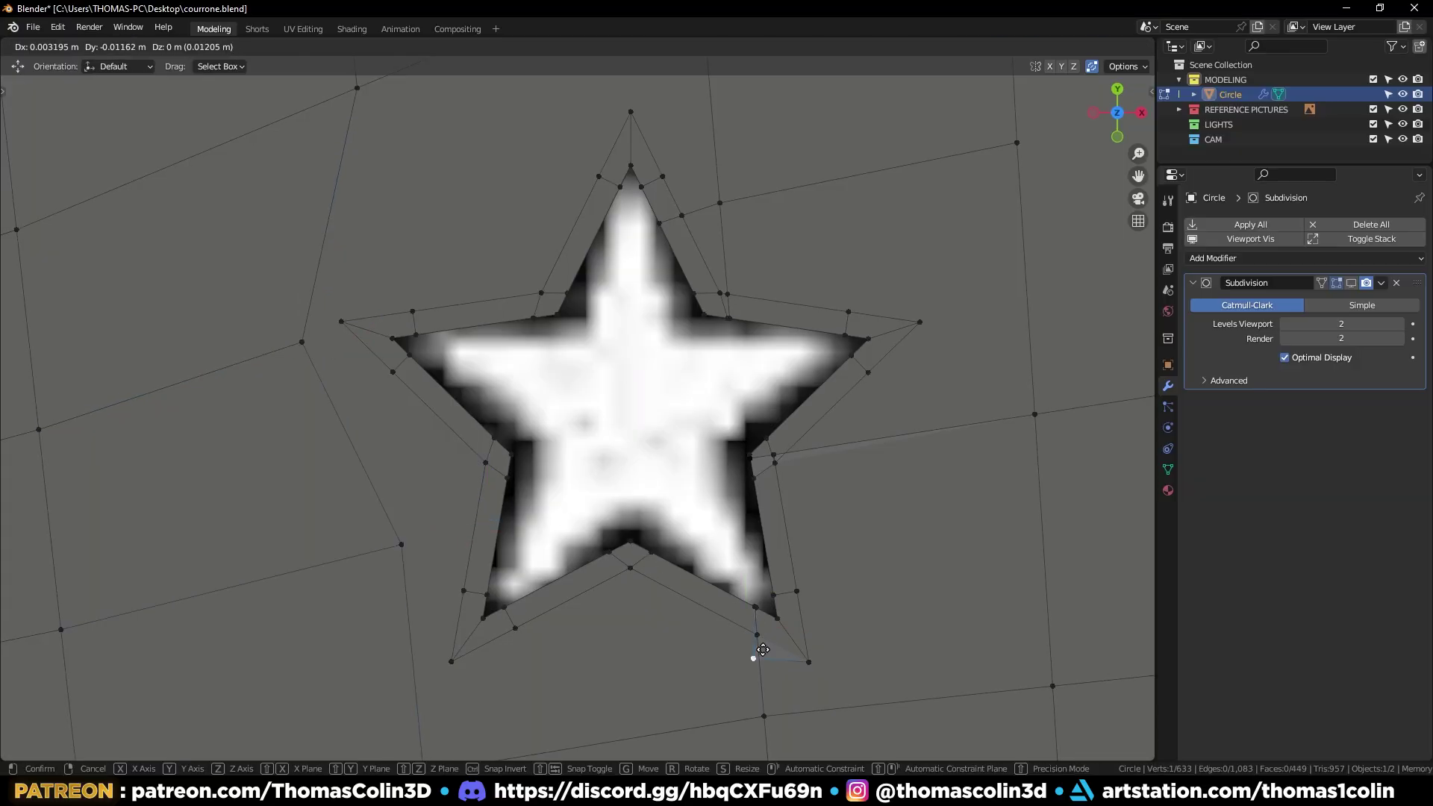
{"action": "right_click", "coordinate": [758, 648]}
{"action": "middle_click_drag", "start_coordinate": [765, 599], "coordinate": [746, 510], "text": "shift"}
{"action": "left_click", "coordinate": [739, 532], "text": "shift"}
{"action": "key", "text": "KP_Decimal"}
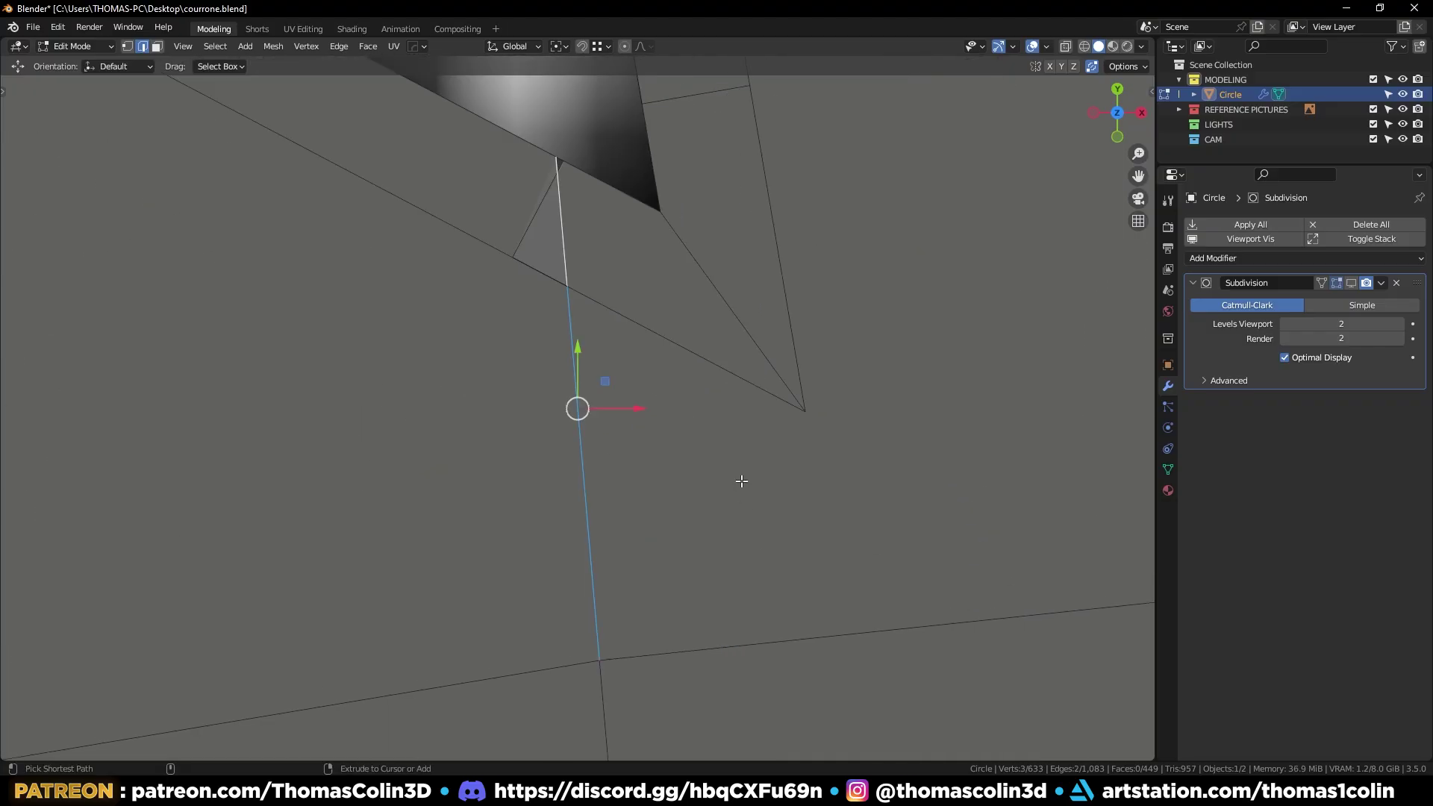
{"action": "key", "text": "ctrl+x"}
Dissolve the short edge piece inside the border at the smaller star's right inner corner
{"action": "scroll", "coordinate": [717, 463], "scroll_direction": "down", "scroll_amount": 7}
{"action": "middle_click_drag", "start_coordinate": [608, 216], "coordinate": [669, 396], "text": "shift"}
{"action": "scroll", "coordinate": [669, 396], "scroll_direction": "up", "scroll_amount": 3}
{"action": "middle_click_drag", "start_coordinate": [695, 332], "coordinate": [564, 403], "text": "shift"}
{"action": "key", "text": "1"}
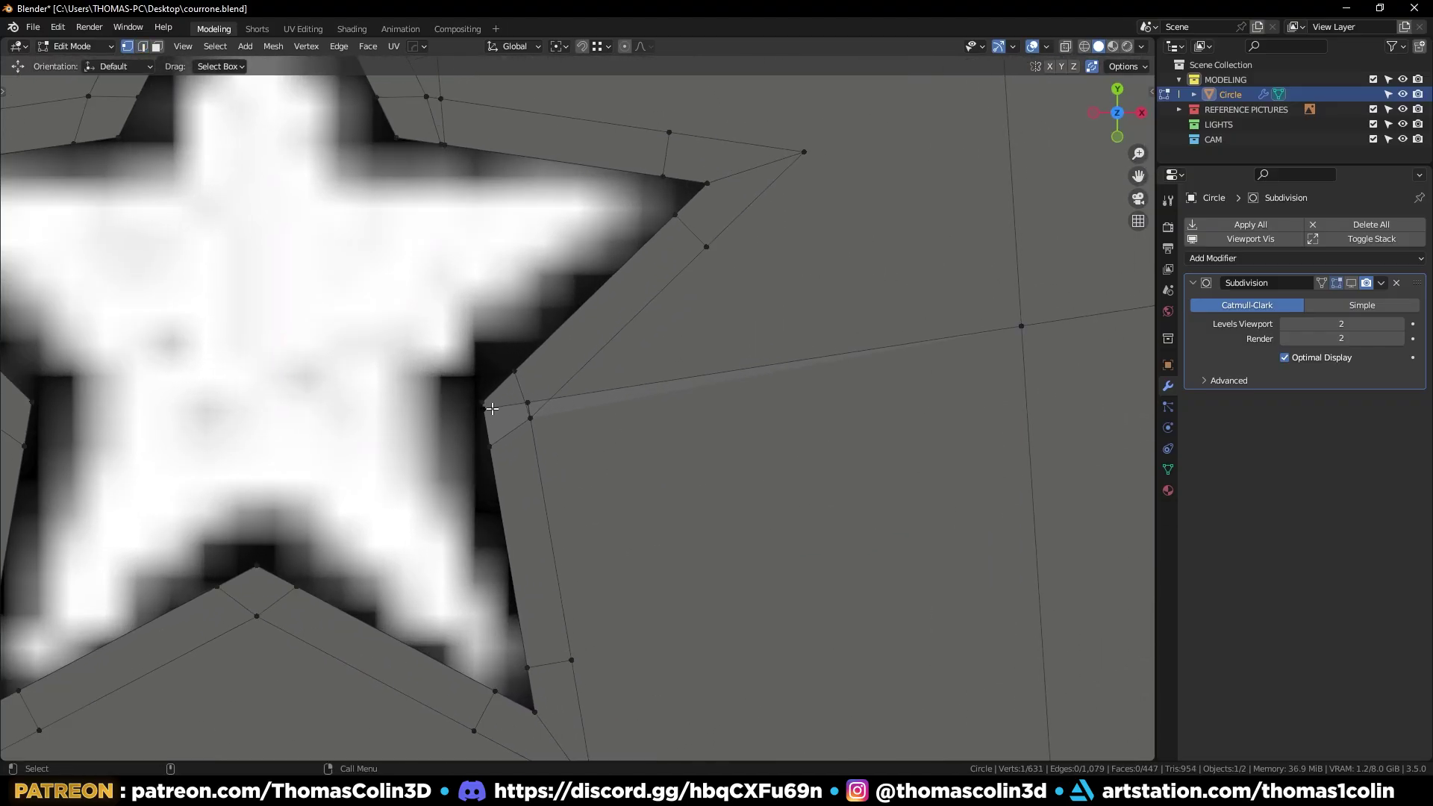
{"action": "key", "text": "ctrl+x"}
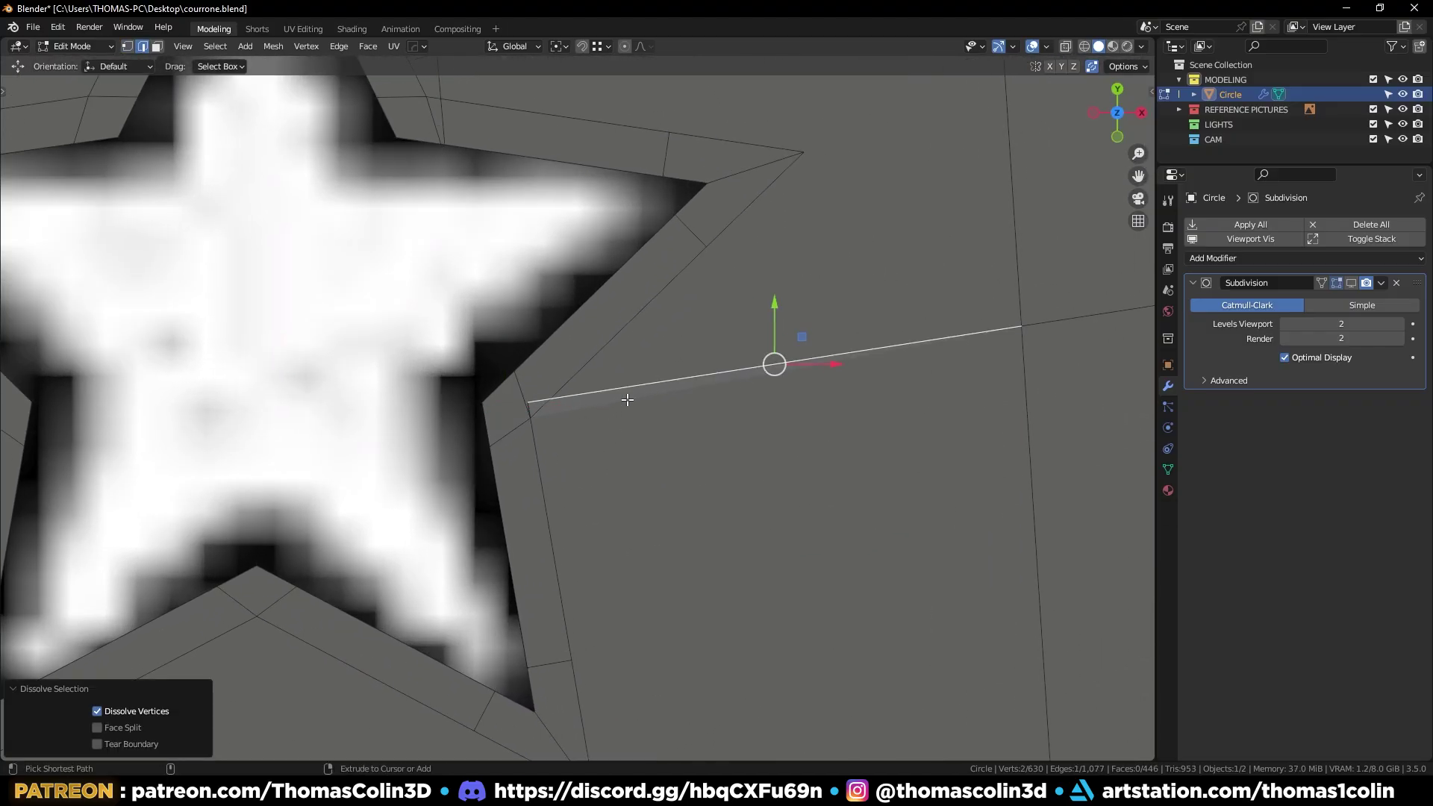
Pull the extra grid vertex away from the smaller star's right inner corner and snap it onto the border's corner vertex to merge them
{"action": "left_click", "coordinate": [617, 389]}
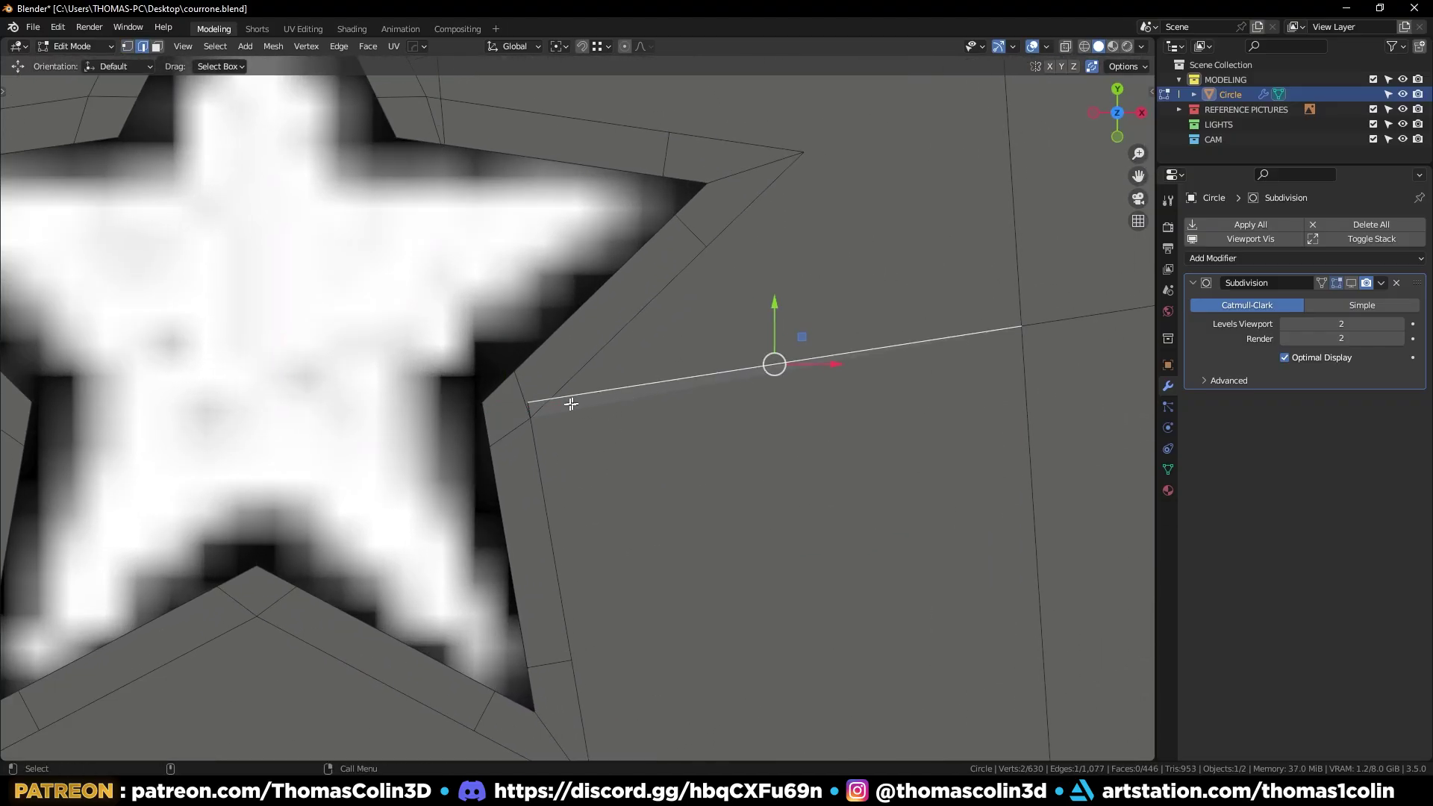
{"action": "key", "text": "1"}
{"action": "left_click", "coordinate": [531, 404]}
{"action": "key", "text": "g"}
{"action": "left_click", "coordinate": [621, 410]}
{"action": "left_click", "coordinate": [687, 403]}
{"action": "scroll", "coordinate": [597, 420], "scroll_direction": "down", "scroll_amount": 2}
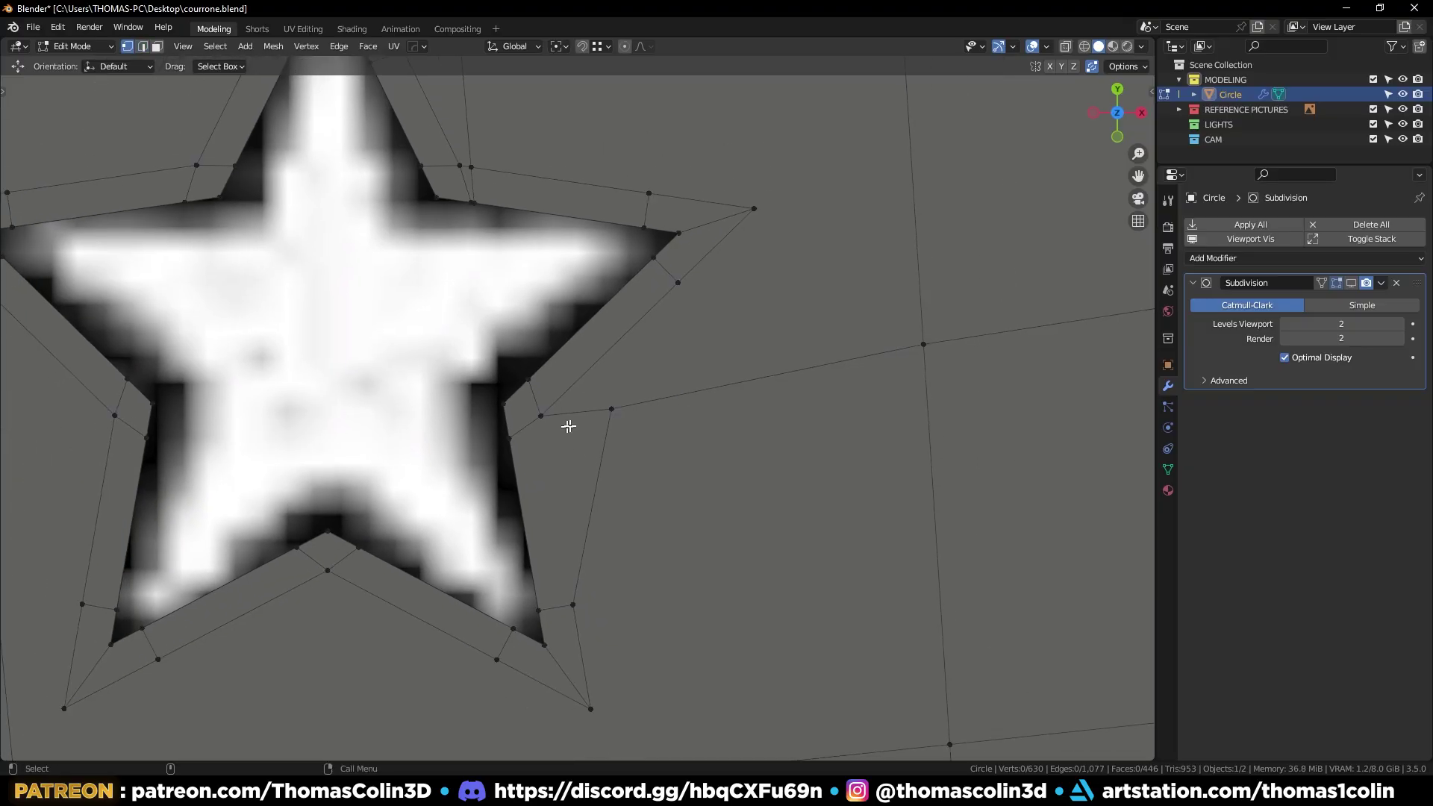
{"action": "left_click", "coordinate": [612, 410]}
{"action": "key", "text": "g"}
{"action": "key", "text": "shift+Tab"}
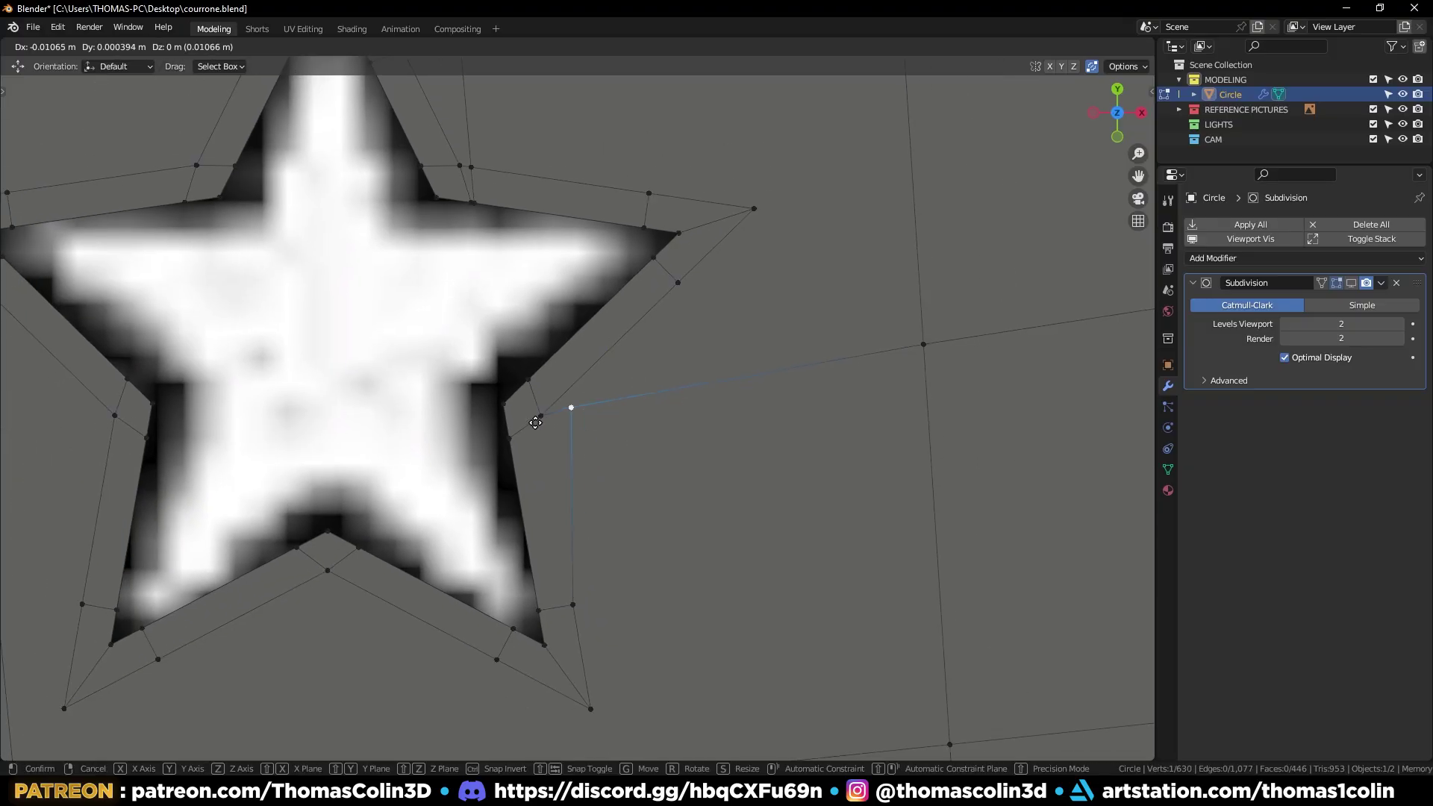
{"action": "left_click", "coordinate": [544, 415]}
Try to dissolve the grid edge meeting the smaller star's right inner corner
{"action": "key", "text": "2"}
{"action": "left_click", "coordinate": [659, 396]}
{"action": "key", "text": "ctrl+x"}
{"action": "key", "text": "ctrl+z"}
Dissolve the grid edges meeting the right side of the smaller star's upper tip and the vertical one beneath them
{"action": "middle_click_drag", "start_coordinate": [768, 371], "coordinate": [779, 409], "text": "ctrl"}
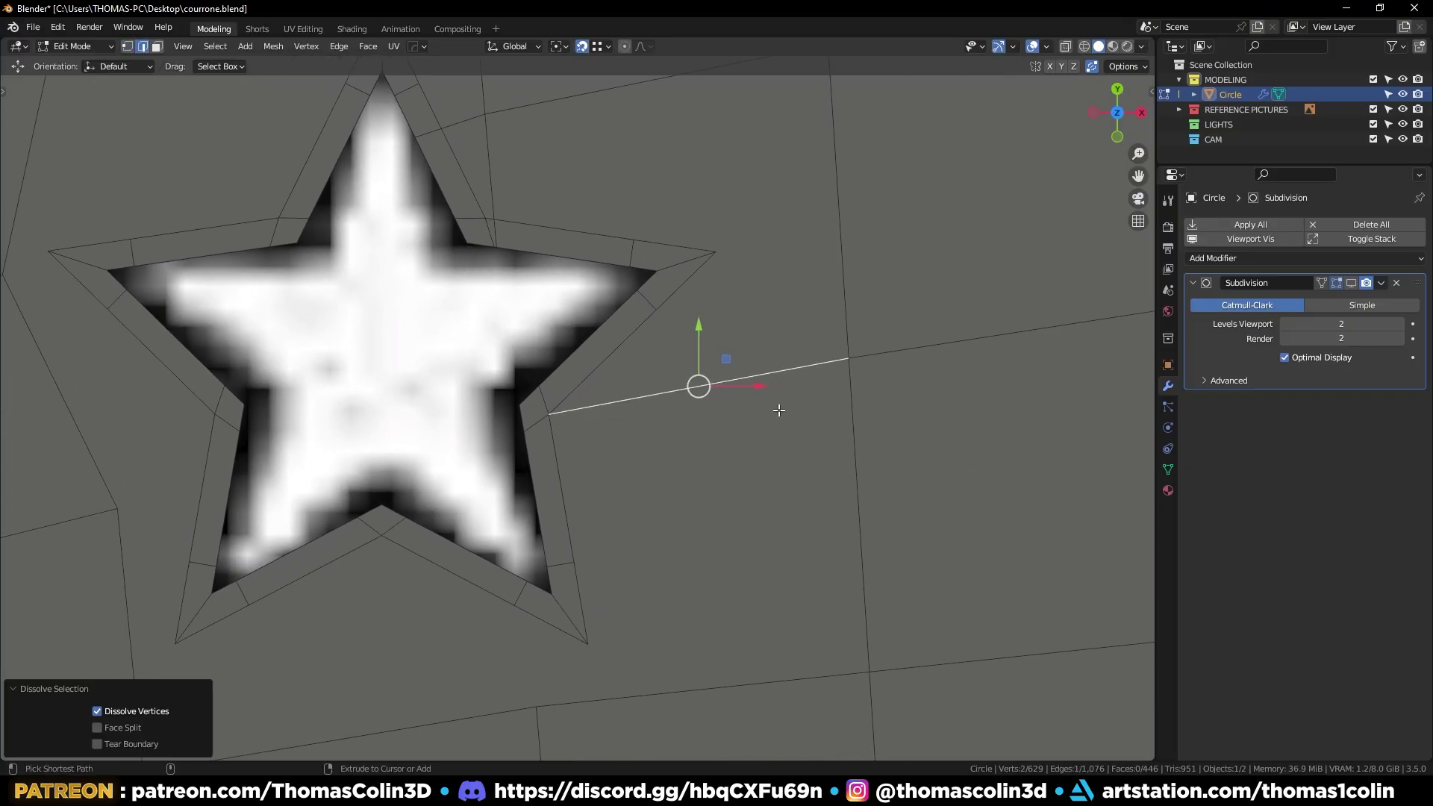
{"action": "middle_click_drag", "start_coordinate": [709, 309], "coordinate": [778, 406], "text": "shift"}
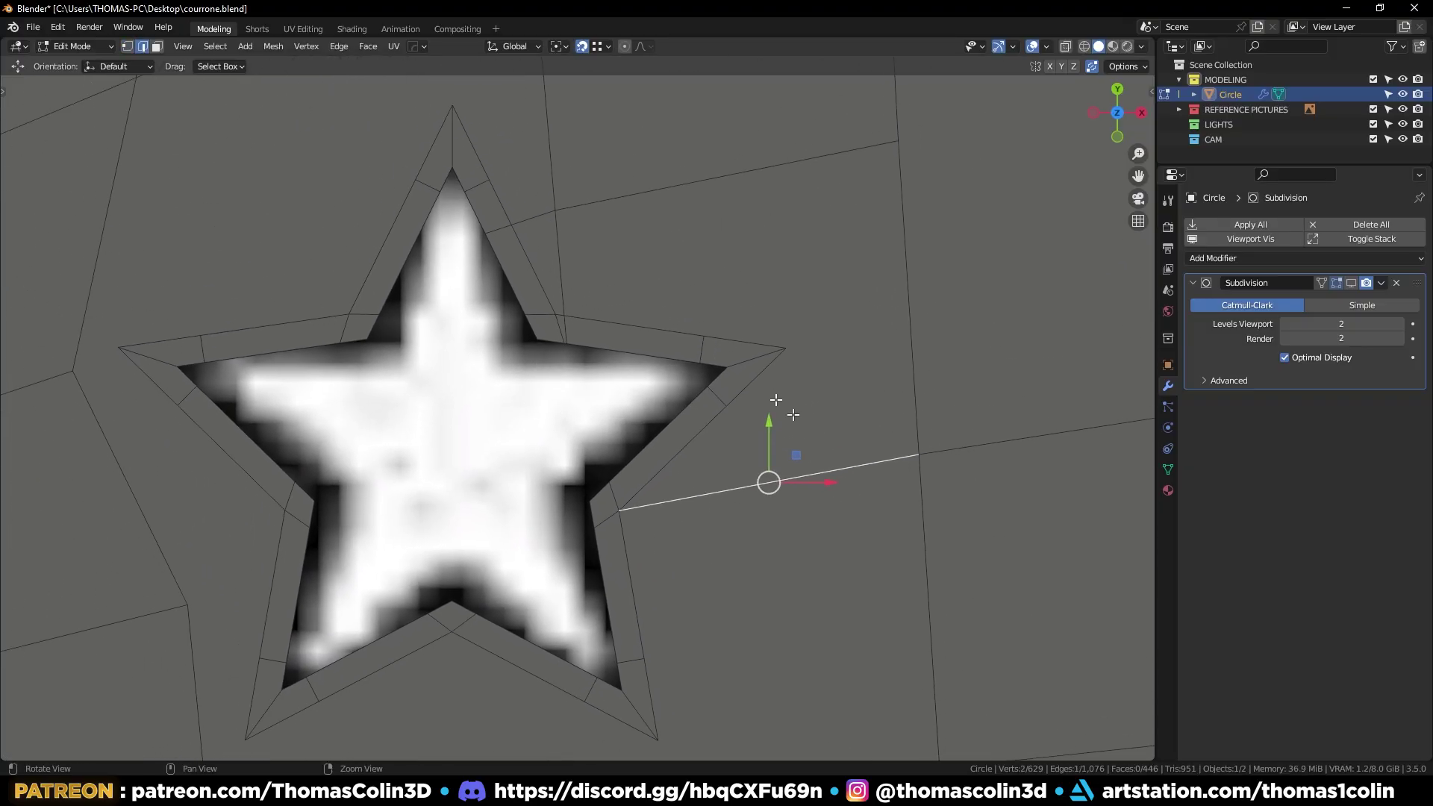
{"action": "middle_click_drag", "start_coordinate": [490, 230], "coordinate": [571, 380], "text": "shift"}
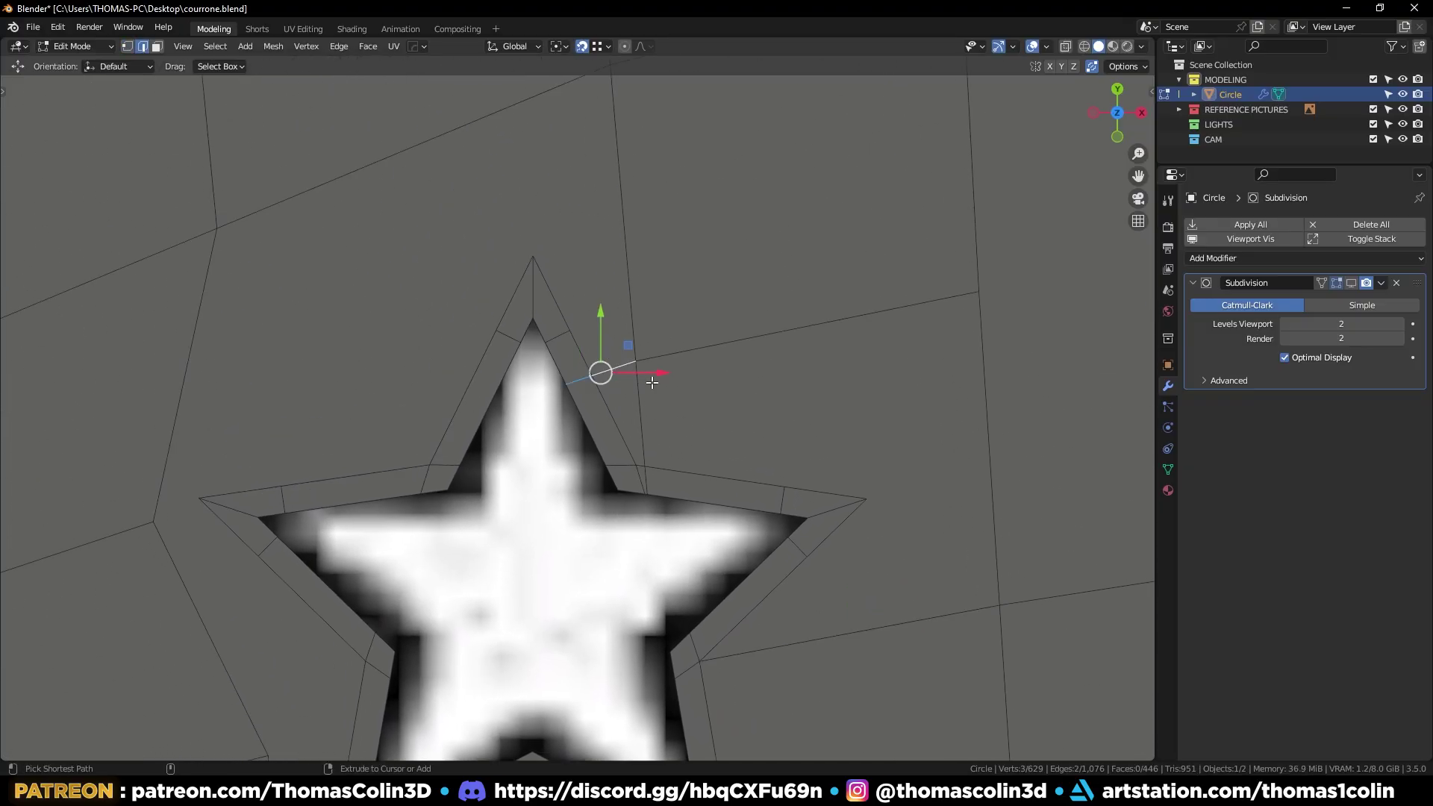
{"action": "key", "text": "ctrl+x"}
{"action": "left_click", "coordinate": [648, 480]}
{"action": "key", "text": "ctrl+x"}
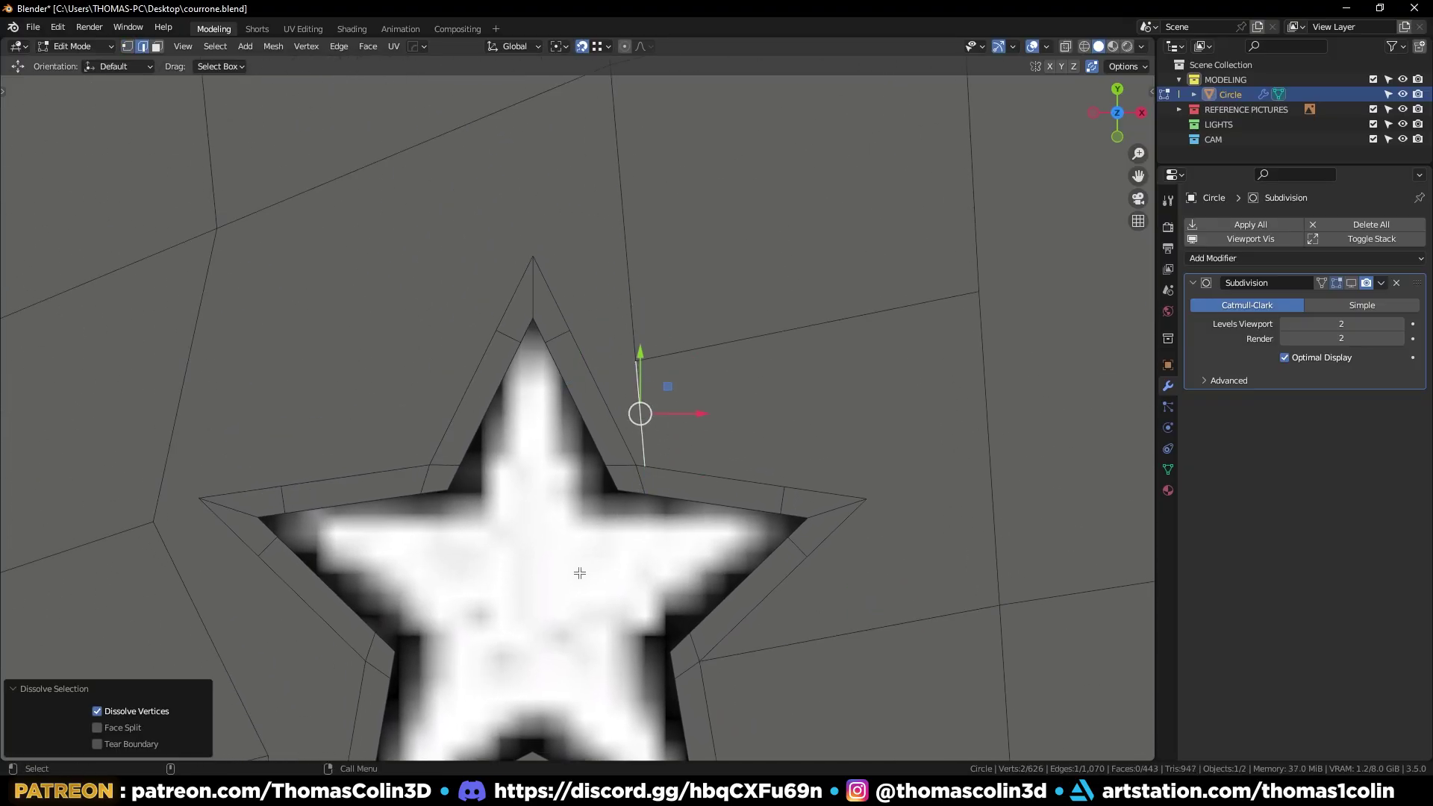
{"action": "left_click", "coordinate": [583, 571]}
{"action": "left_click", "coordinate": [678, 348]}
{"action": "key", "text": "ctrl+x"}
Slide the upper grid vertex beside the larger star by 0.162 and join the middle one, moved lower, to the two facing border vertices
{"action": "middle_click_drag", "start_coordinate": [678, 347], "coordinate": [694, 419], "text": "ctrl"}
{"action": "left_click", "coordinate": [681, 203]}
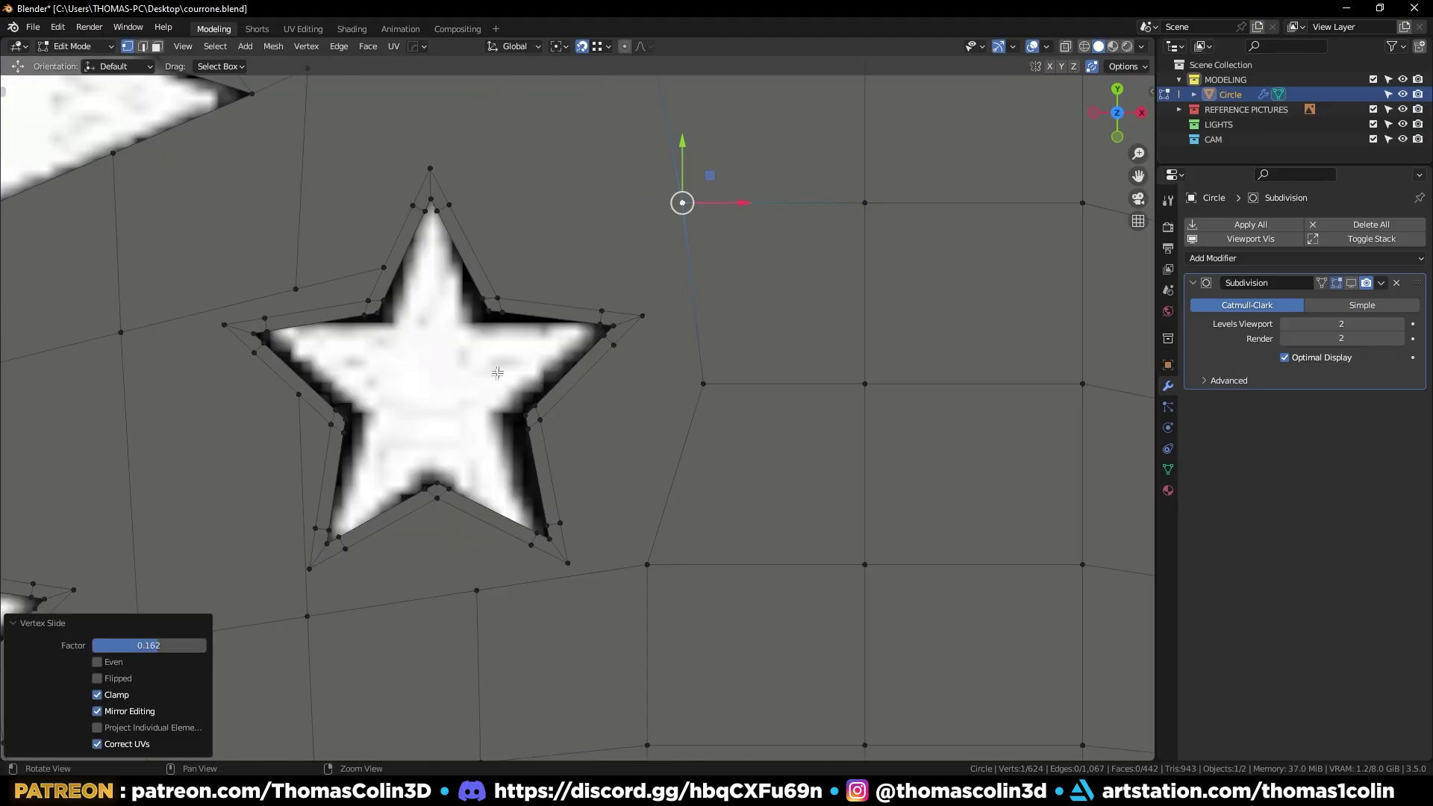
{"action": "middle_click_drag", "start_coordinate": [497, 374], "coordinate": [500, 303], "text": "shift"}
{"action": "left_click", "coordinate": [554, 513]}
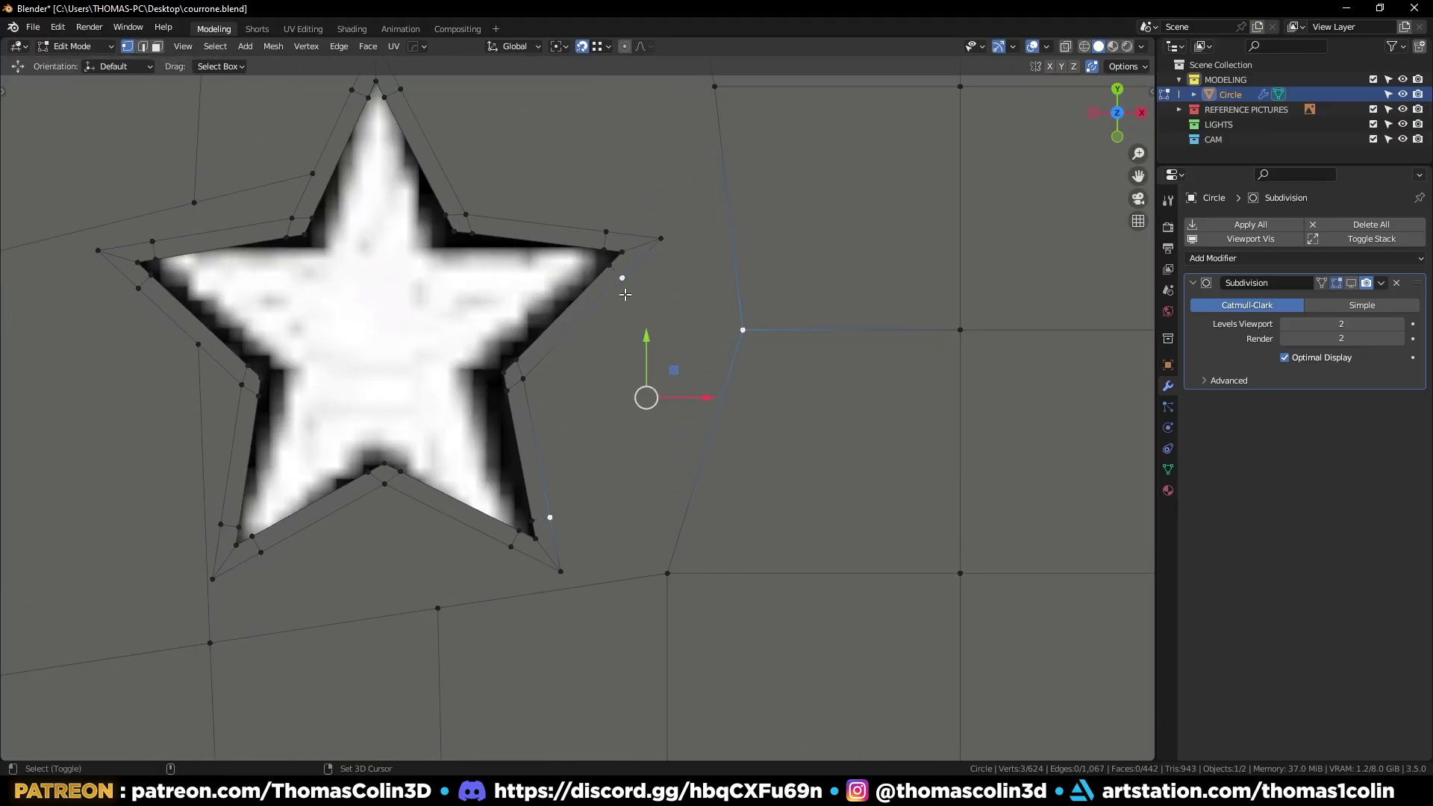
{"action": "left_click", "coordinate": [744, 332]}
{"action": "key", "text": "g"}
{"action": "left_click", "coordinate": [696, 422]}
Slide the grid vertex near the larger star's lower right tip downward and connect it to that tip
{"action": "middle_click_drag", "start_coordinate": [617, 488], "coordinate": [649, 401], "text": "shift"}
{"action": "left_click", "coordinate": [695, 487]}
{"action": "key", "text": "g"}
{"action": "key", "text": "g"}
{"action": "left_click", "coordinate": [695, 527]}
{"action": "left_click", "coordinate": [602, 501], "text": "shift"}
{"action": "key", "text": "j"}
Connect the grid vertex under the larger star's notch to both lower border vertices, and shift the lower right grid vertex X -0.006435 m, Y -0.016277 m
{"action": "left_click", "coordinate": [536, 468]}
{"action": "left_click", "coordinate": [466, 520], "text": "shift"}
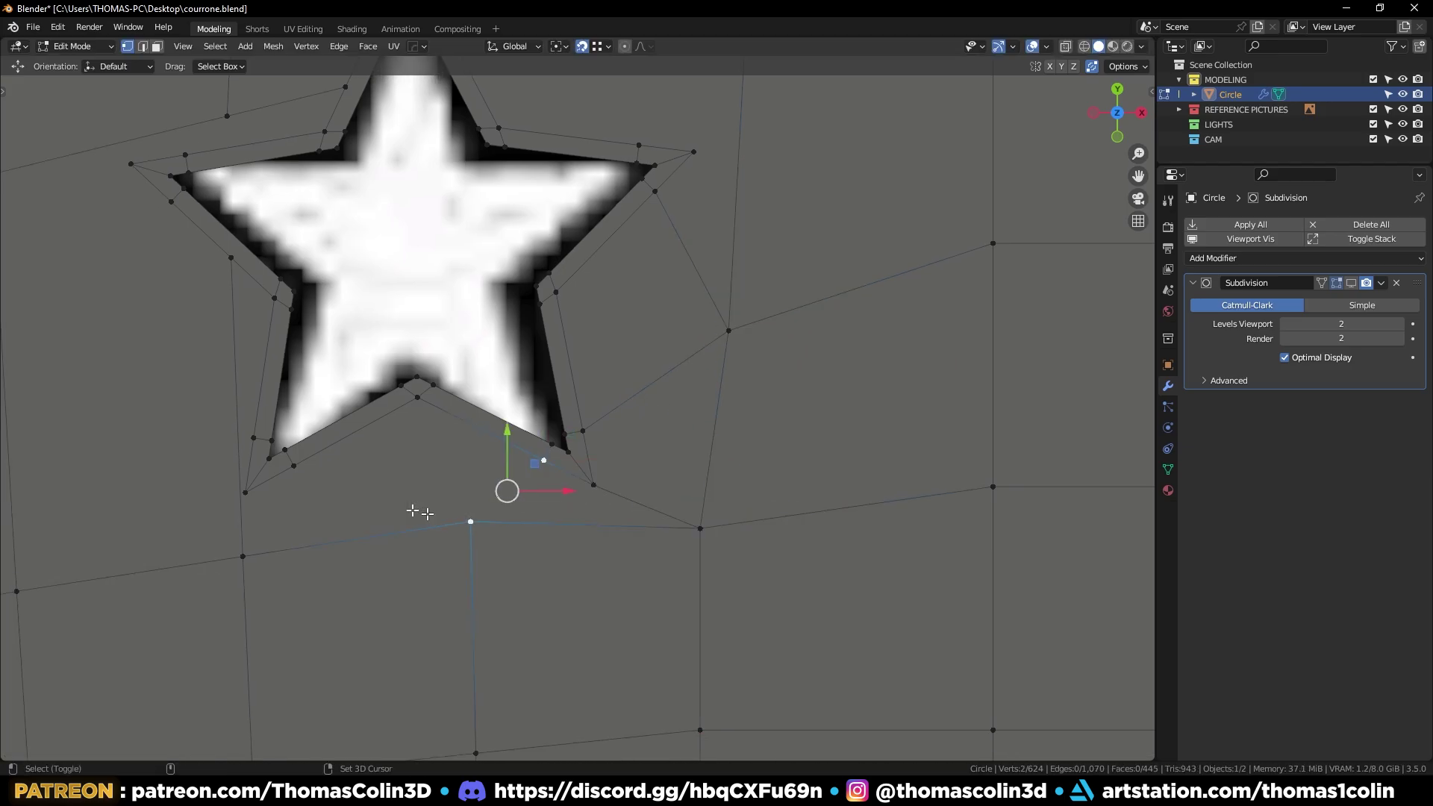
{"action": "left_click_drag", "start_coordinate": [470, 521], "coordinate": [411, 544]}
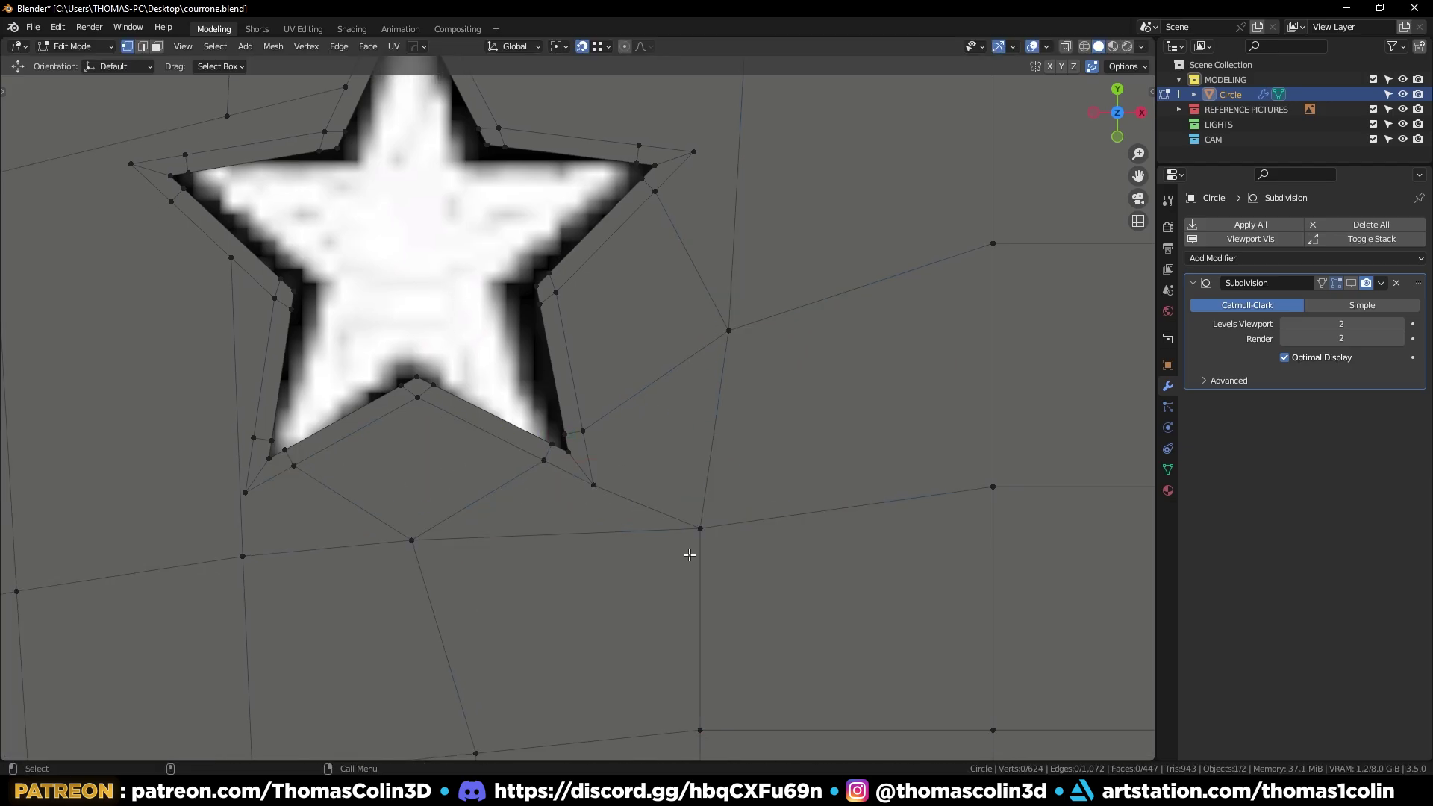
{"action": "left_click_drag", "start_coordinate": [699, 534], "coordinate": [690, 565]}
{"action": "left_click", "coordinate": [683, 567]}
{"action": "scroll", "coordinate": [640, 393], "scroll_direction": "down", "scroll_amount": 2}
{"action": "middle_click_drag", "start_coordinate": [639, 394], "coordinate": [650, 510], "text": "shift"}
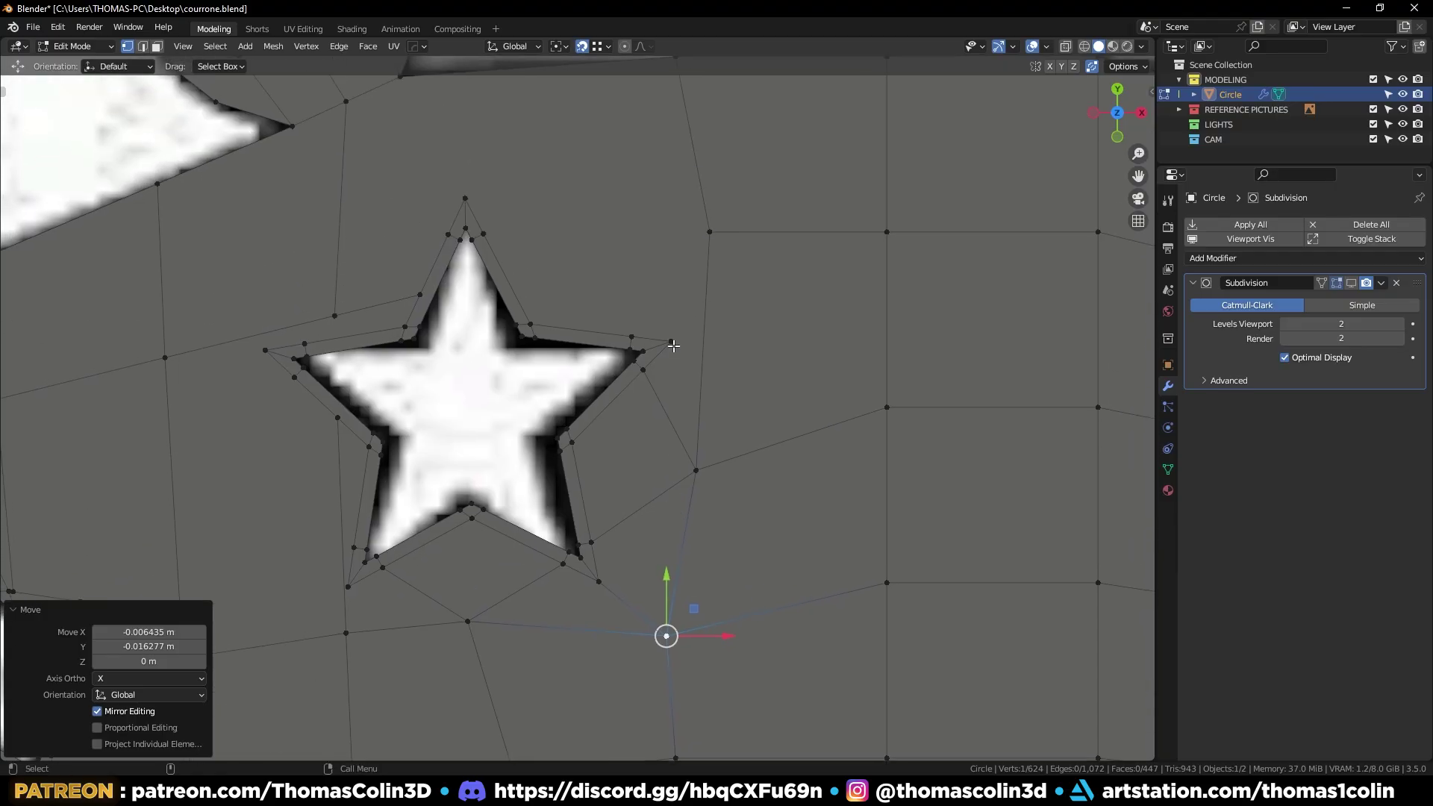
Connect the larger star's right tip to the grid vertex above it and move that grid vertex down and outward
{"action": "left_click", "coordinate": [674, 346]}
{"action": "left_click", "coordinate": [713, 233], "text": "shift"}
{"action": "key", "text": "j"}
{"action": "left_click", "coordinate": [714, 233]}
{"action": "key", "text": "g"}
{"action": "left_click", "coordinate": [740, 302]}
{"action": "middle_click_drag", "start_coordinate": [707, 305], "coordinate": [818, 386], "text": "shift"}
Knife-cut a corner from the border vertex beside the larger star's upper tip round to the border vertex near its right tip
{"action": "left_click", "coordinate": [739, 415]}
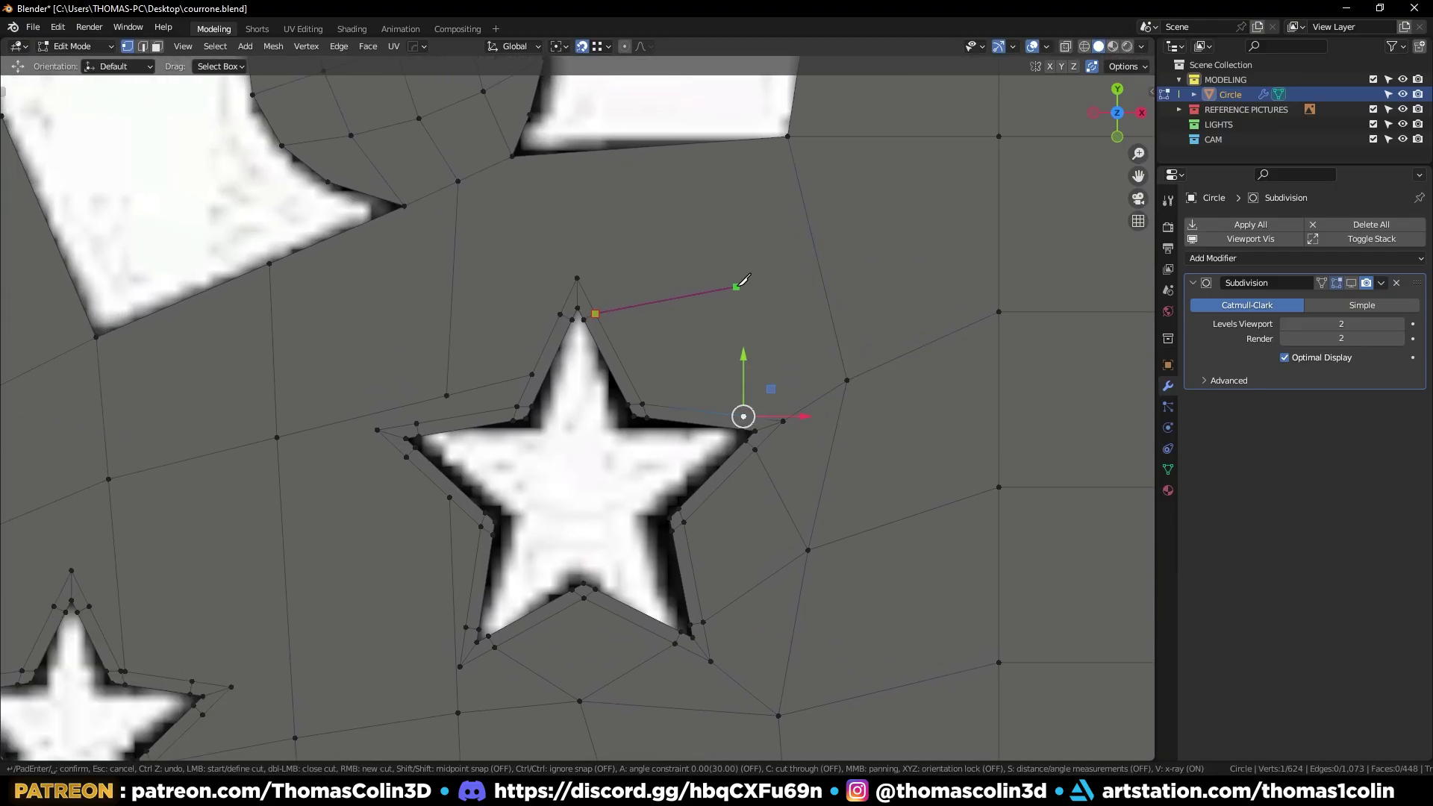
{"action": "left_click", "coordinate": [744, 415]}
{"action": "key", "text": "Return"}
Raise the grid vertex above the larger star's left arm and snap the adjoining edge's end onto the border vertex beside the upper tip
{"action": "right_click_drag", "start_coordinate": [734, 181], "coordinate": [710, 189], "text": "alt"}
{"action": "right_click_drag", "start_coordinate": [457, 410], "coordinate": [544, 384], "text": "alt"}
{"action": "left_click", "coordinate": [543, 386]}
{"action": "key", "text": "g"}
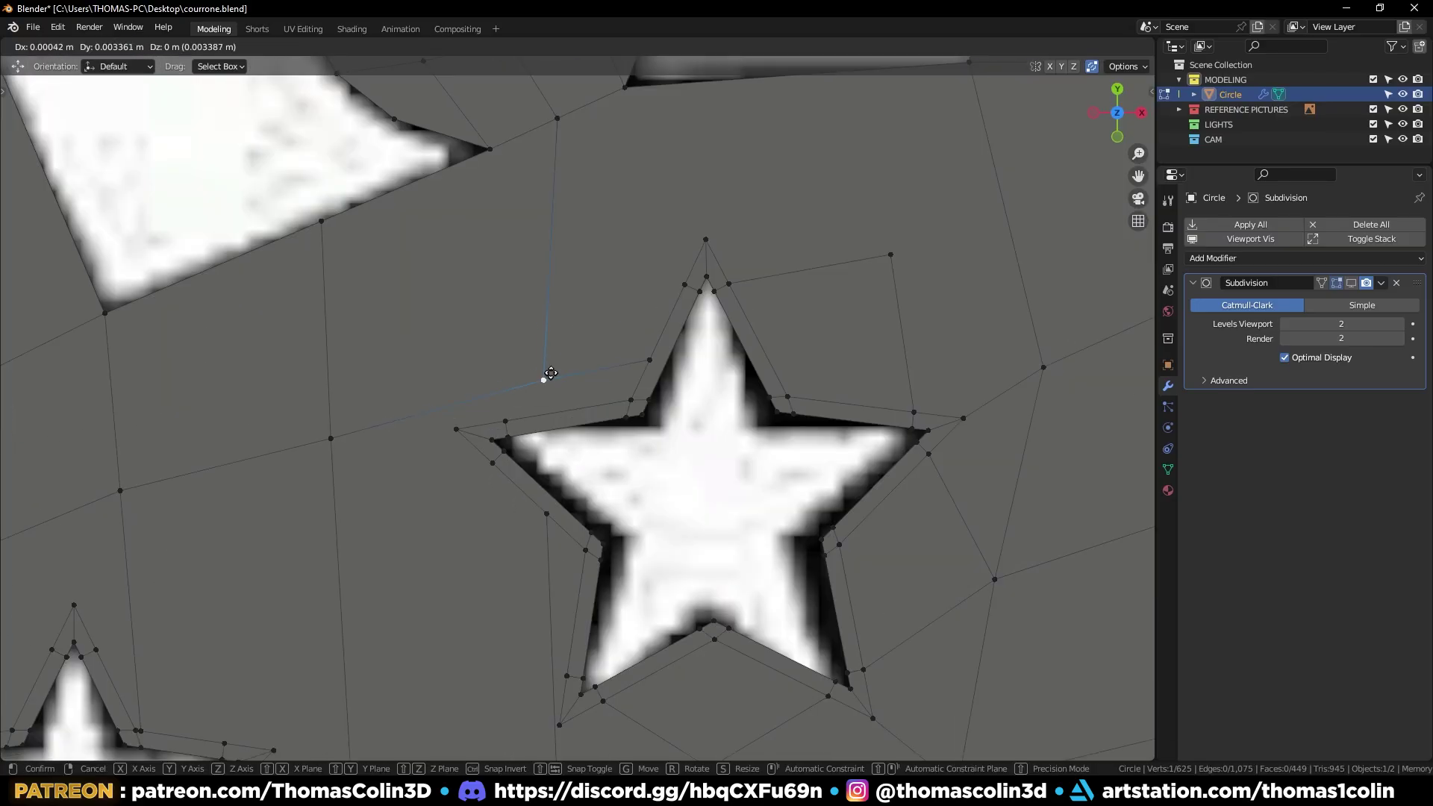
{"action": "left_click", "coordinate": [553, 310]}
{"action": "left_click", "coordinate": [650, 364]}
{"action": "key", "text": "g"}
{"action": "left_click", "coordinate": [684, 286]}
Connect the raised grid vertex to the border vertex above the larger star's left tip, and the left tip to the nearest grid vertex
{"action": "left_click", "coordinate": [548, 313]}
{"action": "left_click", "coordinate": [506, 417], "text": "shift"}
{"action": "key", "text": "j"}
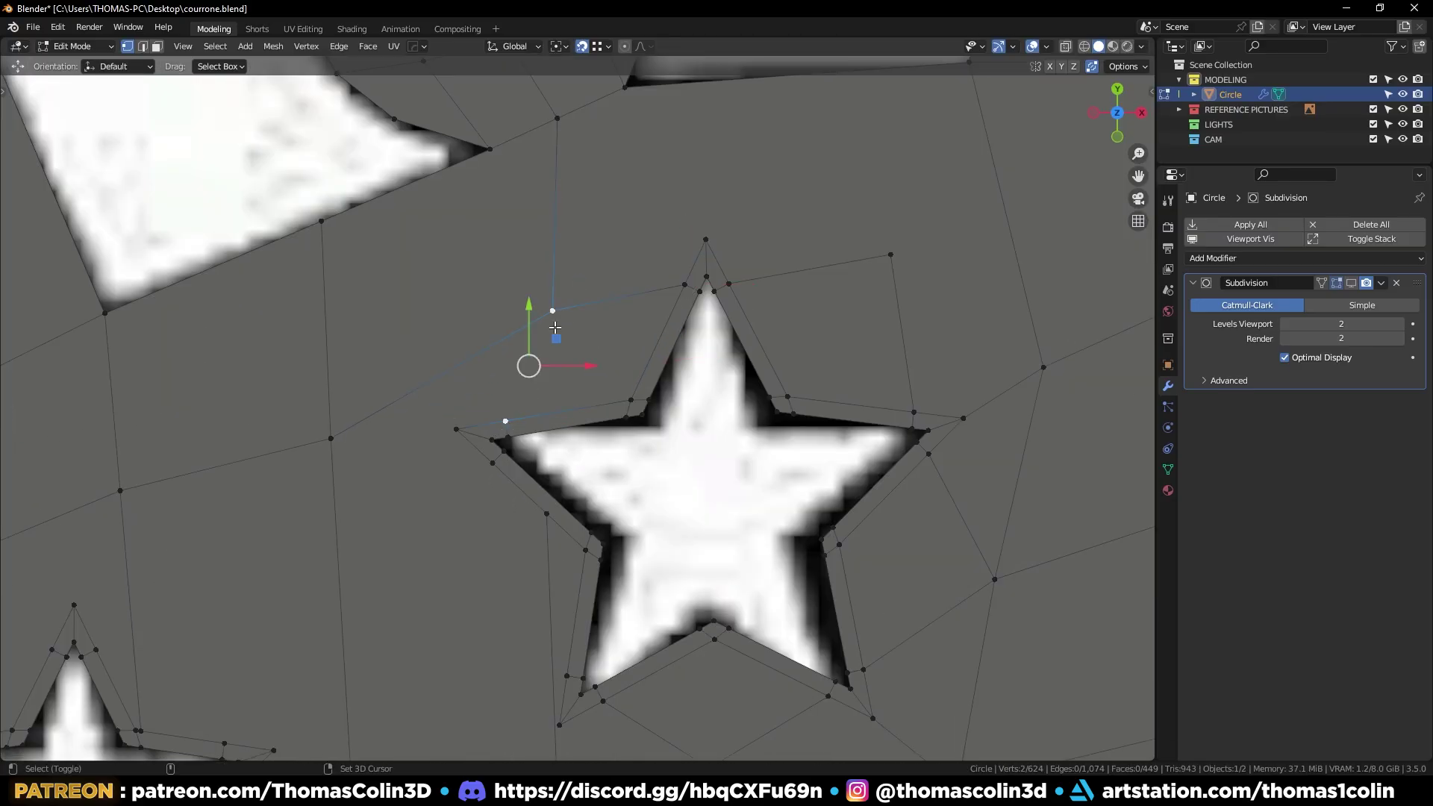
{"action": "left_click", "coordinate": [457, 427]}
{"action": "left_click", "coordinate": [333, 438], "text": "shift"}
{"action": "key", "text": "j"}
{"action": "left_click", "coordinate": [270, 190]}
Split the vertical grid edge left of the larger star and connect the new vertex to the border vertices below the left tip and above the lower left tip
{"action": "middle_click_drag", "start_coordinate": [531, 350], "coordinate": [702, 144], "text": "alt"}
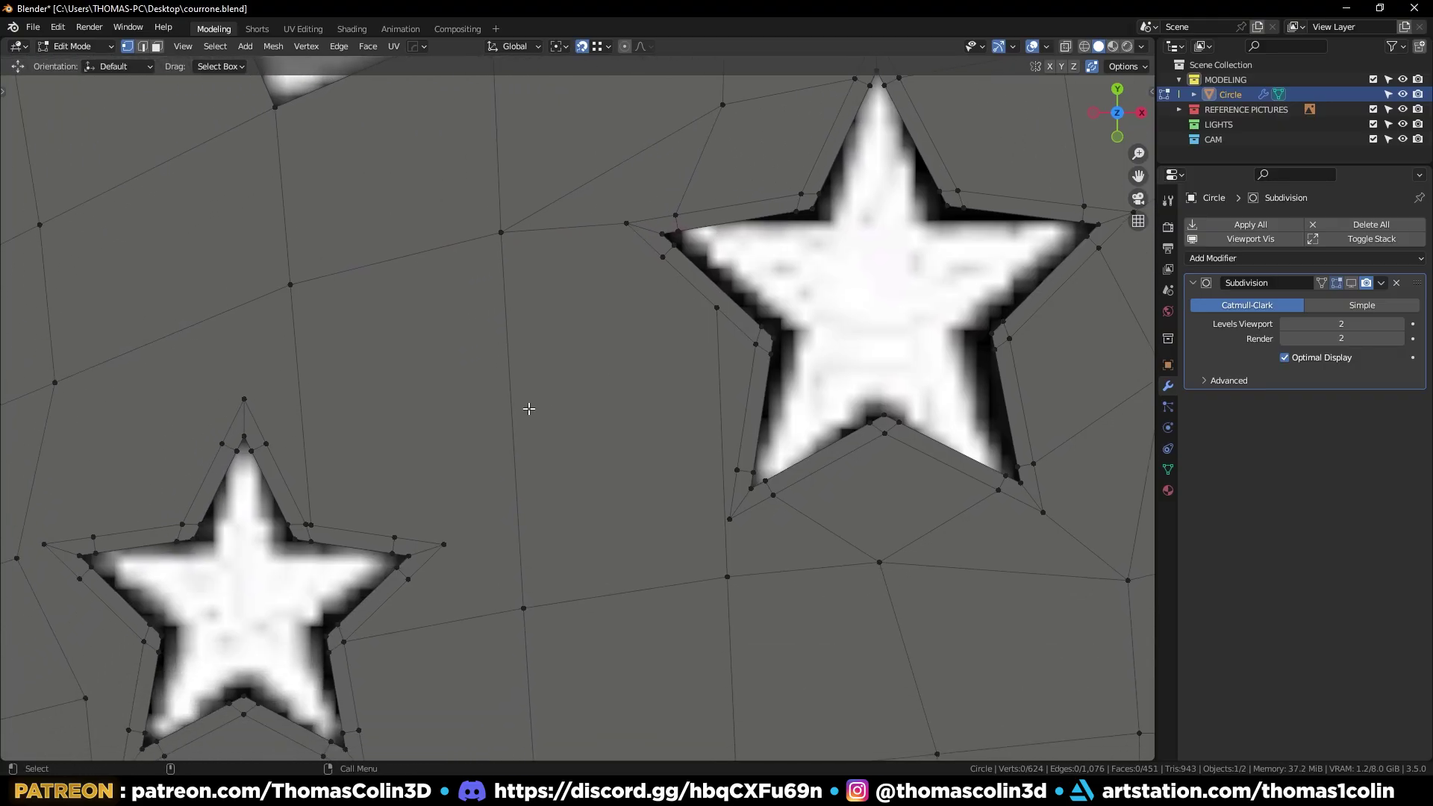
{"action": "key", "text": "2"}
{"action": "left_click", "coordinate": [524, 409]}
{"action": "key", "text": "ctrl+r"}
{"action": "left_click", "coordinate": [523, 409]}
{"action": "key", "text": "1"}
{"action": "left_click", "coordinate": [516, 418]}
{"action": "left_click", "coordinate": [655, 277], "text": "shift"}
{"action": "key", "text": "j"}
{"action": "left_click", "coordinate": [534, 431]}
{"action": "left_click", "coordinate": [739, 472], "text": "shift"}
{"action": "key", "text": "j"}
Dissolve the leftover vertical edges along the larger star's left side and connect its lower left tip to the grid vertex below
{"action": "key", "text": "2"}
{"action": "left_click", "coordinate": [723, 370]}
{"action": "left_click", "coordinate": [724, 496], "text": "shift"}
{"action": "key", "text": "ctrl+x"}
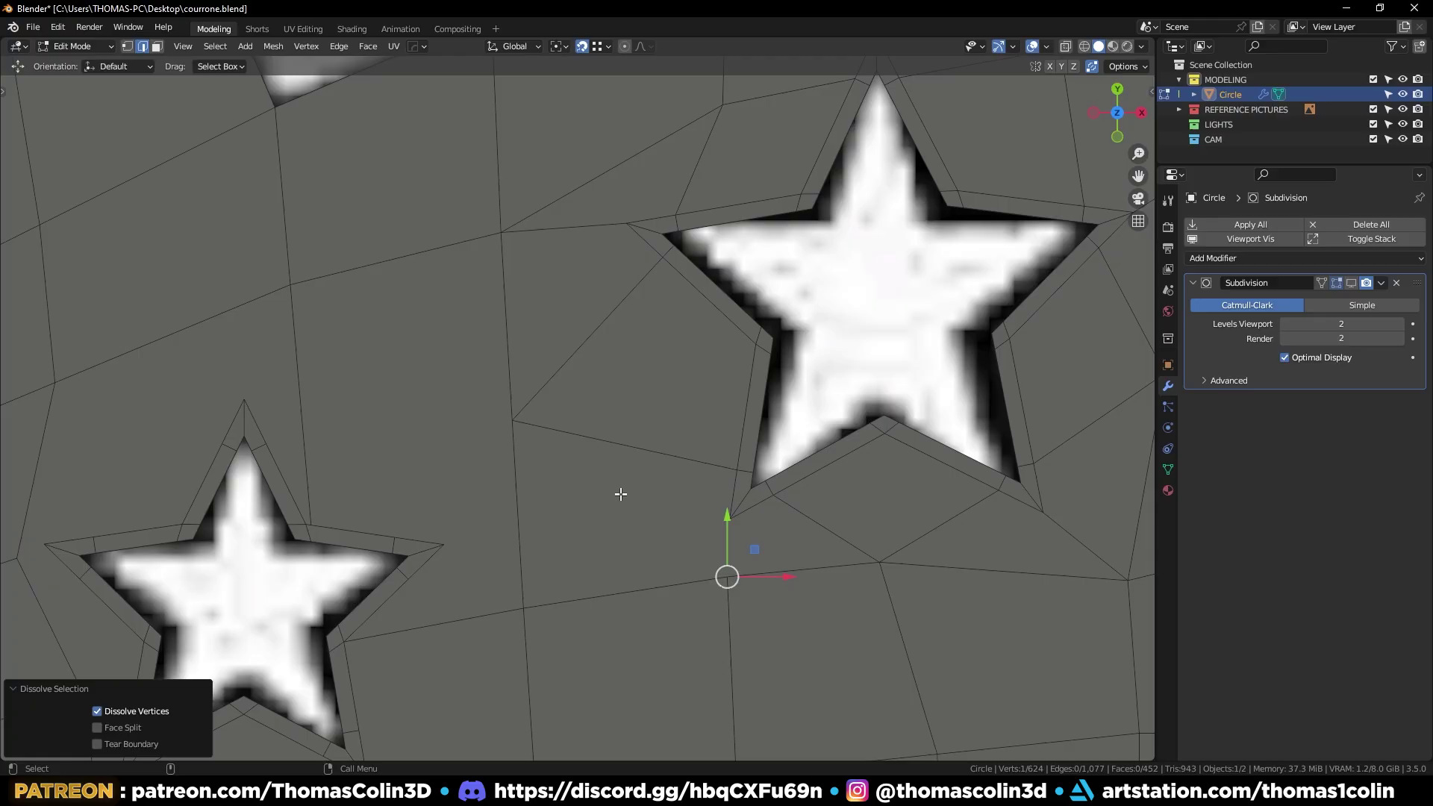
{"action": "key", "text": "1"}
{"action": "left_click", "coordinate": [742, 522]}
{"action": "left_click", "coordinate": [729, 576], "text": "shift"}
{"action": "key", "text": "j"}
{"action": "left_click", "coordinate": [864, 339]}
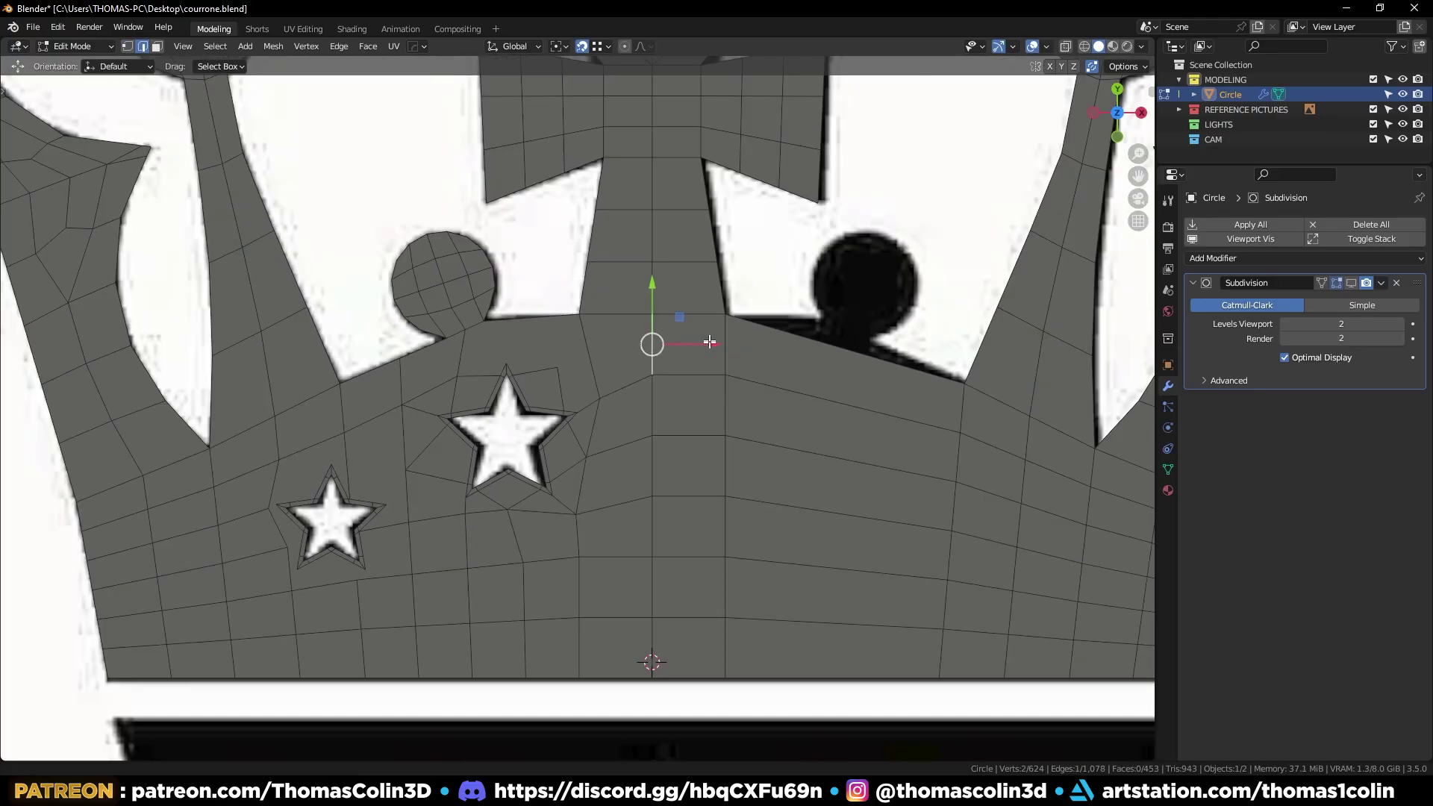
Symmetrize the entire crown mesh along X from the negative to the positive side
{"action": "right_click_drag", "start_coordinate": [710, 341], "coordinate": [593, 421], "text": "alt"}
{"action": "key", "text": "a"}
{"action": "key", "text": "alt+x"}
{"action": "right_click_drag", "start_coordinate": [717, 470], "coordinate": [759, 347], "text": "alt"}
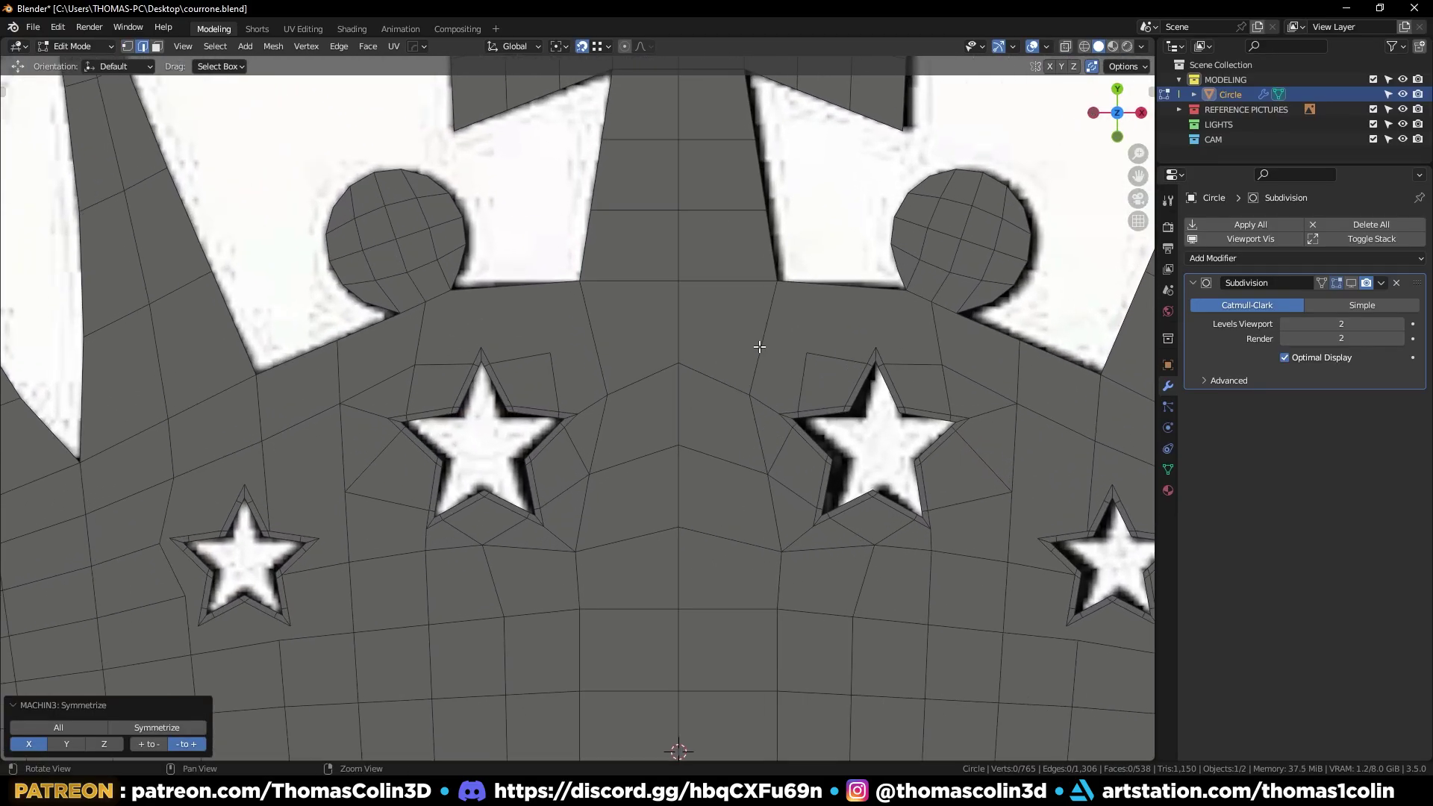
Slide the three centreline vertices between the larger stars downward, the lowest by 0.236, to level with the neighbouring grid vertices
{"action": "key", "text": "1"}
{"action": "left_click", "coordinate": [683, 531]}
{"action": "key", "text": "g"}
{"action": "key", "text": "g"}
{"action": "left_click", "coordinate": [680, 551]}
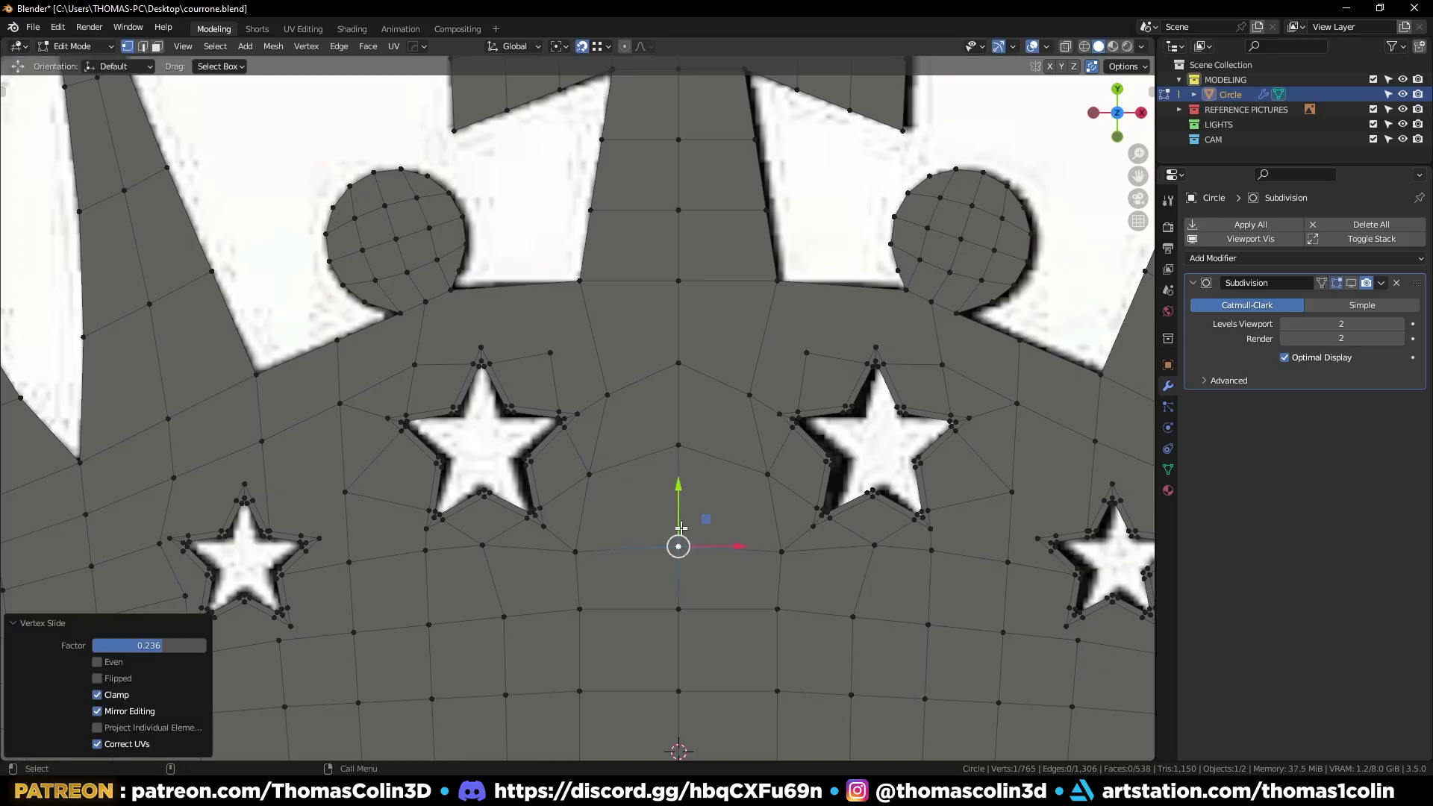
{"action": "left_click", "coordinate": [676, 453]}
{"action": "key", "text": "g"}
{"action": "key", "text": "g"}
{"action": "left_click", "coordinate": [672, 480]}
{"action": "left_click_drag", "start_coordinate": [678, 410], "coordinate": [591, 475]}
{"action": "left_click", "coordinate": [678, 363]}
{"action": "left_click_drag", "start_coordinate": [678, 303], "coordinate": [608, 395]}
{"action": "left_click", "coordinate": [619, 324]}
Add one centred horizontal loop cut across the band's middle, just above the two larger stars
{"action": "key", "text": "2"}
{"action": "left_click", "coordinate": [679, 335]}
{"action": "key", "text": "ctrl+r"}
{"action": "left_click", "coordinate": [680, 338]}
{"action": "right_click", "coordinate": [681, 340]}
{"action": "key", "text": "1"}
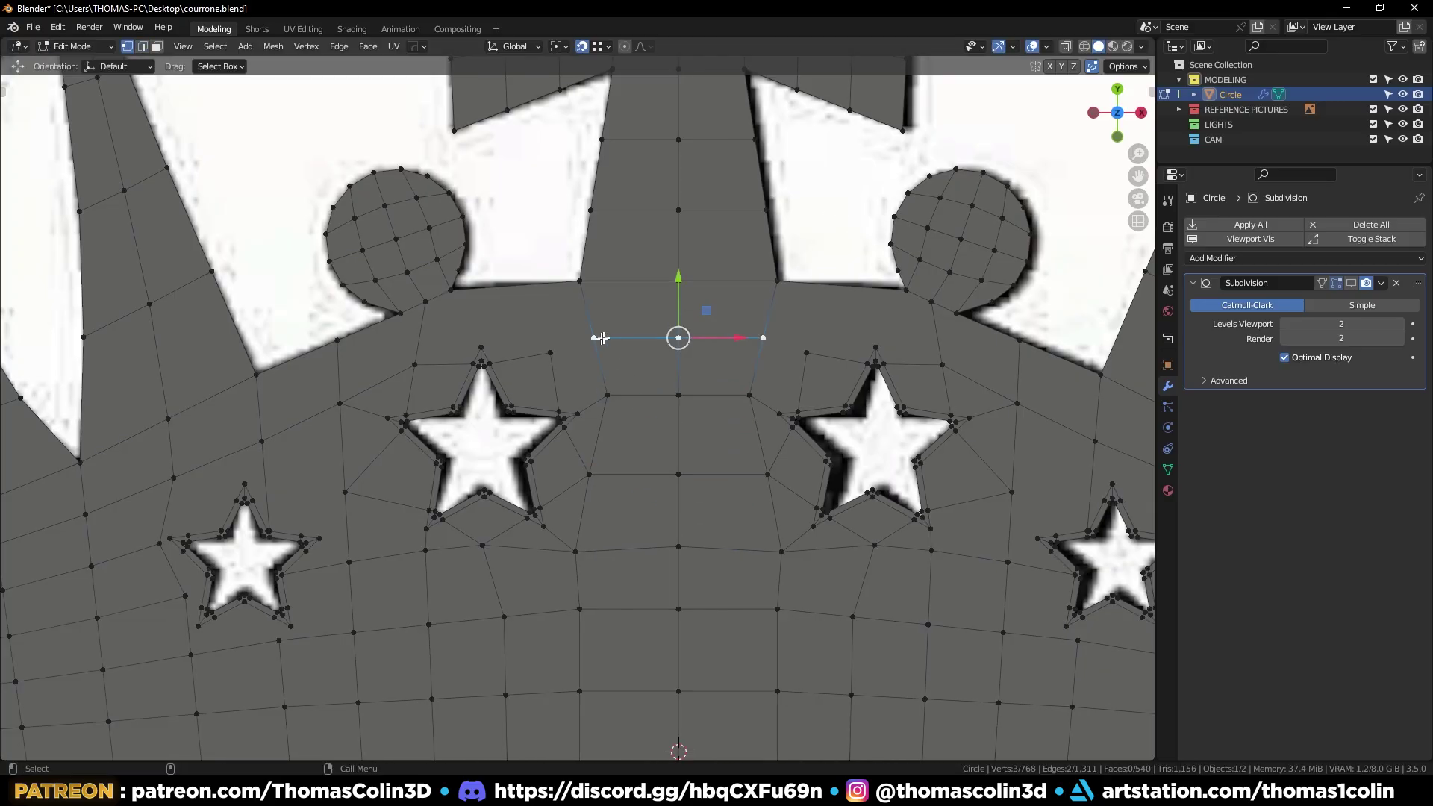
Connect both ends of the new horizontal cut to the corner vertices above the left and right larger stars
{"action": "left_click", "coordinate": [586, 340]}
{"action": "left_click", "coordinate": [558, 353], "text": "shift"}
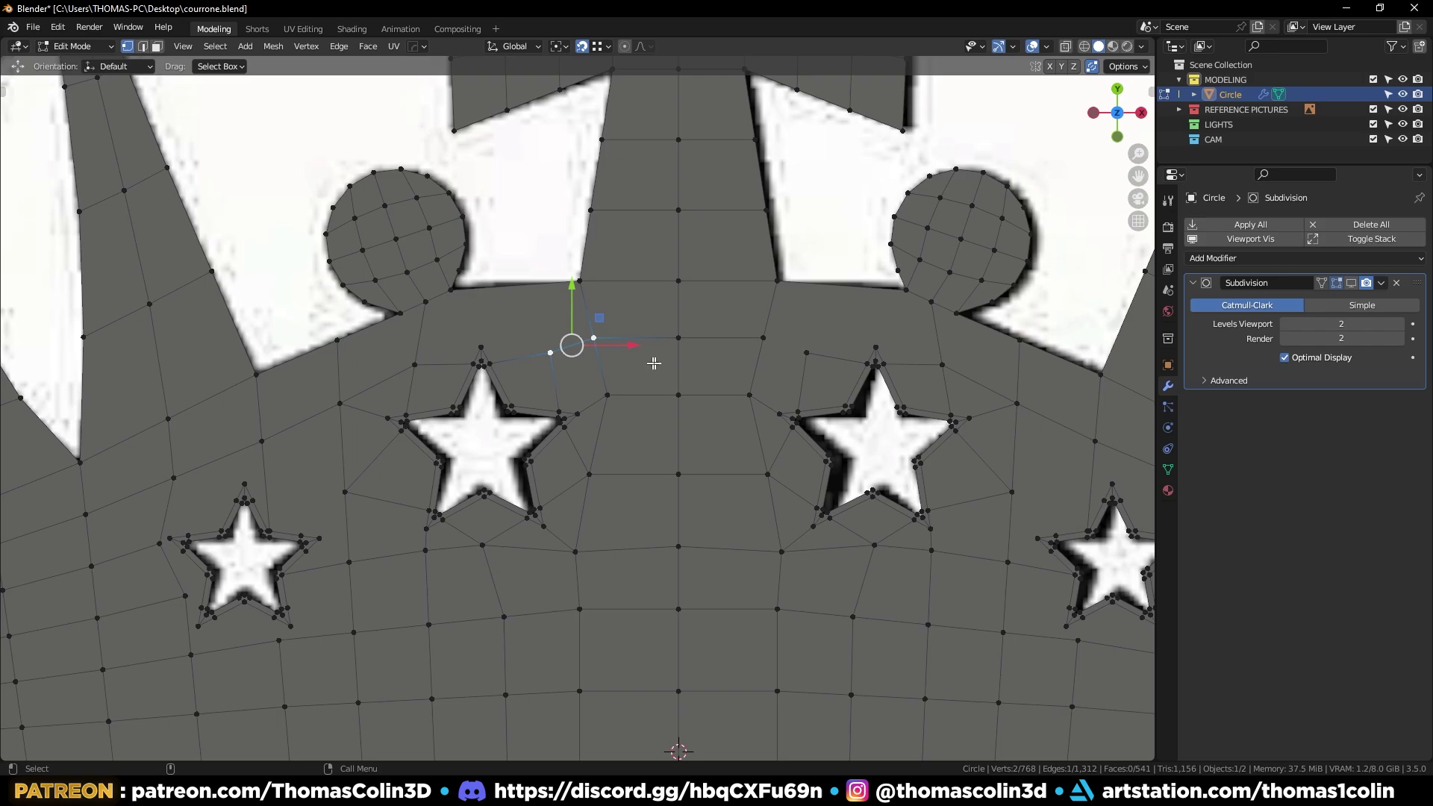
{"action": "left_click", "coordinate": [768, 338]}
{"action": "left_click", "coordinate": [804, 350], "text": "shift"}
{"action": "key", "text": "j"}
{"action": "left_click", "coordinate": [847, 188]}
Knife a V-shaped cut beneath the smaller left star, joining its two lower inner border vertices through a point on the grid edge below
{"action": "key", "text": "2"}
{"action": "middle_click_drag", "start_coordinate": [321, 365], "coordinate": [524, 186], "text": "shift"}
{"action": "middle_click_drag", "start_coordinate": [447, 499], "coordinate": [627, 493], "text": "shift"}
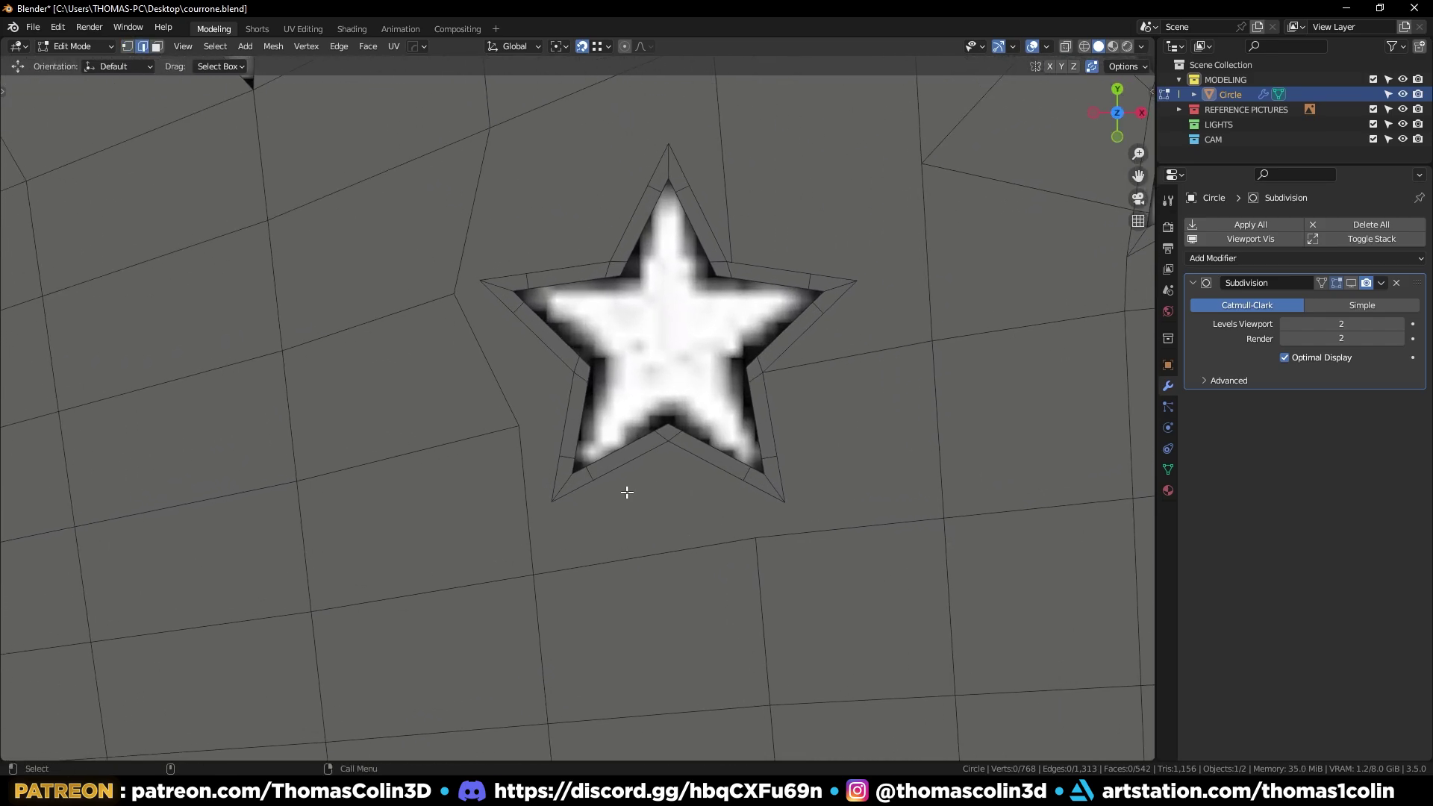
{"action": "key", "text": "k"}
{"action": "left_click", "coordinate": [594, 480]}
{"action": "left_click", "coordinate": [663, 553]}
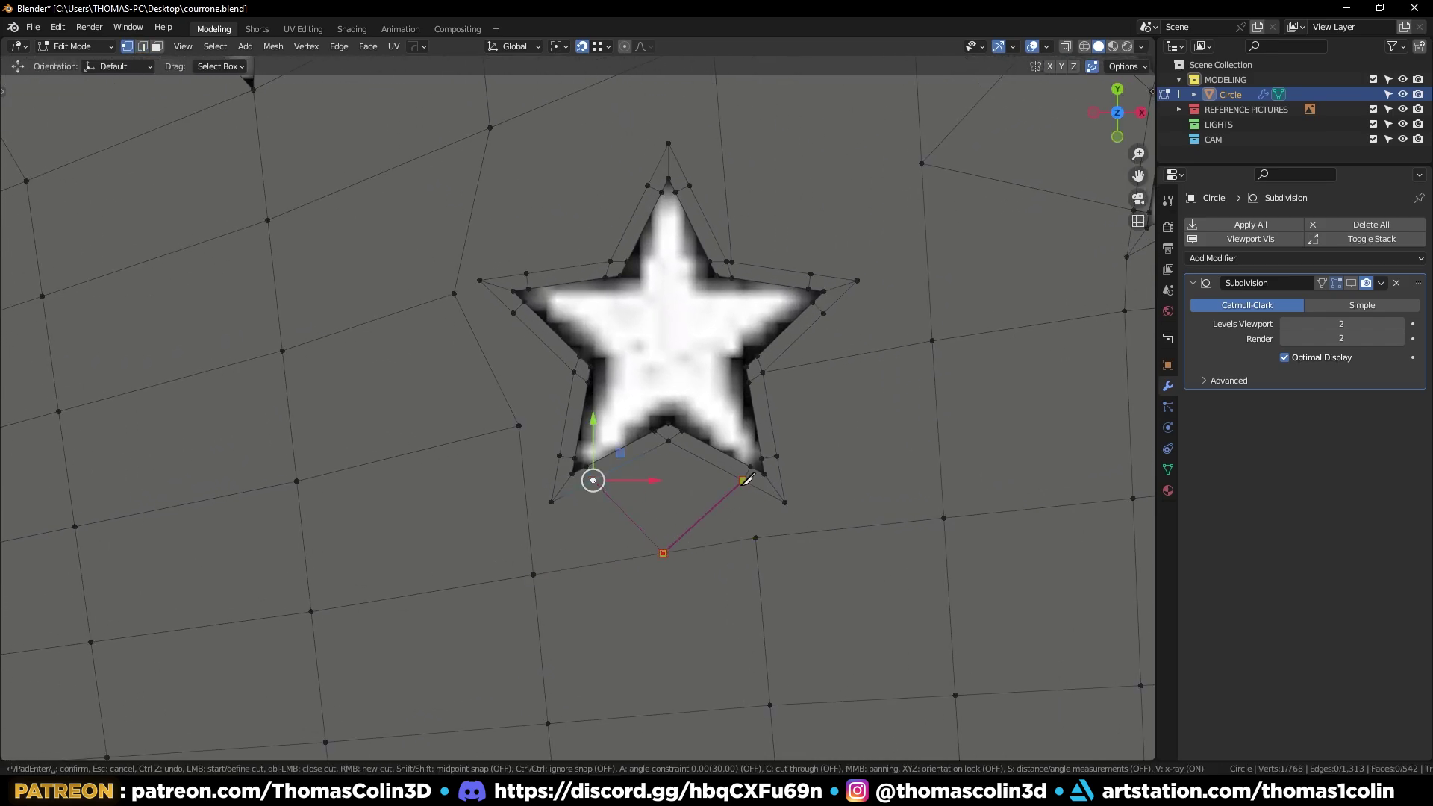
{"action": "left_click", "coordinate": [743, 480]}
{"action": "key", "text": "Return"}
Merge the adjacent grid vertex into the V cut's lowest point by moving it -0.055033 m in X and -0.009161 m in Y
{"action": "left_click", "coordinate": [760, 538]}
{"action": "key", "text": "g"}
{"action": "left_click", "coordinate": [667, 553]}
Connect the small star's lower-right border tip to the nearest grid vertex and slide that vertex by 0.235 toward the V cut's point
{"action": "middle_click_drag", "start_coordinate": [791, 515], "coordinate": [729, 446], "text": "shift"}
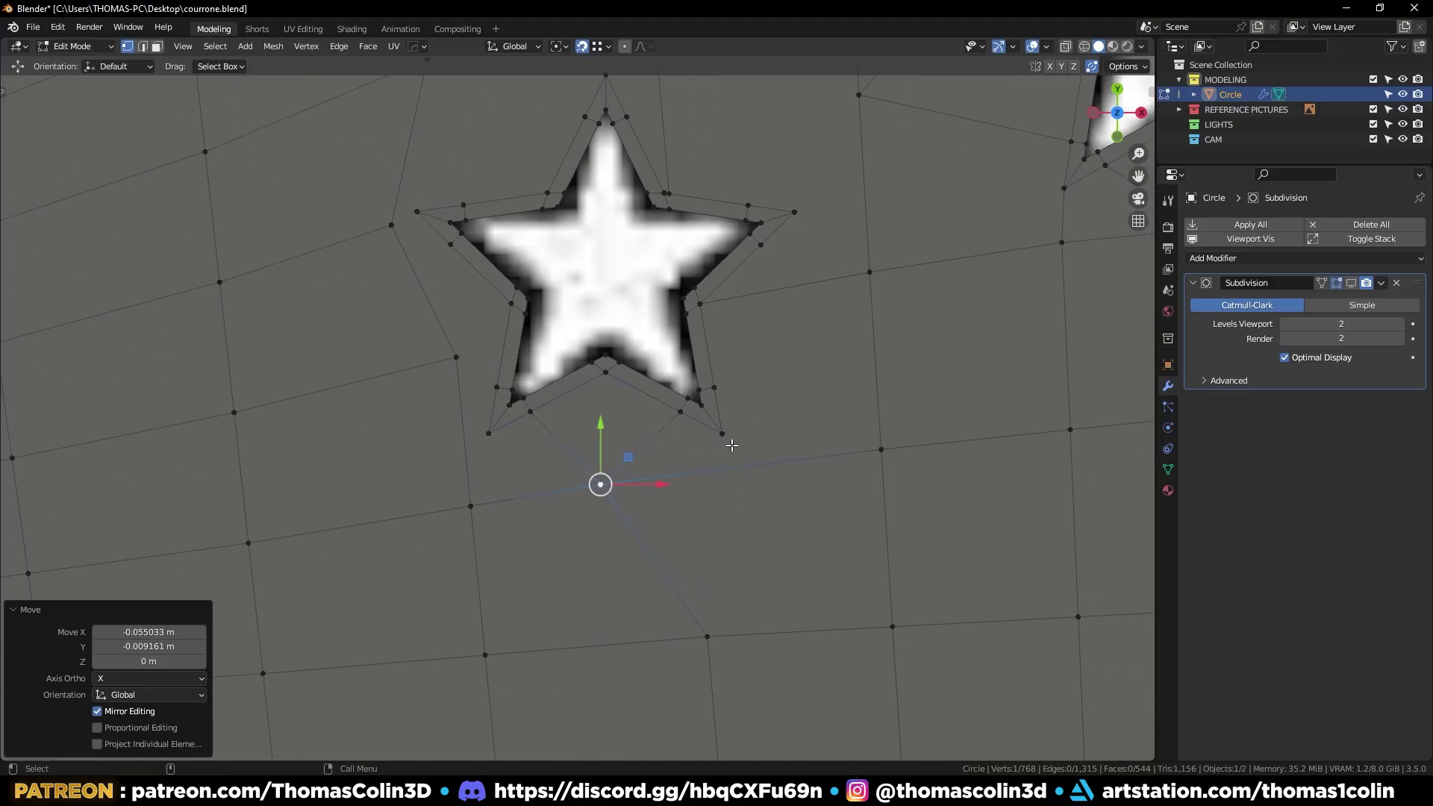
{"action": "left_click", "coordinate": [724, 435]}
{"action": "left_click", "coordinate": [881, 450], "text": "shift"}
{"action": "key", "text": "j"}
{"action": "key", "text": "shift+v"}
{"action": "left_click", "coordinate": [823, 483]}
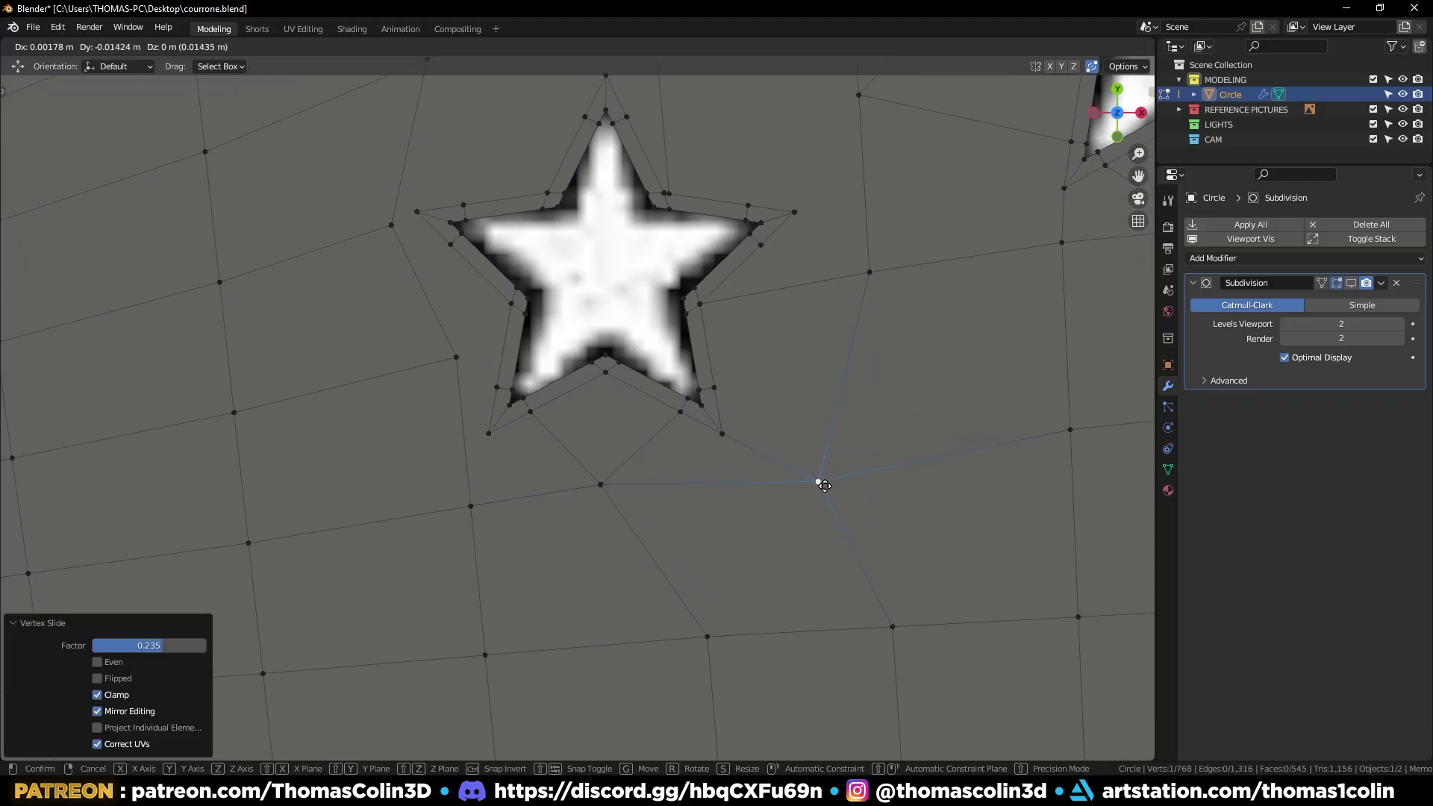
Connect the small star's lower-left border tip to the grid vertex below it, and slide the grid vertex left of the star outward by 0.375
{"action": "left_click", "coordinate": [488, 433]}
{"action": "left_click", "coordinate": [470, 504], "text": "shift"}
{"action": "key", "text": "j"}
{"action": "left_click", "coordinate": [458, 360]}
{"action": "key", "text": "shift+v"}
{"action": "left_click", "coordinate": [373, 377]}
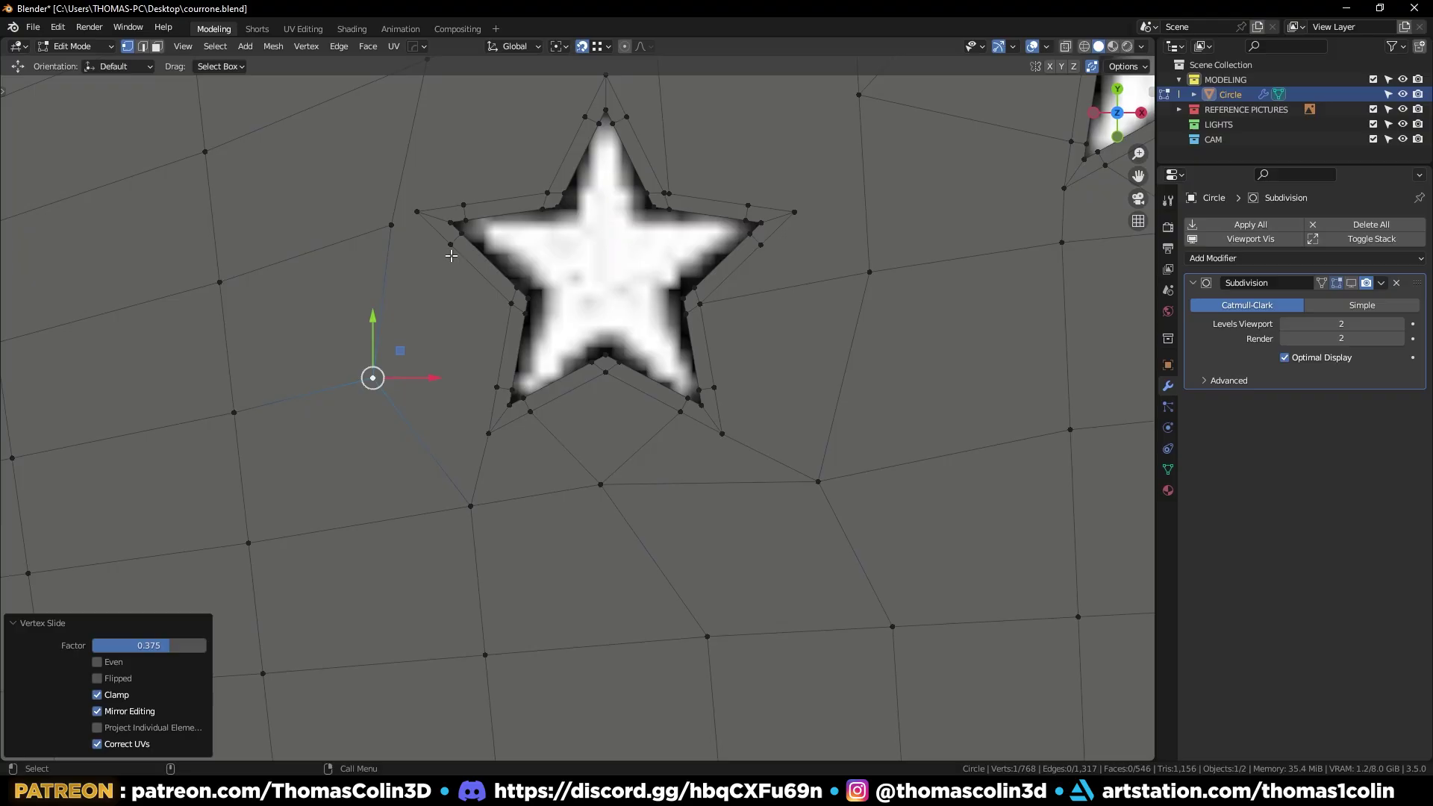
Connect the grid vertex left of the small star to the border vertices on its left arm and lower-left arm
{"action": "left_click", "coordinate": [451, 248], "text": "shift"}
{"action": "left_click", "coordinate": [494, 388], "text": "shift"}
{"action": "key", "text": "j"}
{"action": "left_click", "coordinate": [603, 315]}
{"action": "middle_click_drag", "start_coordinate": [506, 360], "coordinate": [613, 374], "text": "shift"}
{"action": "scroll", "coordinate": [614, 374], "scroll_direction": "up", "scroll_amount": 1}
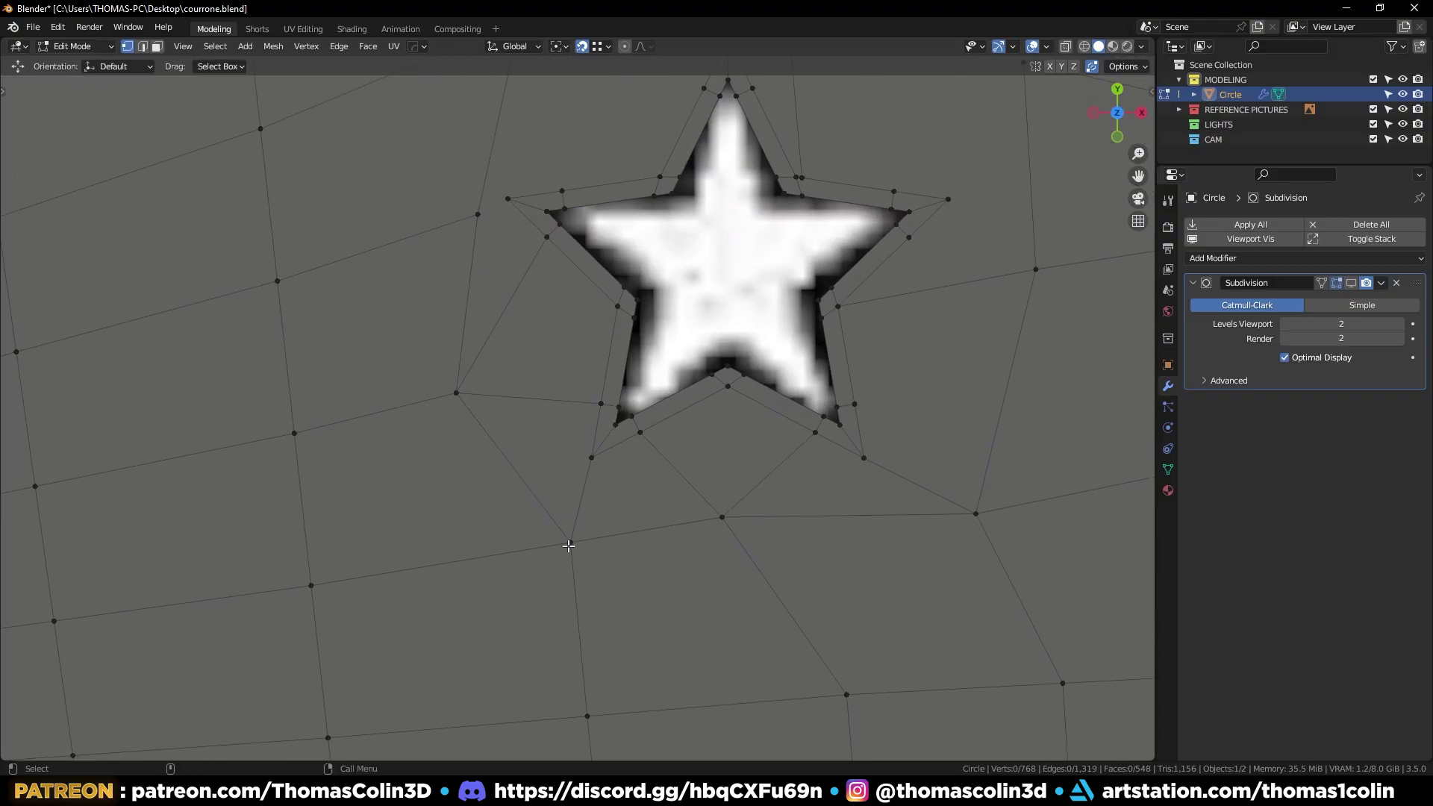
Slide the grid vertex beneath the small star's lower-left tip outward by 0.199
{"action": "left_click", "coordinate": [569, 544]}
{"action": "key", "text": "shift+v"}
{"action": "left_click", "coordinate": [518, 548]}
Connect the grid vertex right of the small star to its right and lower-right arms' border vertices, and dissolve the old edge between them
{"action": "middle_click_drag", "start_coordinate": [744, 352], "coordinate": [592, 472], "text": "shift"}
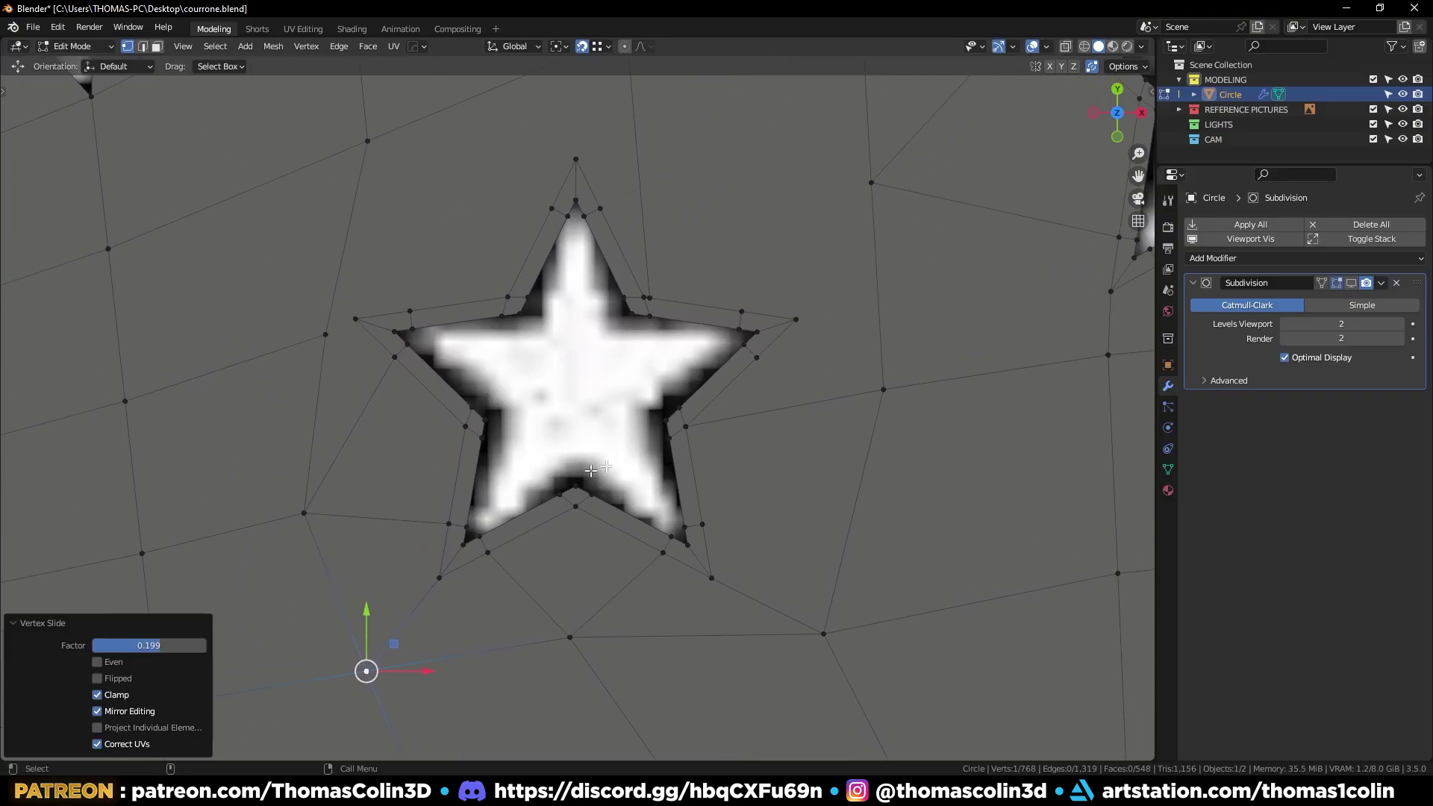
{"action": "left_click", "coordinate": [717, 510]}
{"action": "left_click", "coordinate": [882, 389], "text": "shift"}
{"action": "left_click", "coordinate": [759, 360], "text": "shift"}
{"action": "key", "text": "j"}
{"action": "key", "text": "2"}
{"action": "left_click", "coordinate": [785, 409]}
{"action": "key", "text": "ctrl+x"}
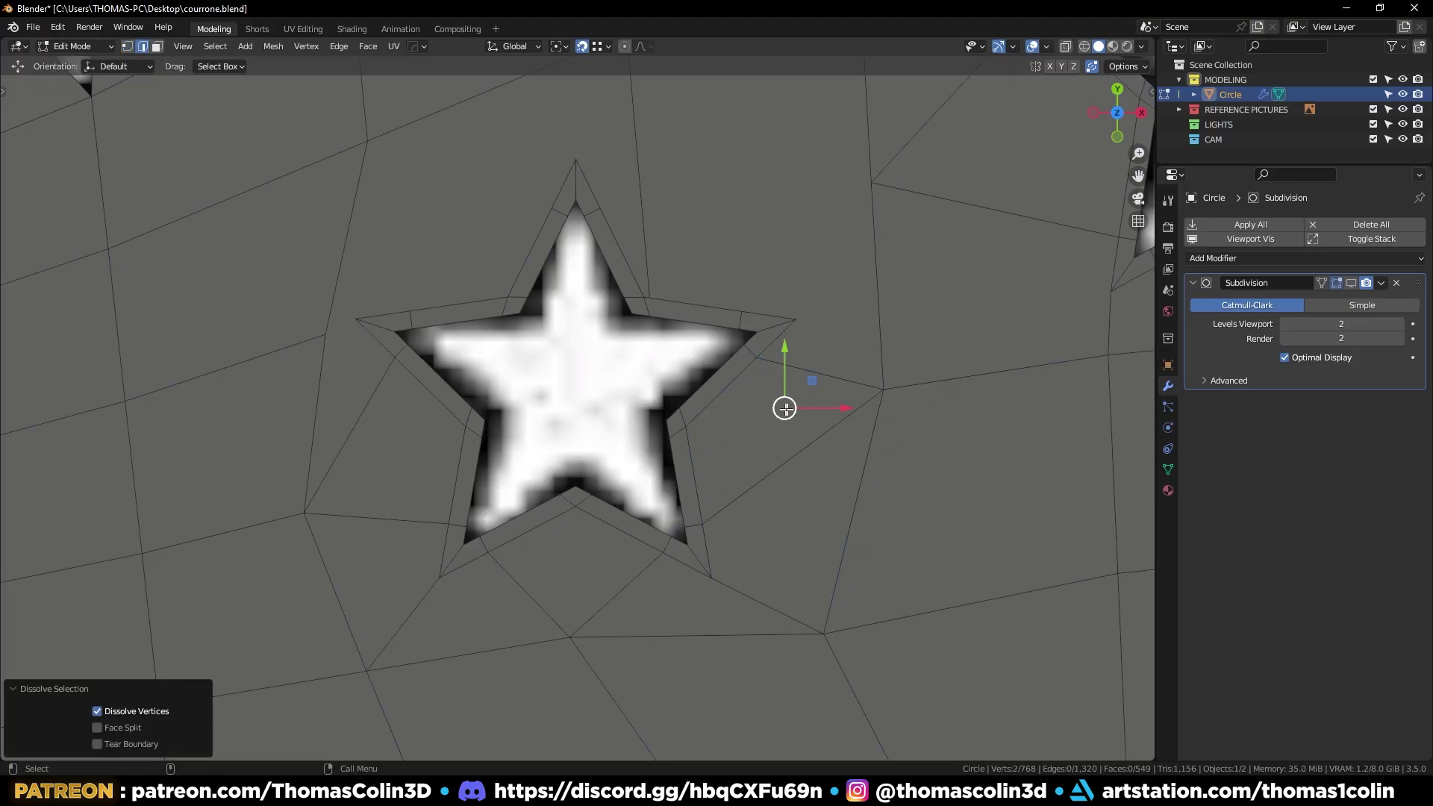
Move the grid vertex right of the small star down by about 0.03 m
{"action": "key", "text": "1"}
{"action": "left_click", "coordinate": [883, 393]}
{"action": "key", "text": "g"}
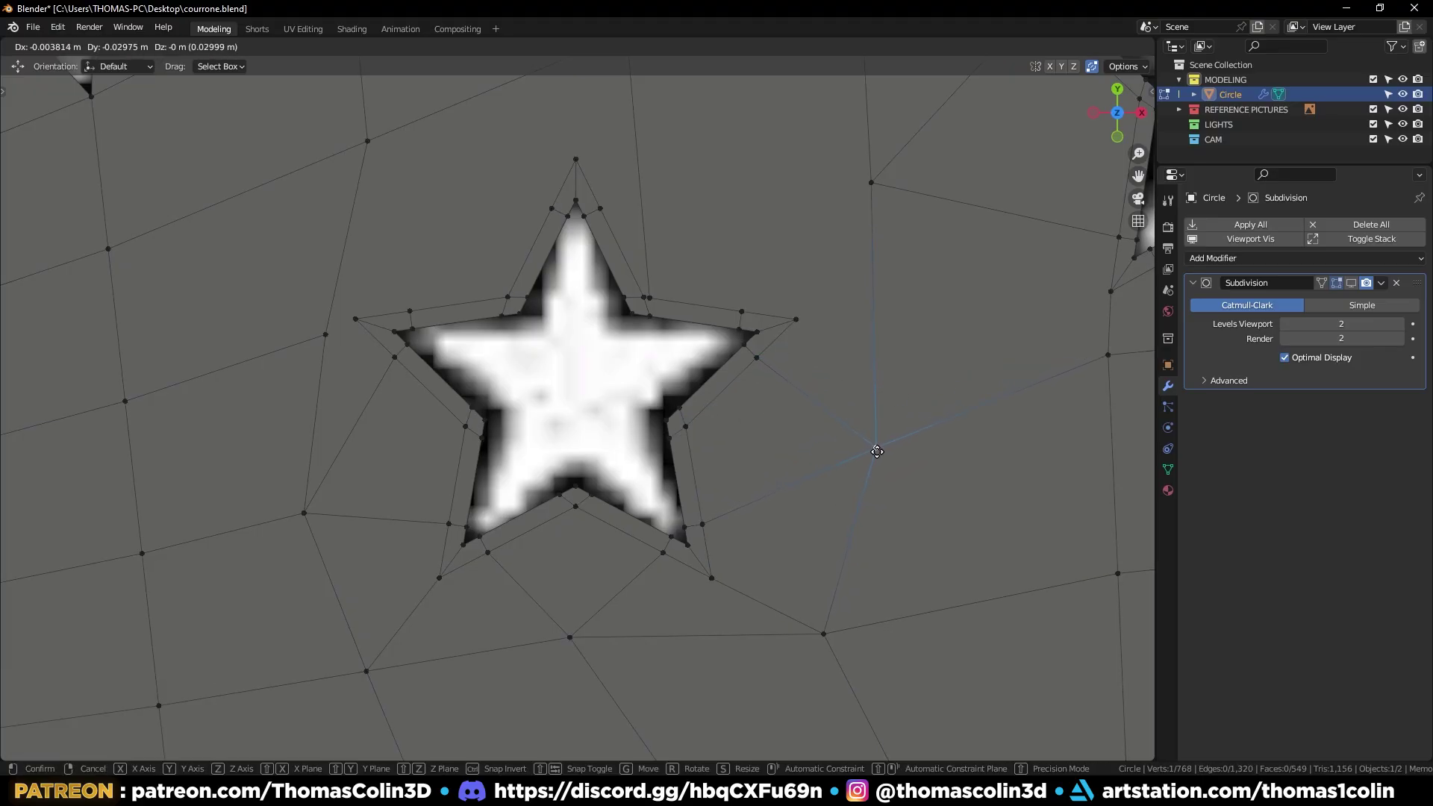
{"action": "left_click", "coordinate": [877, 451]}
Connect the small star's right border tip to the larger left star's lower-left border tip across the grid edge between them
{"action": "middle_click_drag", "start_coordinate": [835, 359], "coordinate": [663, 446], "text": "shift"}
{"action": "left_click", "coordinate": [627, 408]}
{"action": "left_click", "coordinate": [930, 381], "text": "shift"}
{"action": "key", "text": "j"}
{"action": "left_click", "coordinate": [1061, 215]}
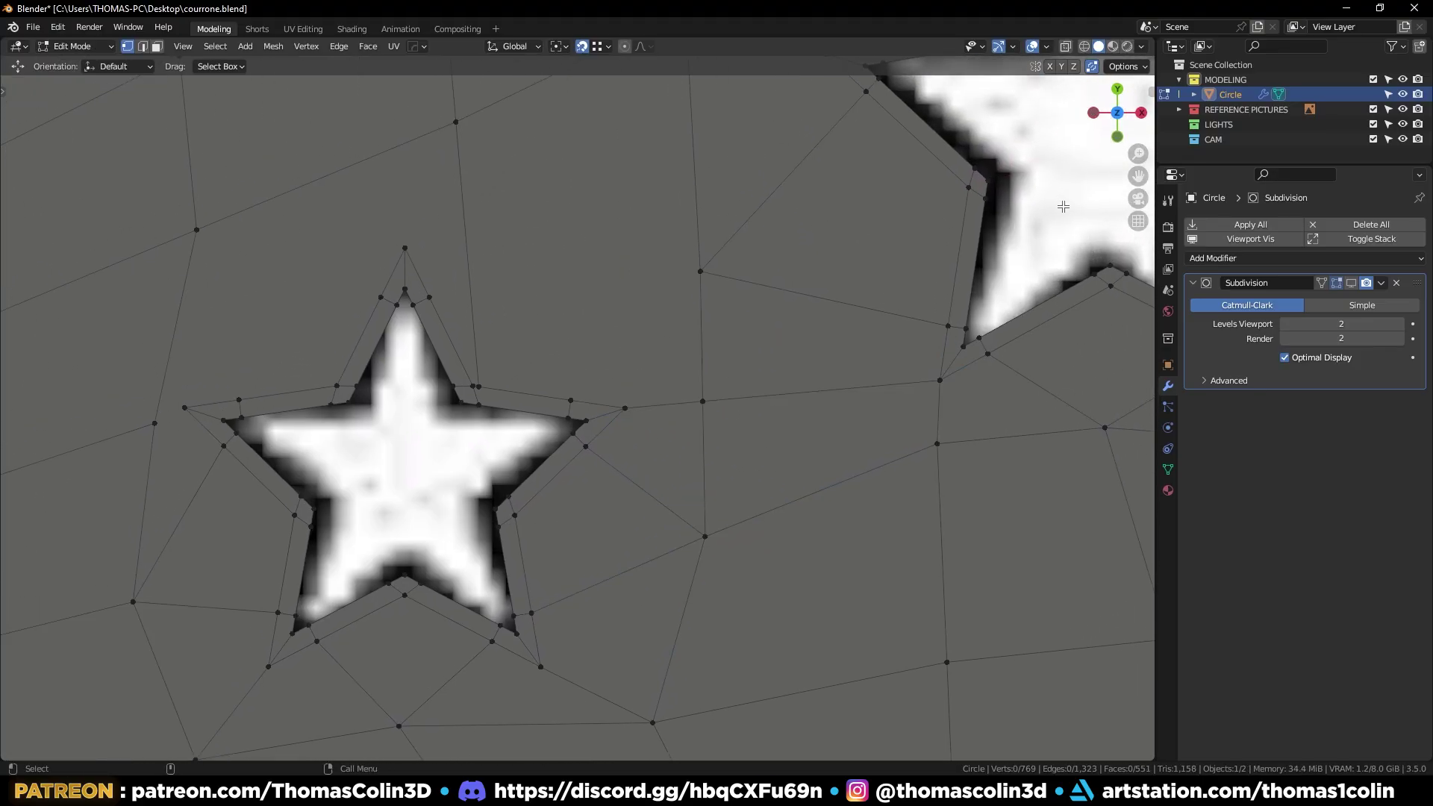
Dissolve the vertical edge running from the small star's upper-right inner corner to the grid edge above
{"action": "right_click_drag", "start_coordinate": [892, 287], "coordinate": [858, 304], "text": "alt"}
{"action": "middle_click_drag", "start_coordinate": [761, 283], "coordinate": [823, 345], "text": "alt"}
{"action": "key", "text": "2"}
{"action": "left_click", "coordinate": [553, 333]}
{"action": "key", "text": "ctrl+x"}
{"action": "right_click_drag", "start_coordinate": [492, 388], "coordinate": [539, 370], "text": "alt"}
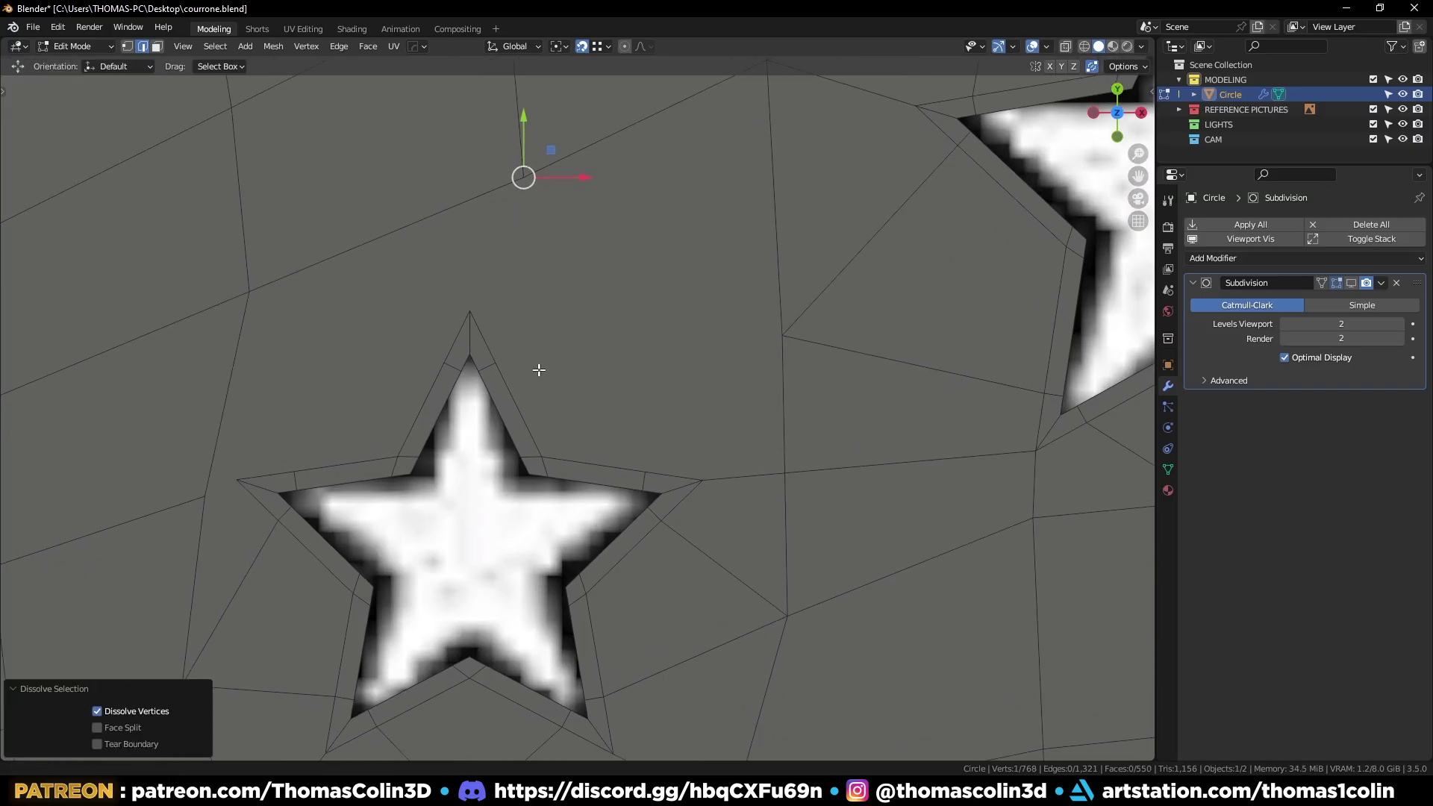
Knife a corner-shaped cut outside the small star's upper right, joining the top arm's and right arm's border vertices
{"action": "key", "text": "k"}
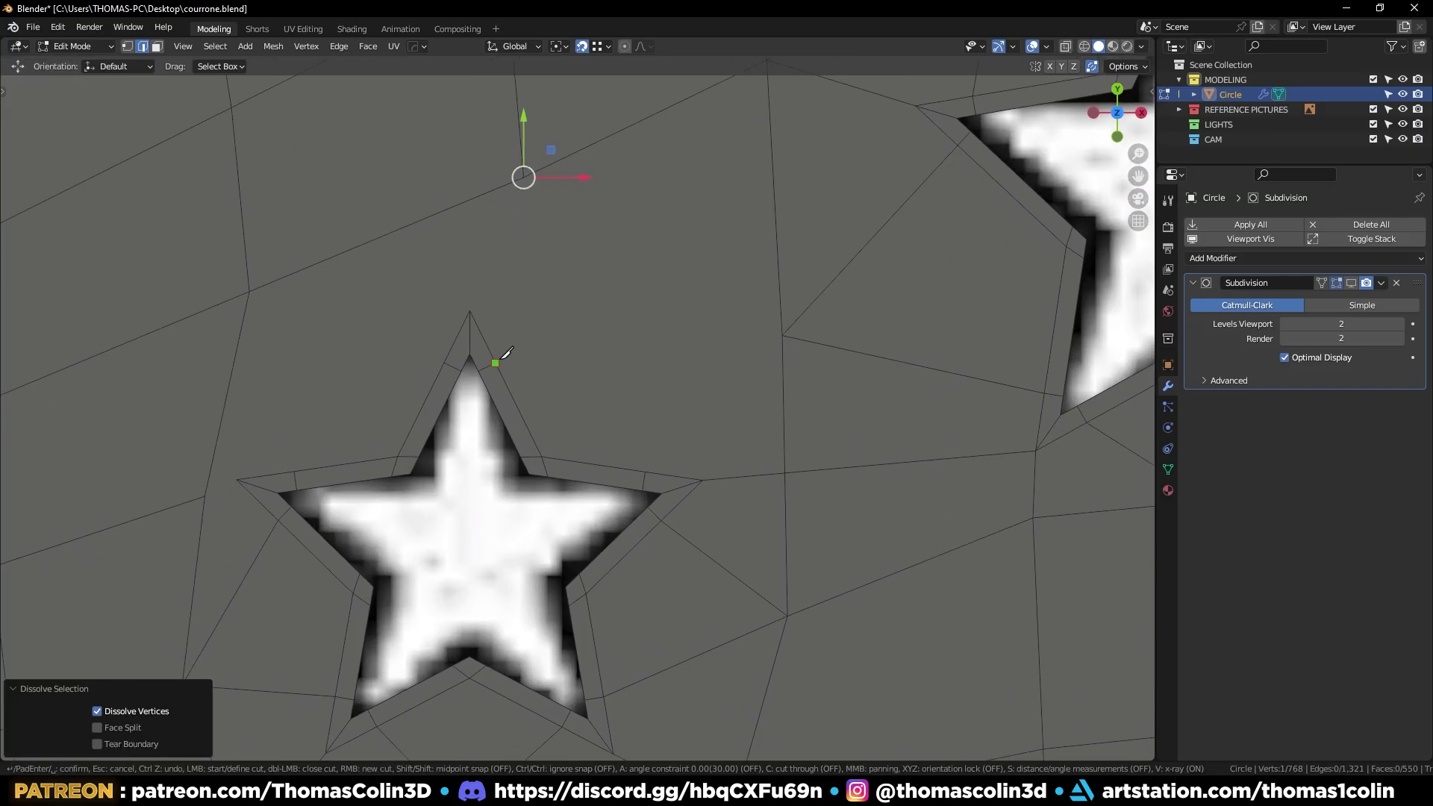
{"action": "key", "text": "Return"}
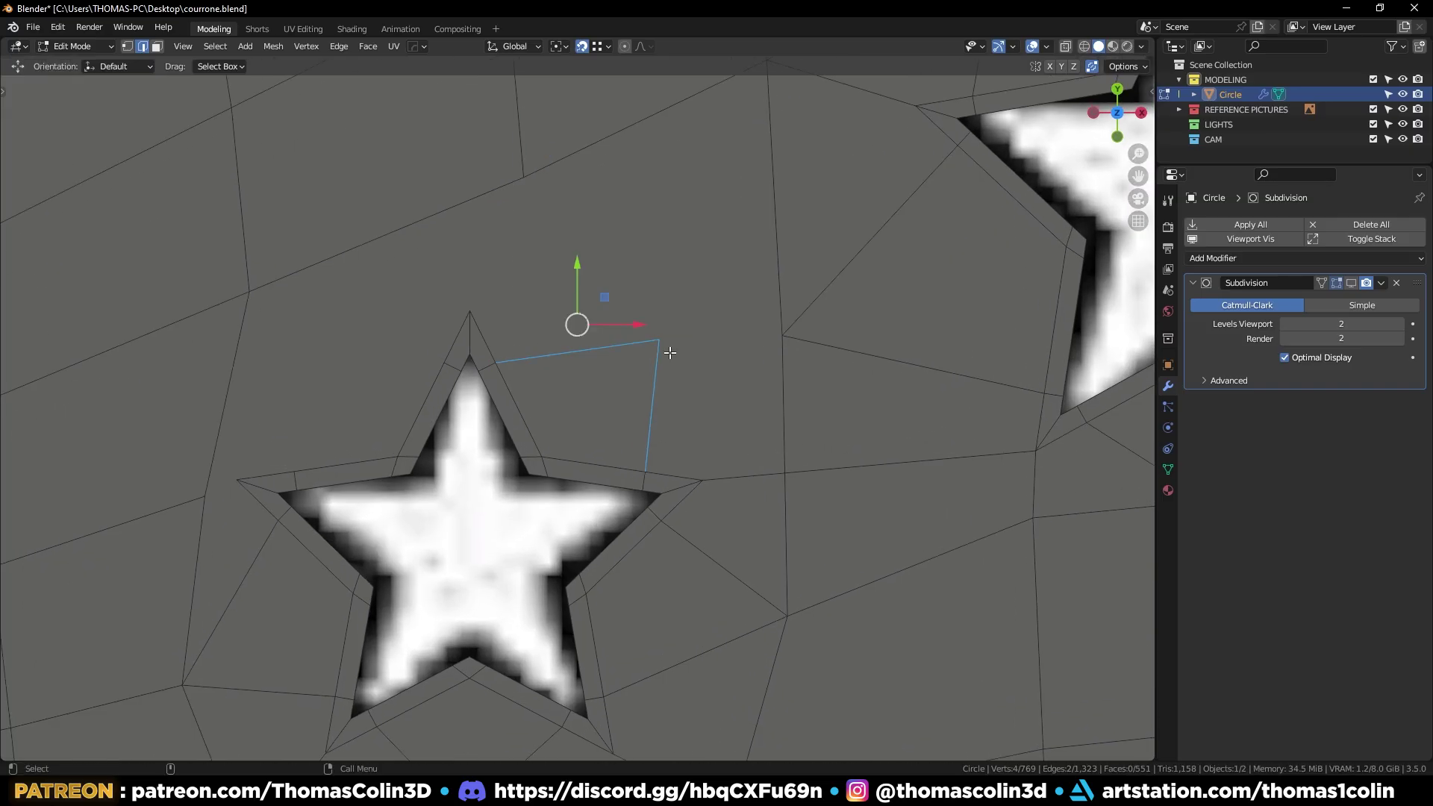
{"action": "key", "text": "alt+a"}
Move the grid vertex beside the small star's lower-left arm slightly up and outward
{"action": "right_click_drag", "start_coordinate": [751, 349], "coordinate": [660, 351], "text": "alt"}
{"action": "middle_click_drag", "start_coordinate": [661, 351], "coordinate": [742, 416], "text": "alt"}
{"action": "middle_click_drag", "start_coordinate": [467, 404], "coordinate": [800, 248], "text": "alt"}
{"action": "key", "text": "1"}
{"action": "left_click", "coordinate": [646, 573]}
{"action": "key", "text": "g"}
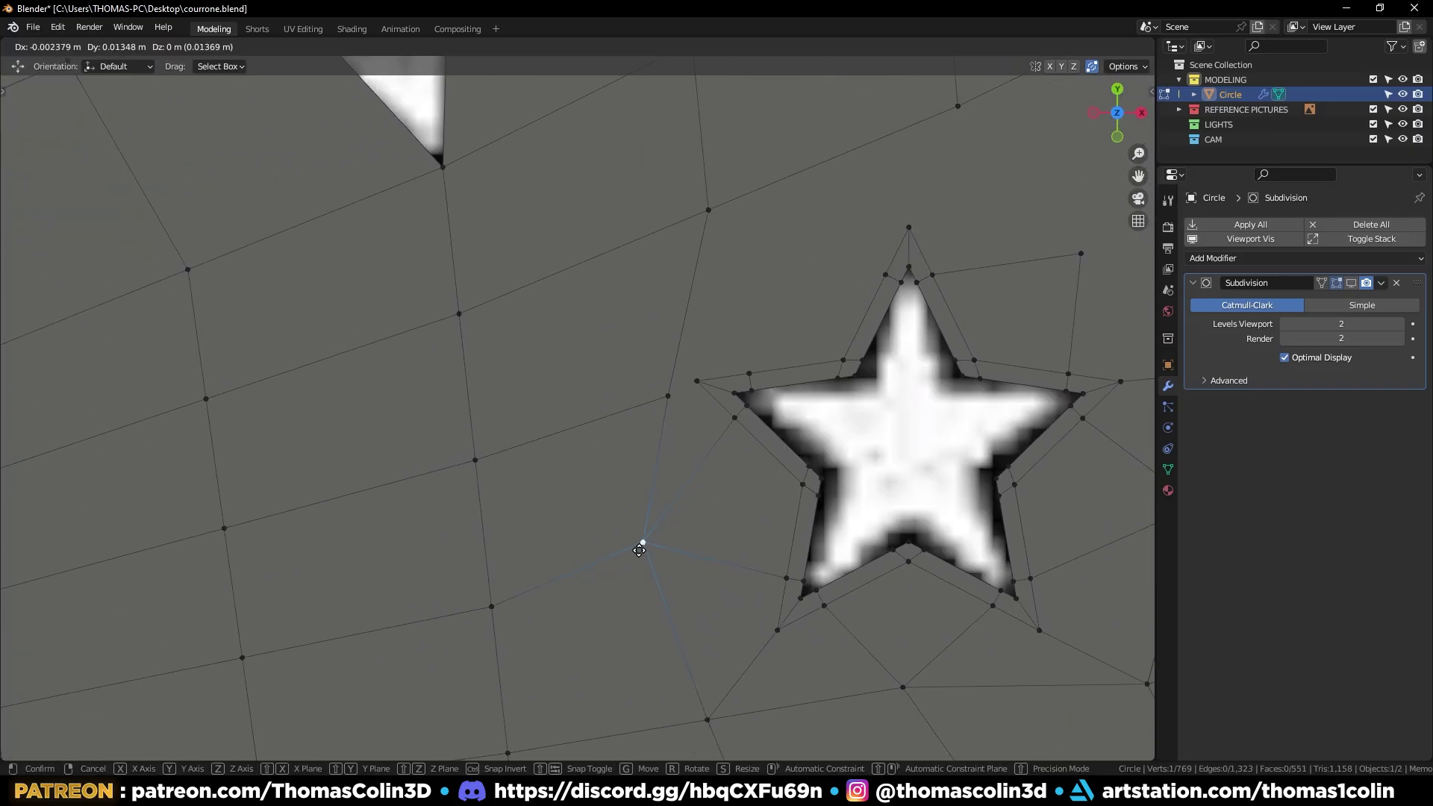
{"action": "left_click", "coordinate": [631, 544]}
Slide the grid vertex near the small star's left arm outward and connect it to the left border tip
{"action": "left_click", "coordinate": [667, 394]}
{"action": "key", "text": "g"}
{"action": "key", "text": "g"}
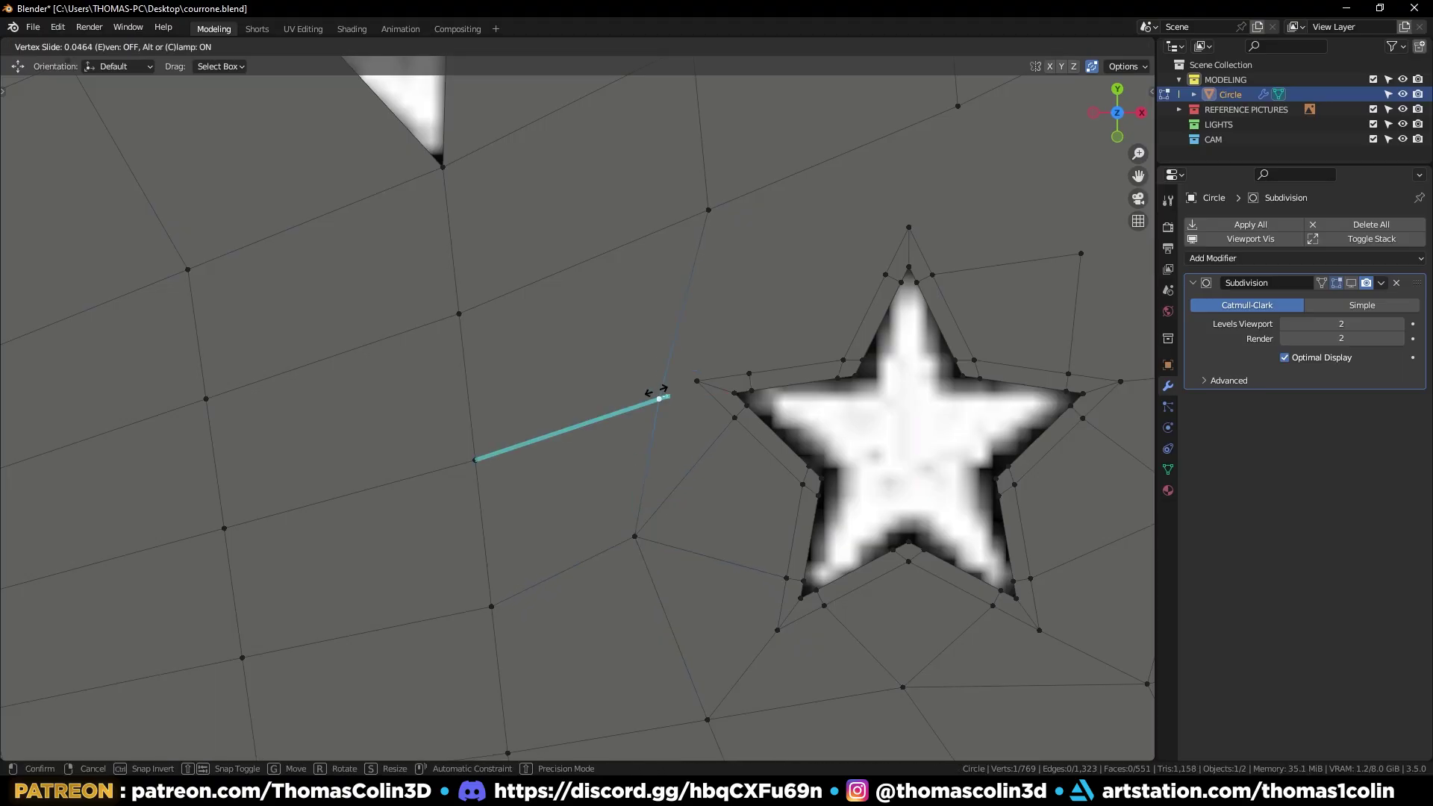
{"action": "left_click", "coordinate": [615, 409]}
{"action": "left_click", "coordinate": [694, 382], "text": "shift"}
{"action": "key", "text": "j"}
Nudge the vertex joined to the small star's left tip upward twice, first by -0.001982 m in X and 0.00793 m in Y
{"action": "left_click", "coordinate": [617, 418]}
{"action": "key", "text": "g"}
{"action": "left_click", "coordinate": [617, 400]}
{"action": "middle_click_drag", "start_coordinate": [717, 418], "coordinate": [676, 484], "text": "alt"}
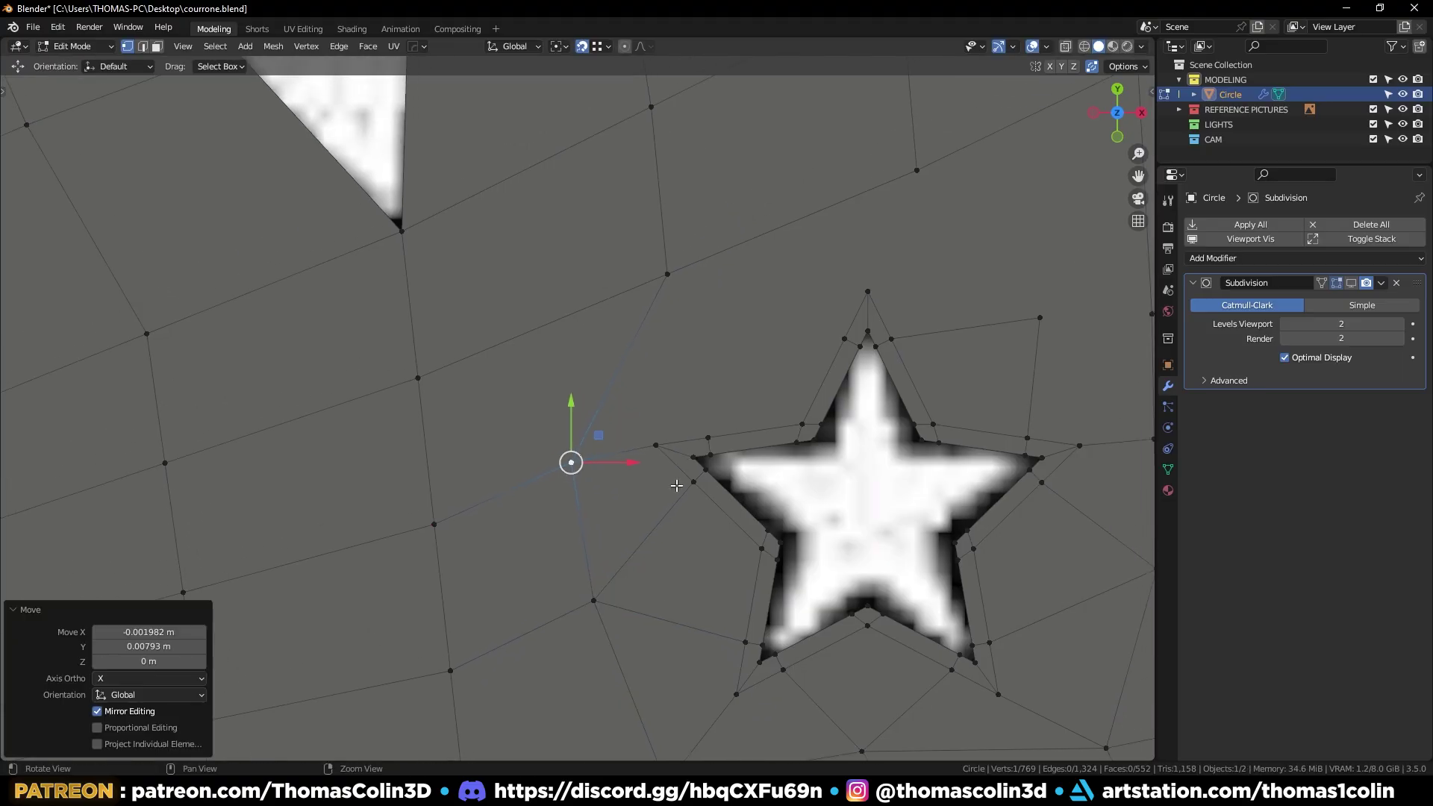
{"action": "right_click_drag", "start_coordinate": [676, 483], "coordinate": [634, 464], "text": "alt"}
{"action": "key", "text": "g"}
{"action": "left_click", "coordinate": [615, 426]}
Connect the grid vertex above-left of the small star to its left and top arms' border vertices, and move it by 0.015504 m X, -0.010681 m Y
{"action": "left_click", "coordinate": [730, 440]}
{"action": "left_click", "coordinate": [688, 260], "text": "shift"}
{"action": "key", "text": "j"}
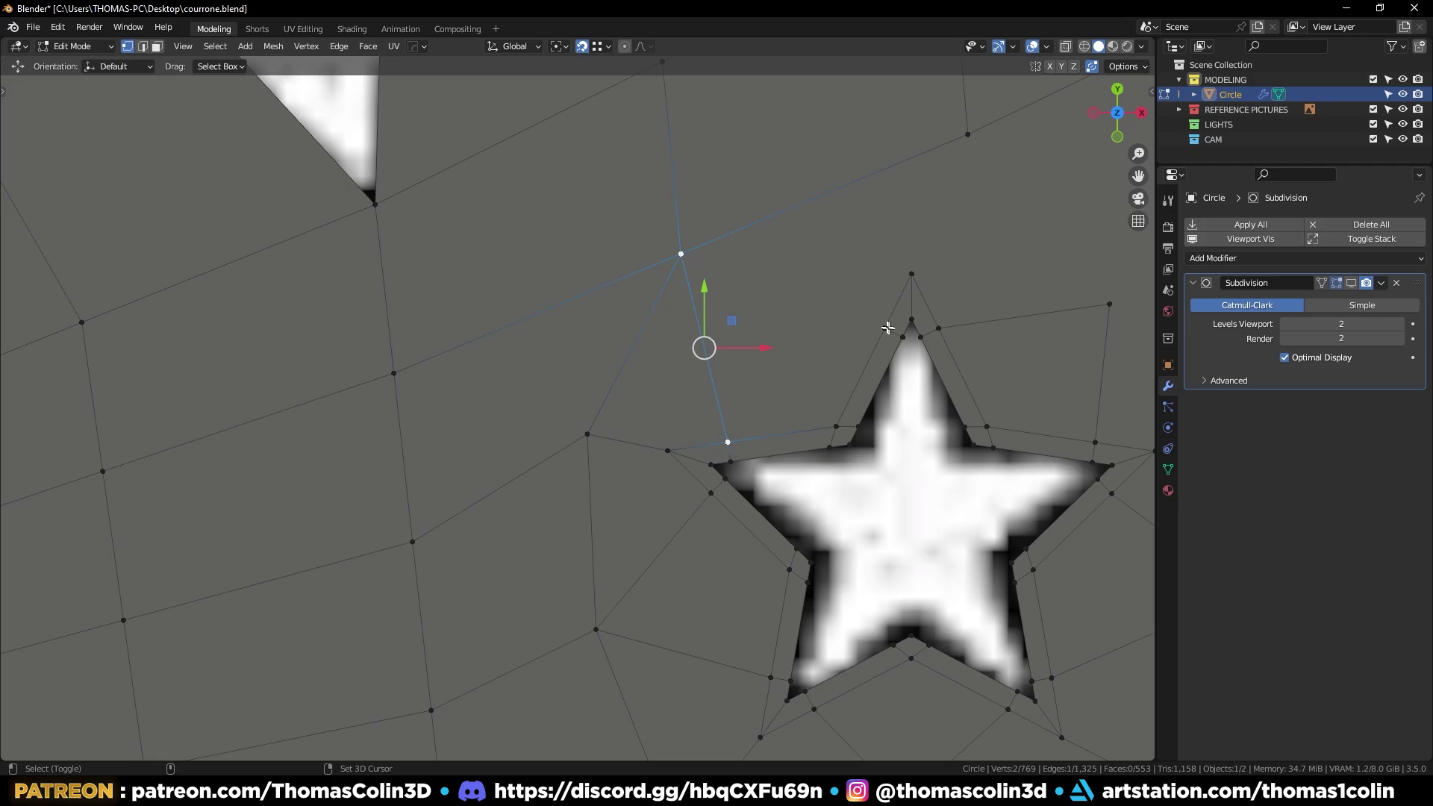
{"action": "left_click_drag", "start_coordinate": [681, 254], "coordinate": [715, 277]}
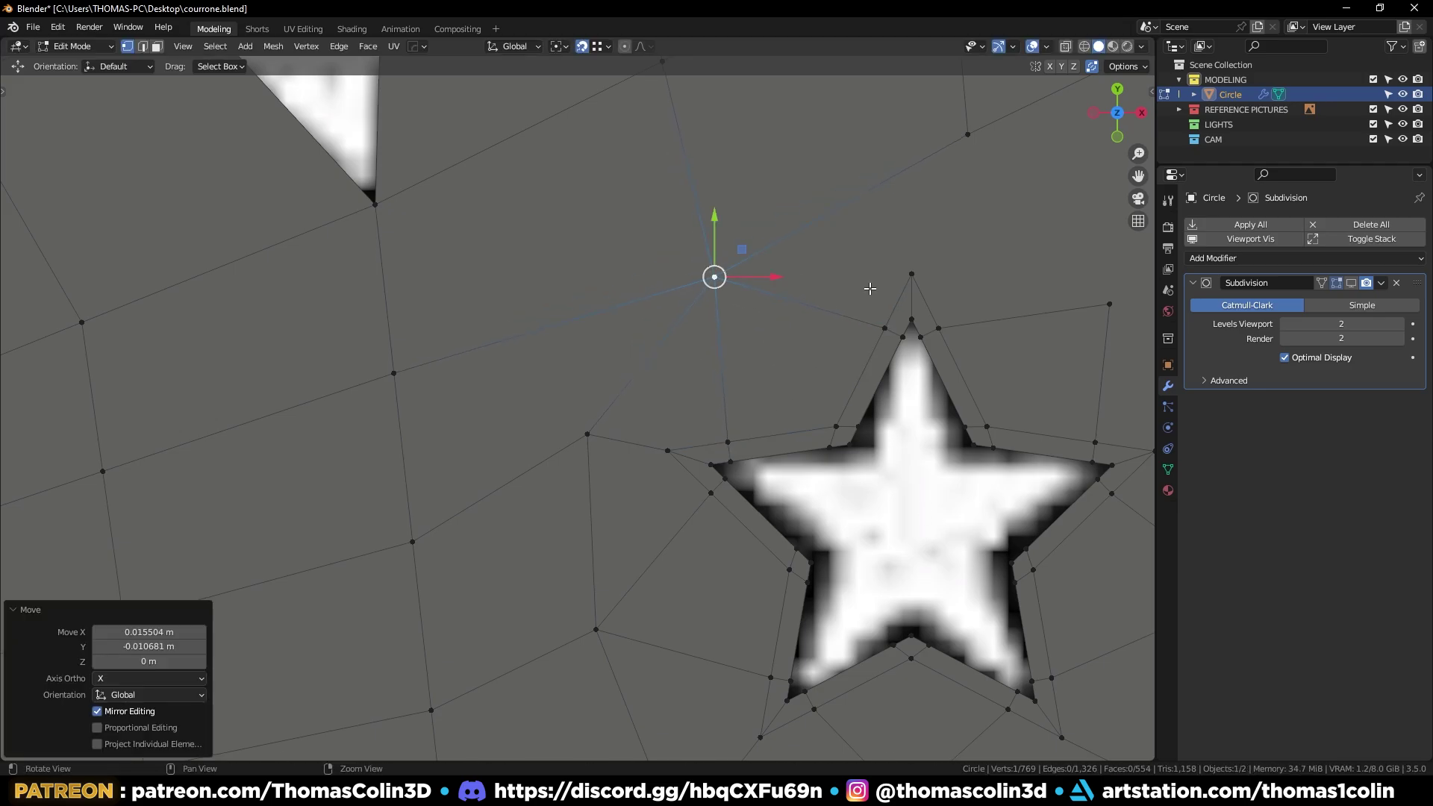
Connect the small star's top border tip to the grid vertex above it
{"action": "middle_click_drag", "start_coordinate": [870, 289], "coordinate": [716, 404], "text": "alt"}
{"action": "left_click", "coordinate": [755, 394]}
{"action": "left_click", "coordinate": [811, 259], "text": "shift"}
{"action": "key", "text": "j"}
Connect the knife cut's corner vertex to the grid vertex between the two left stars, and merge the corner vertex into it
{"action": "middle_click_drag", "start_coordinate": [811, 259], "coordinate": [463, 283], "text": "alt"}
{"action": "left_click", "coordinate": [535, 419]}
{"action": "left_click", "coordinate": [662, 396], "text": "shift"}
{"action": "key", "text": "j"}
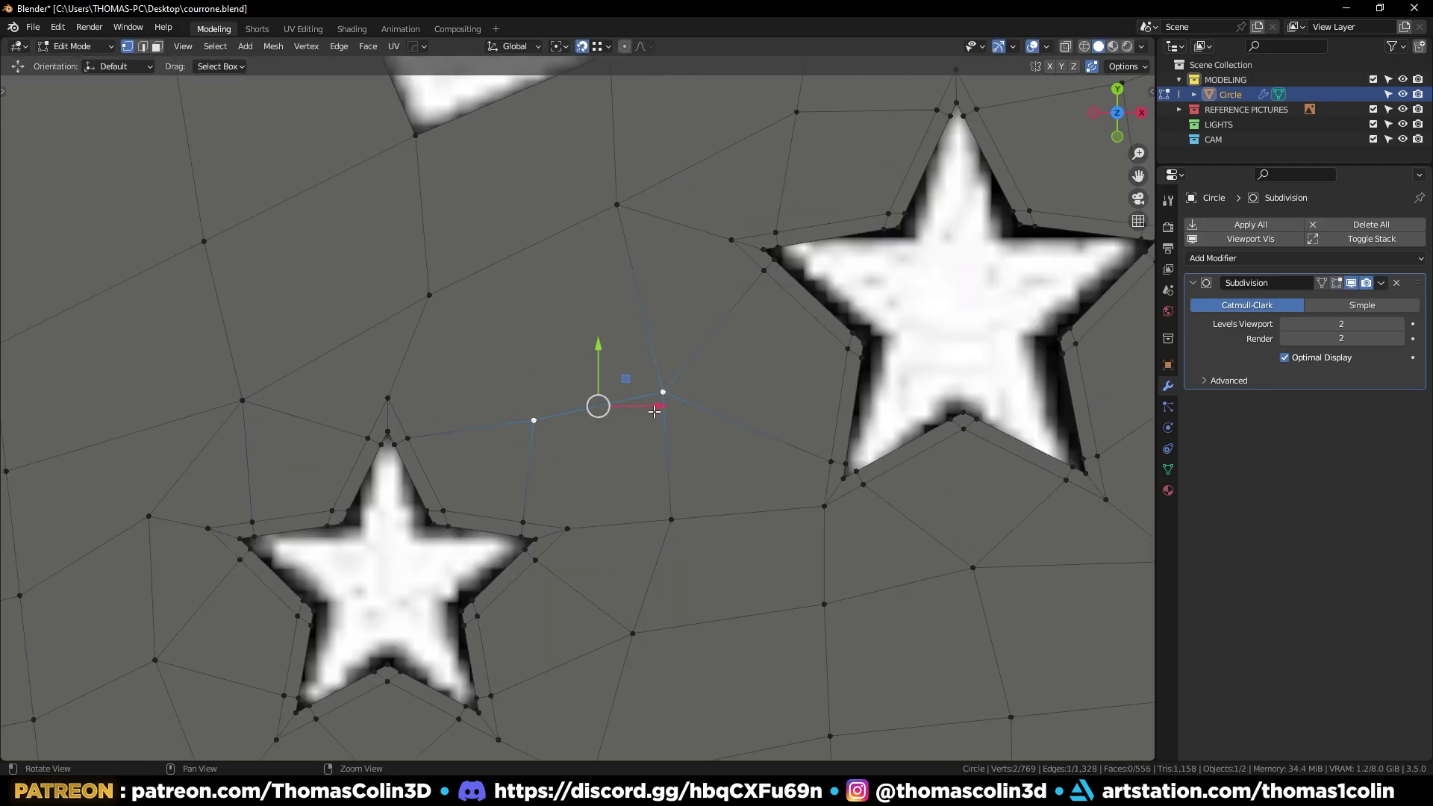
{"action": "left_click", "coordinate": [720, 366]}
{"action": "scroll", "coordinate": [558, 476], "scroll_direction": "up", "scroll_amount": 1}
{"action": "middle_click_drag", "start_coordinate": [558, 476], "coordinate": [531, 403], "text": "alt"}
{"action": "key", "text": "g"}
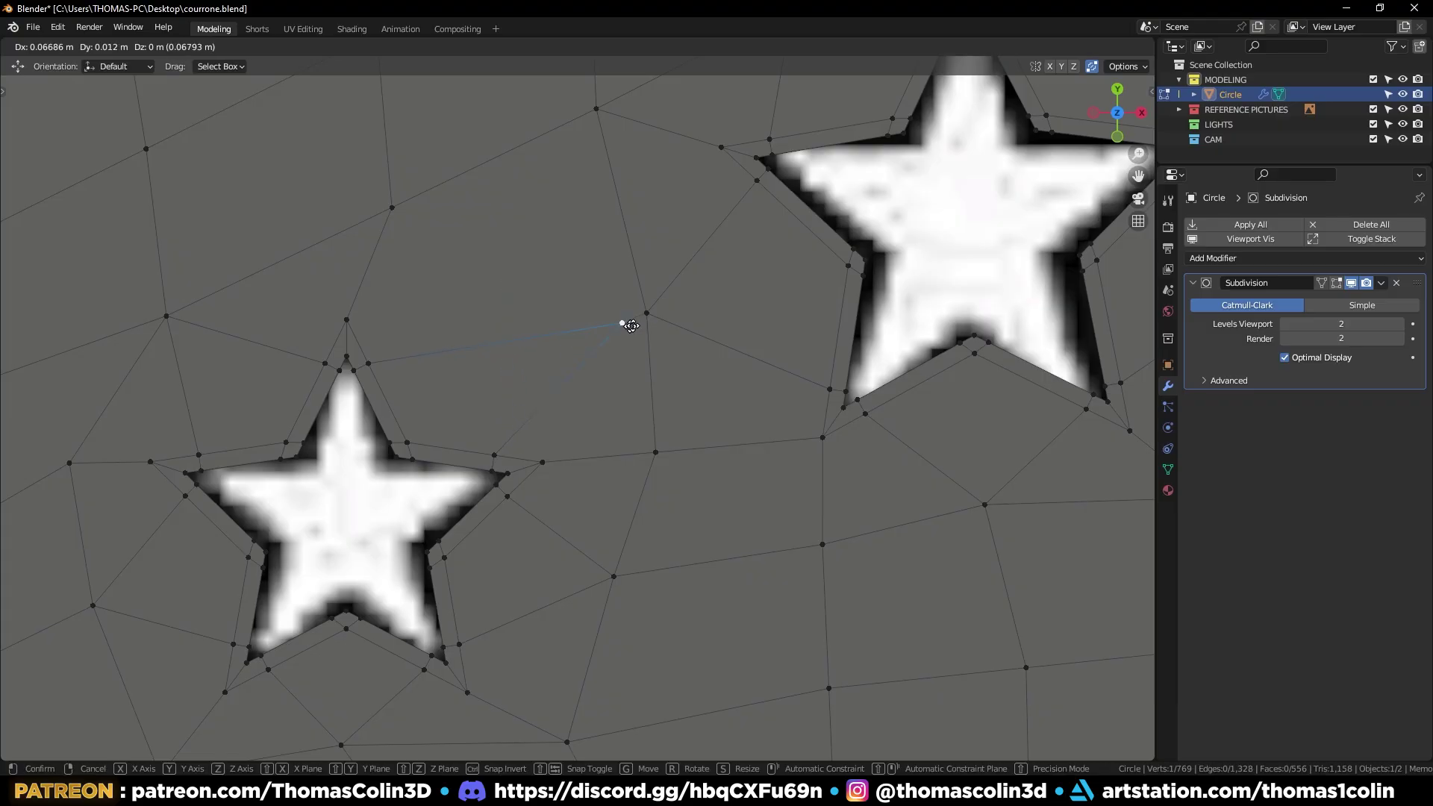
{"action": "left_click", "coordinate": [647, 313]}
Move the merged vertex between the two left stars by -0.032143 m in X and -0.005143 m in Y
{"action": "key", "text": "g"}
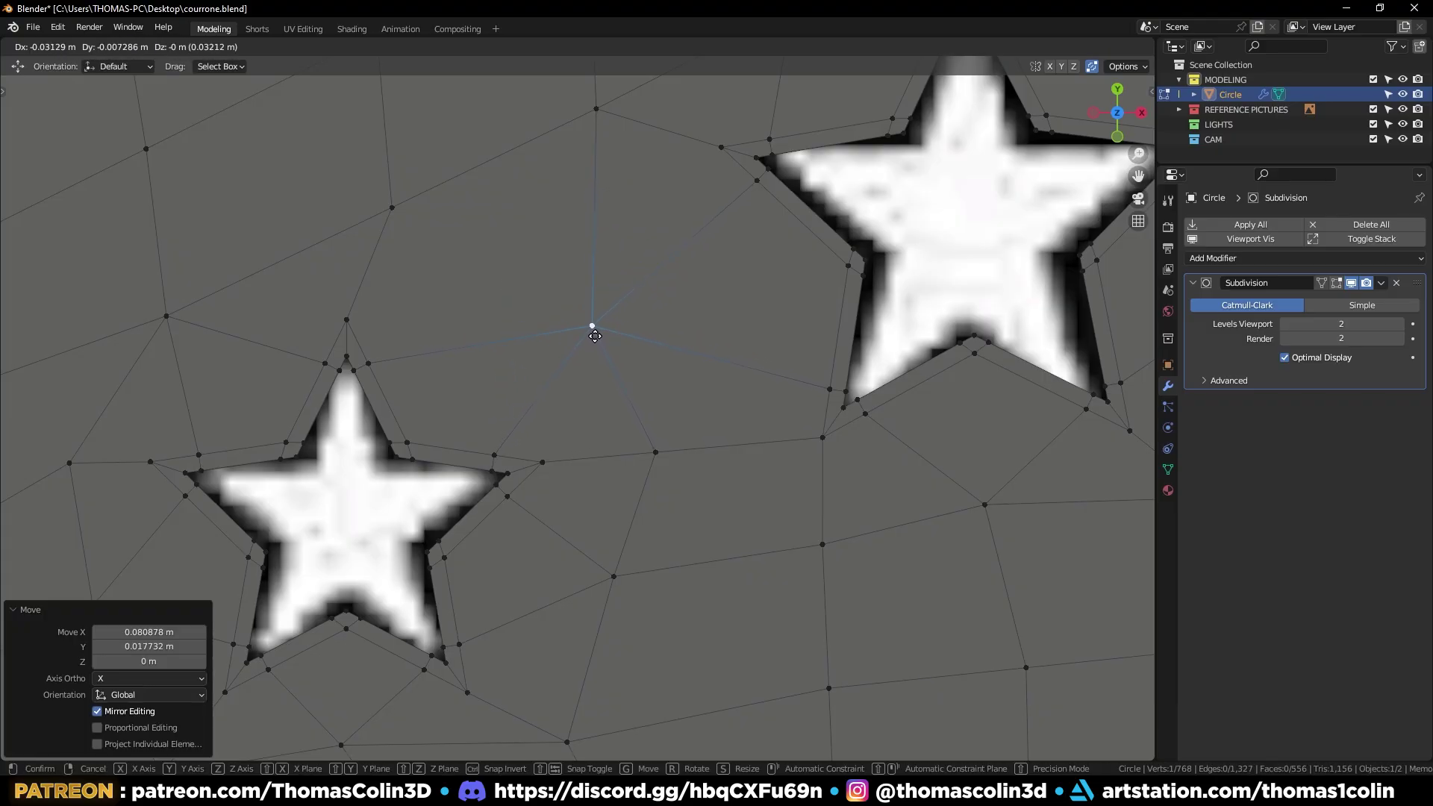
{"action": "left_click", "coordinate": [594, 332]}
{"action": "middle_click_drag", "start_coordinate": [604, 348], "coordinate": [640, 439], "text": "shift"}
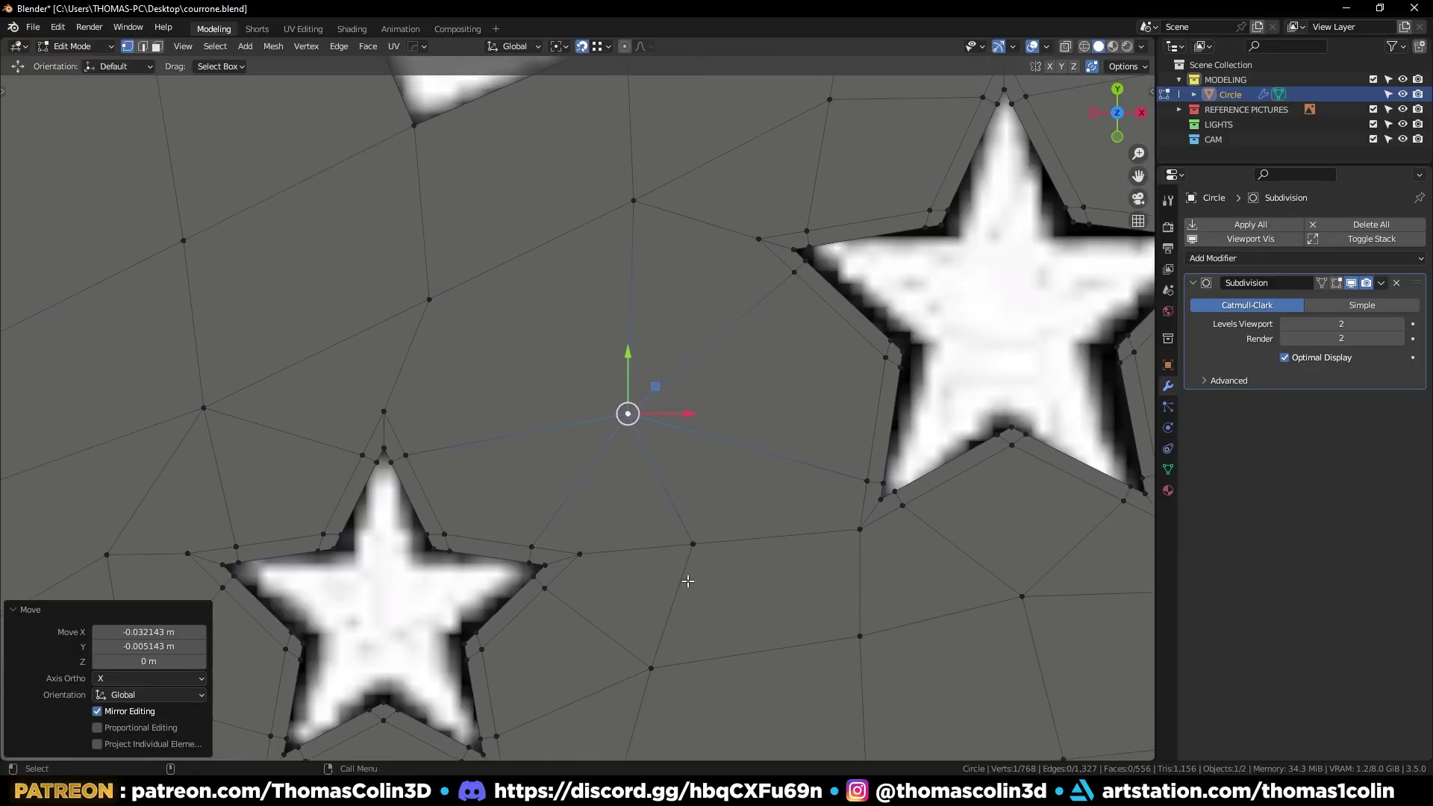
Evenly space the two edges between the small star's right tip and the larger star's lower-left tip with LoopTools Space
{"action": "key", "text": "2"}
{"action": "left_click", "coordinate": [650, 548]}
{"action": "left_click", "coordinate": [755, 541], "text": "shift"}
{"action": "right_click", "coordinate": [754, 541]}
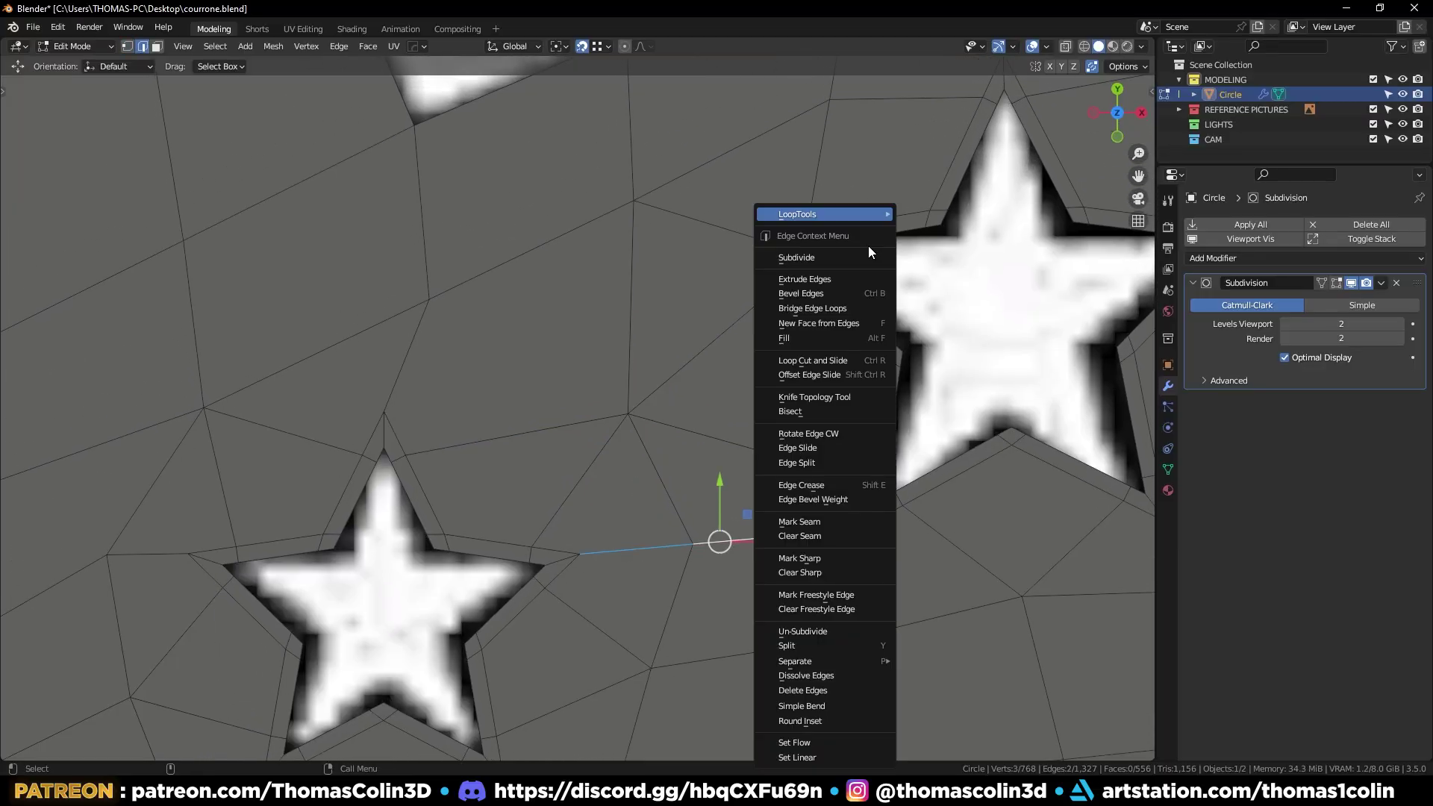
{"action": "mouse_move", "coordinate": [858, 214]}
{"action": "left_click", "coordinate": [930, 318]}
{"action": "key", "text": "alt+a"}
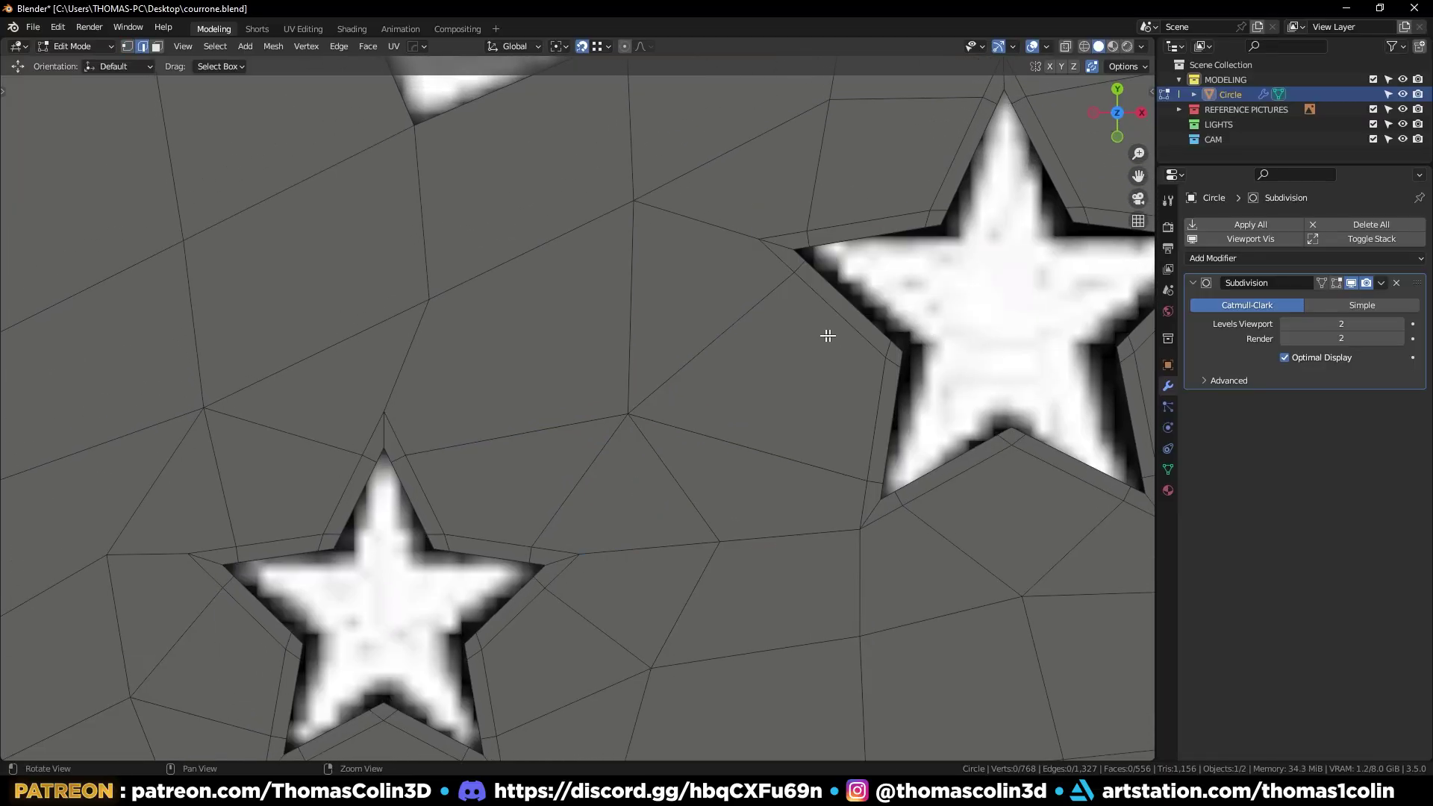
Add a centred loop cut through the quad between the left notch's lower edge and the grid edge above the small star
{"action": "middle_click_drag", "start_coordinate": [753, 332], "coordinate": [868, 453], "text": "alt"}
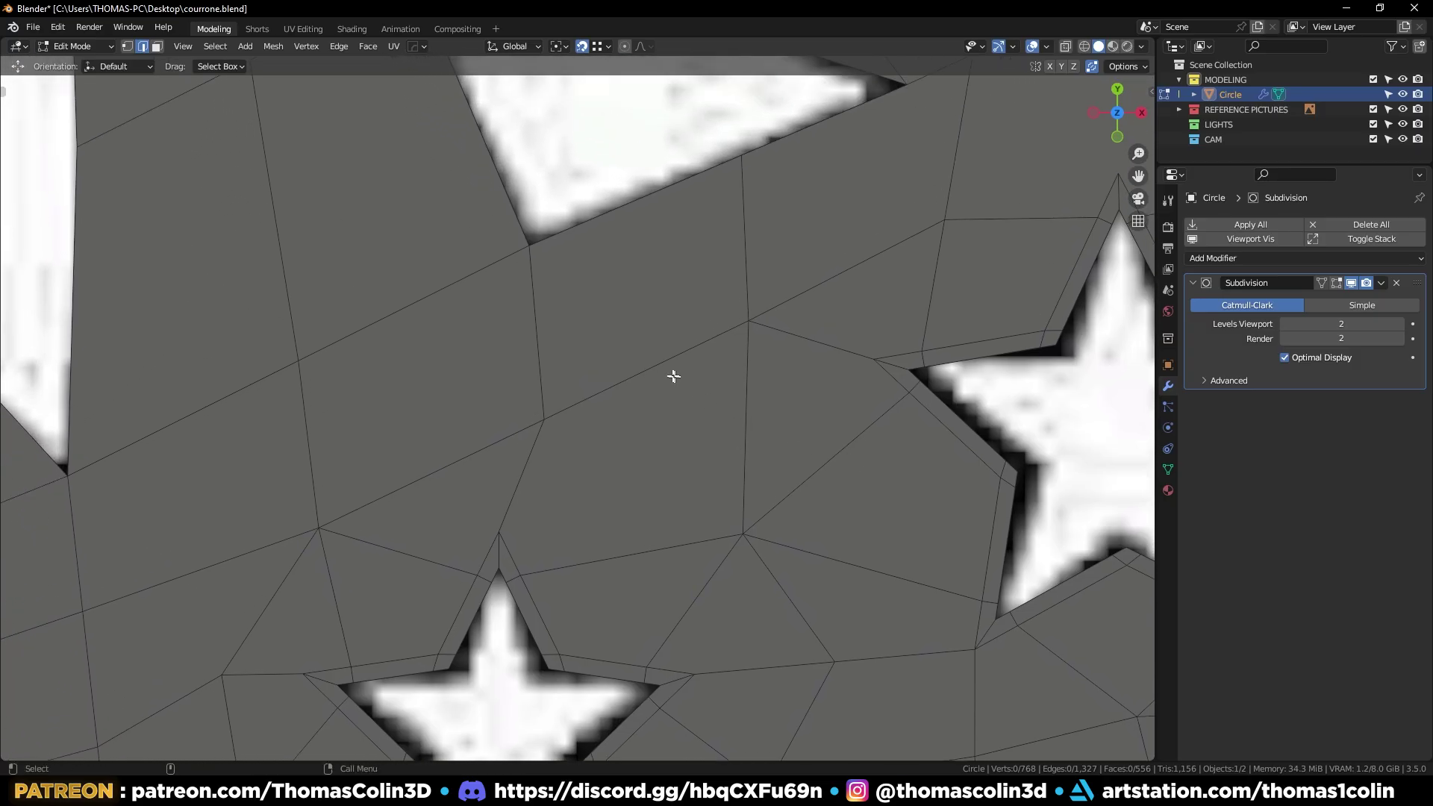
{"action": "left_click", "coordinate": [636, 349]}
{"action": "key", "text": "ctrl+r"}
{"action": "left_click", "coordinate": [636, 349]}
{"action": "right_click", "coordinate": [630, 414]}
Connect the new cut's lower end to the border vertex on the right side of the small star's top arm
{"action": "key", "text": "1"}
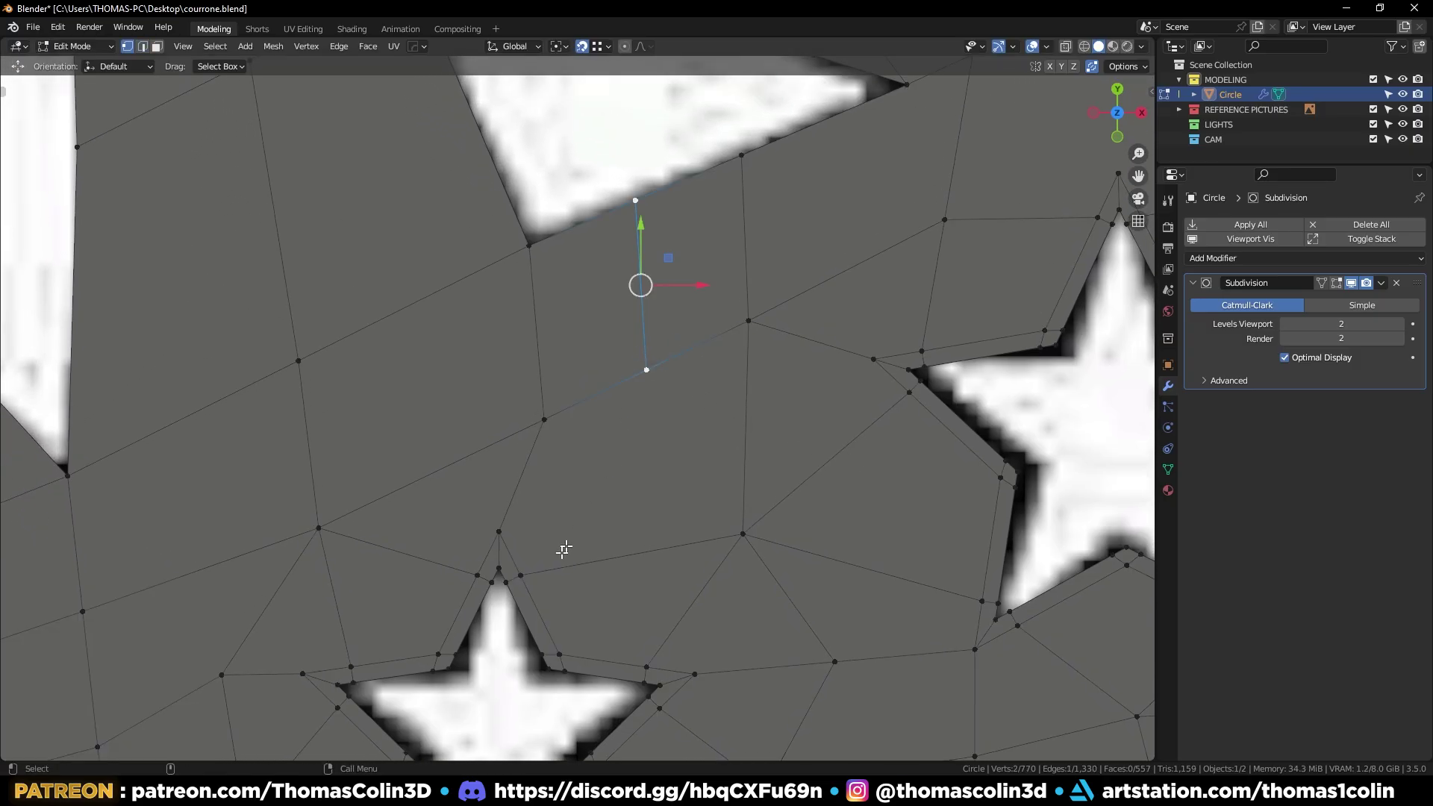
{"action": "left_click", "coordinate": [521, 577]}
{"action": "left_click", "coordinate": [652, 378], "text": "shift"}
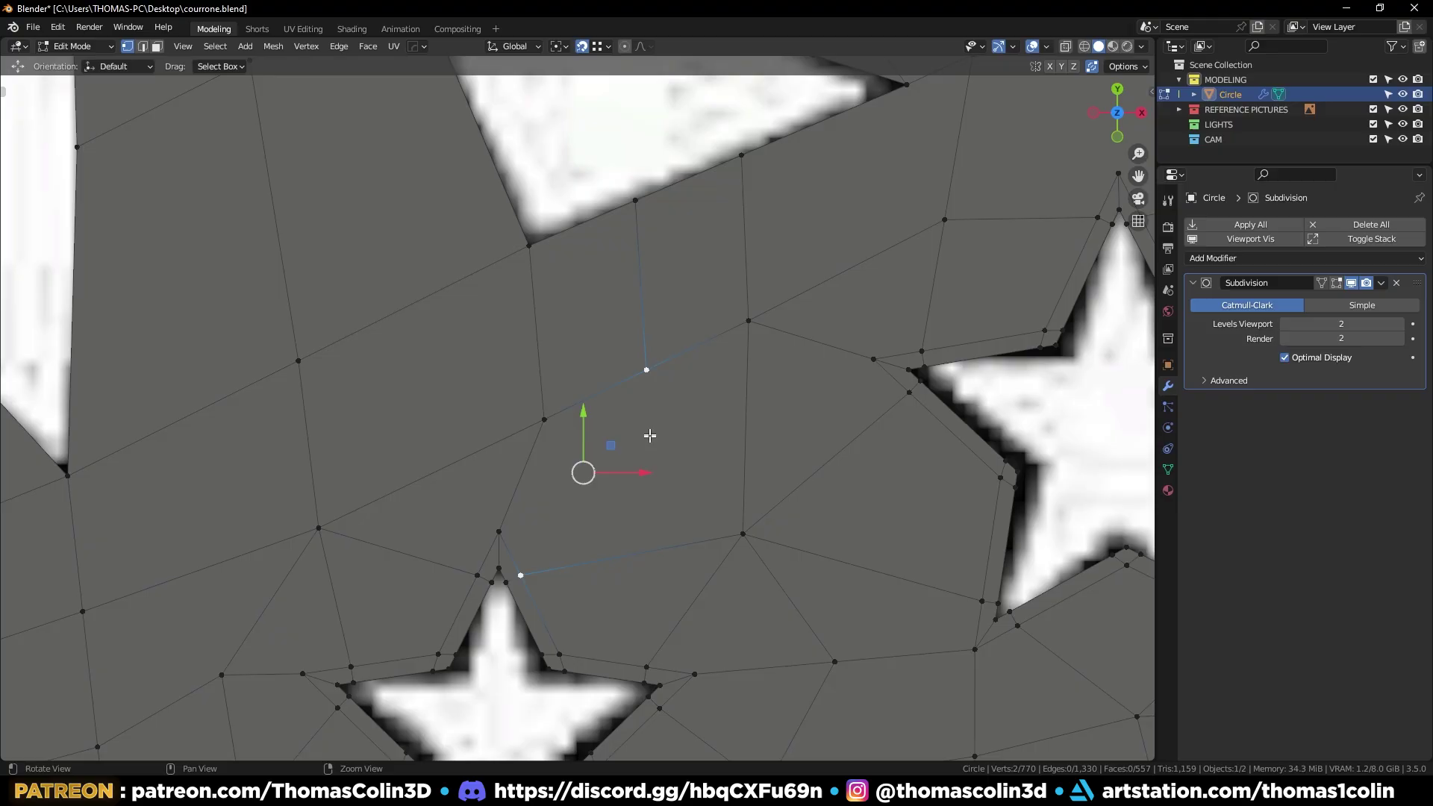
{"action": "middle_click_drag", "start_coordinate": [603, 515], "coordinate": [586, 365], "text": "alt"}
{"action": "right_click_drag", "start_coordinate": [586, 366], "coordinate": [560, 366], "text": "alt"}
Nudge the shared vertex between the two left stars slightly outward, and move the grid vertex above it down and outward
{"action": "left_click", "coordinate": [705, 380]}
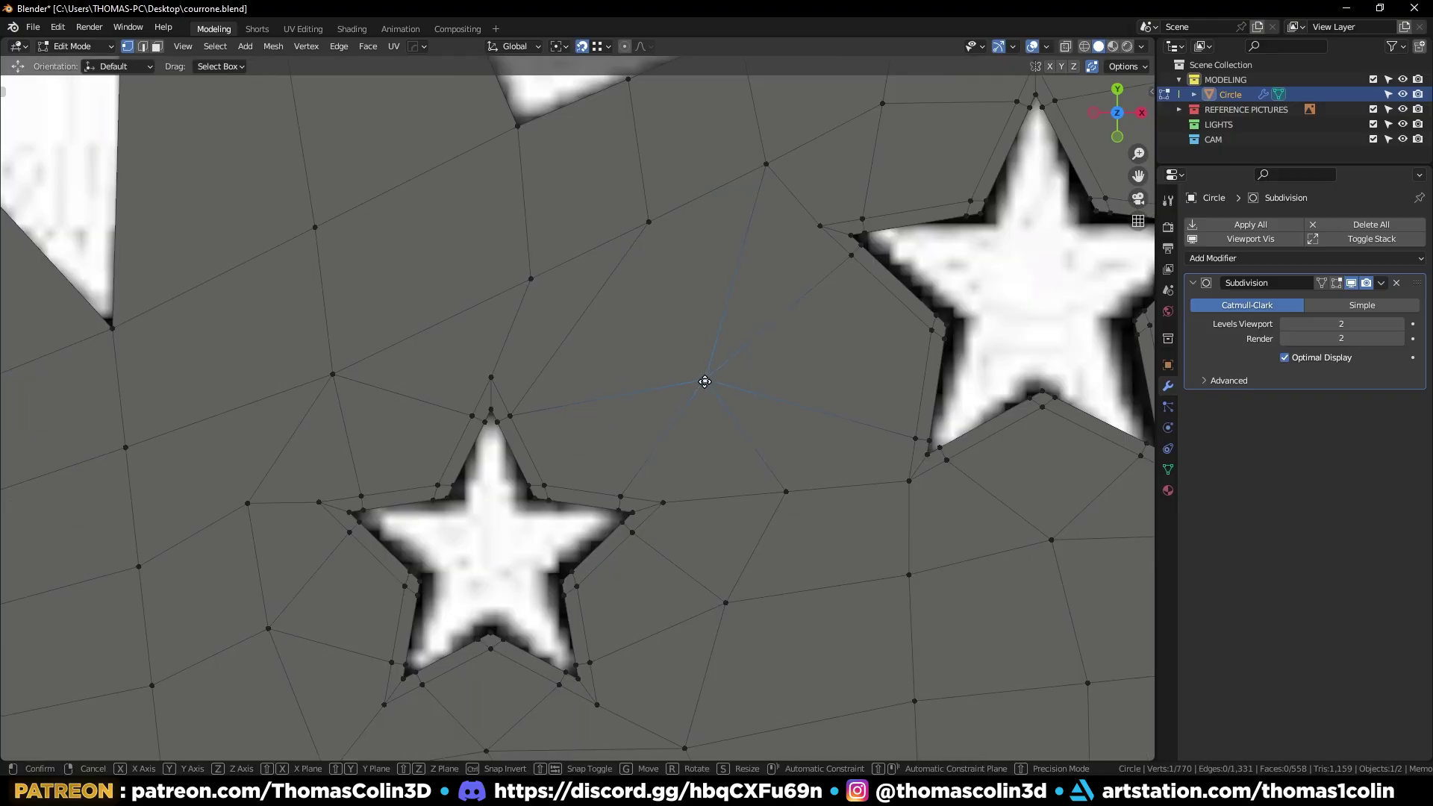
{"action": "key", "text": "g"}
{"action": "left_click", "coordinate": [698, 375]}
{"action": "left_click", "coordinate": [759, 170]}
{"action": "key", "text": "g"}
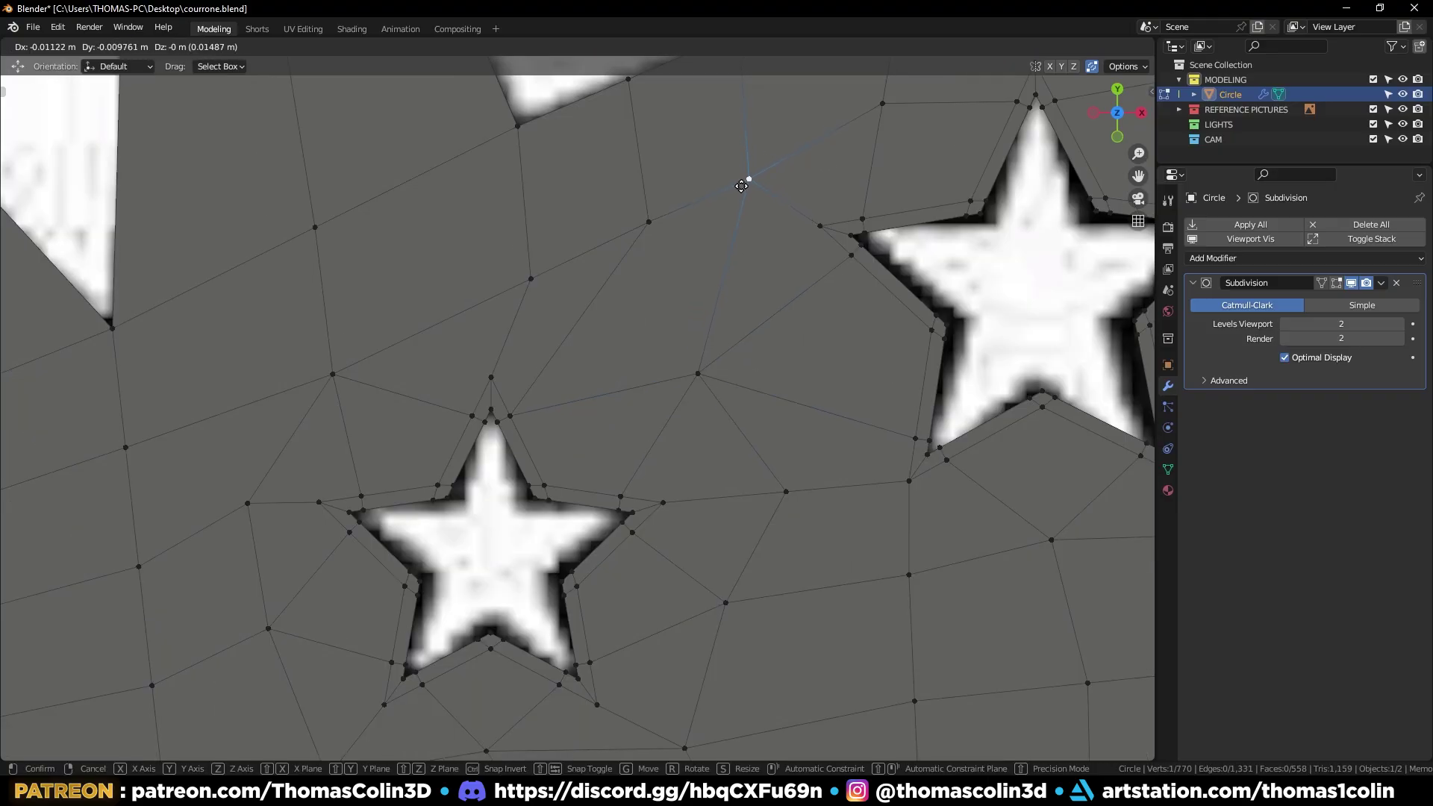
{"action": "left_click", "coordinate": [741, 182]}
Symmetrize the crown mesh along X from the negative to the positive side to copy the reworked star topology
{"action": "scroll", "coordinate": [592, 352], "scroll_direction": "down", "scroll_amount": 6}
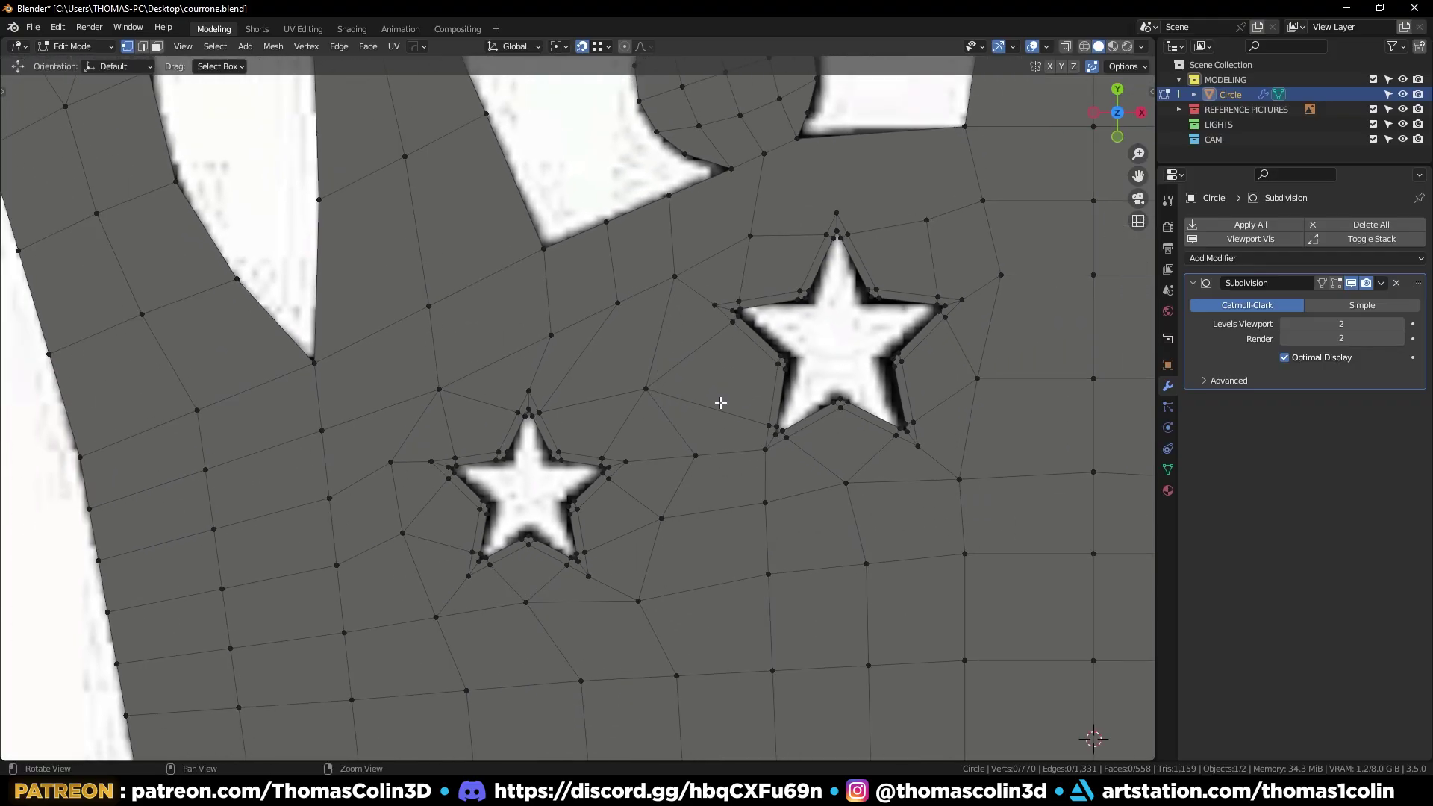
{"action": "key", "text": "Tab"}
{"action": "key", "text": "Tab"}
{"action": "key", "text": "alt+x"}
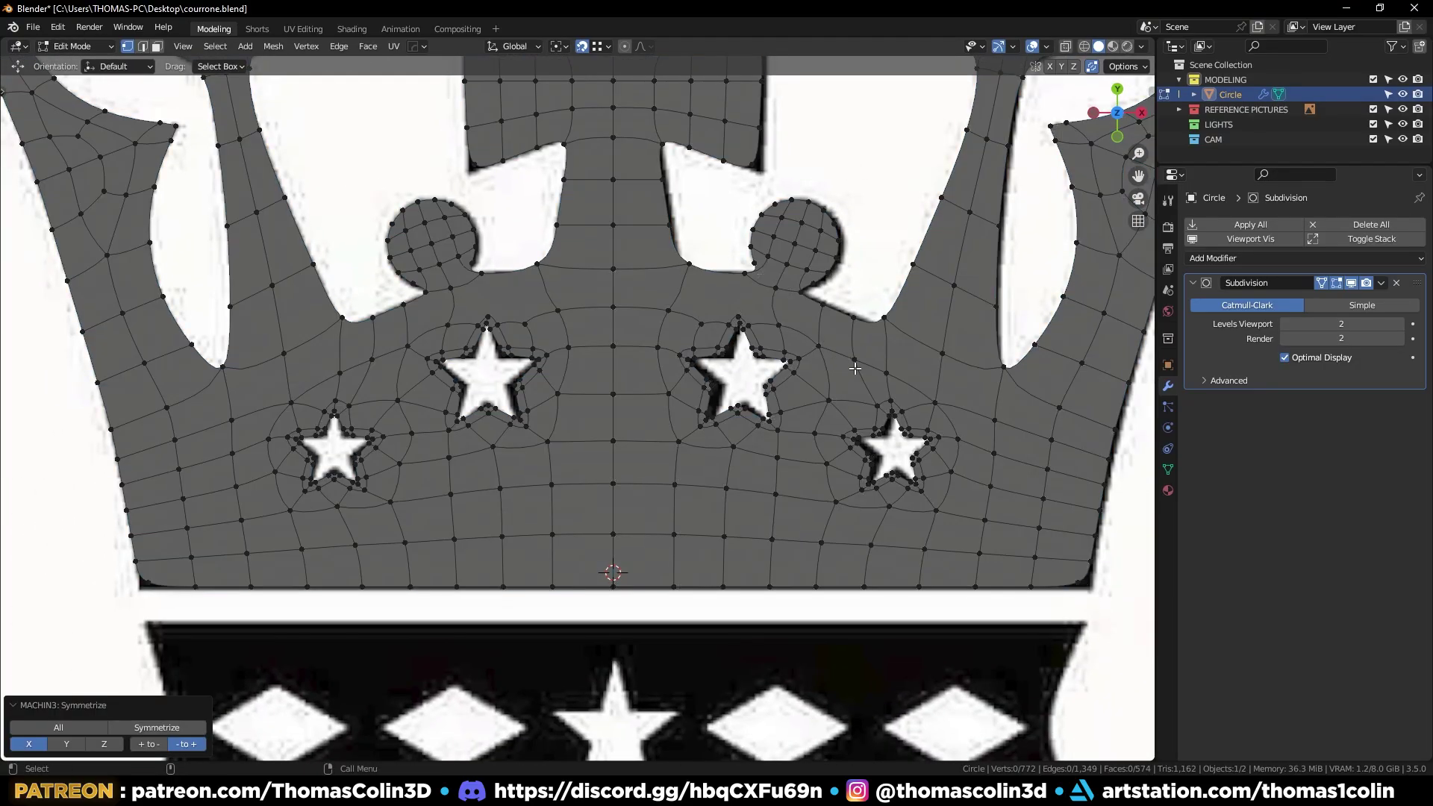
Leave Edit Mode and disable the Subdivision modifier's viewport display
{"action": "key", "text": "Tab"}
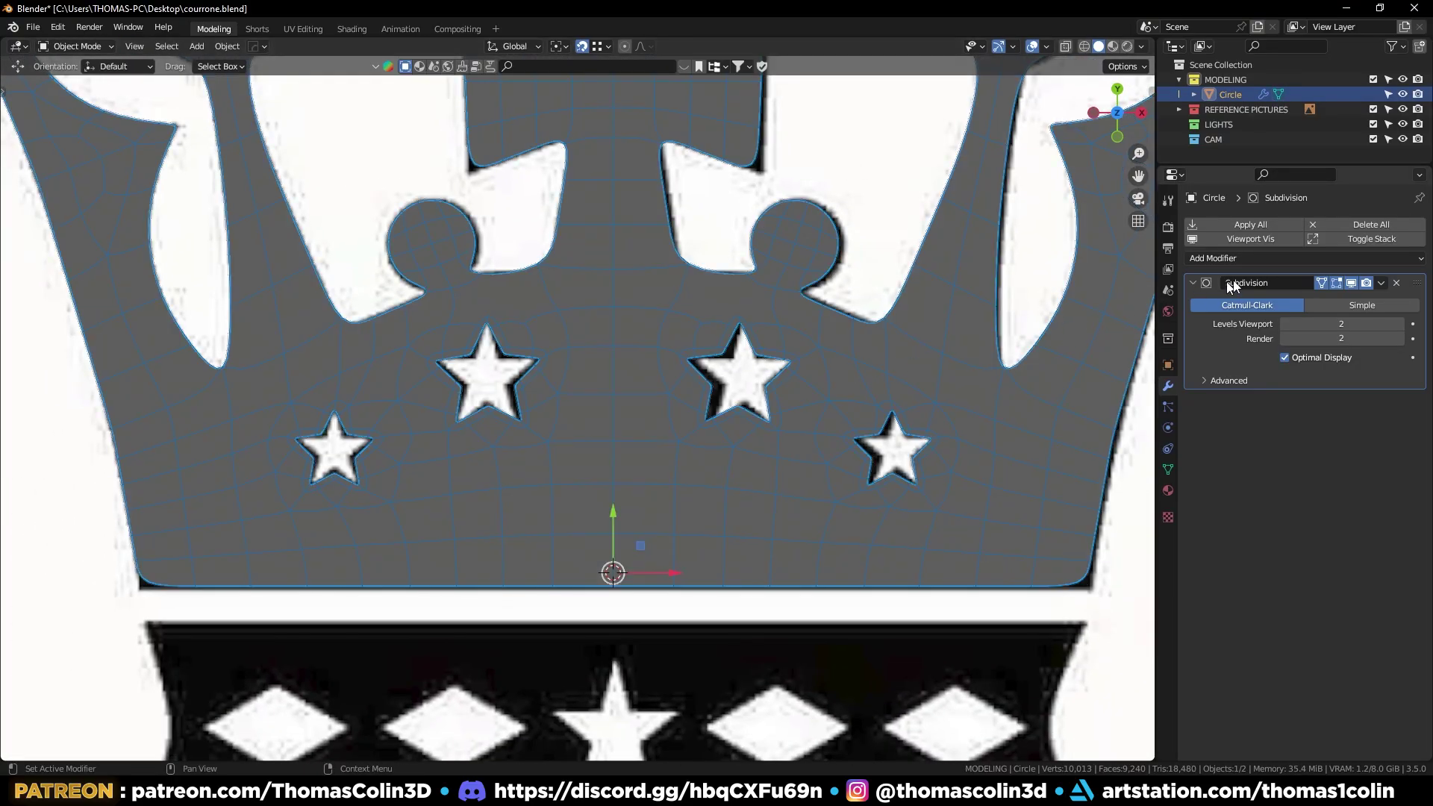
{"action": "left_click", "coordinate": [1353, 284]}
{"action": "key", "text": "alt+a"}
{"action": "scroll", "coordinate": [552, 299], "scroll_direction": "up", "scroll_amount": 2}
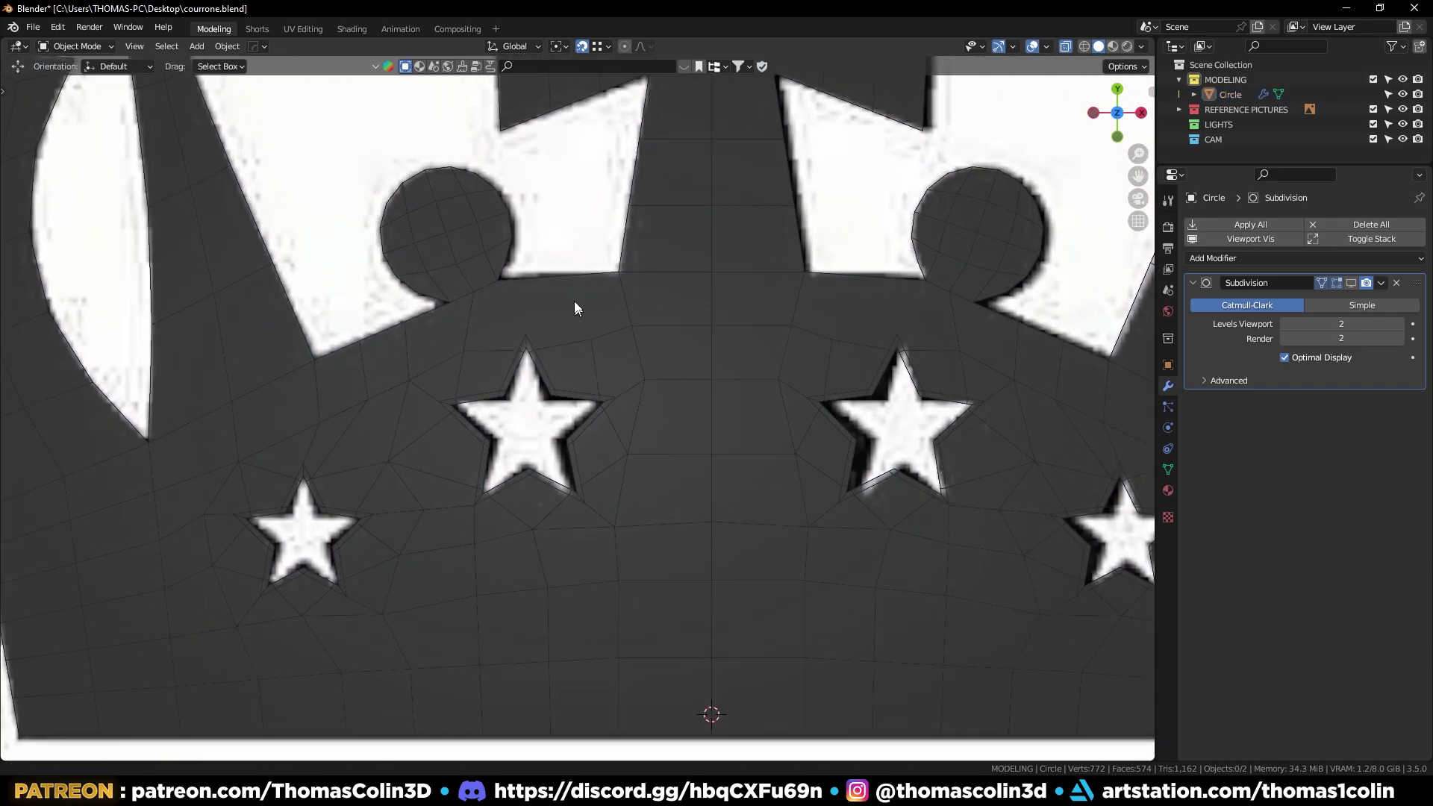
Connect the notch corner beside the left small circle to the grid vertex below it, and dissolve the adjacent edge running to that vertex
{"action": "scroll", "coordinate": [575, 306], "scroll_direction": "up", "scroll_amount": 2}
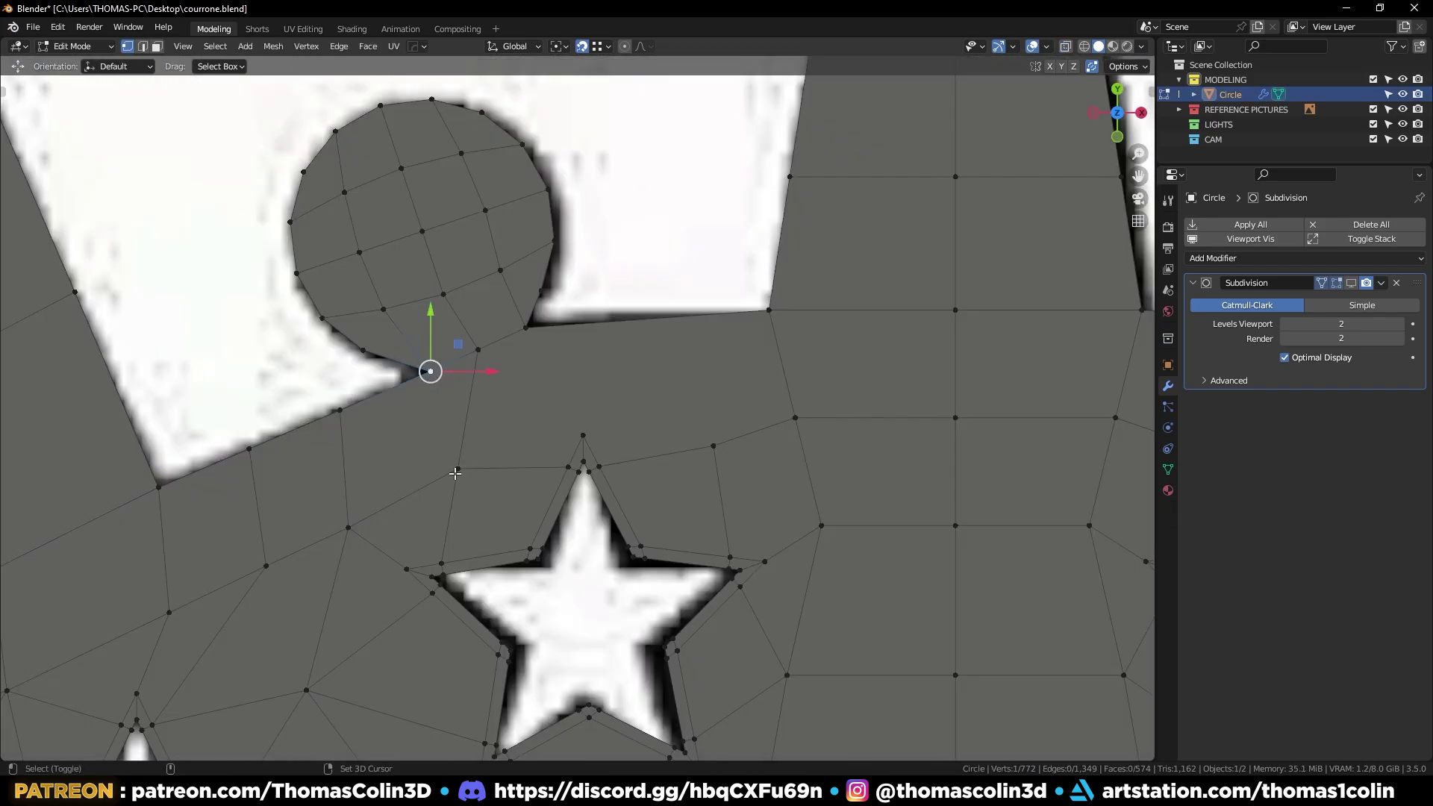
{"action": "left_click", "coordinate": [456, 472], "text": "shift"}
{"action": "key", "text": "j"}
{"action": "key", "text": "2"}
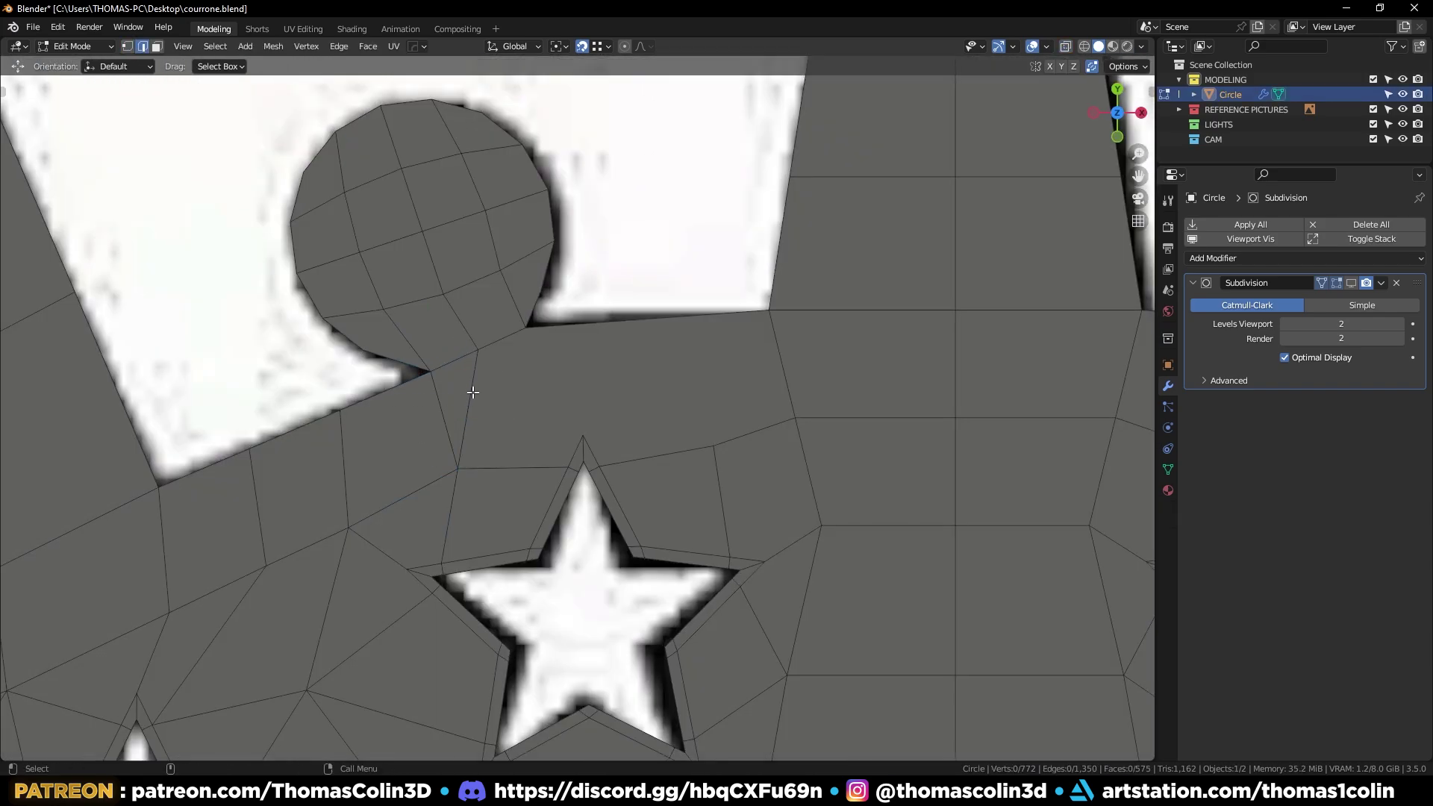
{"action": "left_click", "coordinate": [472, 392]}
{"action": "key", "text": "ctrl+x"}
Connect the vertex at the left circle's base to the border vertex on the left side of the large star's top arm
{"action": "key", "text": "1"}
{"action": "left_click", "coordinate": [479, 352]}
{"action": "left_click", "coordinate": [566, 465], "text": "shift"}
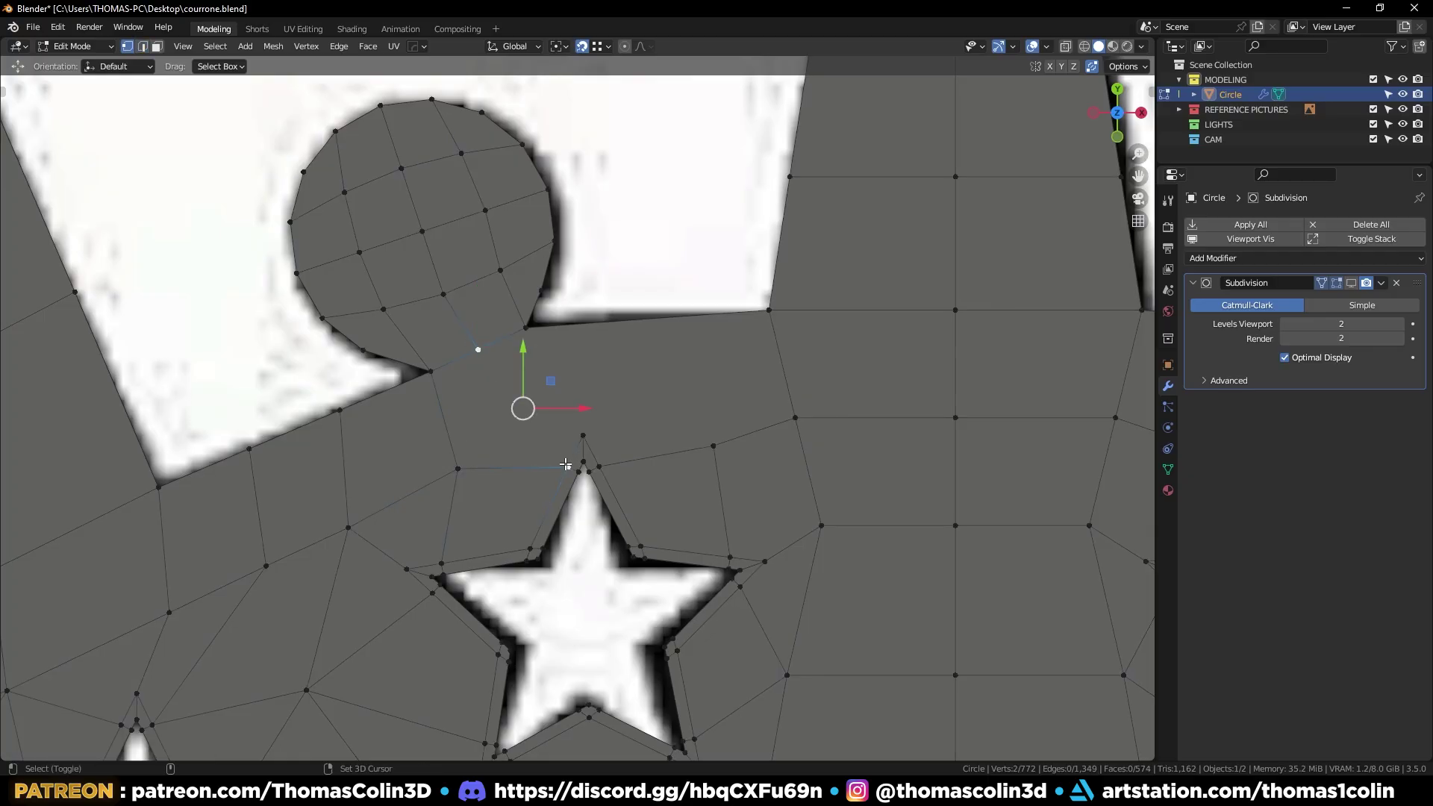
{"action": "left_click", "coordinate": [681, 231]}
Dissolve the horizontal edge path running between the top arms of the two large stars, including its vertices
{"action": "scroll", "coordinate": [588, 406], "scroll_direction": "up", "scroll_amount": 1}
{"action": "scroll", "coordinate": [589, 418], "scroll_direction": "down", "scroll_amount": 1}
{"action": "middle_click_drag", "start_coordinate": [678, 462], "coordinate": [601, 458], "text": "shift"}
{"action": "key", "text": "2"}
{"action": "left_click", "coordinate": [585, 442]}
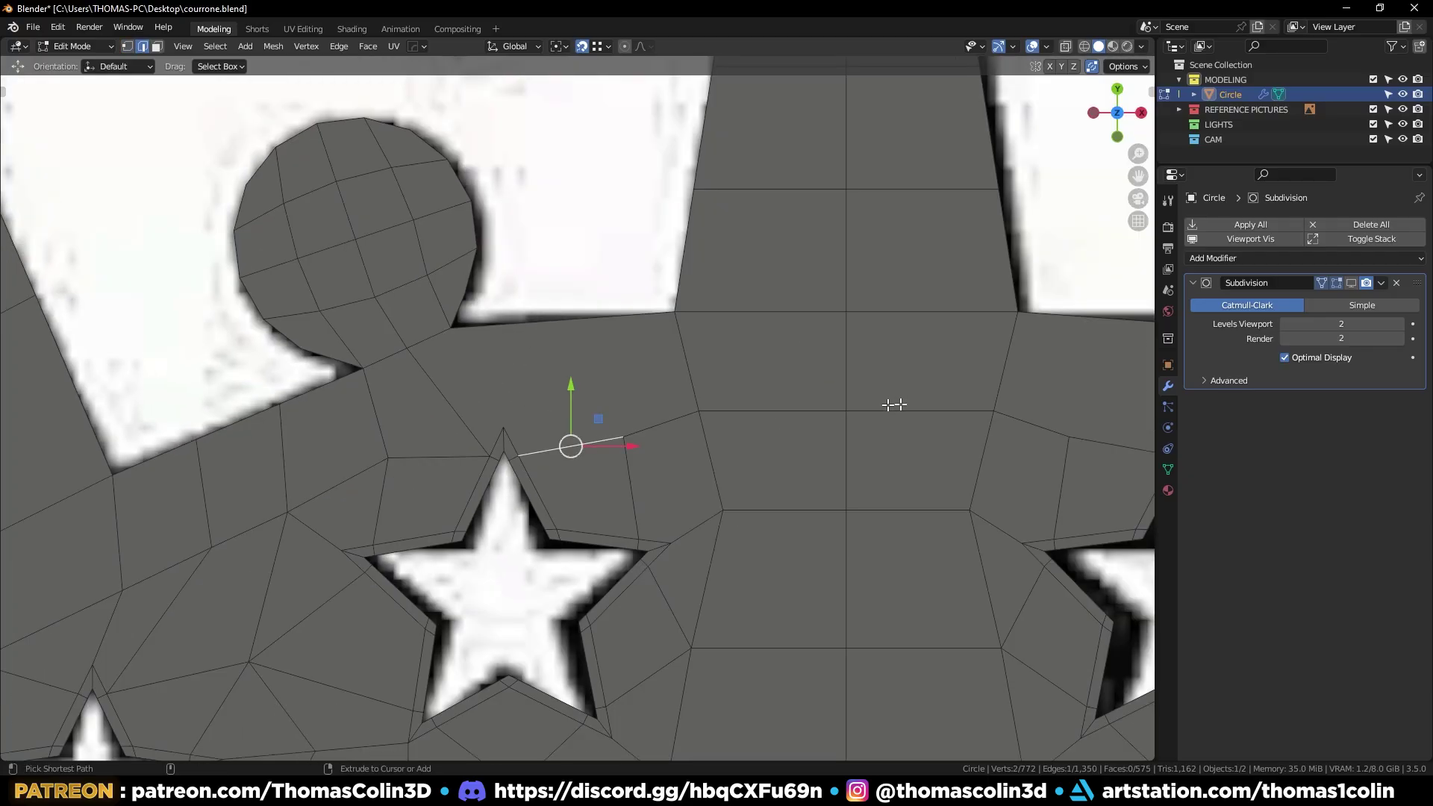
{"action": "left_click", "coordinate": [1088, 439], "text": "ctrl"}
{"action": "key", "text": "ctrl+x"}
Add a centred loop cut across the middle column between the two large stars, just below the column's base
{"action": "scroll", "coordinate": [642, 390], "scroll_direction": "up", "scroll_amount": 2}
{"action": "middle_click_drag", "start_coordinate": [642, 390], "coordinate": [683, 366], "text": "shift"}
{"action": "left_click", "coordinate": [665, 380]}
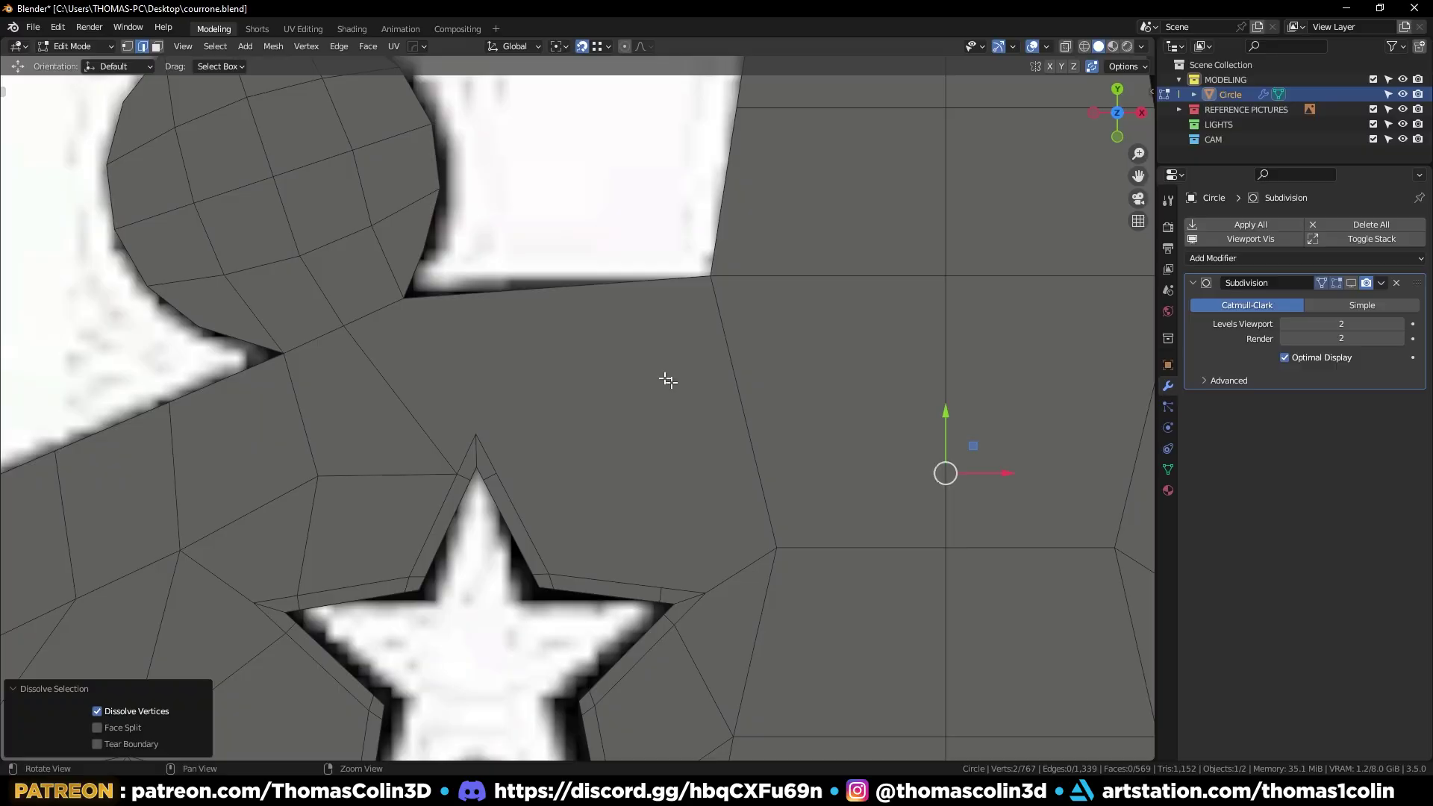
{"action": "key", "text": "ctrl+r"}
{"action": "left_click", "coordinate": [684, 365]}
{"action": "right_click", "coordinate": [681, 388]}
{"action": "key", "text": "1"}
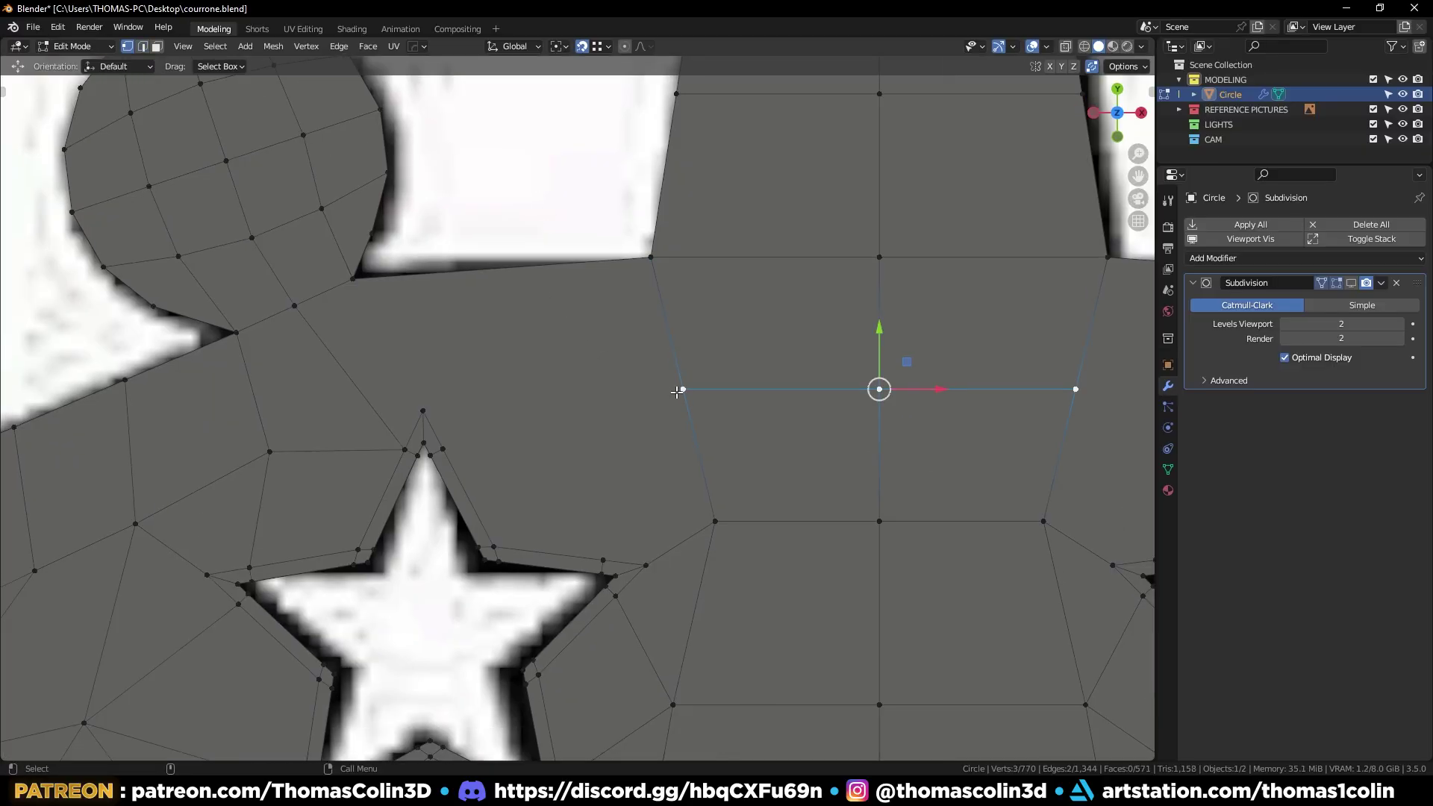
Connect the loop's left end to the large left star's border vertices on its right arm and the right side of its top arm
{"action": "left_click", "coordinate": [680, 389]}
{"action": "left_click", "coordinate": [603, 554], "text": "shift"}
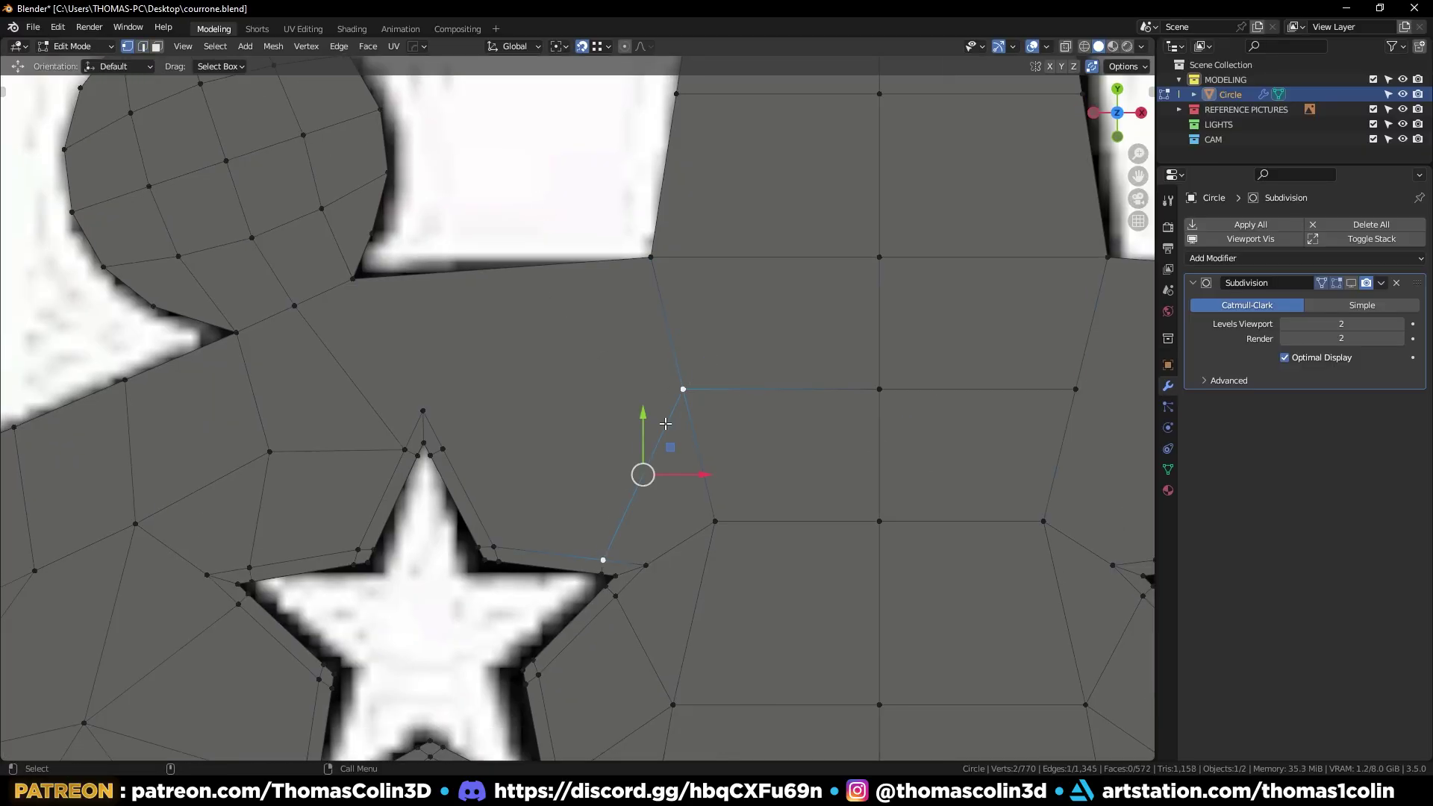
{"action": "key", "text": "ctrl+z"}
{"action": "left_click", "coordinate": [443, 448], "text": "shift"}
{"action": "key", "text": "alt+a"}
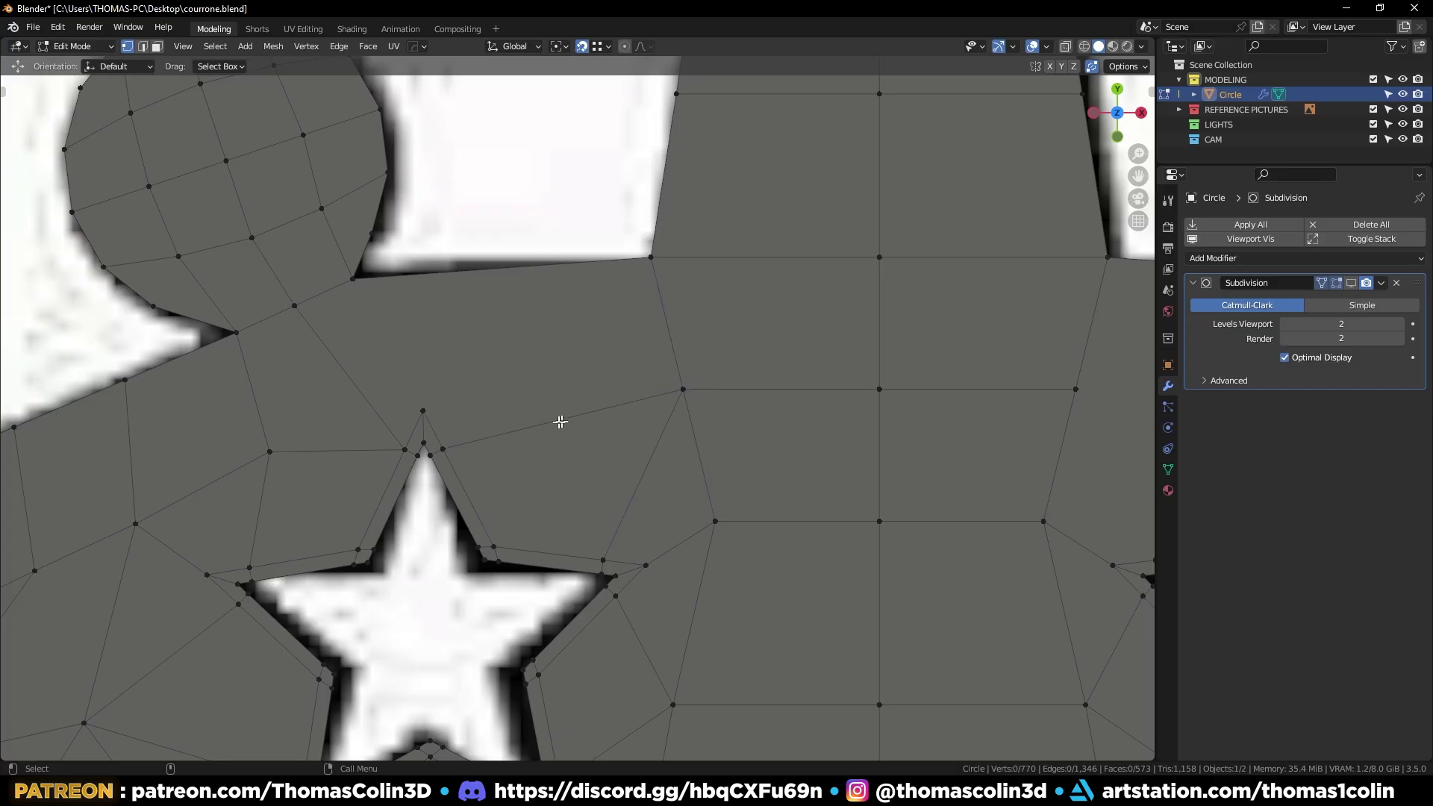
Add two cuts to the crown edge above the large left star and connect them to the border vertices at the star's top arm
{"action": "key", "text": "ctrl+r"}
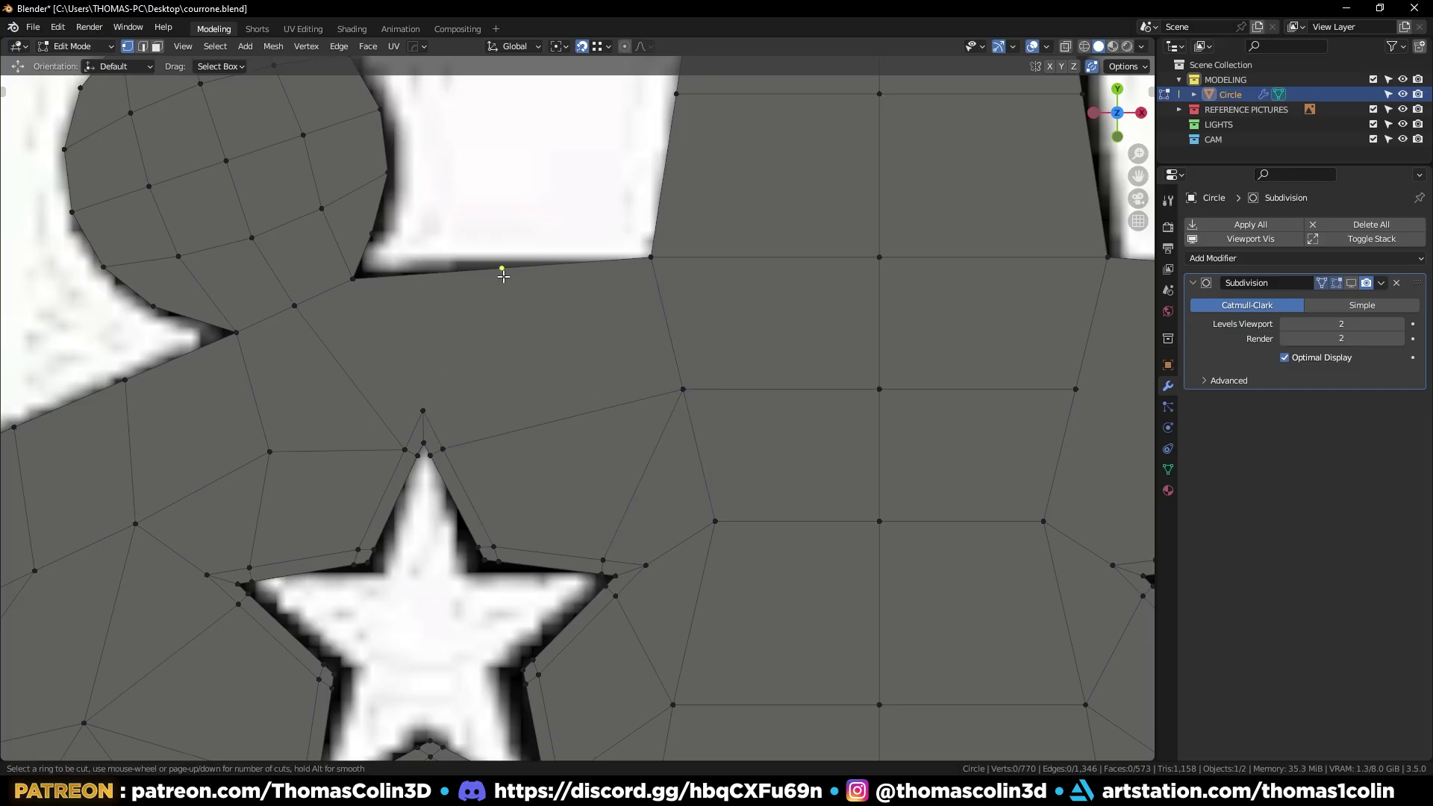
{"action": "scroll", "coordinate": [503, 276], "scroll_direction": "up", "scroll_amount": 1}
{"action": "left_click", "coordinate": [503, 277]}
{"action": "left_click", "coordinate": [444, 448]}
{"action": "left_click", "coordinate": [553, 263], "text": "shift"}
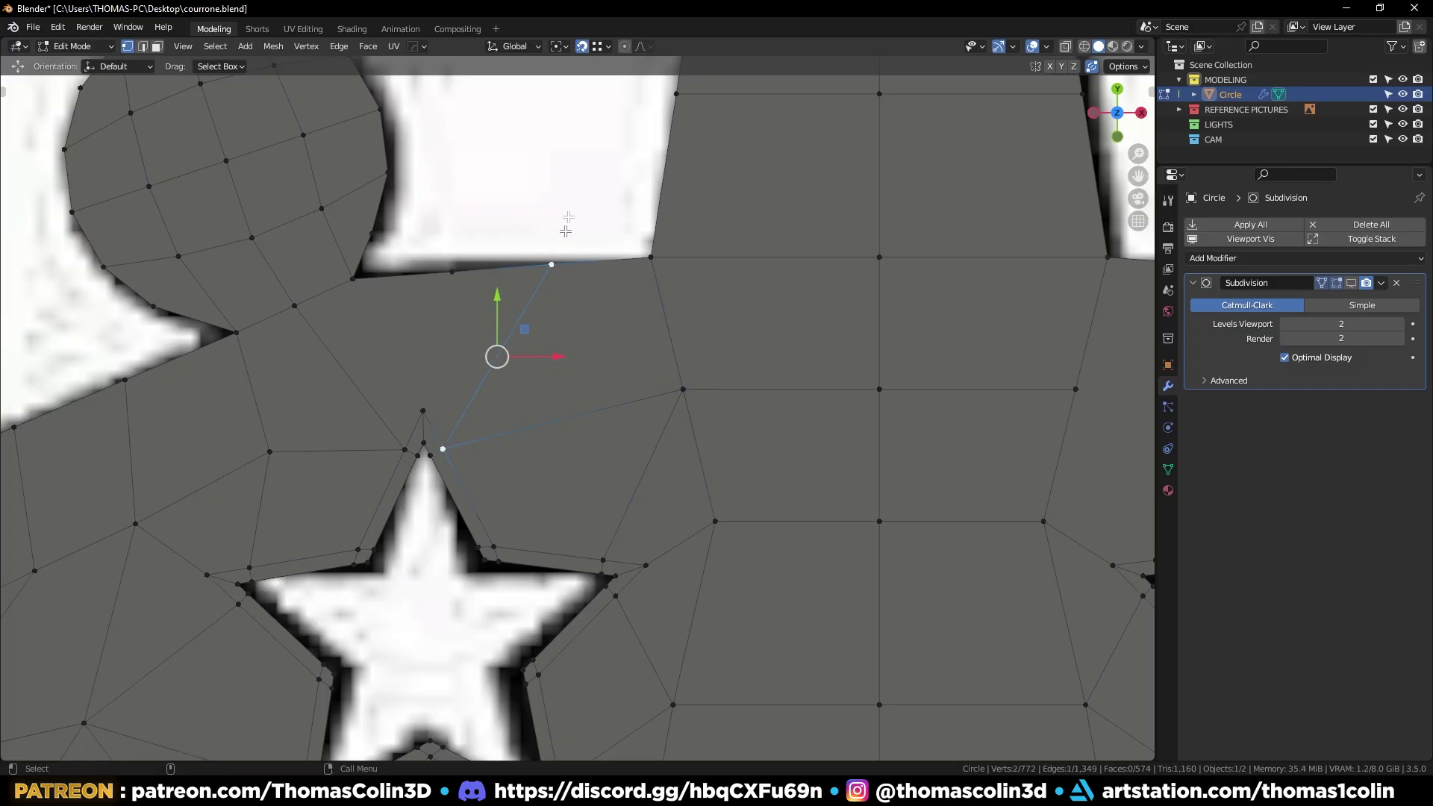
{"action": "key", "text": "j"}
{"action": "key", "text": "alt+a"}
{"action": "left_click", "coordinate": [451, 273], "text": "shift"}
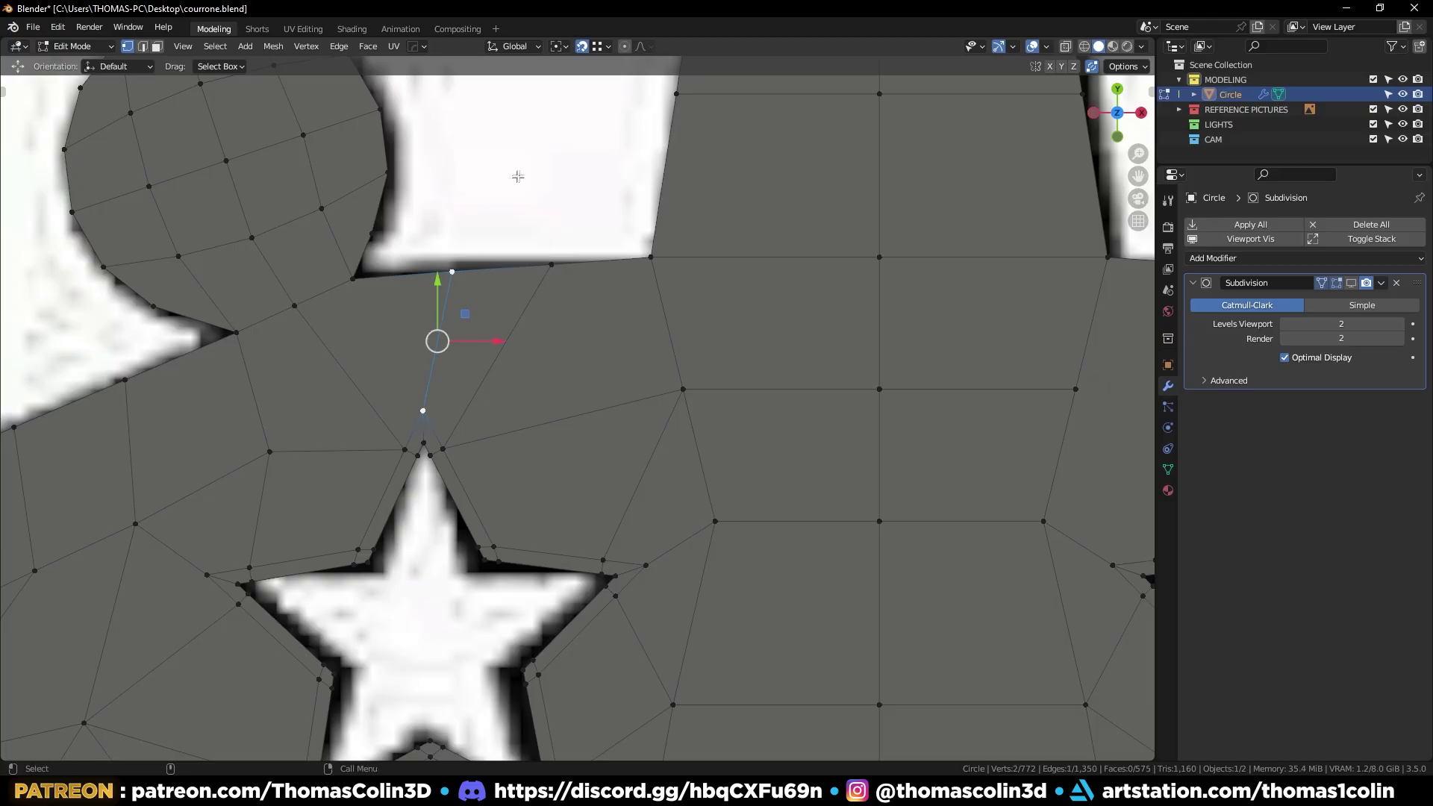
Add a centred loop cut through the new quads above the large left star and across the middle column
{"action": "key", "text": "ctrl+r"}
{"action": "left_click", "coordinate": [512, 326]}
{"action": "right_click", "coordinate": [512, 327]}
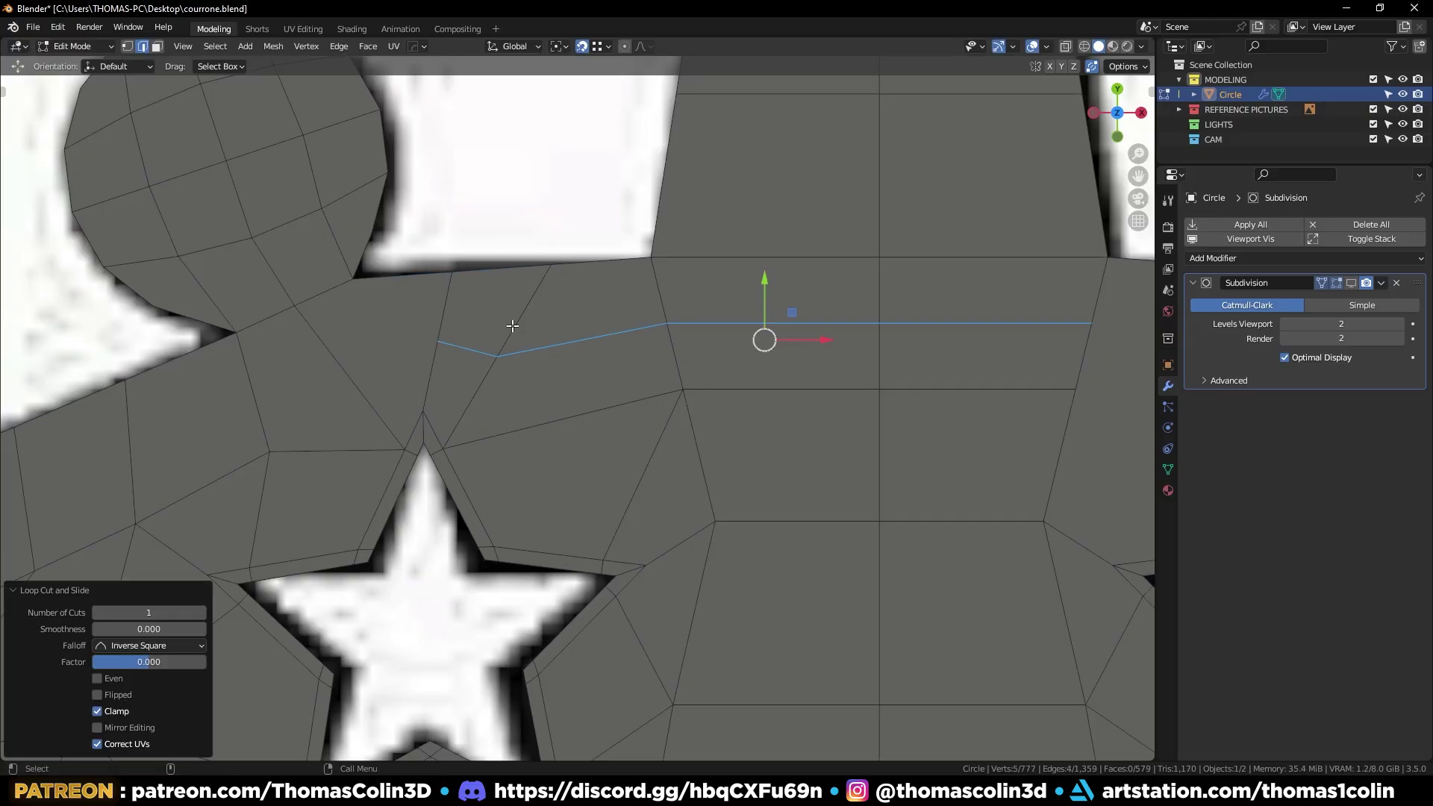
{"action": "key", "text": "alt+a"}
Knife-cut from the loop's left end to the circle's right notch corner, branching down to the left side of the star's top arm
{"action": "scroll", "coordinate": [530, 406], "scroll_direction": "up", "scroll_amount": 3}
{"action": "key", "text": "k"}
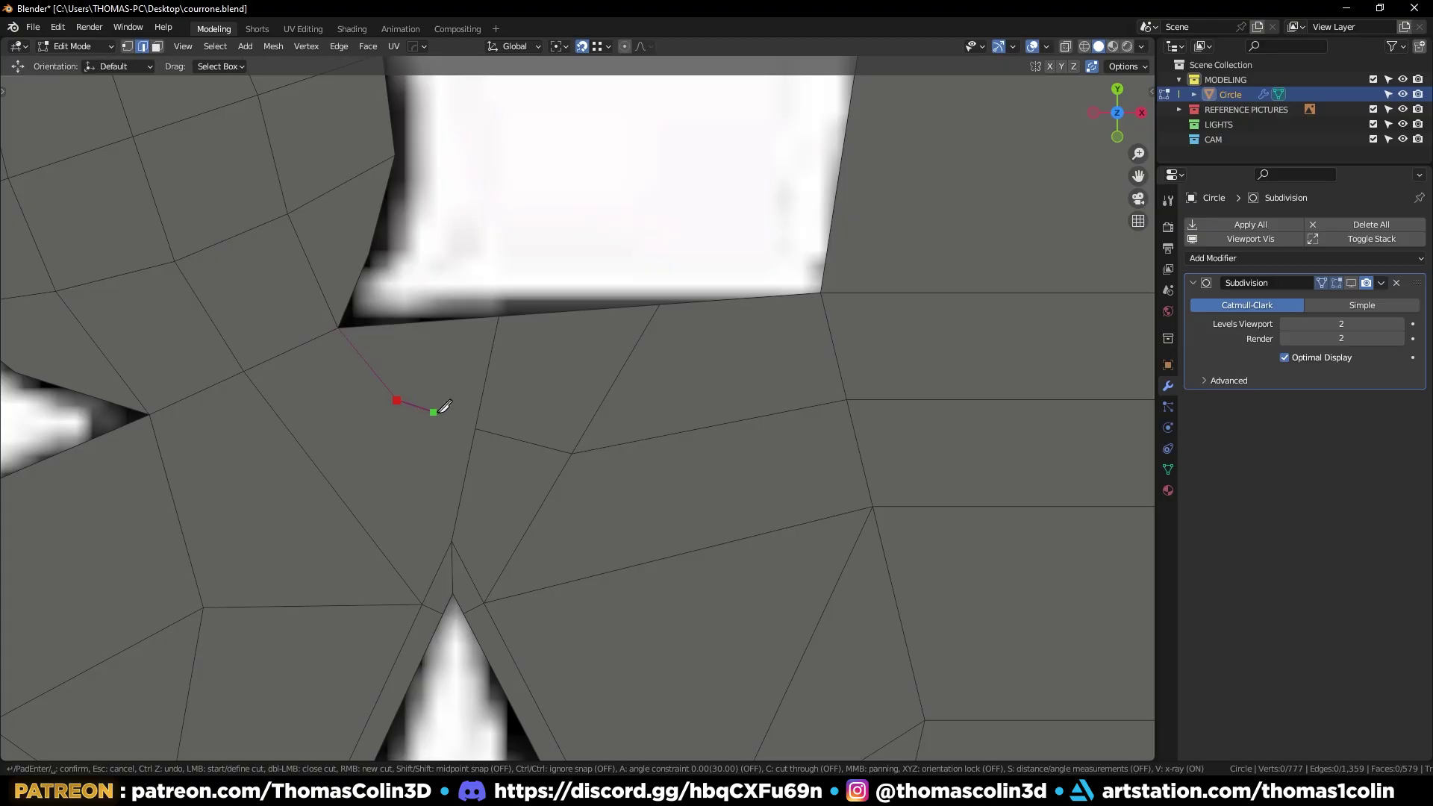
{"action": "left_click", "coordinate": [397, 399]}
{"action": "left_click", "coordinate": [422, 603]}
{"action": "key", "text": "space"}
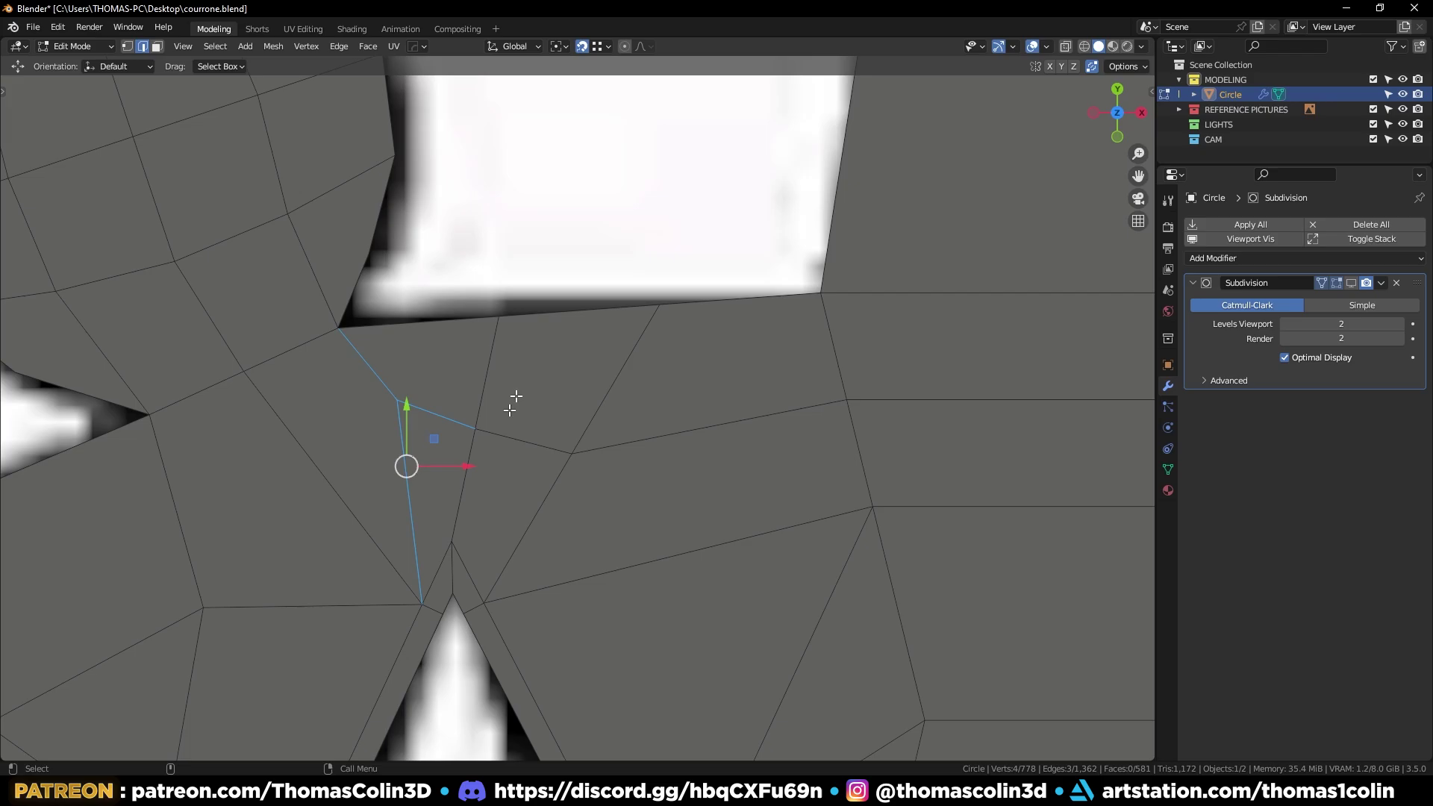
Symmetrize the crown mesh along X from the negative to the positive side to mirror the rebuilt area above the large star
{"action": "left_click", "coordinate": [618, 126]}
{"action": "right_click_drag", "start_coordinate": [576, 288], "coordinate": [523, 523], "text": "alt"}
{"action": "middle_click_drag", "start_coordinate": [523, 522], "coordinate": [465, 498], "text": "alt"}
{"action": "key", "text": "alt+x"}
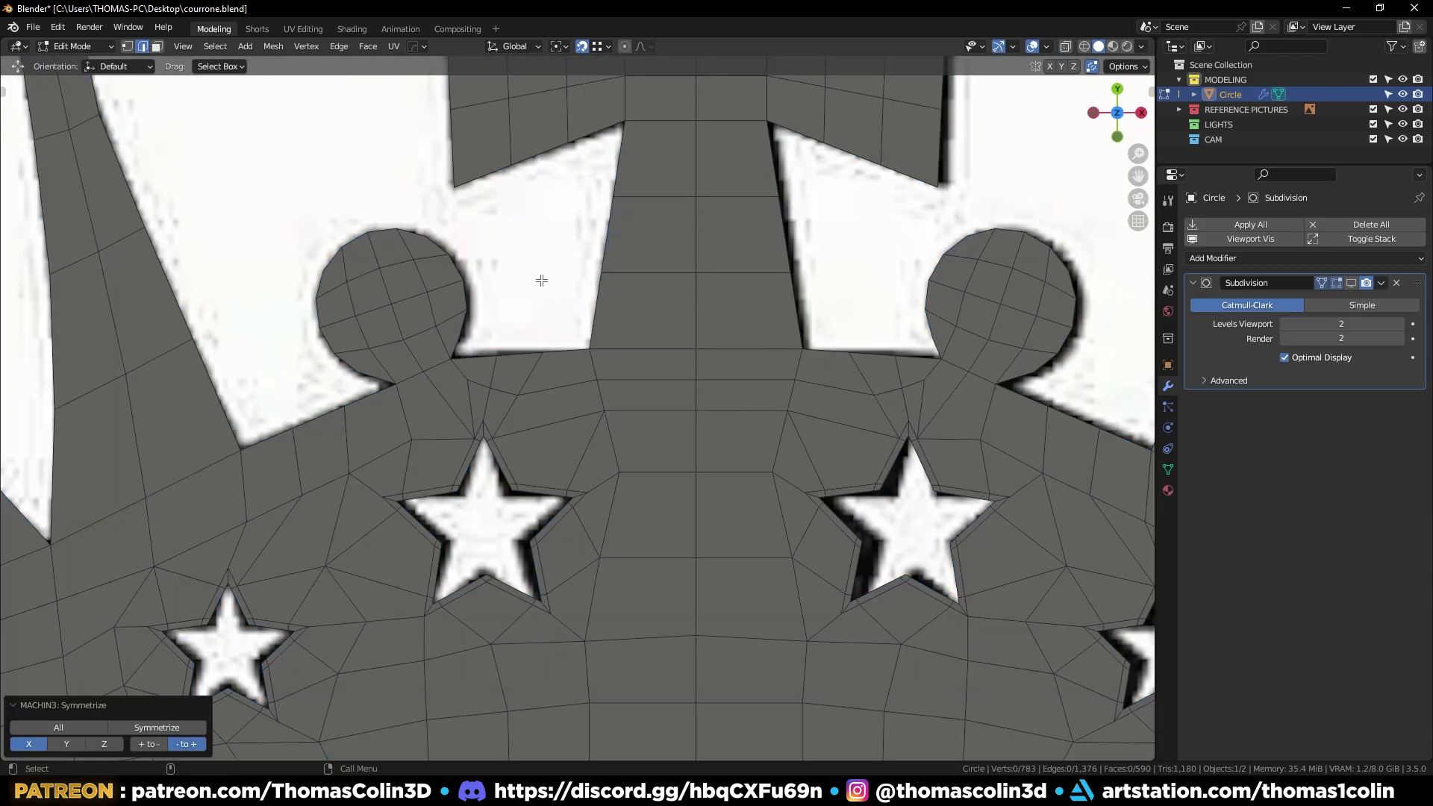
Evenly space the vertical edge path right of the large left star with LoopTools Space
{"action": "scroll", "coordinate": [530, 410], "scroll_direction": "up", "scroll_amount": 4}
{"action": "scroll", "coordinate": [429, 356], "scroll_direction": "down", "scroll_amount": 2}
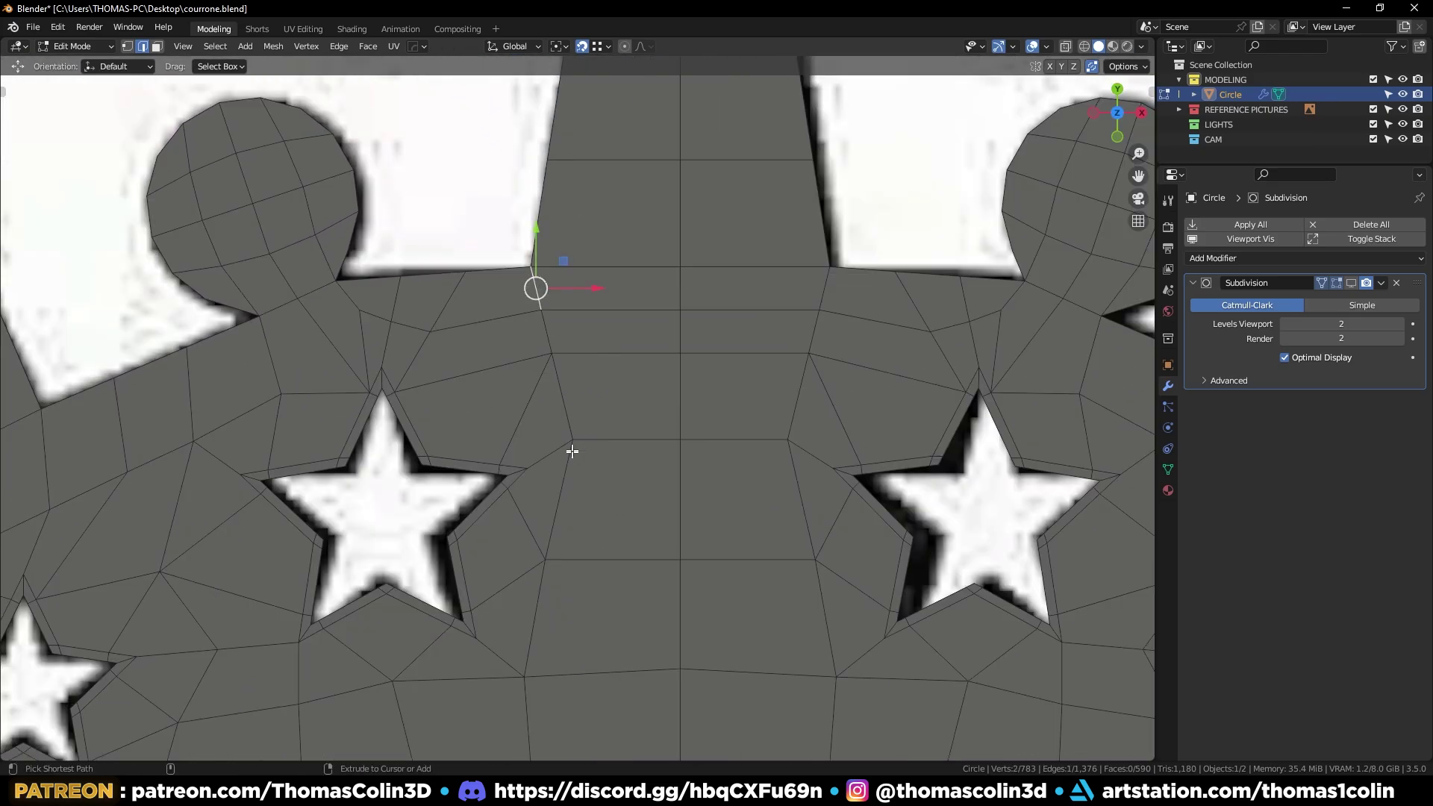
{"action": "left_click", "coordinate": [567, 472], "text": "ctrl"}
{"action": "right_click", "coordinate": [646, 232]}
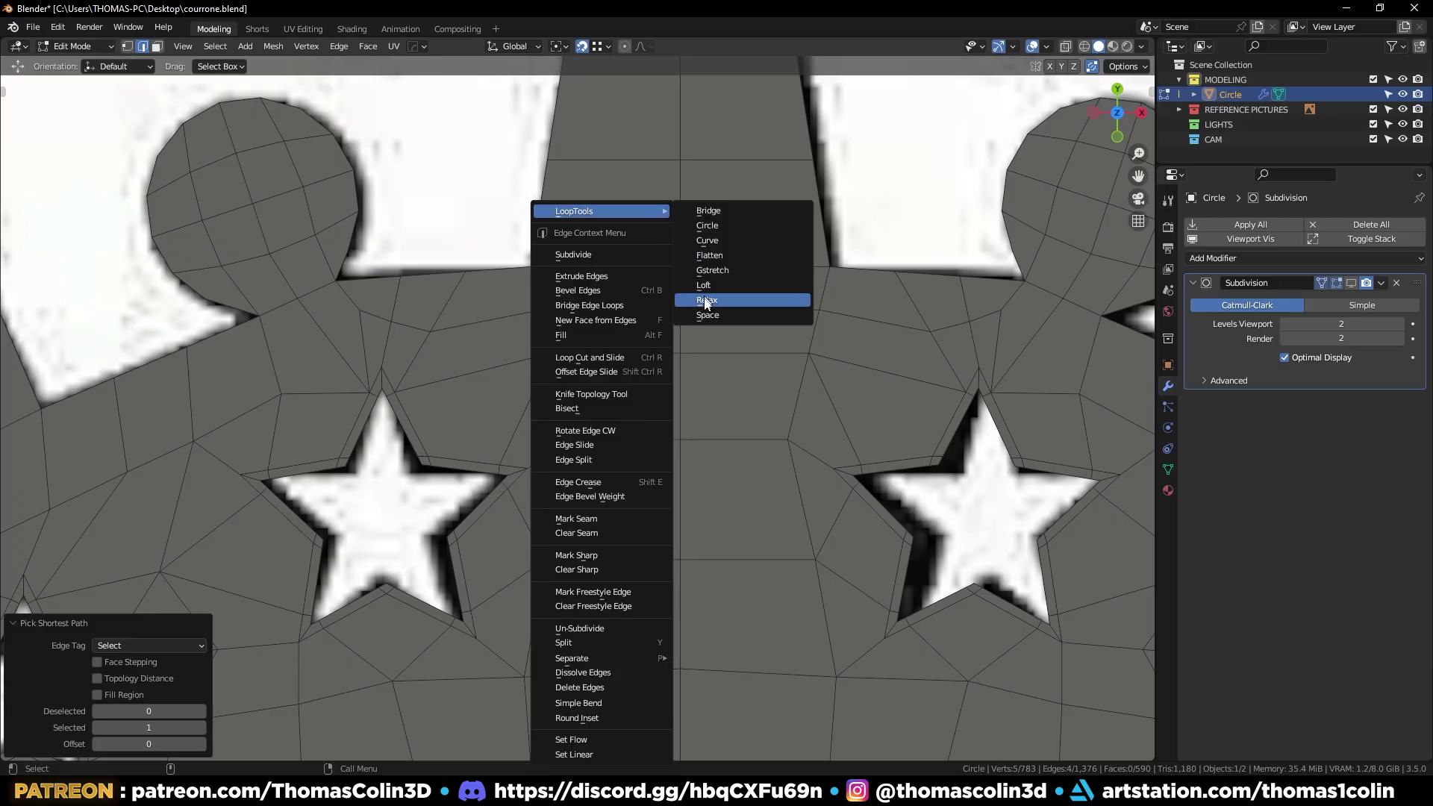
{"action": "left_click", "coordinate": [705, 297]}
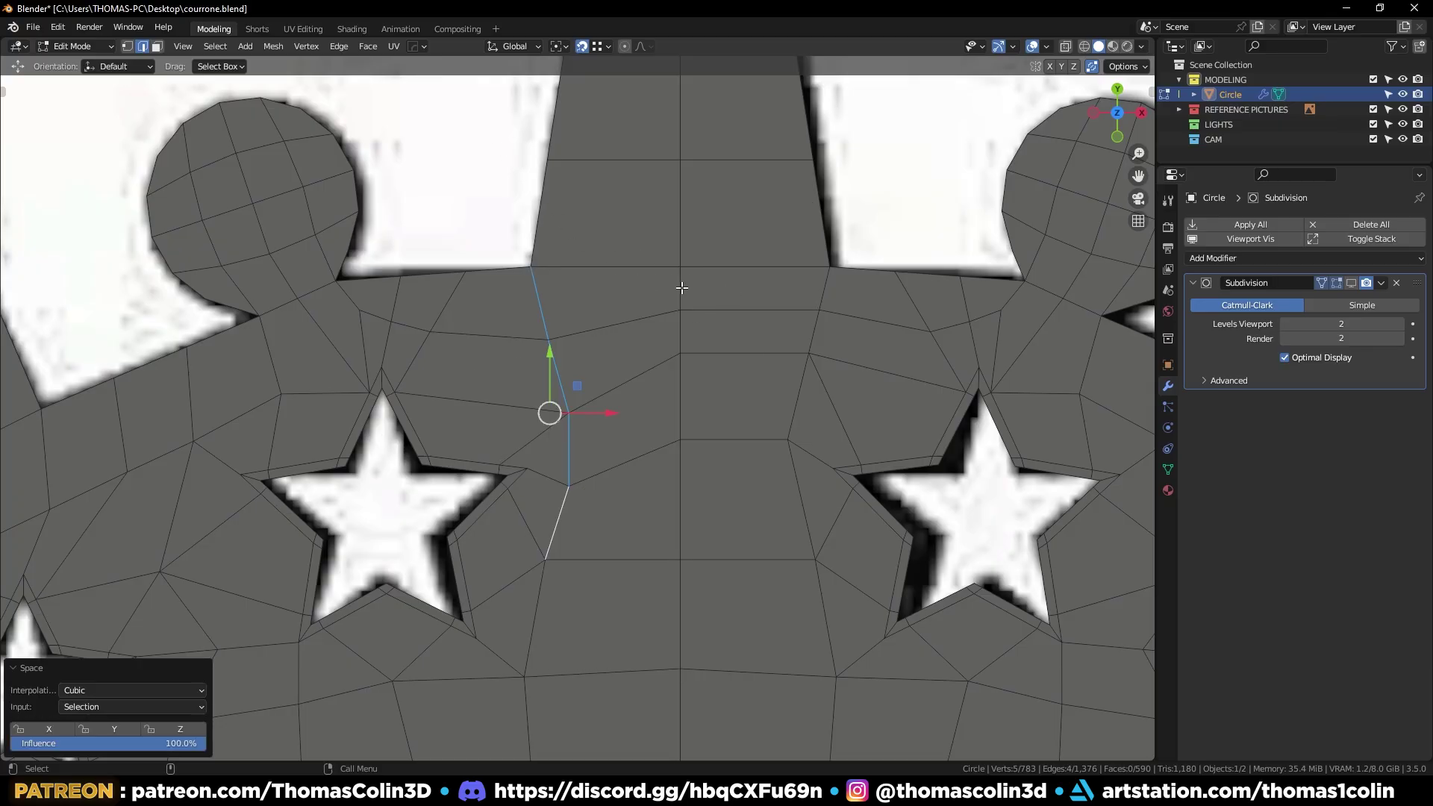
Evenly space the matching centre-line edges with LoopTools Space, and symmetrize the mesh along X from negative to positive
{"action": "left_click", "coordinate": [683, 288]}
{"action": "left_click", "coordinate": [677, 483], "text": "ctrl"}
{"action": "right_click", "coordinate": [841, 128]}
{"action": "mouse_move", "coordinate": [847, 137]}
{"action": "left_click", "coordinate": [907, 231]}
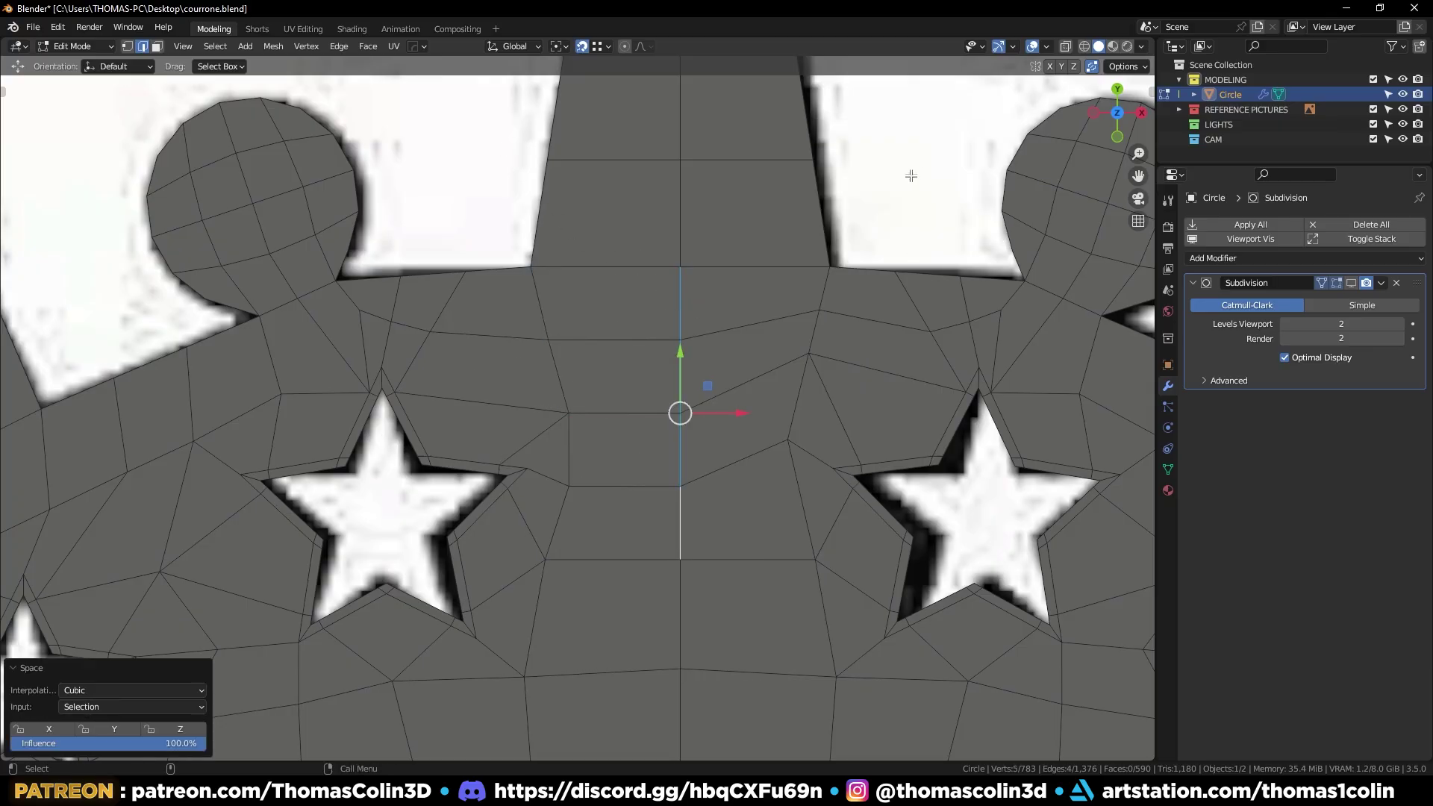
{"action": "key", "text": "alt+x"}
Evenly space the edges along the crown's lower left outer border down to the base with LoopTools Space
{"action": "right_click_drag", "start_coordinate": [558, 218], "coordinate": [506, 256], "text": "alt"}
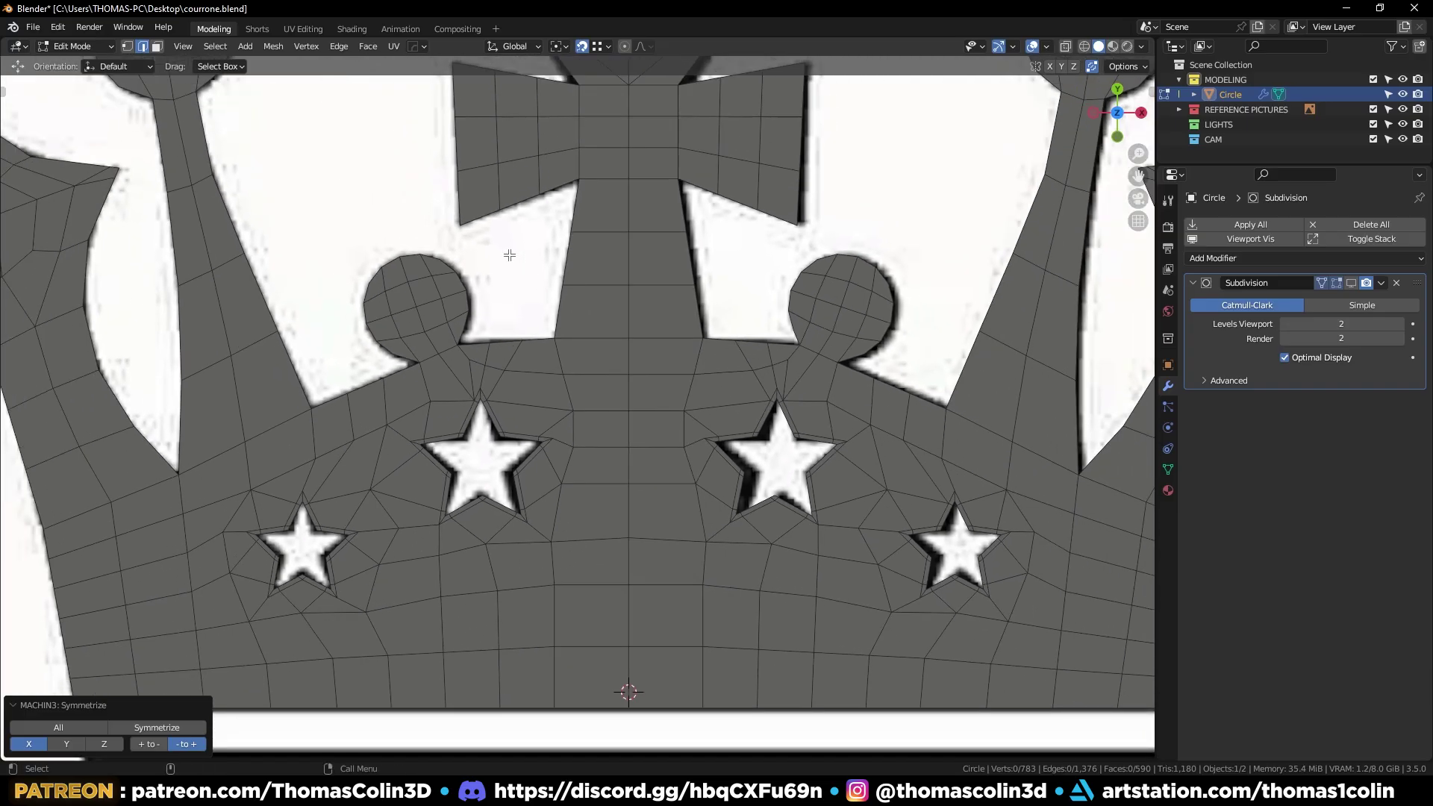
{"action": "middle_click_drag", "start_coordinate": [505, 256], "coordinate": [764, 186], "text": "alt"}
{"action": "right_click_drag", "start_coordinate": [322, 406], "coordinate": [283, 377], "text": "alt"}
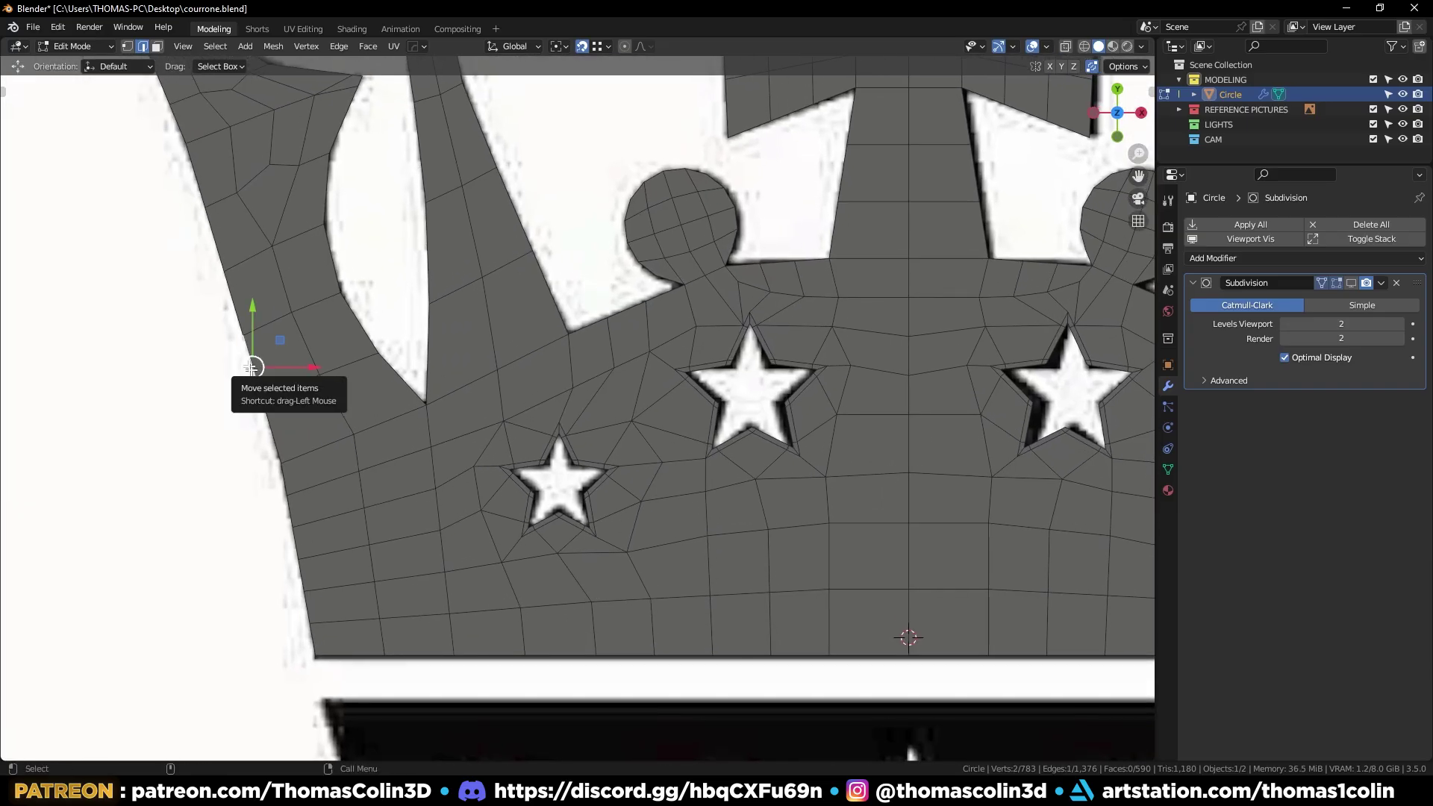
{"action": "left_click", "coordinate": [233, 307]}
{"action": "left_click", "coordinate": [311, 638], "text": "ctrl"}
{"action": "right_click", "coordinate": [522, 159]}
{"action": "mouse_move", "coordinate": [524, 159]}
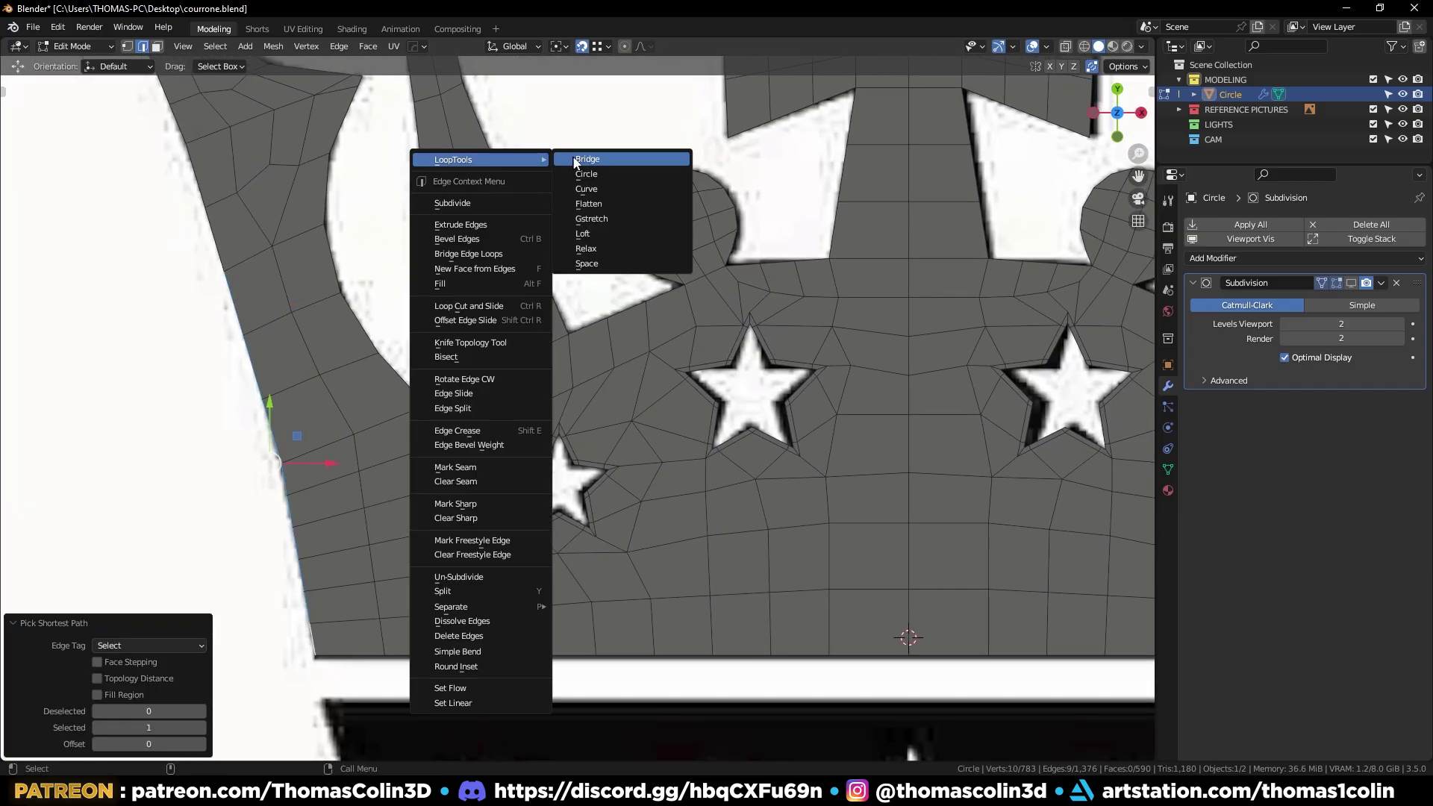
{"action": "left_click", "coordinate": [585, 265]}
Evenly space the edge path just inside the left outer border, down to the crown's base, with LoopTools Space
{"action": "middle_click_drag", "start_coordinate": [182, 384], "coordinate": [254, 419], "text": "alt"}
{"action": "right_click_drag", "start_coordinate": [253, 419], "coordinate": [243, 437], "text": "alt"}
{"action": "left_click", "coordinate": [374, 324]}
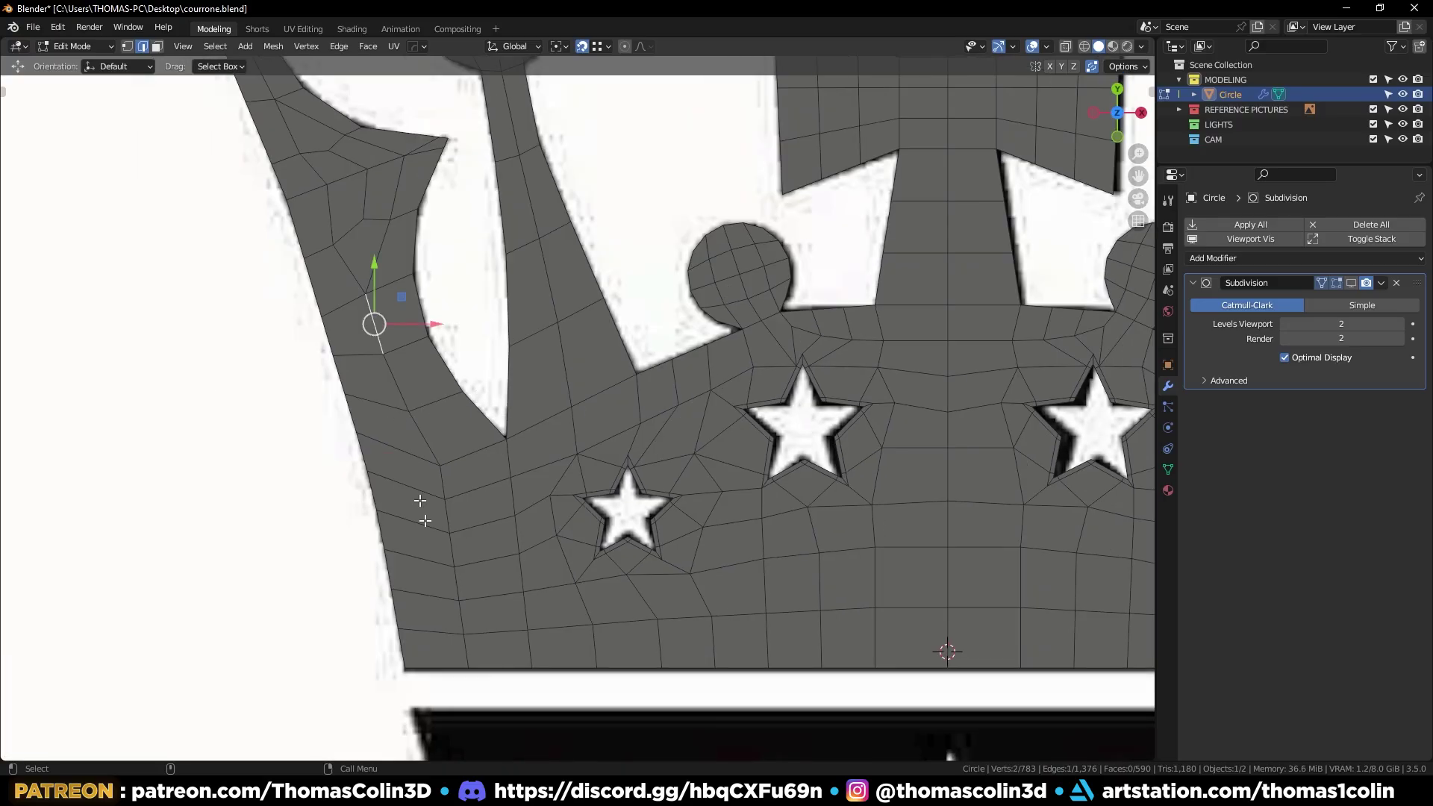
{"action": "left_click", "coordinate": [465, 651], "text": "ctrl"}
{"action": "right_click", "coordinate": [671, 230]}
{"action": "mouse_move", "coordinate": [673, 212]}
{"action": "left_click", "coordinate": [746, 314]}
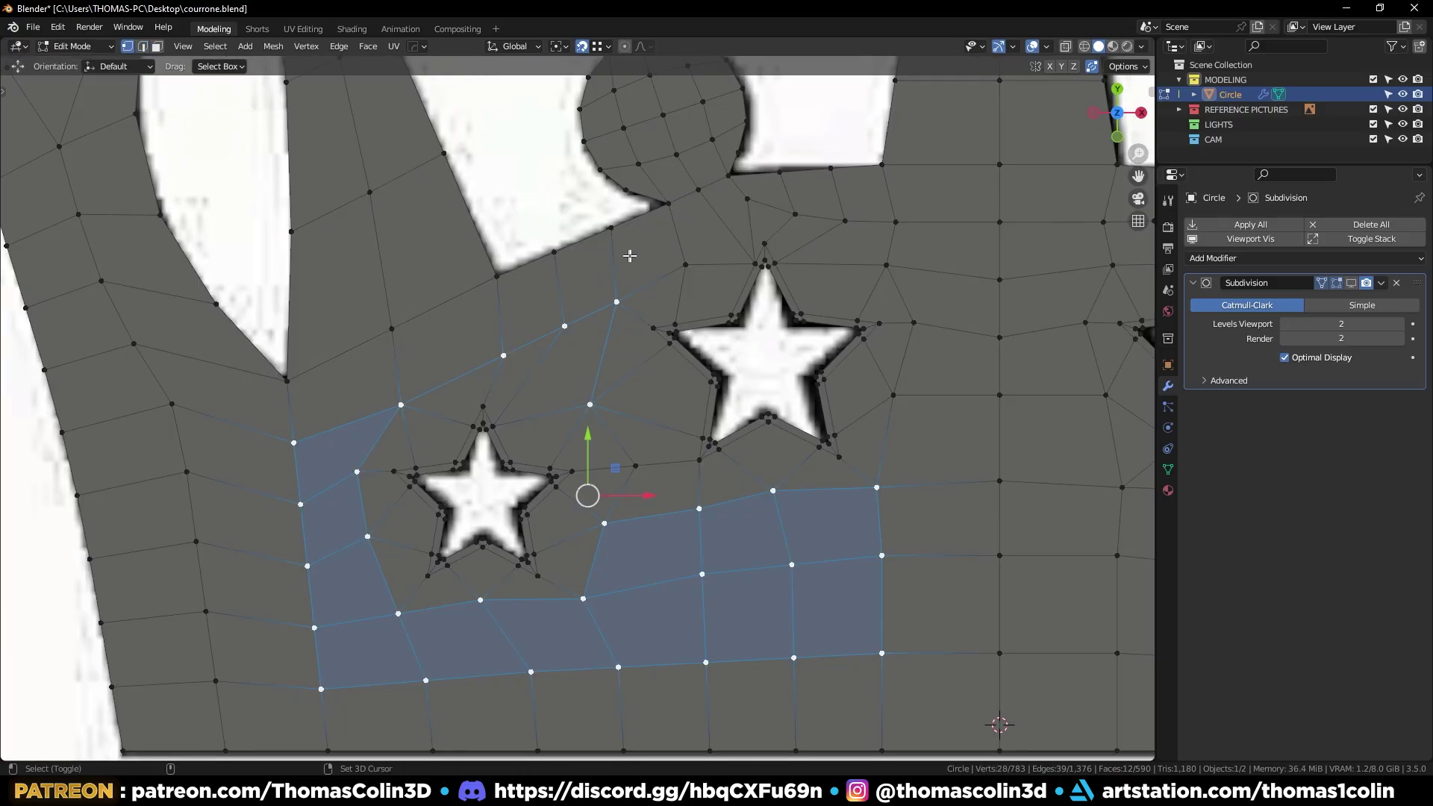
Smooth the grid vertices around the two left stars and up to the centre line, and adjust the smoothing amount
{"action": "middle_click_drag", "start_coordinate": [666, 483], "coordinate": [589, 413], "text": "shift"}
{"action": "left_click_drag", "start_coordinate": [797, 129], "coordinate": [1030, 456], "text": "shift"}
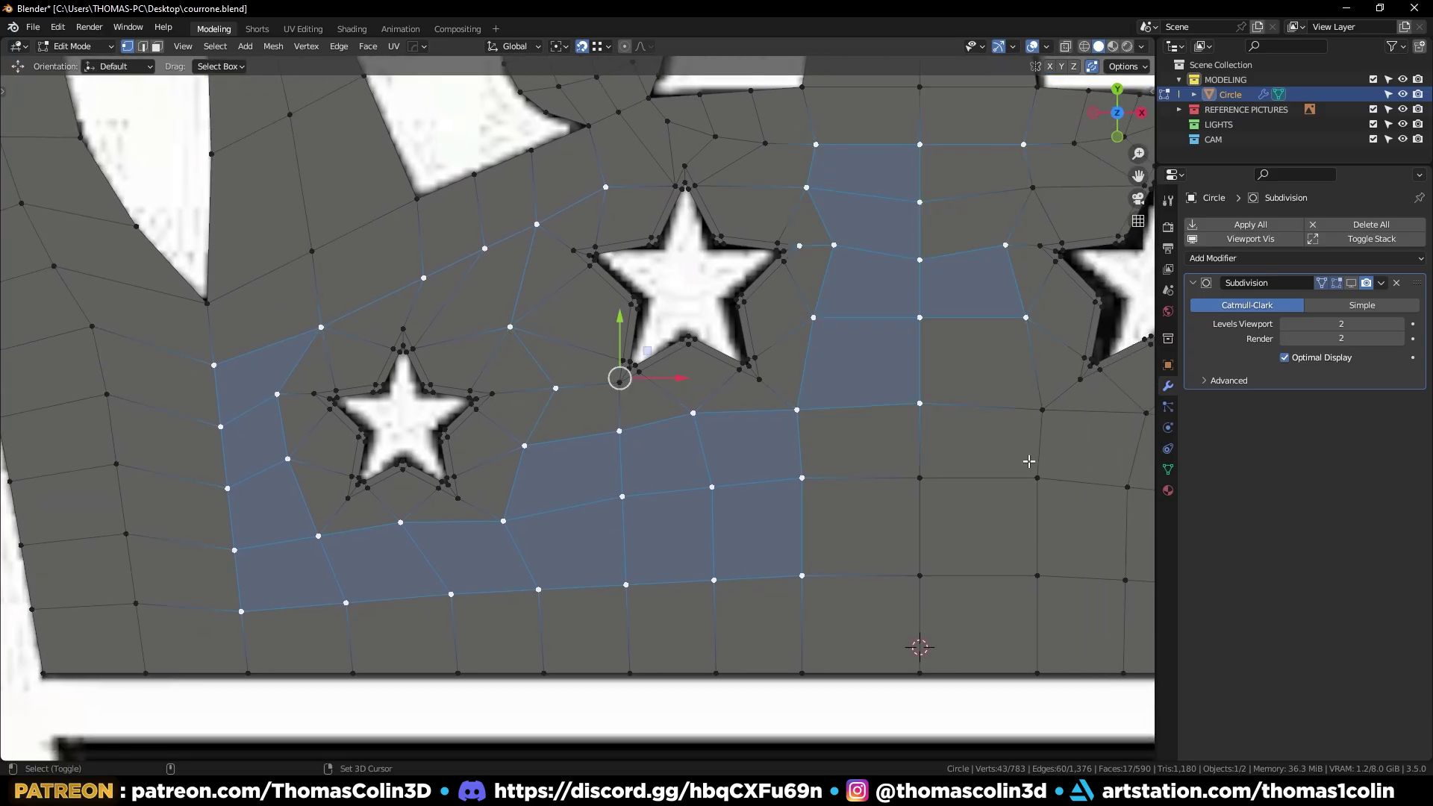
{"action": "left_click_drag", "start_coordinate": [649, 111], "coordinate": [784, 151], "text": "shift"}
{"action": "left_click_drag", "start_coordinate": [995, 148], "coordinate": [1033, 352], "text": "ctrl"}
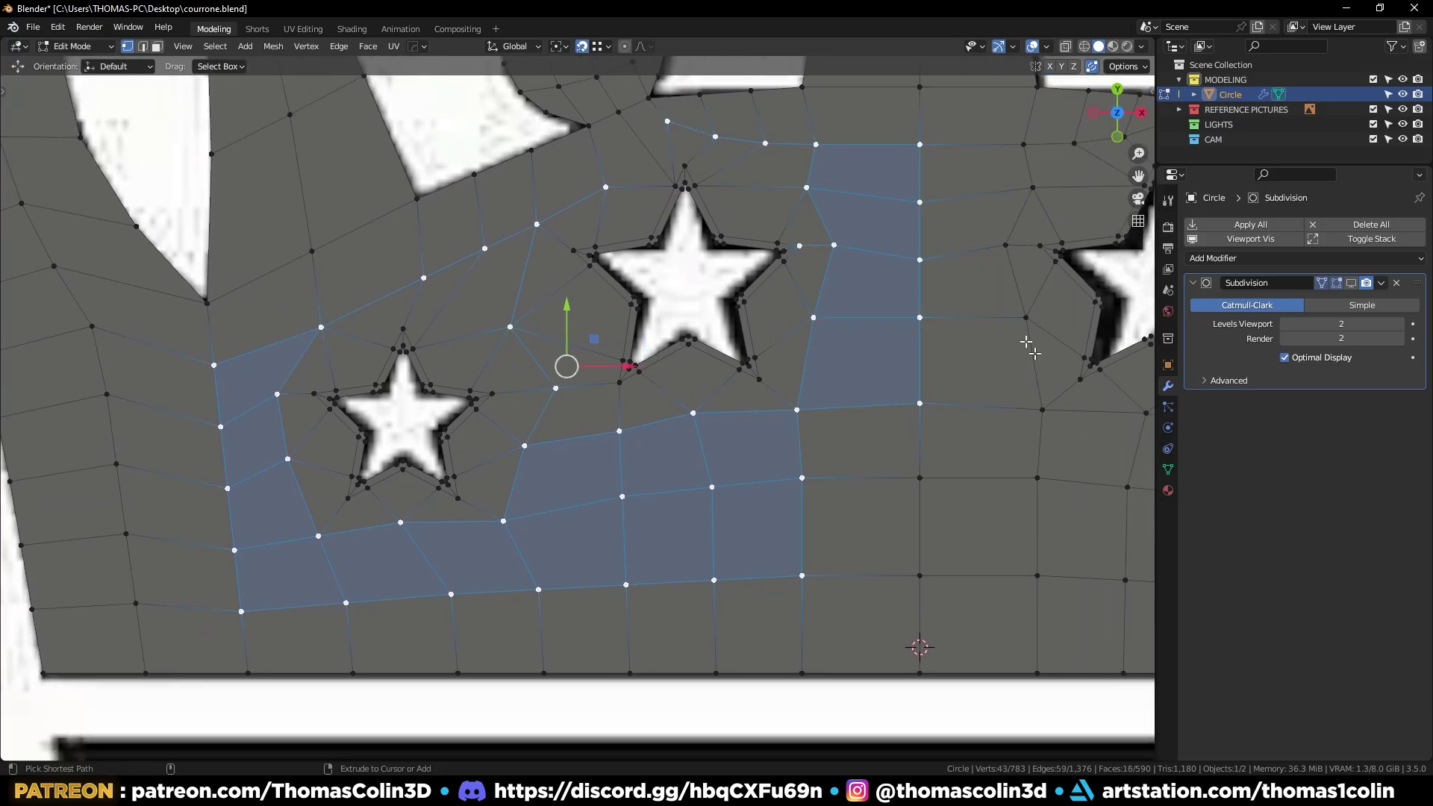
{"action": "right_click", "coordinate": [1025, 228]}
{"action": "left_click", "coordinate": [963, 431]}
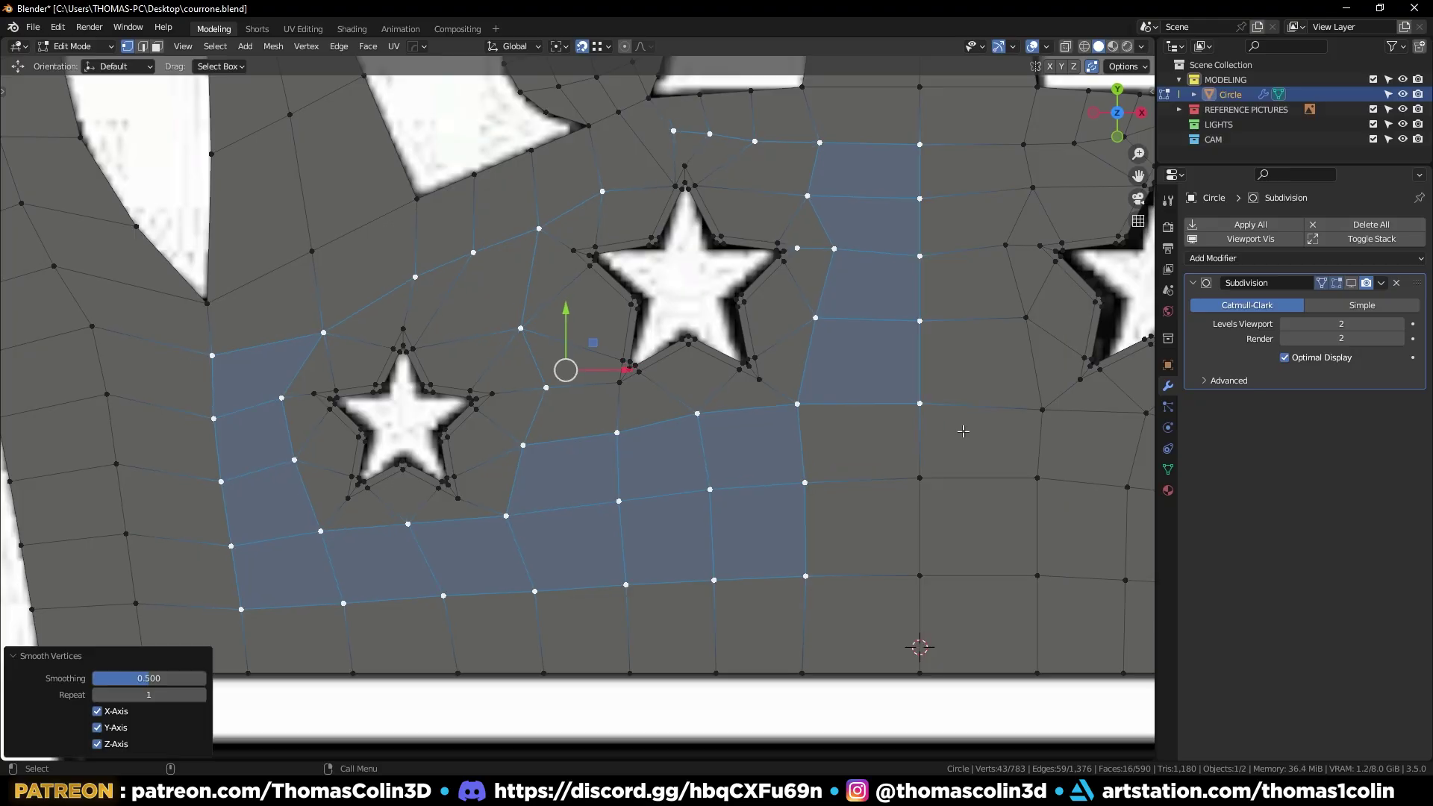
{"action": "left_click_drag", "start_coordinate": [138, 684], "coordinate": [190, 695]}
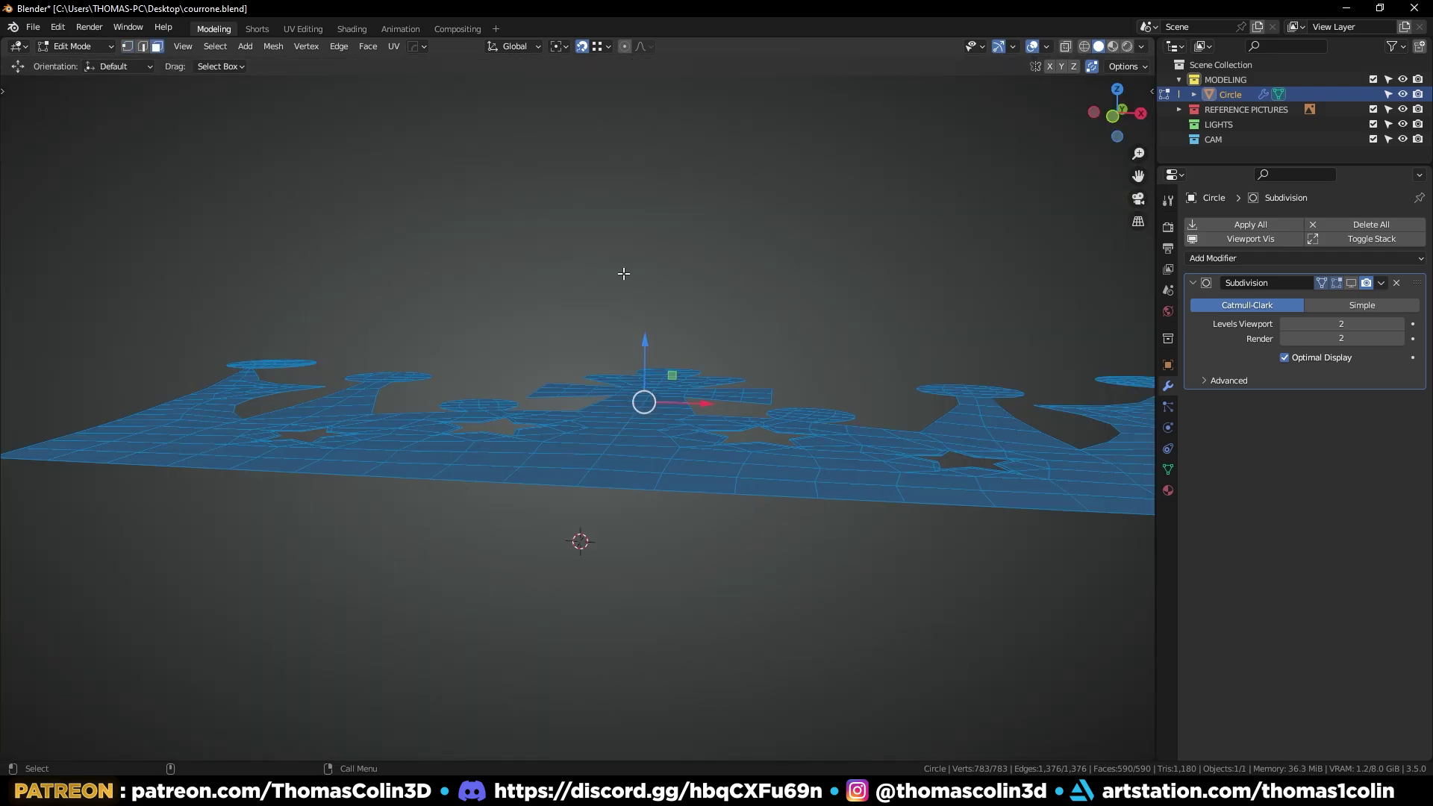
Extrude the whole flat crown mesh downward by about 0.06 m along Z to give it thickness
{"action": "key", "text": "e"}
{"action": "left_click", "coordinate": [625, 293]}
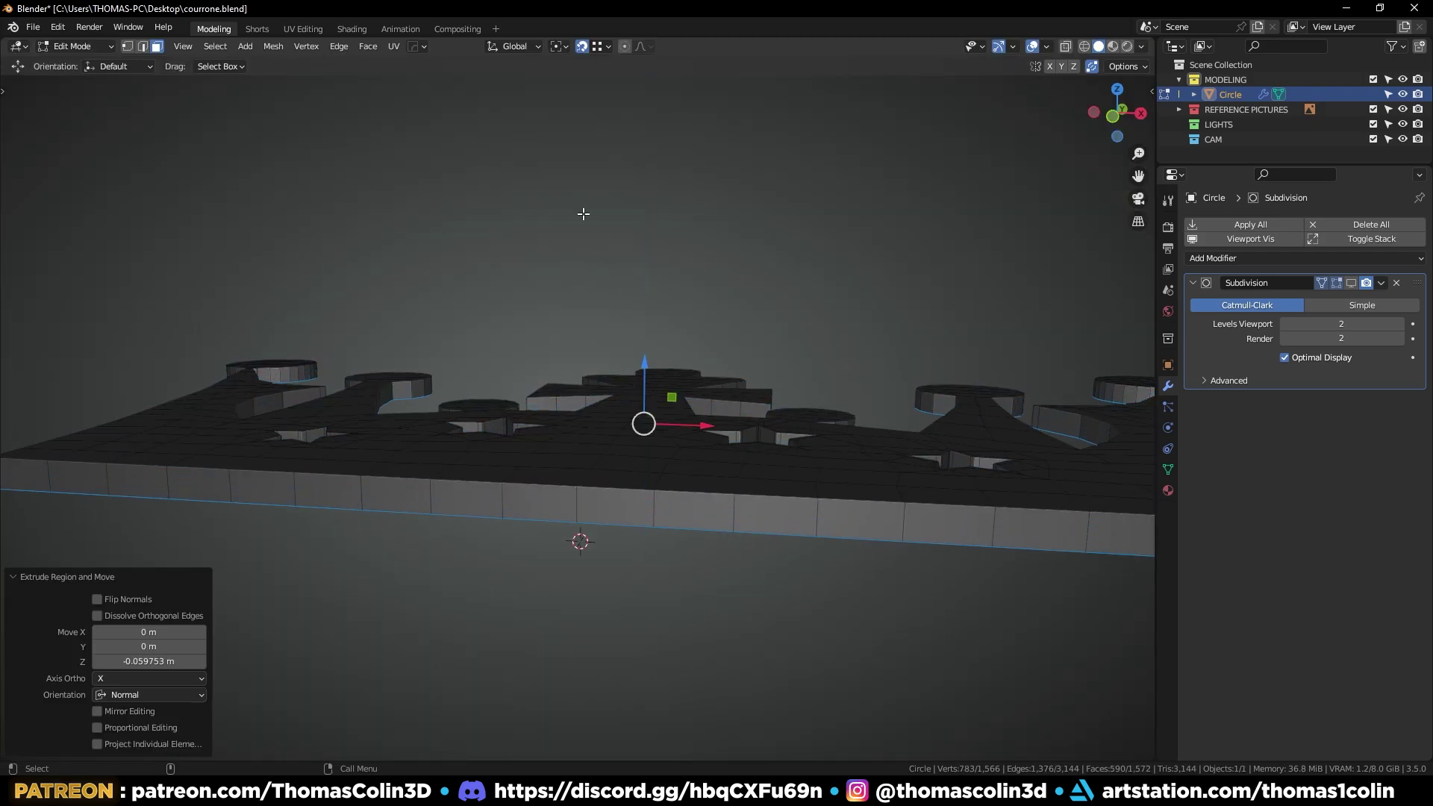
{"action": "left_click", "coordinate": [582, 214]}
Select the sharp edges at 30° sharpness, exclude the rims of all four star holes, and bevel the remaining outline edges
{"action": "key", "text": "q"}
{"action": "left_click", "coordinate": [603, 274]}
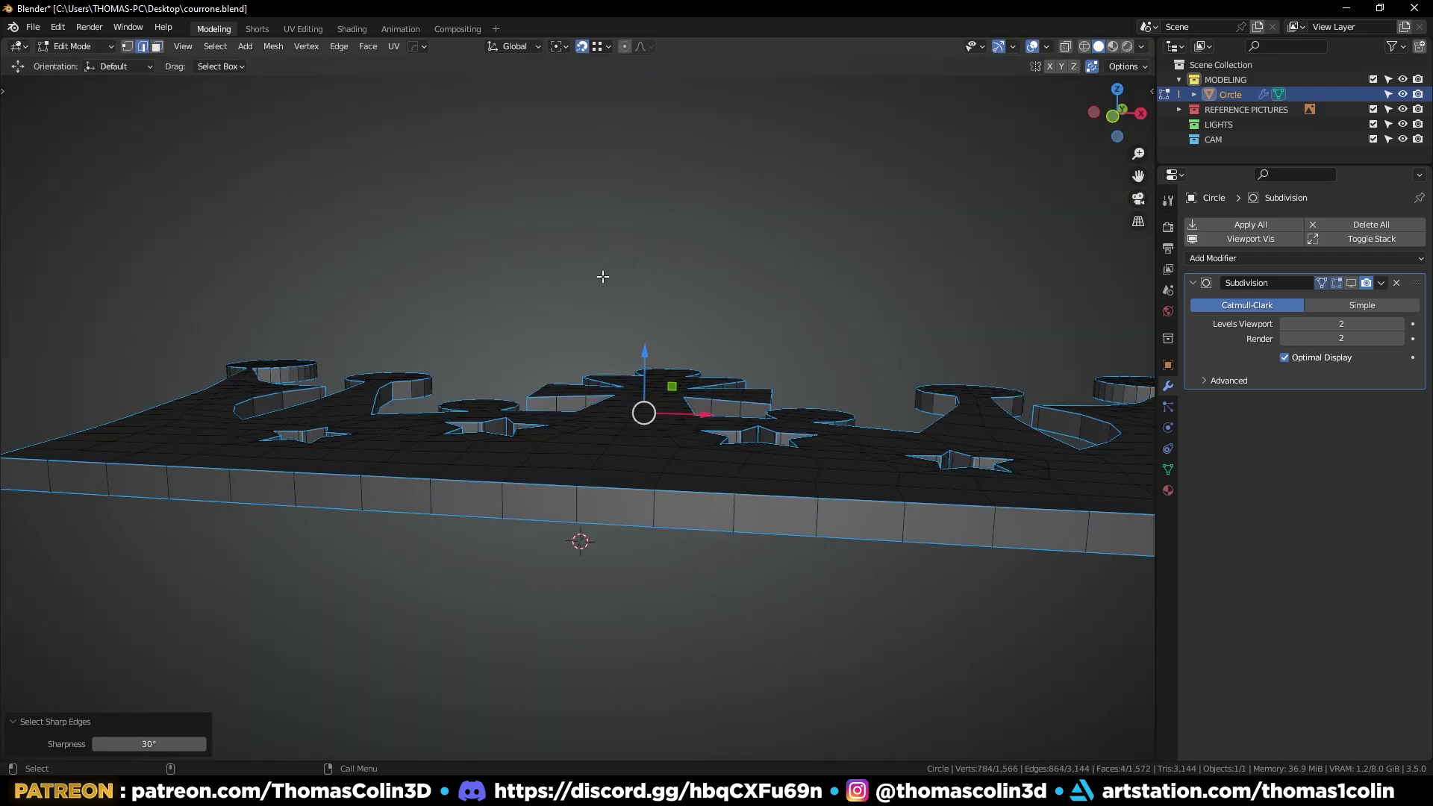
{"action": "key", "text": "KP_7"}
{"action": "left_click_drag", "start_coordinate": [357, 543], "coordinate": [445, 624], "text": "ctrl"}
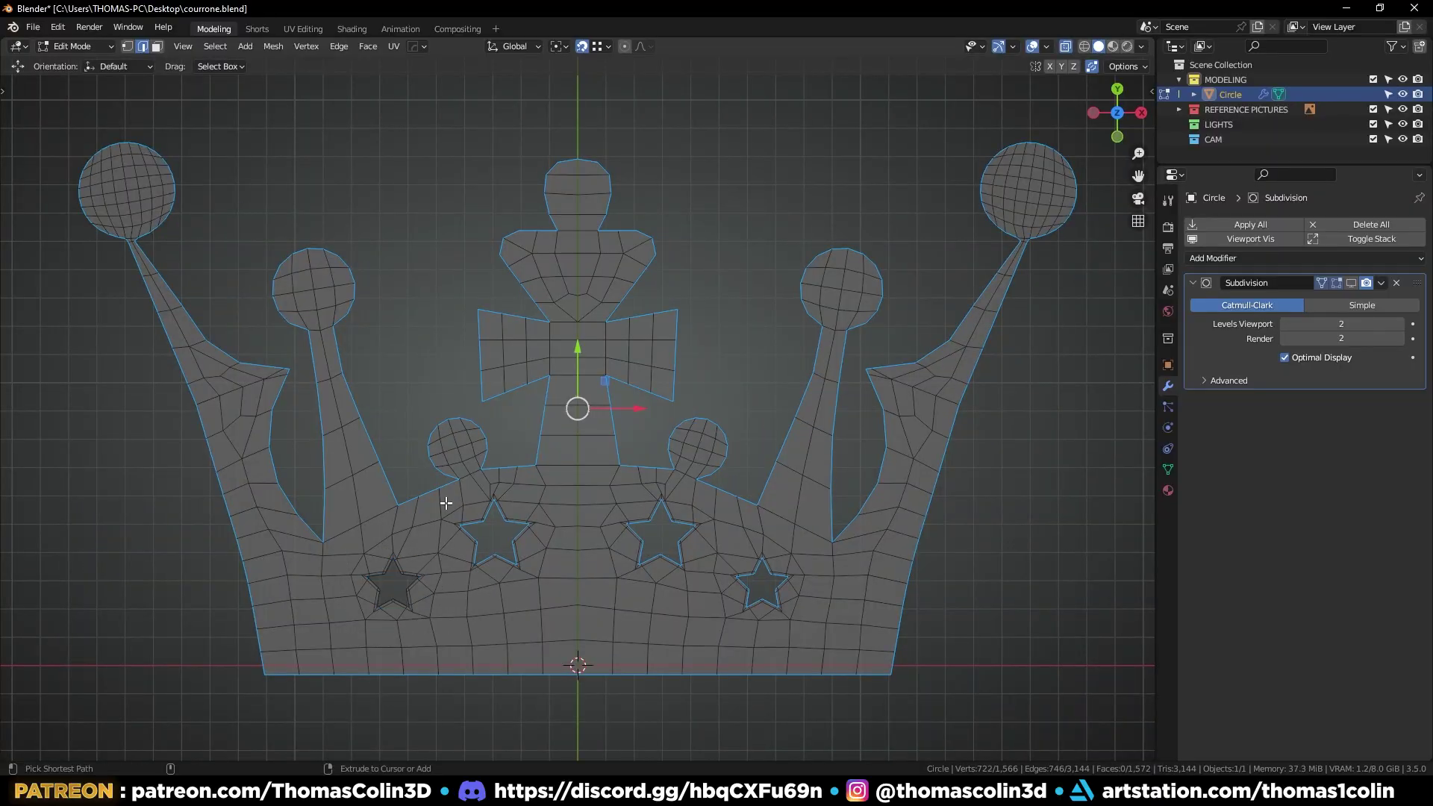
{"action": "left_click_drag", "start_coordinate": [446, 504], "coordinate": [824, 618], "text": "ctrl"}
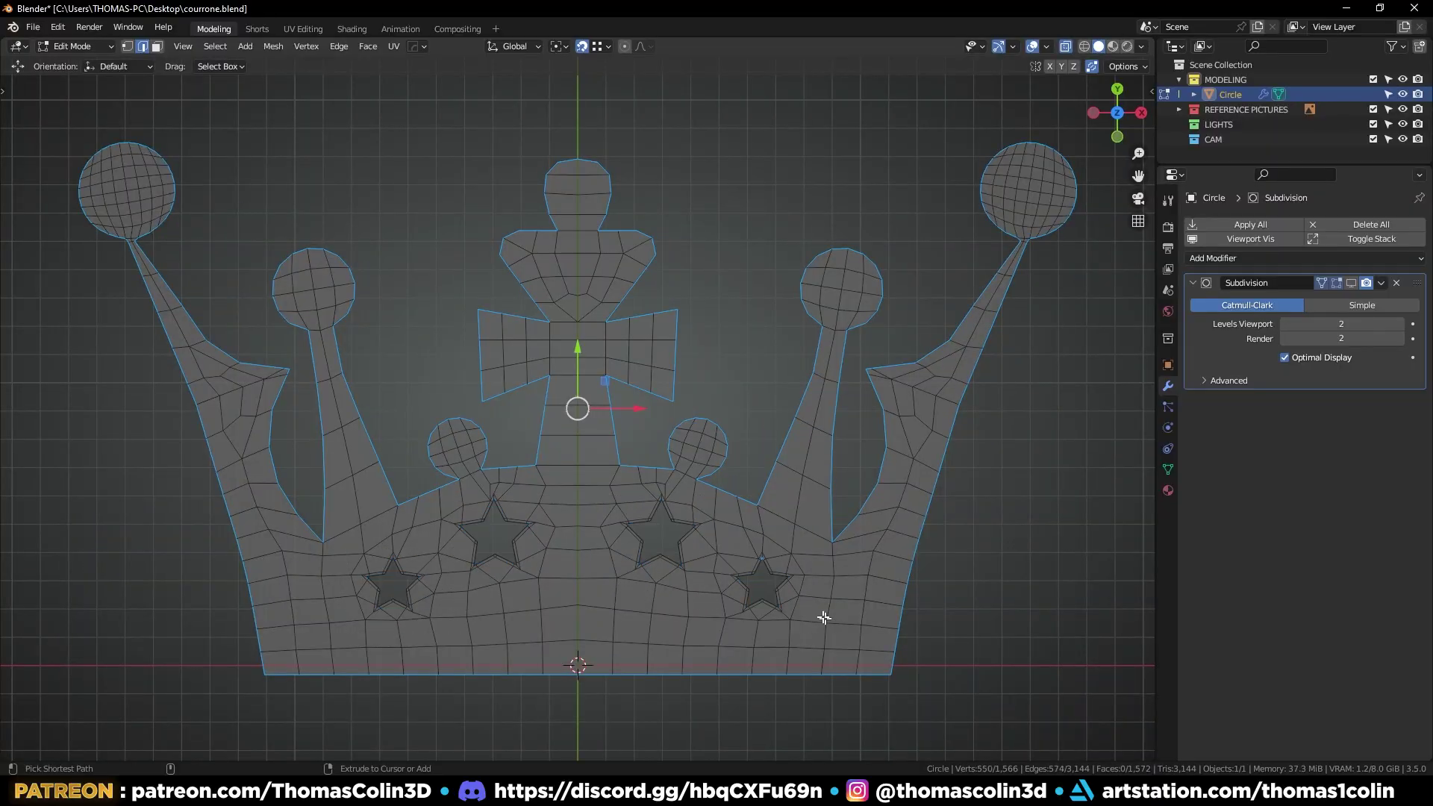
{"action": "left_click_drag", "start_coordinate": [734, 542], "coordinate": [793, 588], "text": "ctrl"}
{"action": "key", "text": "ctrl+b"}
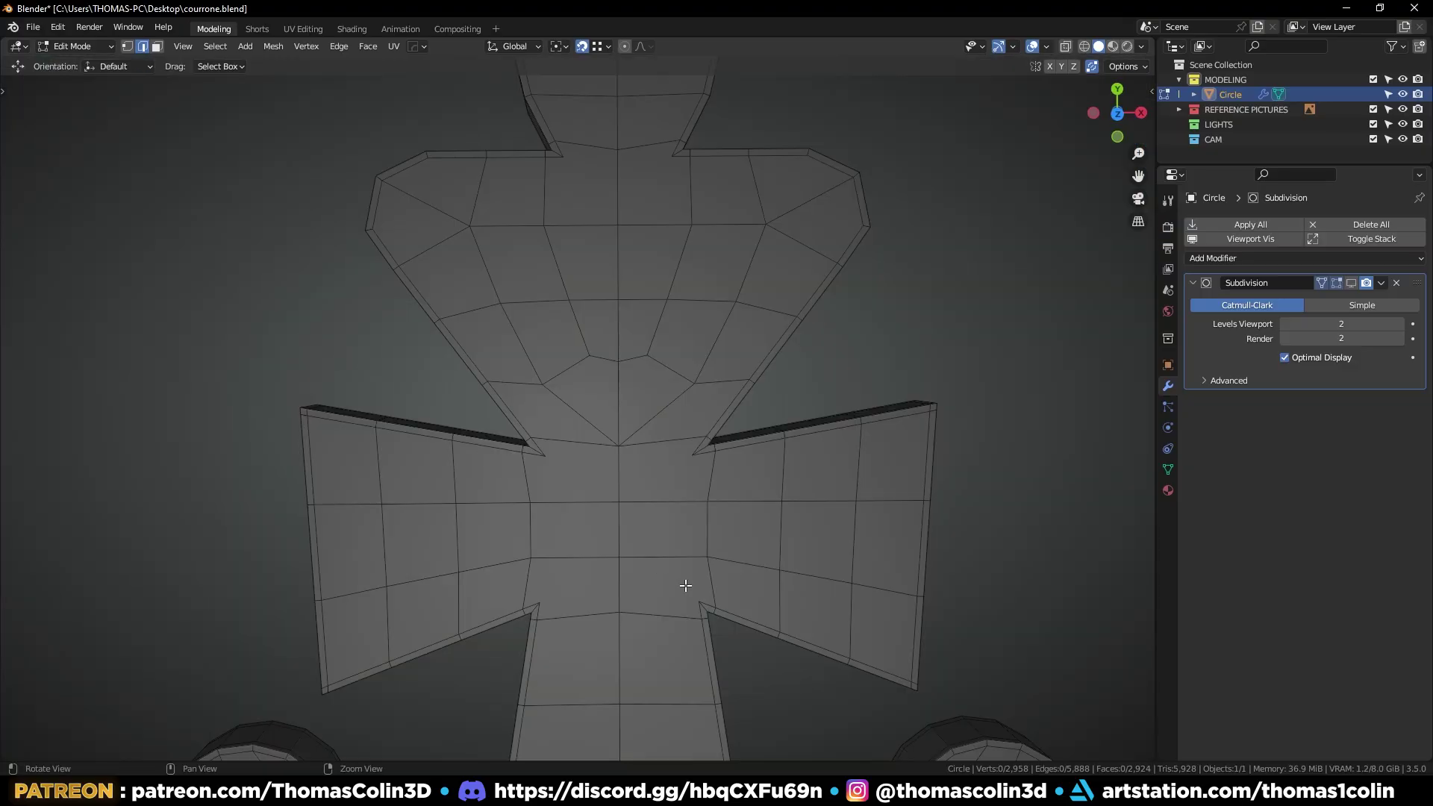
Connect the inner corner vertices above and below the central cross's arms to the adjacent vertices on its centre line
{"action": "key", "text": "1"}
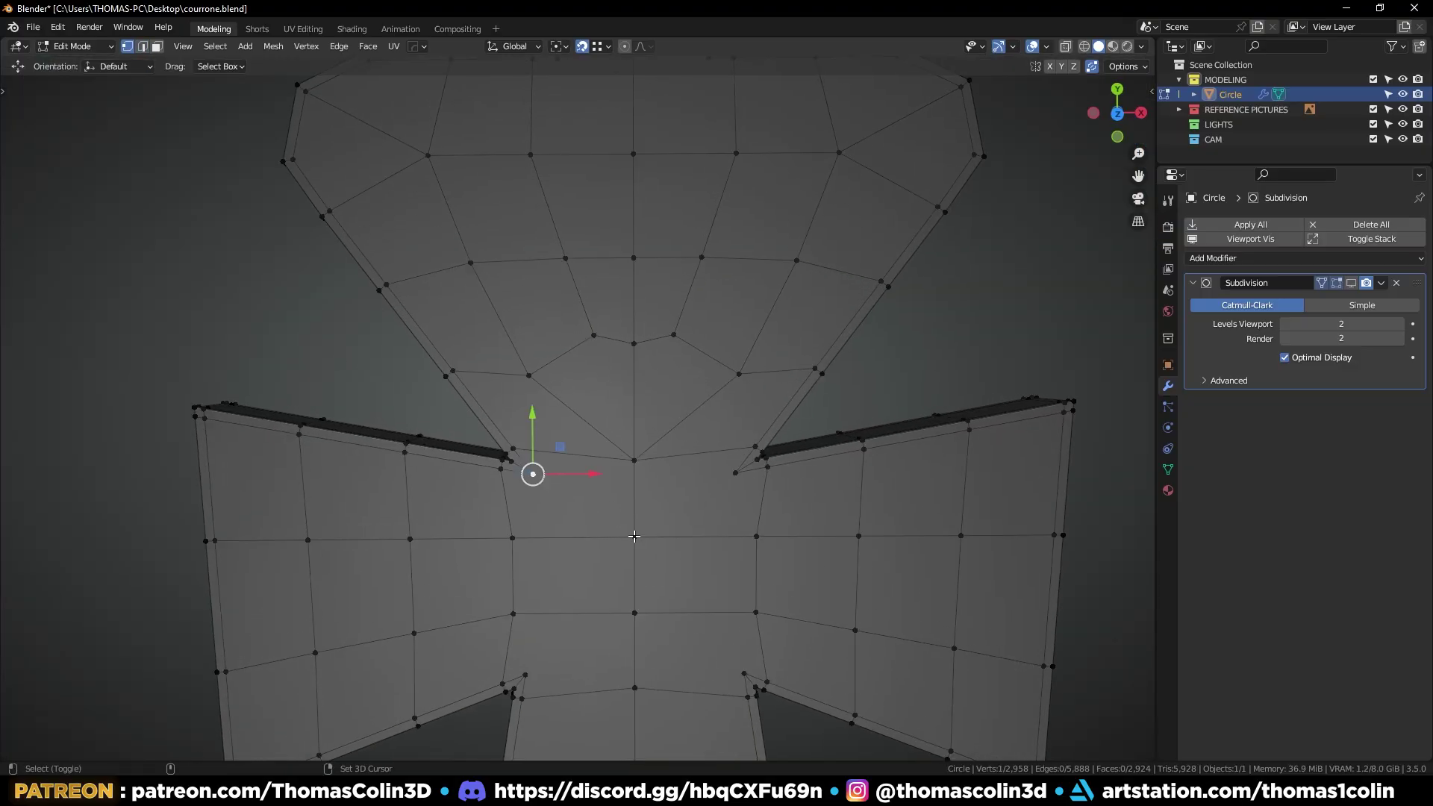
{"action": "left_click", "coordinate": [635, 537], "text": "shift"}
{"action": "left_click", "coordinate": [736, 471], "text": "shift"}
{"action": "left_click", "coordinate": [527, 676]}
{"action": "left_click", "coordinate": [636, 612], "text": "shift"}
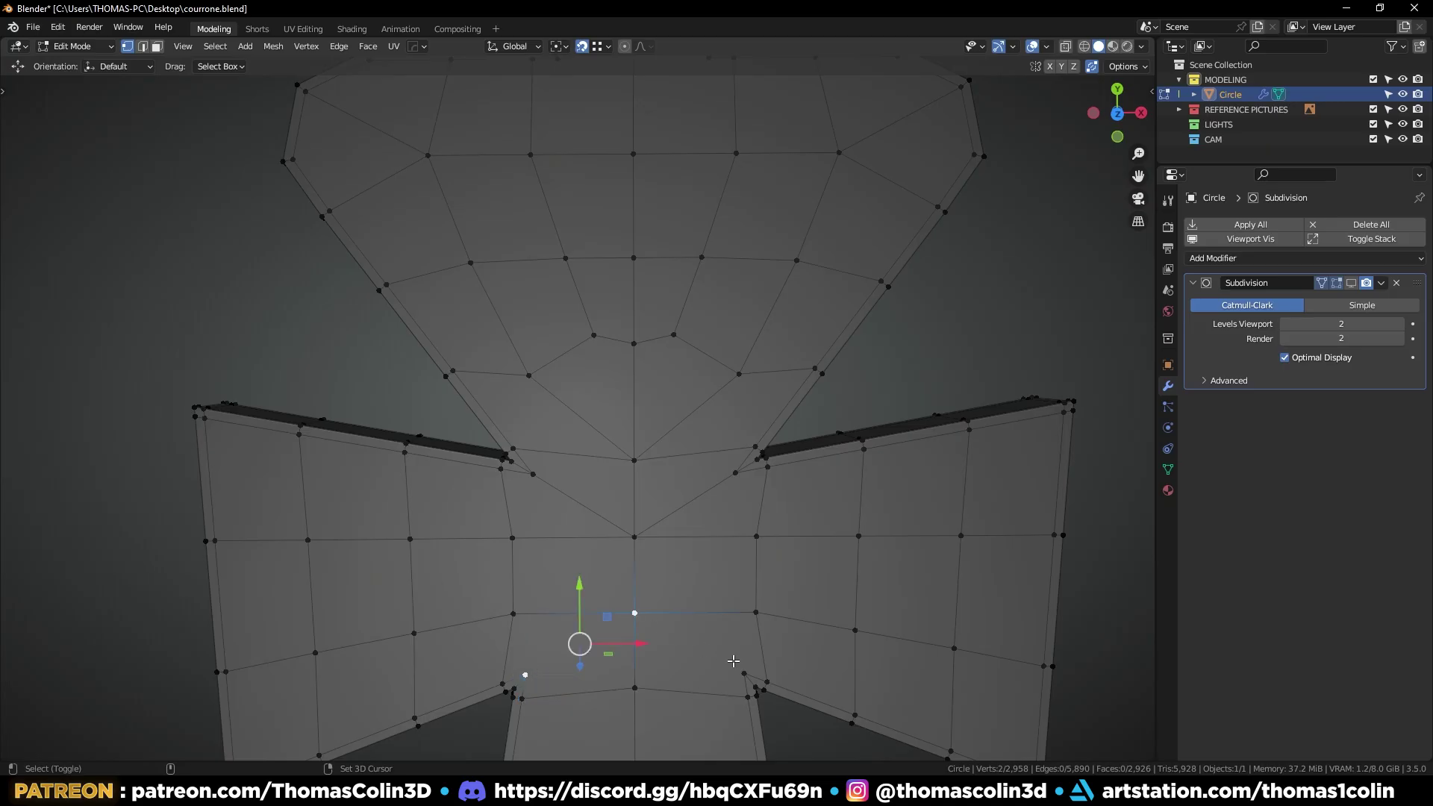
{"action": "left_click", "coordinate": [743, 672], "text": "shift"}
{"action": "key", "text": "j"}
Connect the two inner corner vertices at the base of the left spike's ball through the nearest central grid vertex above
{"action": "scroll", "coordinate": [256, 423], "scroll_direction": "down", "scroll_amount": 4}
{"action": "left_click", "coordinate": [256, 423]}
{"action": "scroll", "coordinate": [269, 437], "scroll_direction": "down", "scroll_amount": 2}
{"action": "middle_click_drag", "start_coordinate": [332, 505], "coordinate": [664, 446], "text": "shift"}
{"action": "scroll", "coordinate": [562, 390], "scroll_direction": "up", "scroll_amount": 8}
{"action": "left_click", "coordinate": [588, 211], "text": "shift"}
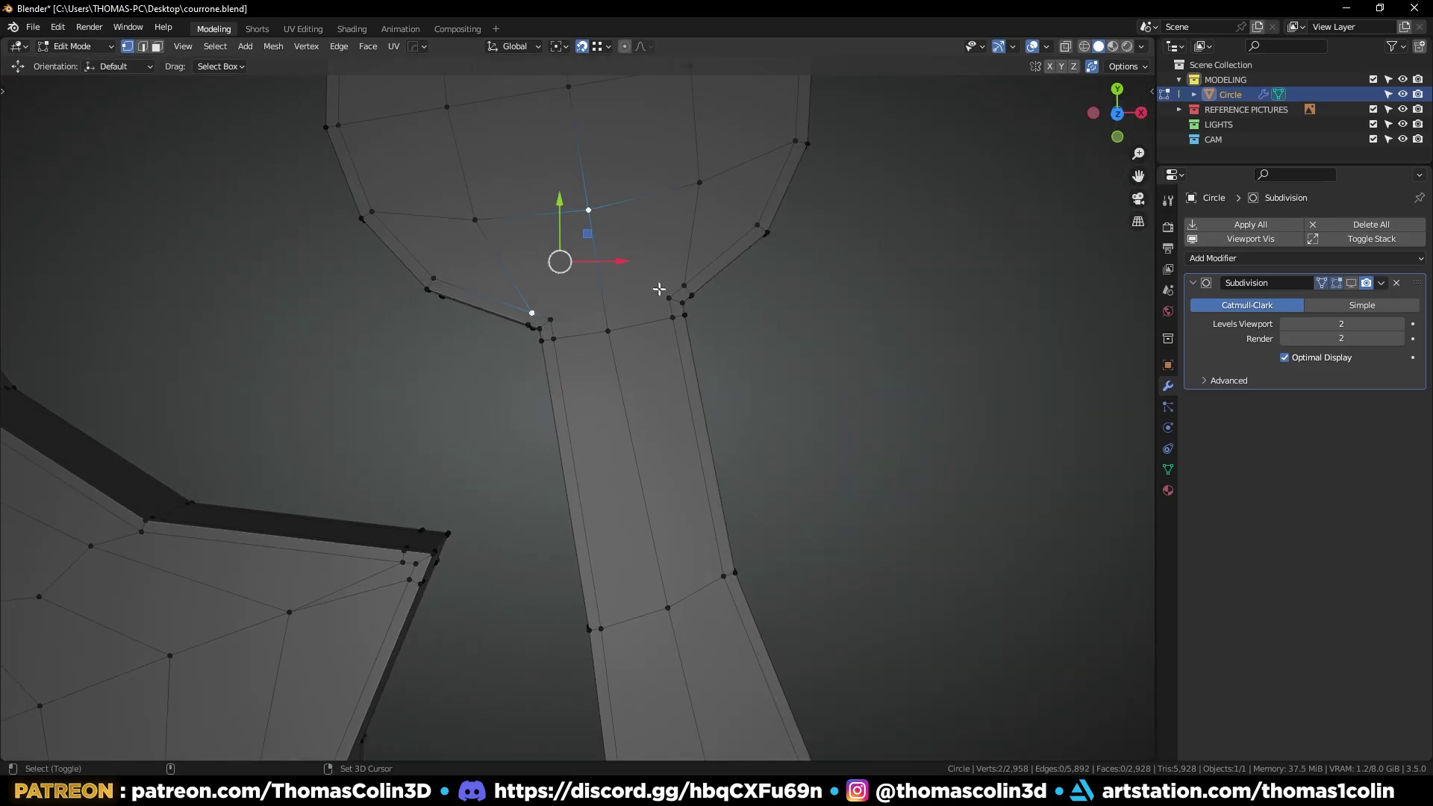
{"action": "left_click", "coordinate": [668, 298], "text": "shift"}
{"action": "key", "text": "j"}
Symmetrize the crown mesh across the X axis, from the negative to the positive side
{"action": "left_click", "coordinate": [876, 352]}
{"action": "scroll", "coordinate": [340, 474], "scroll_direction": "down", "scroll_amount": 5}
{"action": "key", "text": "KP_7"}
{"action": "key", "text": "alt+x"}
Join the inner bevel vertices across the small ball's base and slide the centre vertex below them towards the star tip
{"action": "scroll", "coordinate": [602, 355], "scroll_direction": "up", "scroll_amount": 6}
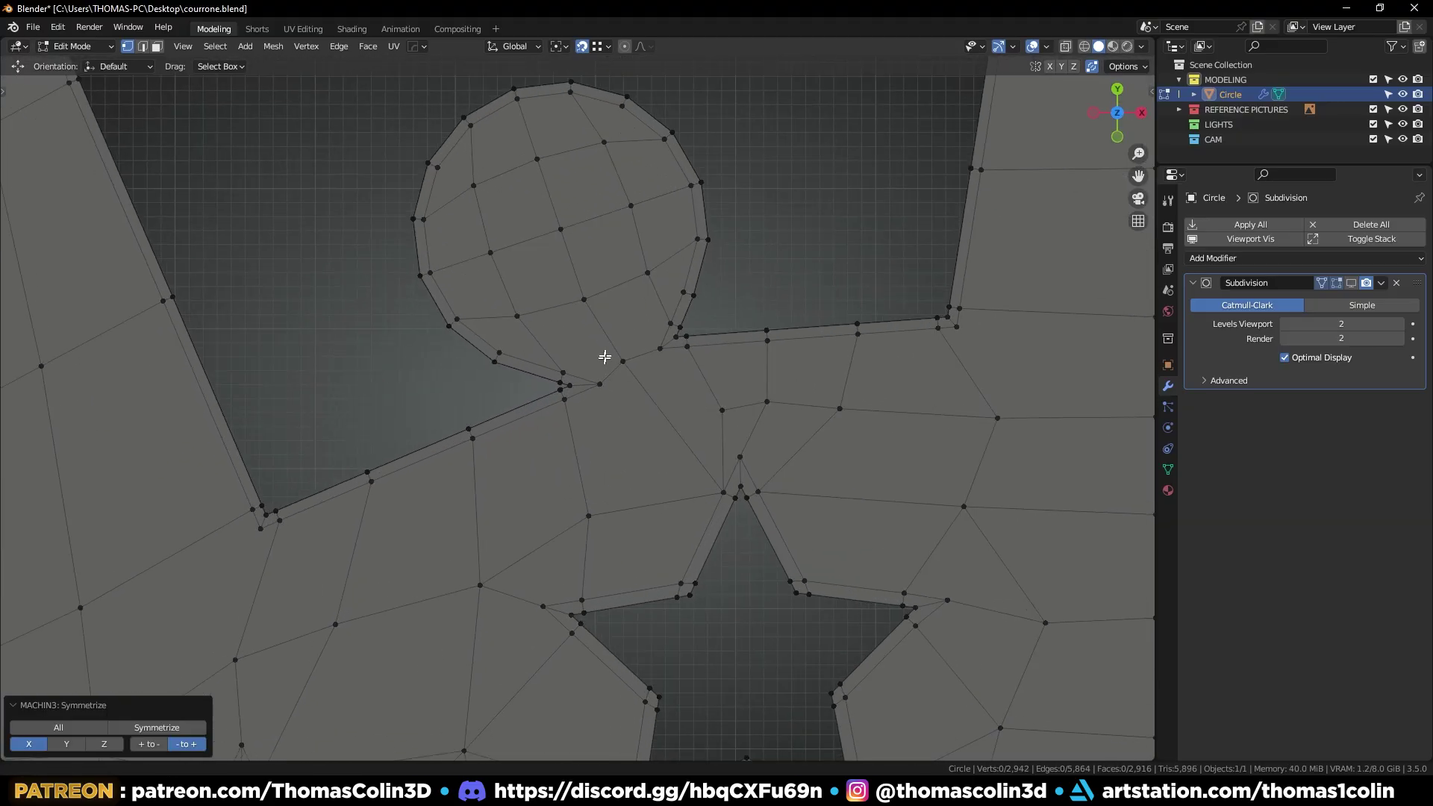
{"action": "left_click", "coordinate": [472, 426]}
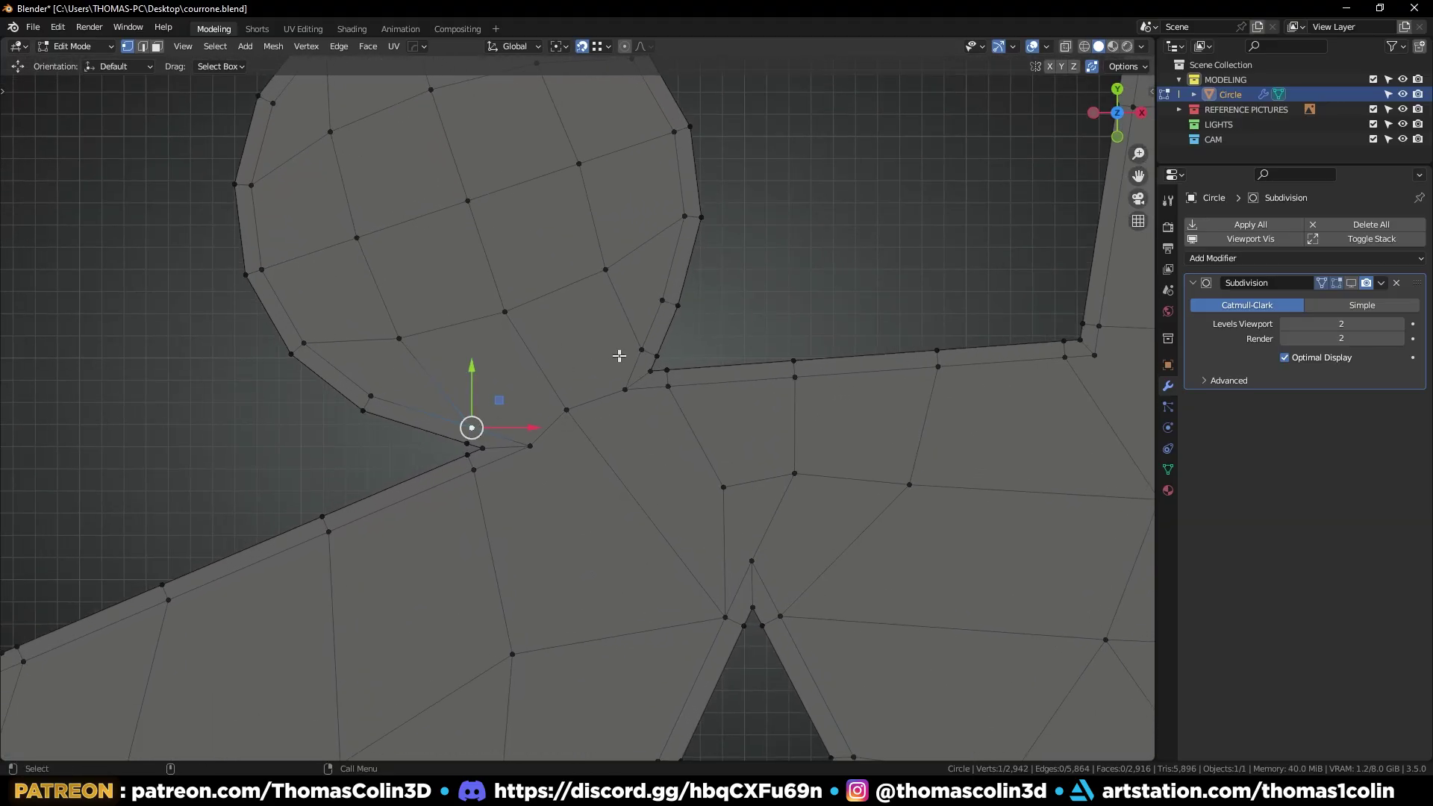
{"action": "left_click", "coordinate": [640, 350], "text": "shift"}
{"action": "key", "text": "j"}
{"action": "left_click", "coordinate": [566, 410]}
{"action": "key", "text": "g"}
{"action": "key", "text": "g"}
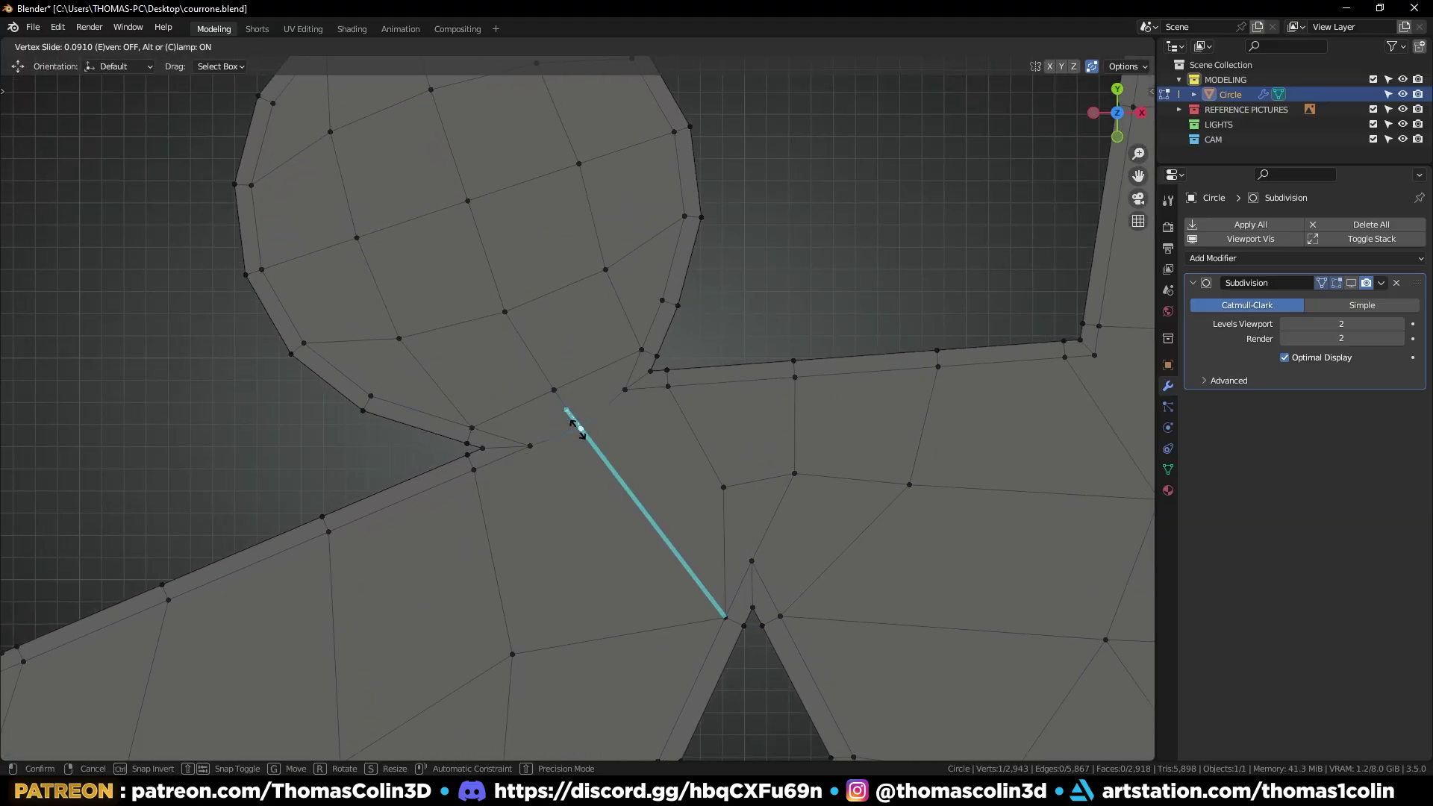
{"action": "left_click", "coordinate": [580, 433]}
Connect the inner corner of the notch above the left star to the grid vertex left of the star's tip
{"action": "left_click", "coordinate": [869, 191]}
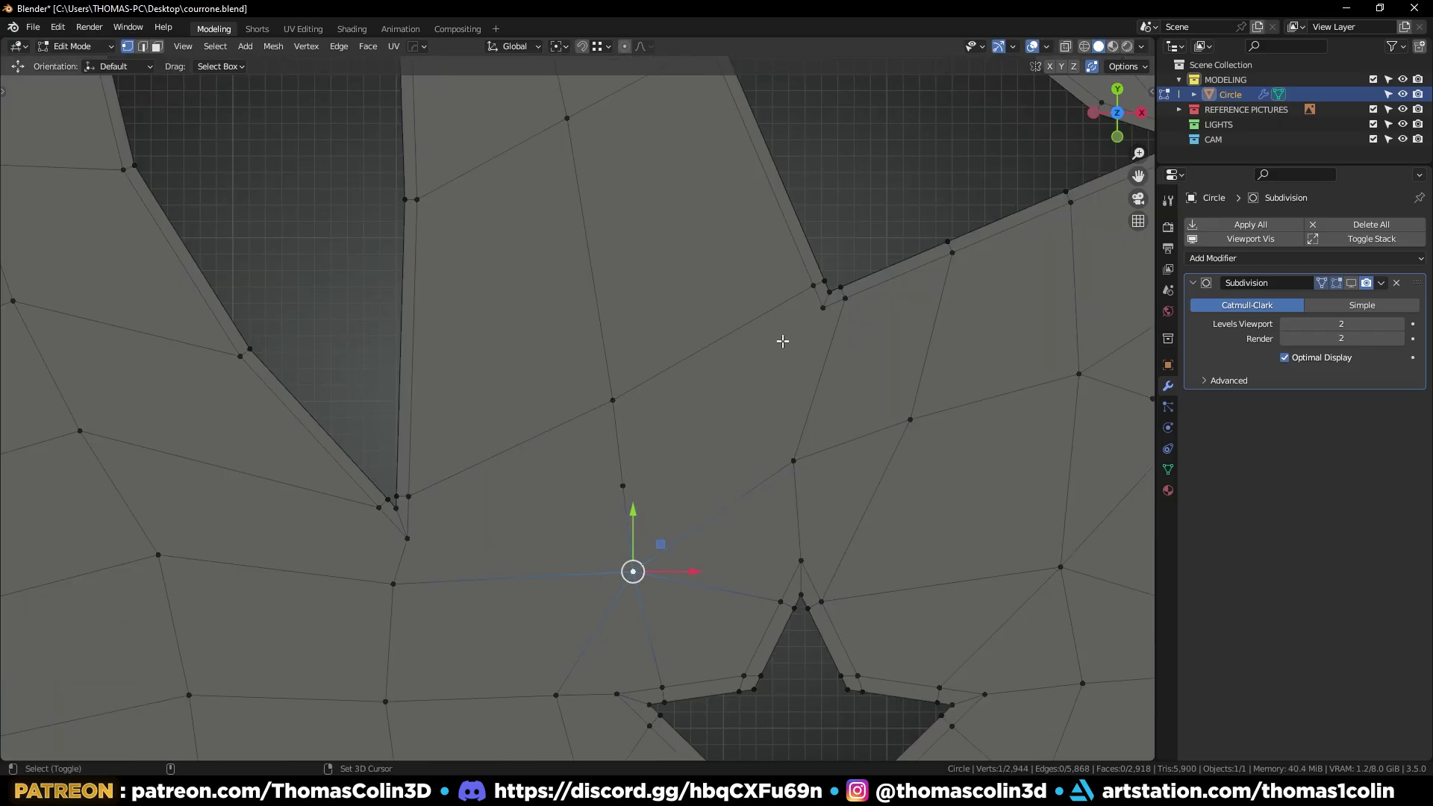
{"action": "left_click", "coordinate": [803, 320], "text": "shift"}
{"action": "key", "text": "j"}
{"action": "left_click", "coordinate": [886, 186]}
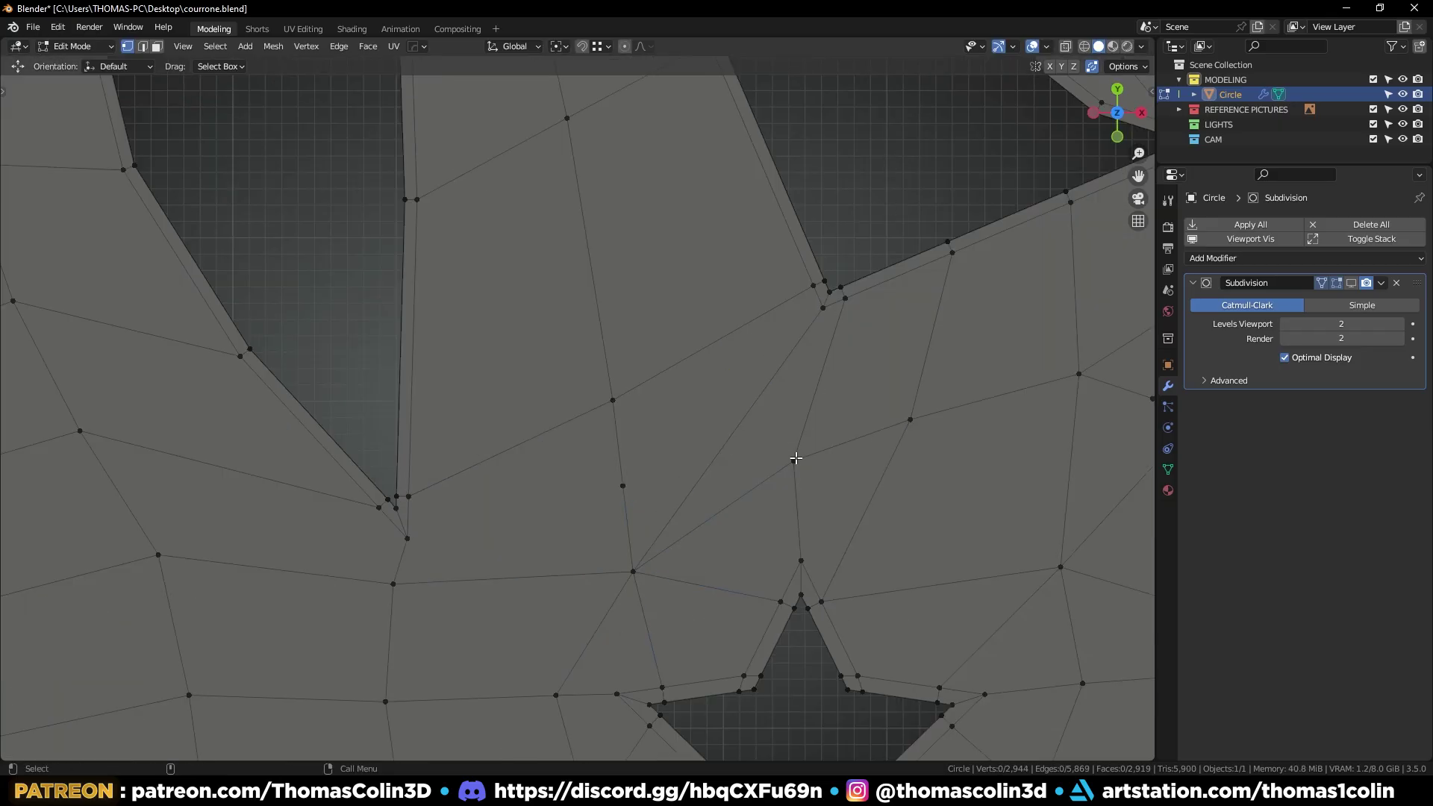
Slide the two grid vertices above the left star's tip away from the spike along their edges and nudge the outer one slightly
{"action": "left_click", "coordinate": [795, 459]}
{"action": "key", "text": "g"}
{"action": "key", "text": "g"}
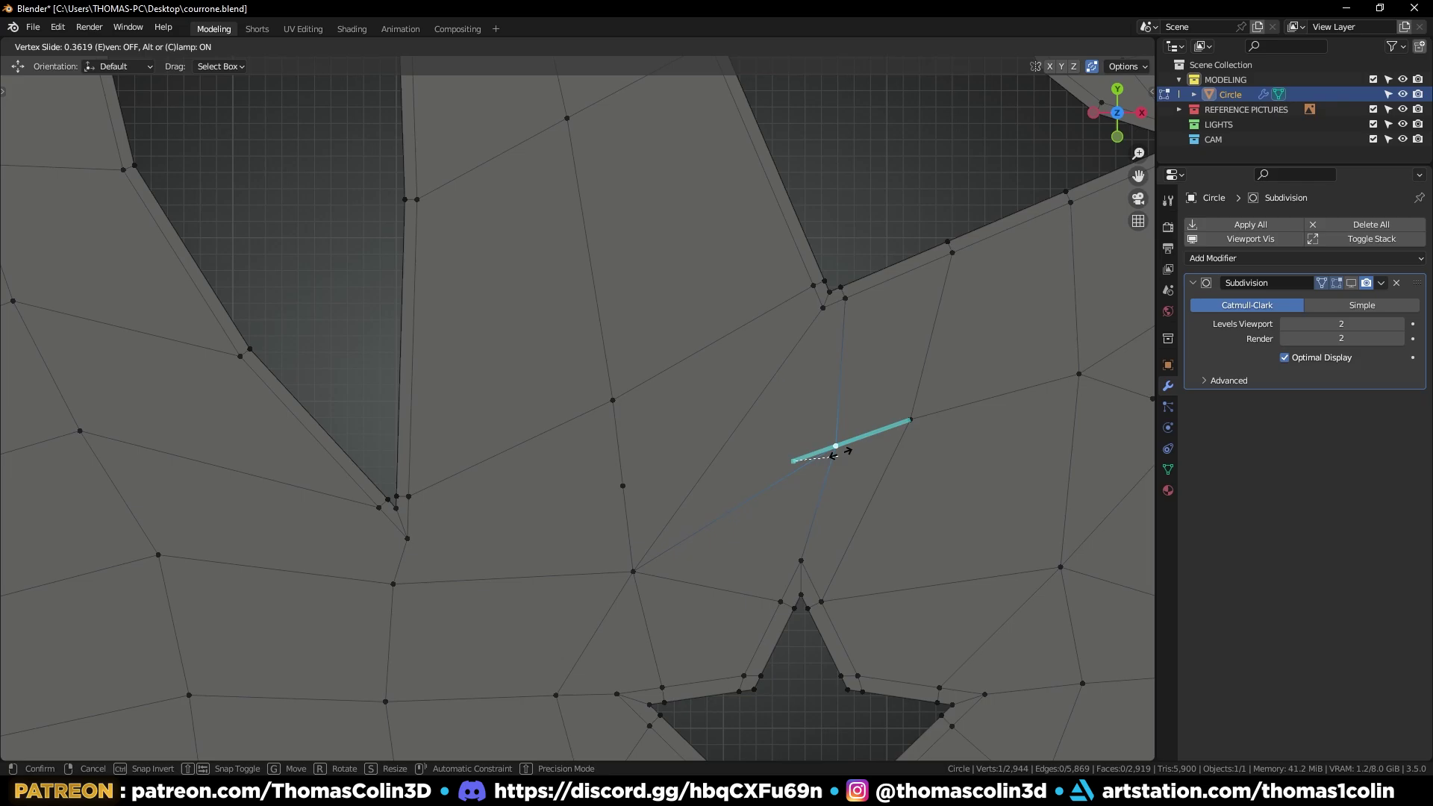
{"action": "left_click", "coordinate": [836, 456]}
{"action": "left_click", "coordinate": [914, 418]}
{"action": "key", "text": "g"}
{"action": "key", "text": "g"}
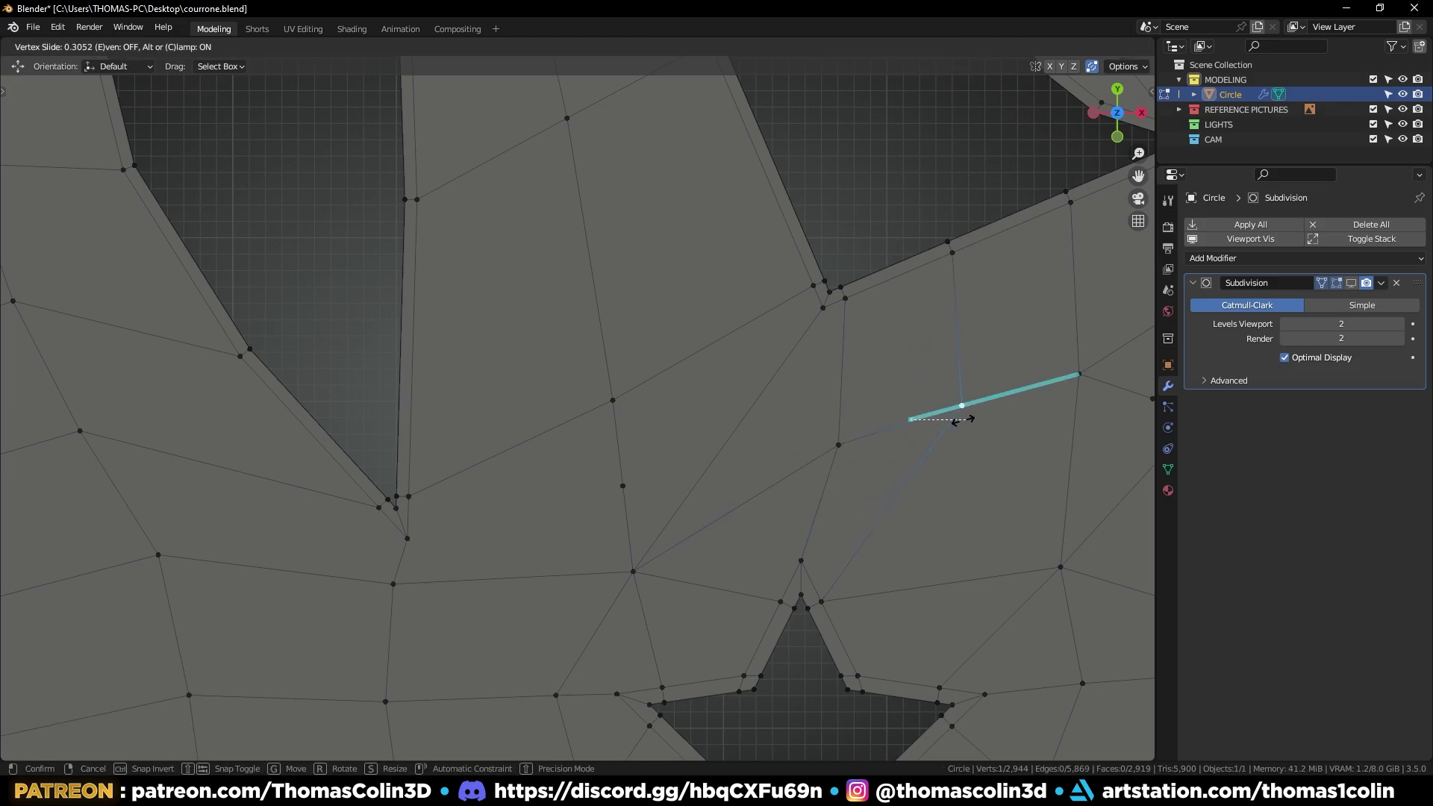
{"action": "left_click", "coordinate": [963, 420]}
{"action": "key", "text": "g"}
{"action": "left_click", "coordinate": [969, 414]}
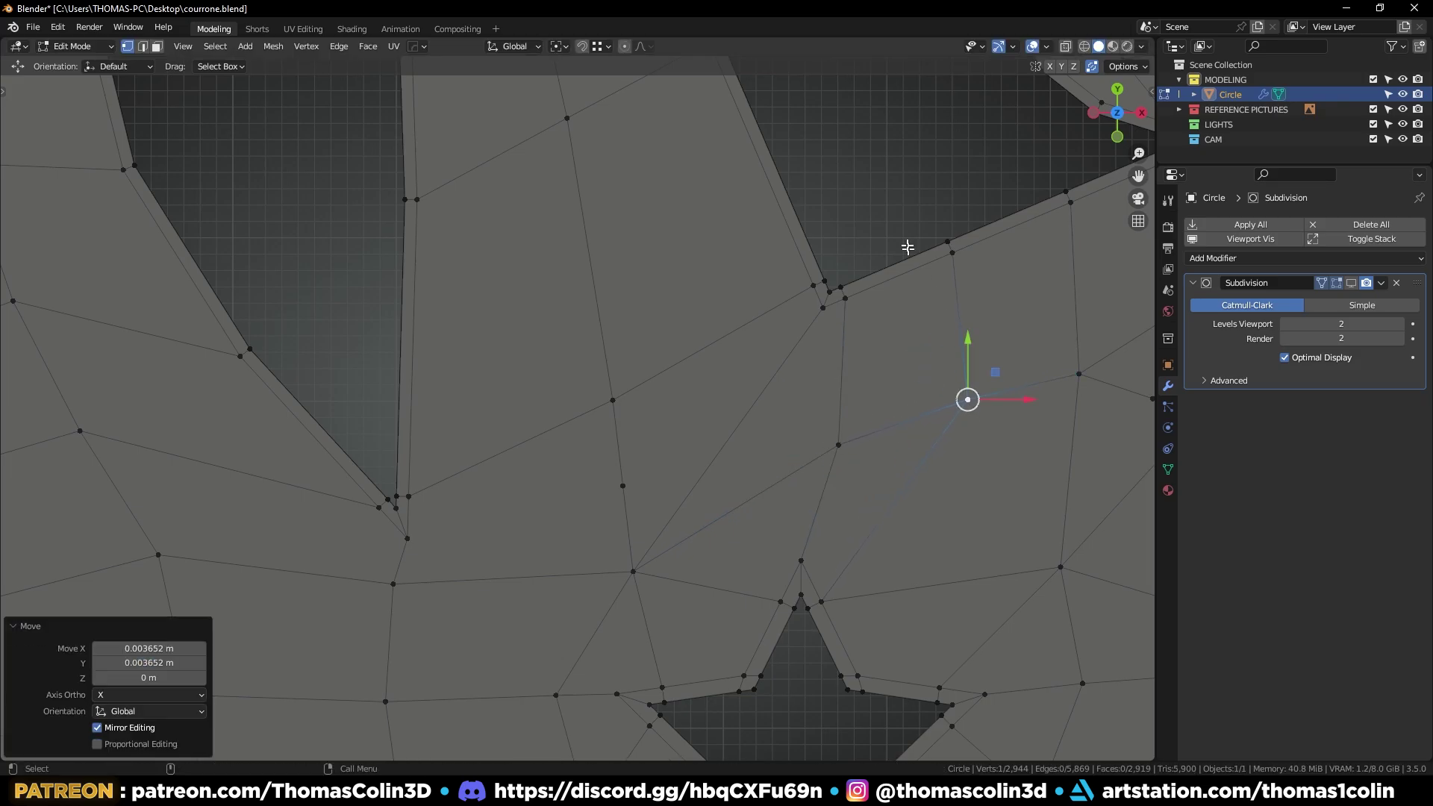
{"action": "left_click", "coordinate": [831, 238]}
Dissolve the extra vertex on the spike's lower centre edge and slide the vertex below the deep notch towards the star by about 0.138
{"action": "middle_click_drag", "start_coordinate": [675, 429], "coordinate": [761, 411], "text": "shift"}
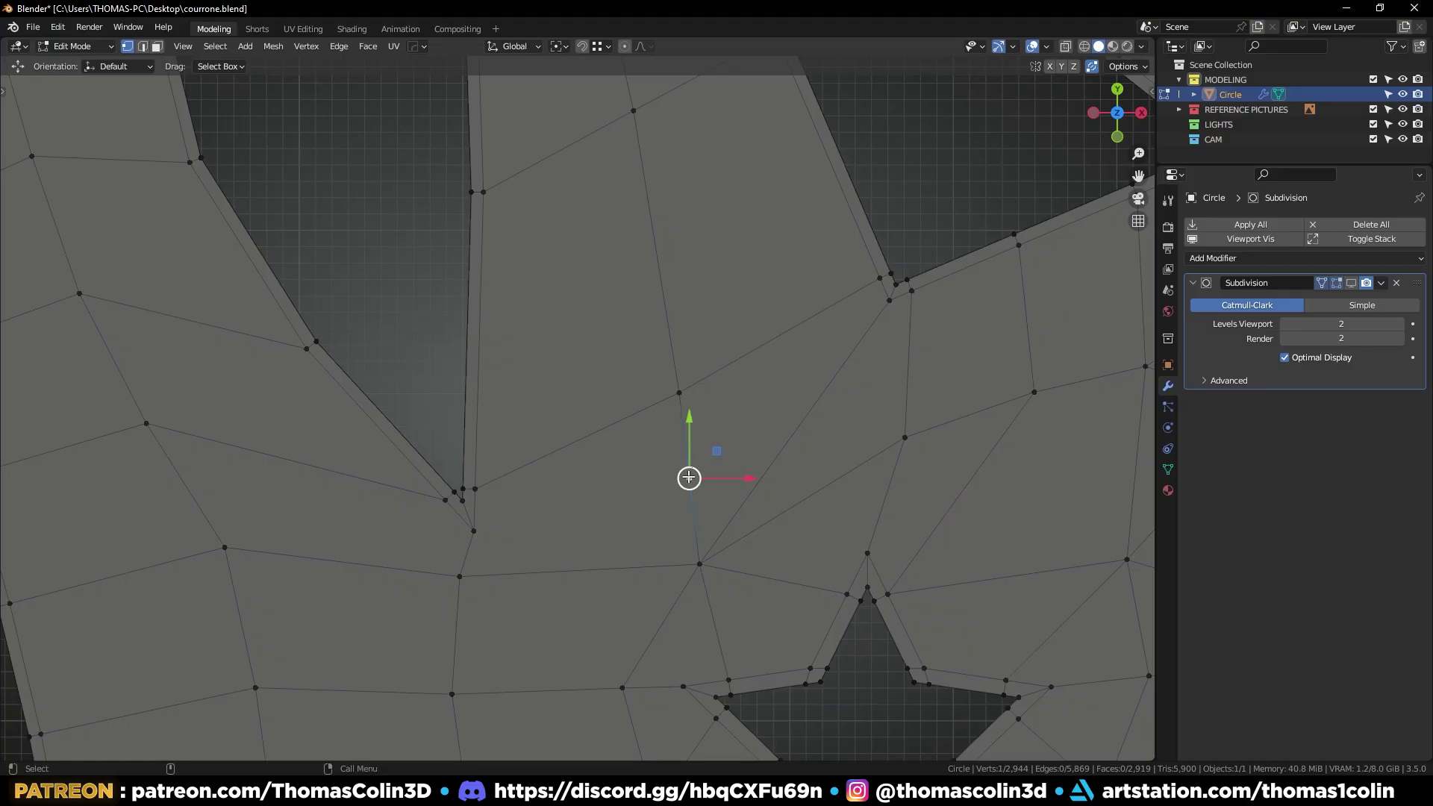
{"action": "key", "text": "ctrl+x"}
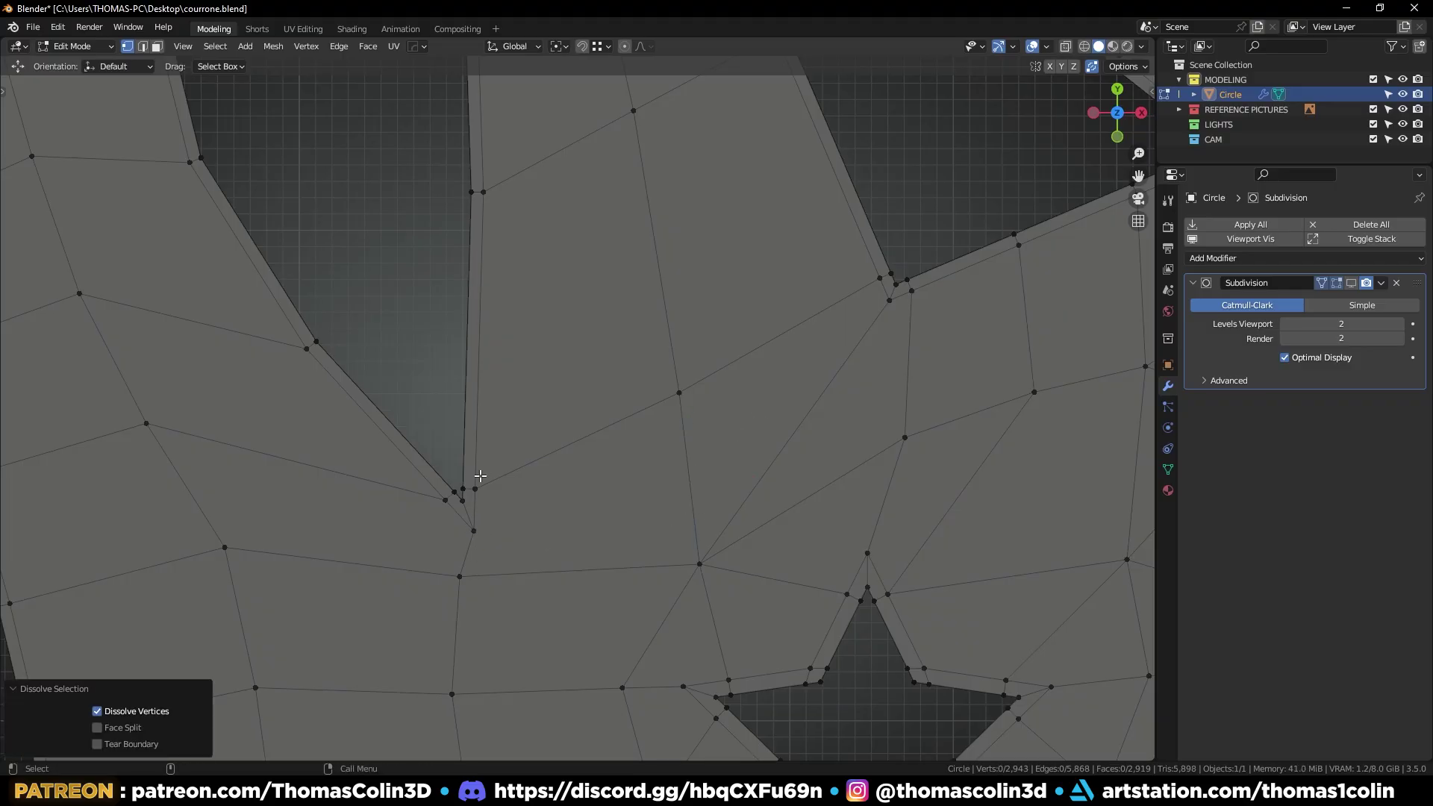
{"action": "left_click", "coordinate": [460, 574]}
{"action": "key", "text": "shift+v"}
{"action": "left_click", "coordinate": [492, 584]}
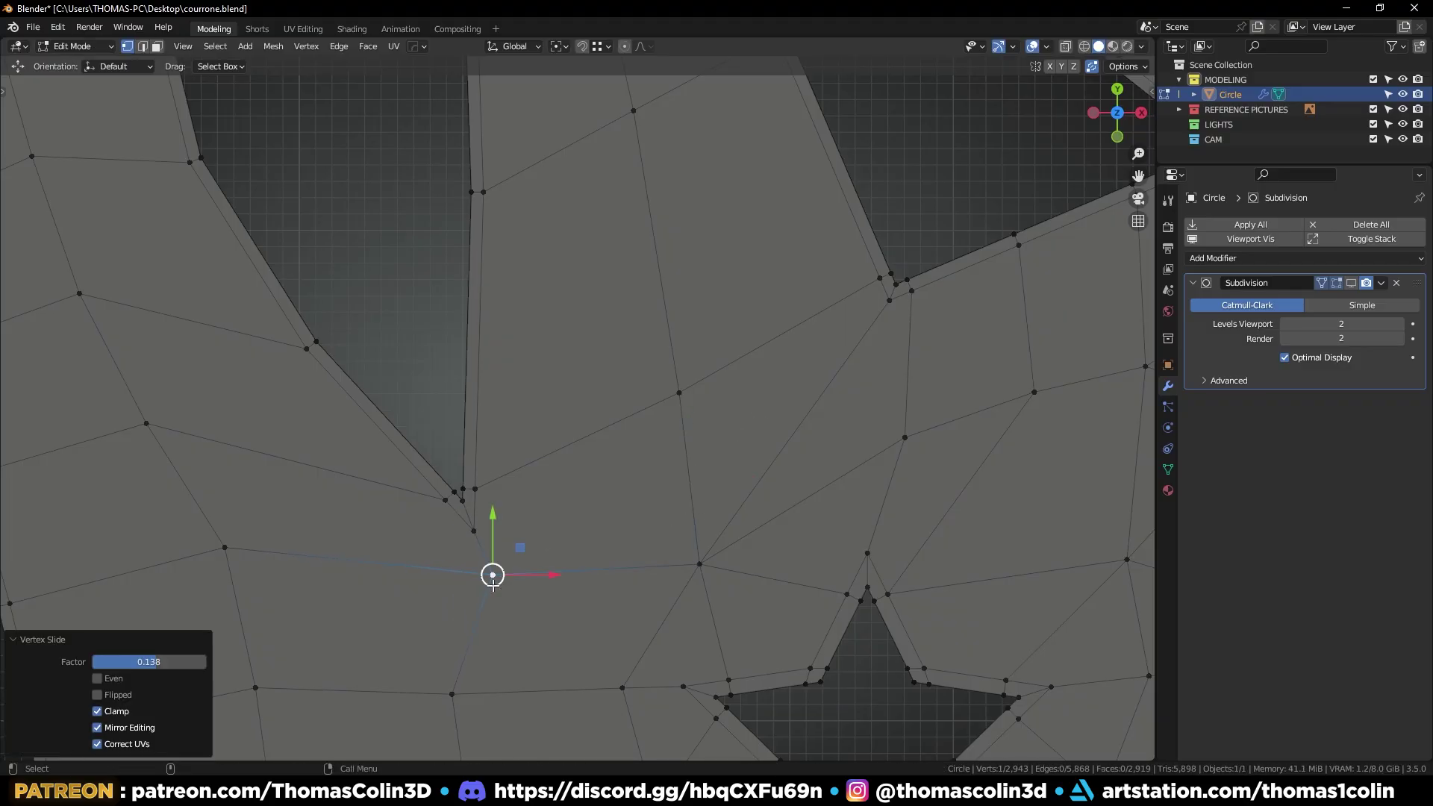
{"action": "left_click", "coordinate": [477, 422]}
Connect the outer bevel corner of the deep notch to the nearest lower grid vertex in the left outer band
{"action": "middle_click_drag", "start_coordinate": [425, 499], "coordinate": [528, 463], "text": "shift"}
{"action": "left_click", "coordinate": [536, 474]}
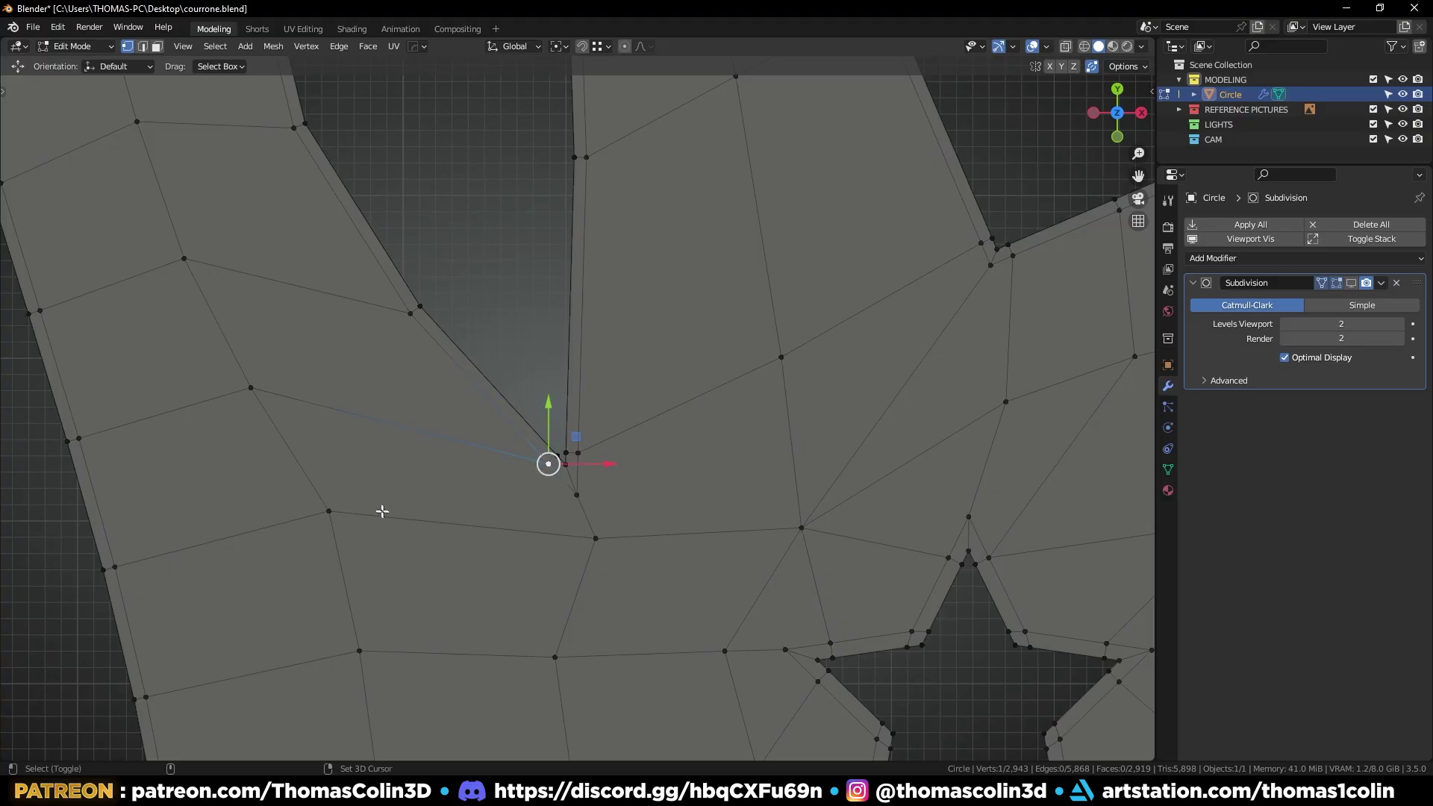
{"action": "left_click", "coordinate": [329, 512], "text": "shift"}
{"action": "key", "text": "j"}
{"action": "key", "text": "alt+a"}
Dissolve the edge row crossing the left outer band just above the new connection, from the notch corner to the outer border
{"action": "key", "text": "2"}
{"action": "left_click", "coordinate": [414, 428]}
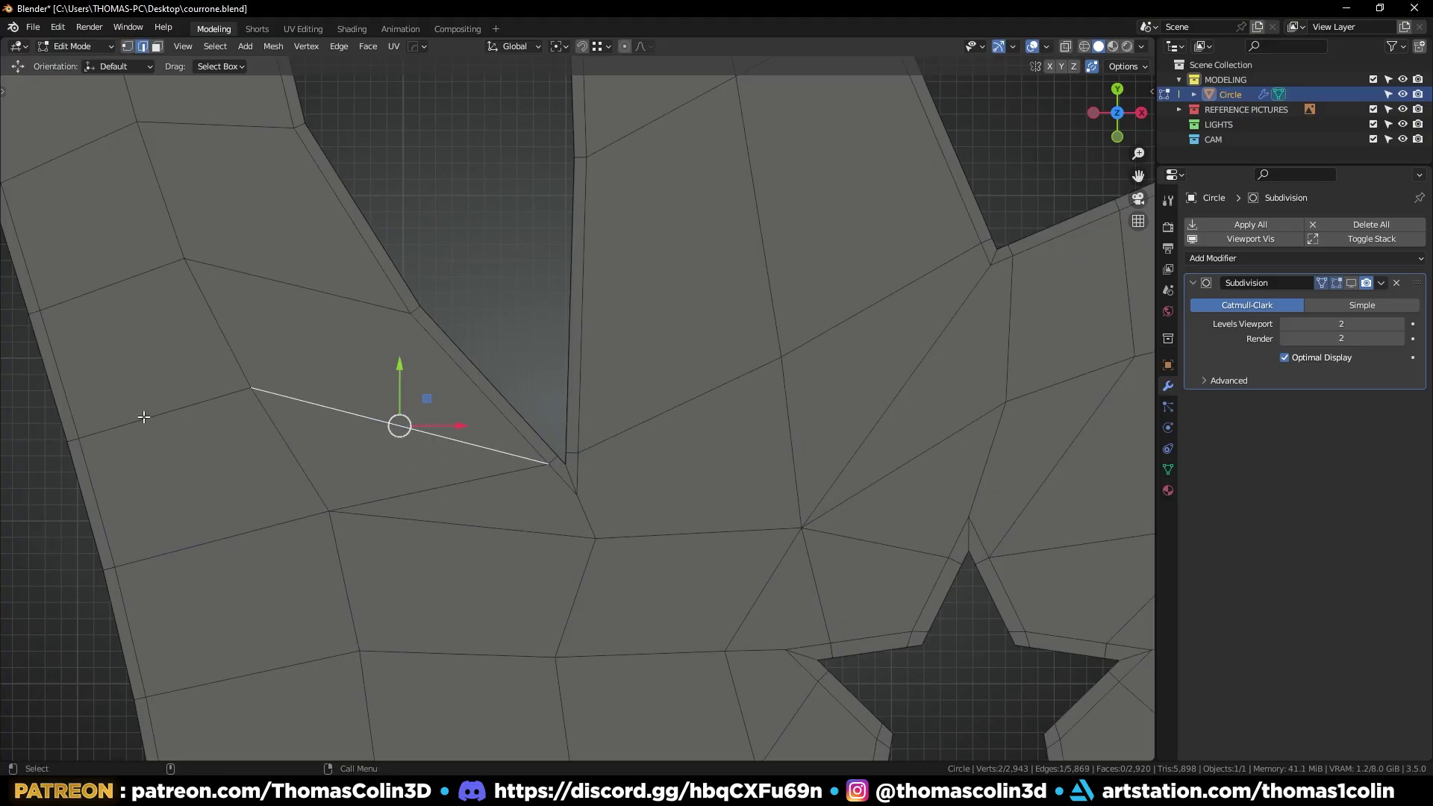
{"action": "left_click", "coordinate": [173, 413], "text": "ctrl"}
{"action": "key", "text": "ctrl+x"}
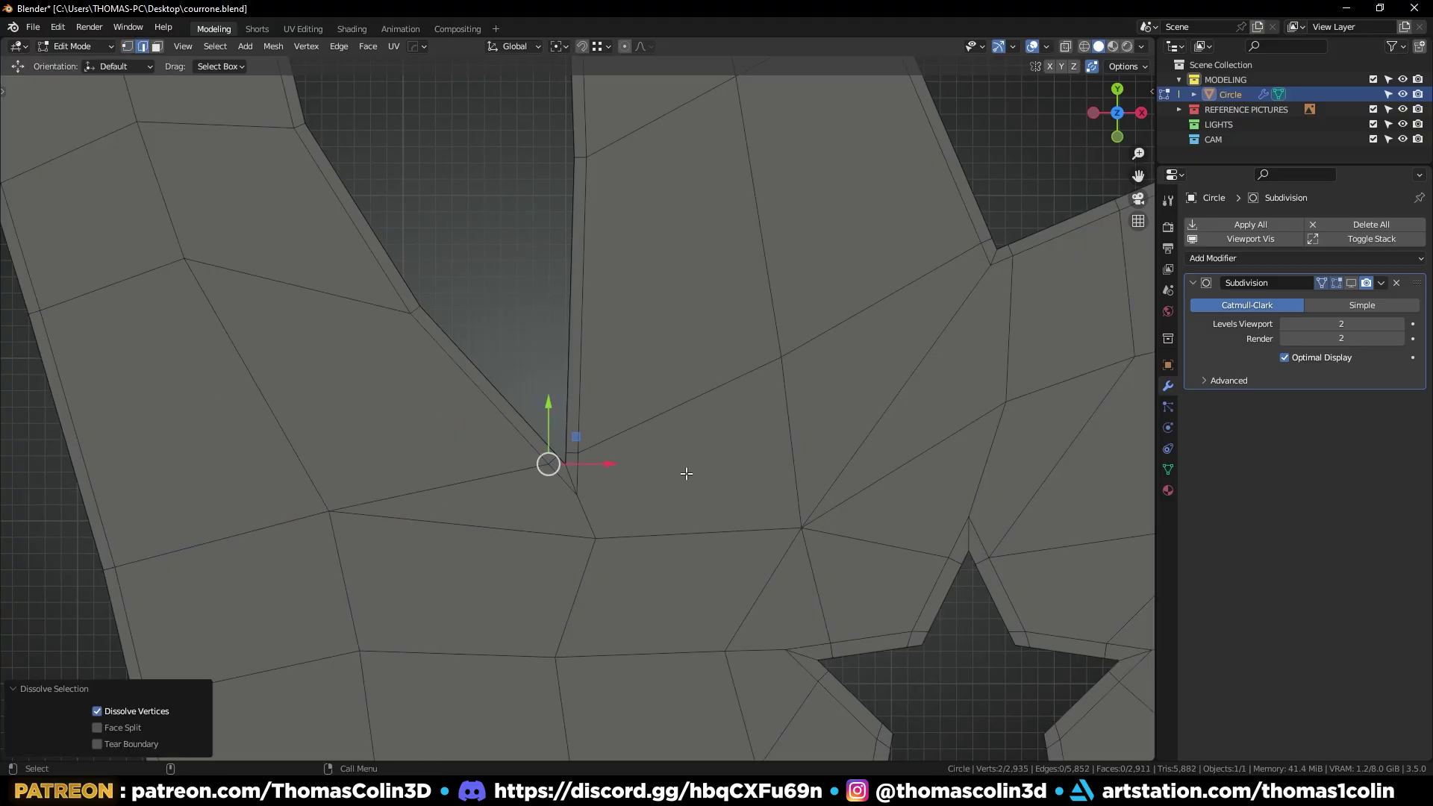
Dissolve the edge path crossing the inner spike's base between its two notches
{"action": "left_click", "coordinate": [709, 391]}
{"action": "left_click", "coordinate": [864, 317], "text": "ctrl"}
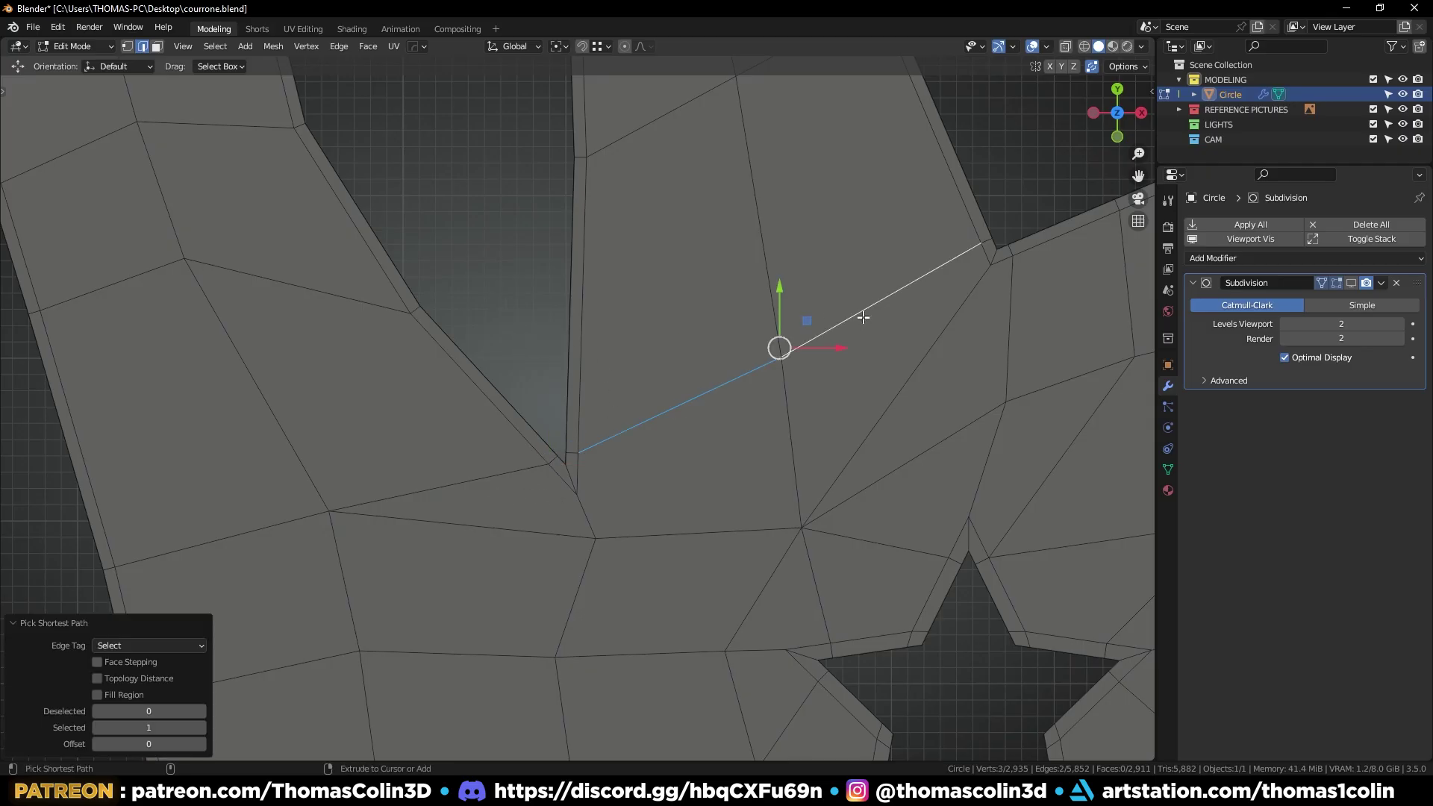
{"action": "key", "text": "ctrl+x"}
Connect the deep notch's spike-side bevel vertex to the grid vertex left of the star's tip
{"action": "middle_click_drag", "start_coordinate": [800, 361], "coordinate": [643, 368], "text": "shift"}
{"action": "key", "text": "1"}
{"action": "left_click", "coordinate": [420, 458]}
{"action": "left_click", "coordinate": [650, 534], "text": "shift"}
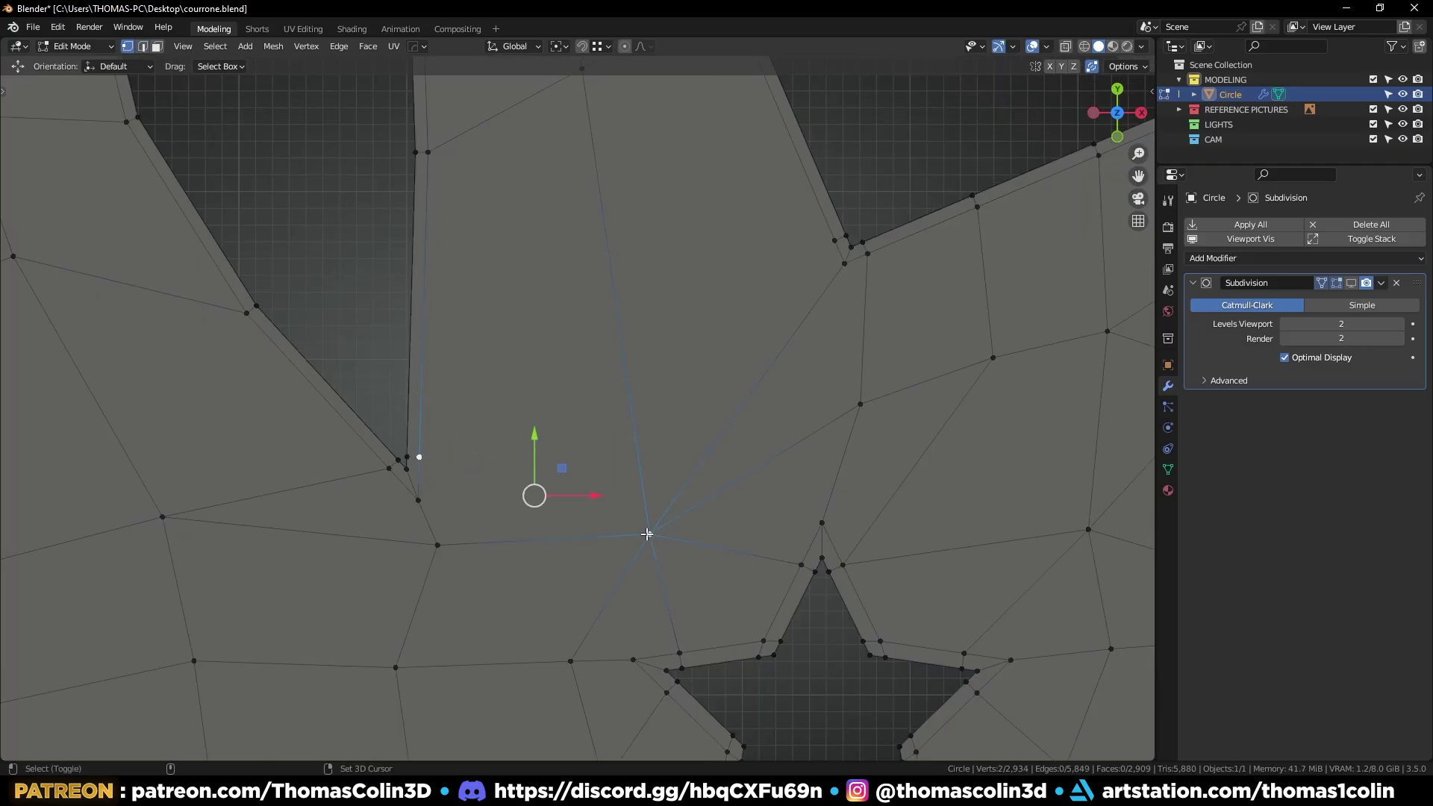
{"action": "key", "text": "j"}
{"action": "left_click", "coordinate": [346, 278]}
Move the grid vertex below the deep notch slightly down and towards the outer border
{"action": "left_click", "coordinate": [438, 556]}
{"action": "key", "text": "g"}
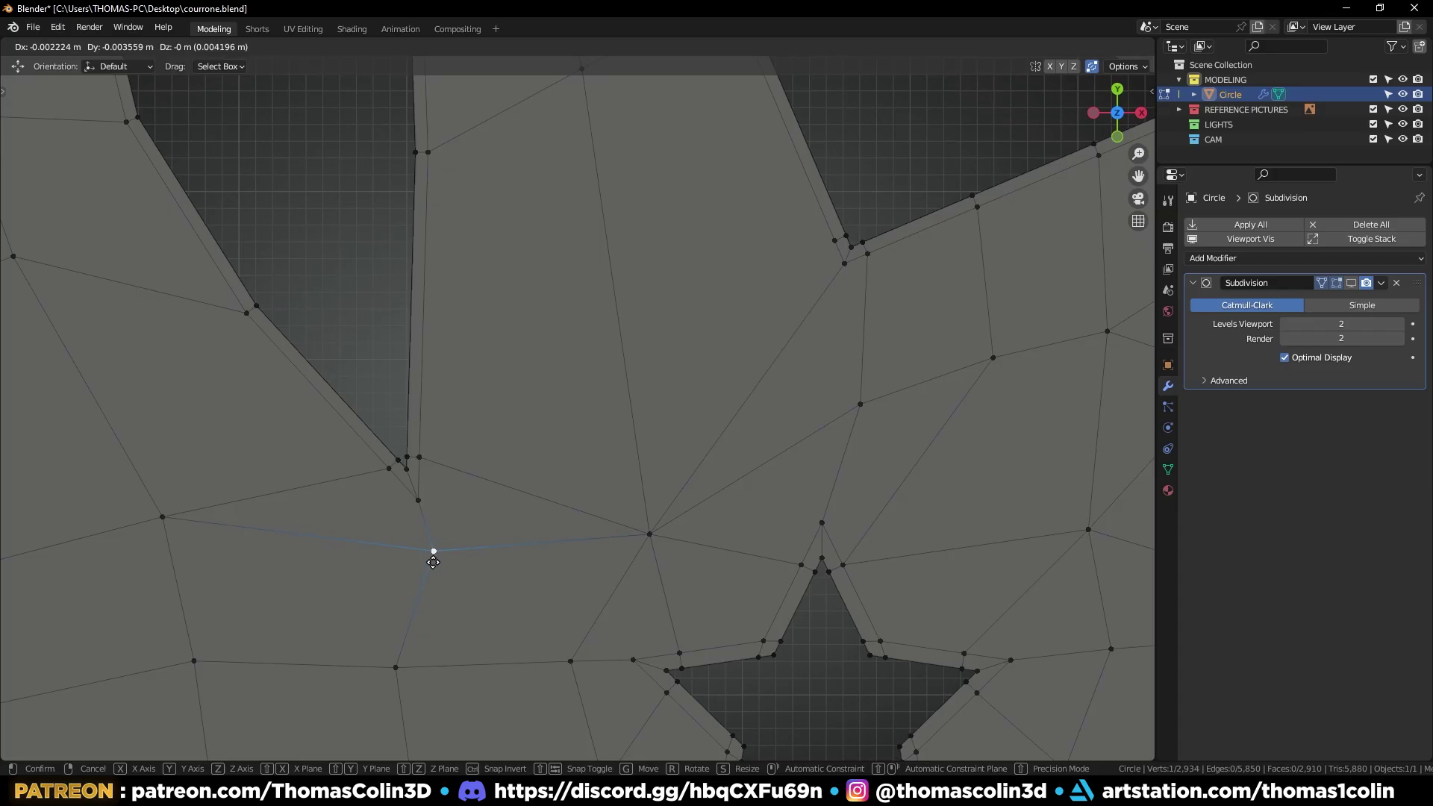
{"action": "left_click", "coordinate": [426, 560]}
{"action": "left_click", "coordinate": [375, 263]}
Knife a new edge across the inner spike's base, from its left border through the centre line to the right notch's bevel vertex
{"action": "middle_click_drag", "start_coordinate": [376, 263], "coordinate": [359, 318], "text": "shift"}
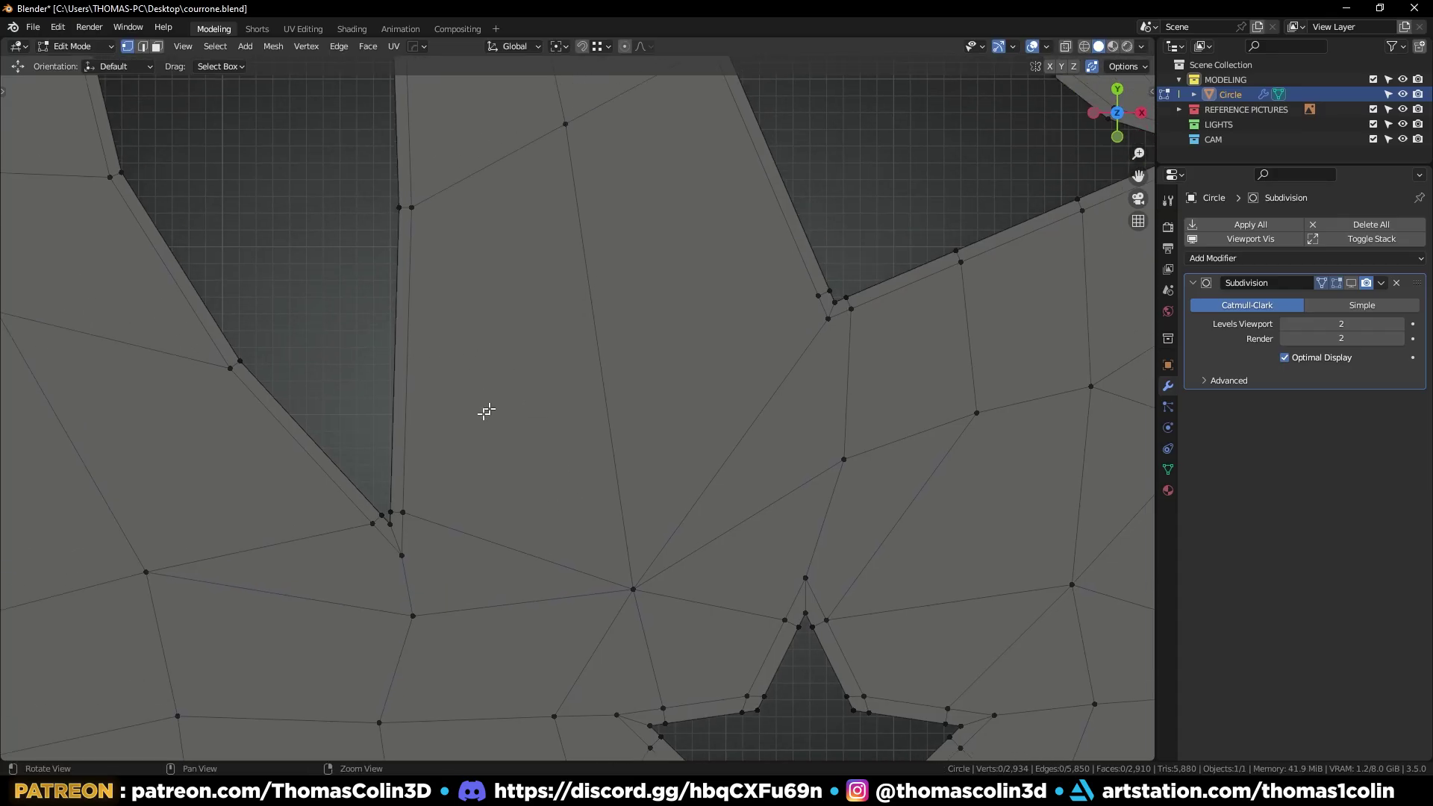
{"action": "key", "text": "k"}
{"action": "left_click", "coordinate": [395, 359]}
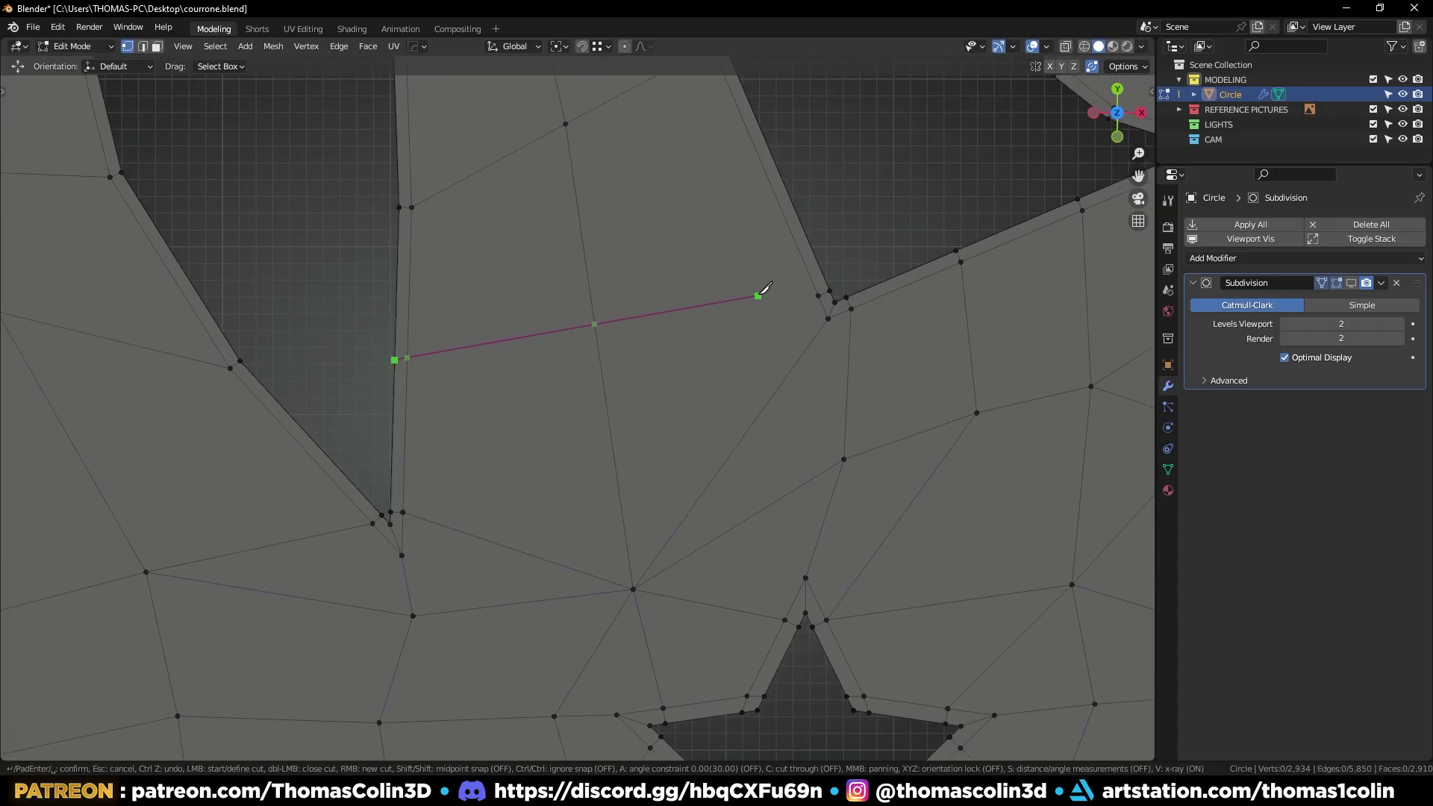
{"action": "left_click", "coordinate": [599, 356]}
{"action": "left_click", "coordinate": [821, 293]}
{"action": "key", "text": "Return"}
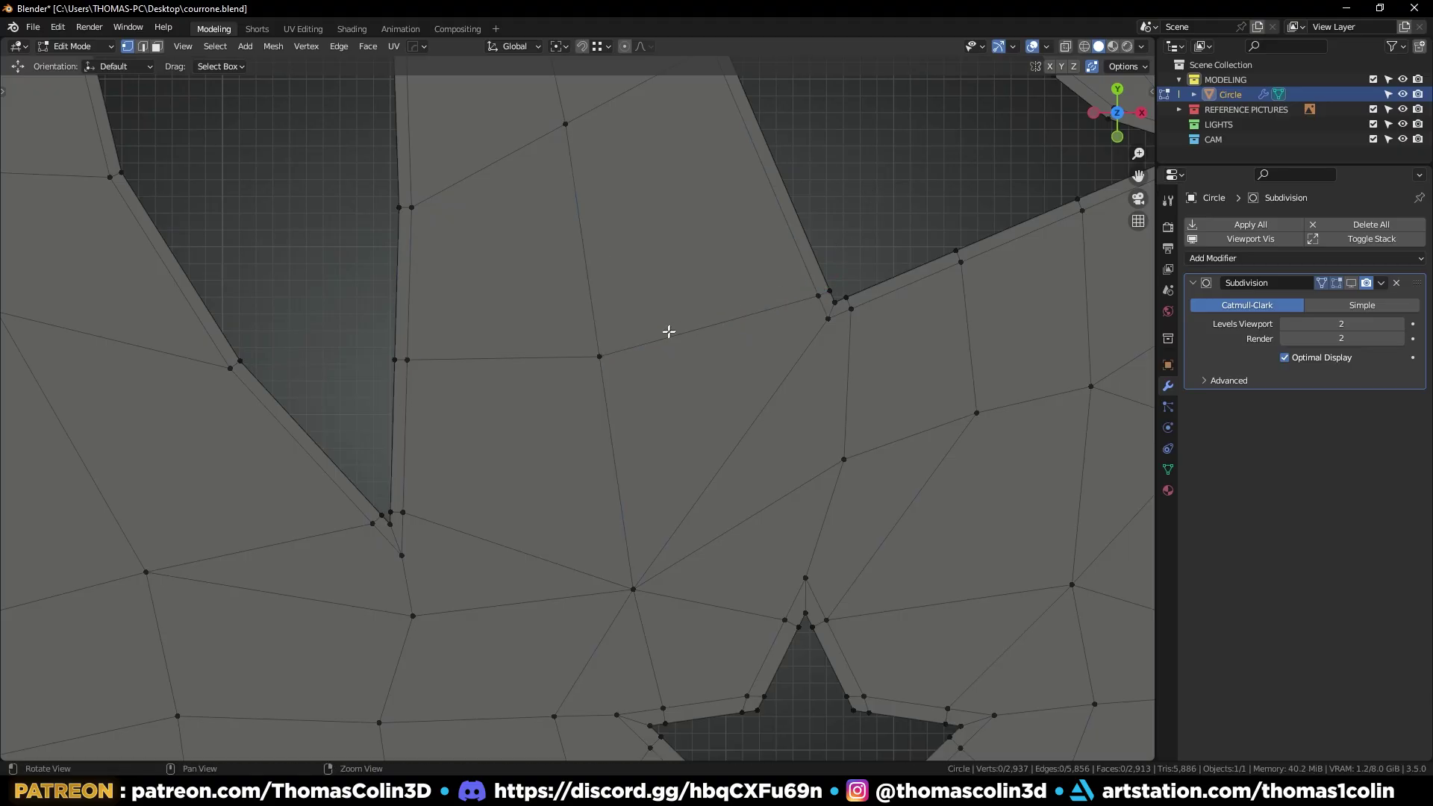
Select the lengthwise edges along the lower part of the left outer band and space them evenly with LoopTools Space
{"action": "middle_click_drag", "start_coordinate": [821, 293], "coordinate": [560, 219], "text": "shift"}
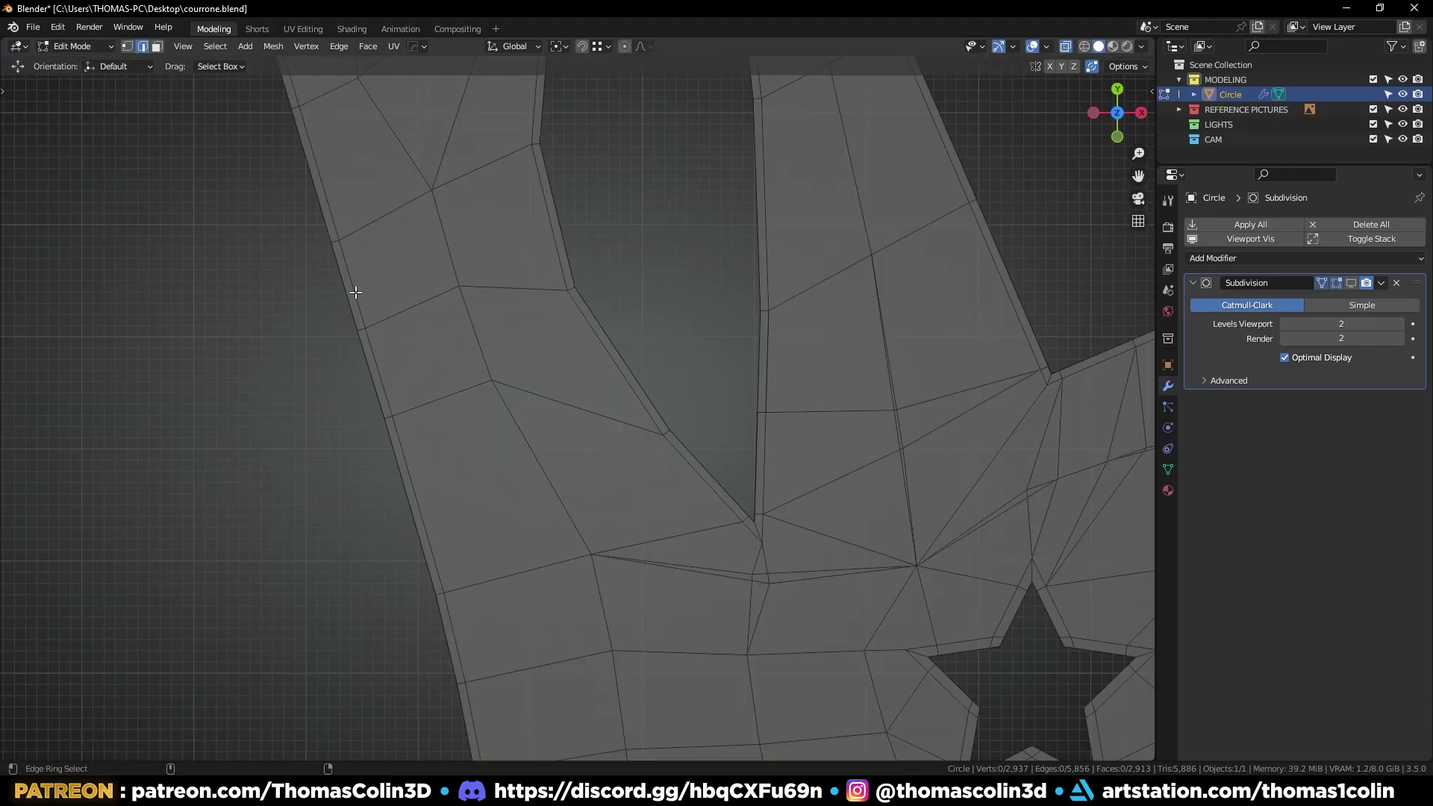
{"action": "left_click", "coordinate": [352, 293], "text": "ctrl+alt"}
{"action": "left_click", "coordinate": [472, 321], "text": "ctrl+alt+shift"}
{"action": "left_click", "coordinate": [531, 457], "text": "ctrl+alt+shift"}
{"action": "right_click", "coordinate": [737, 170]}
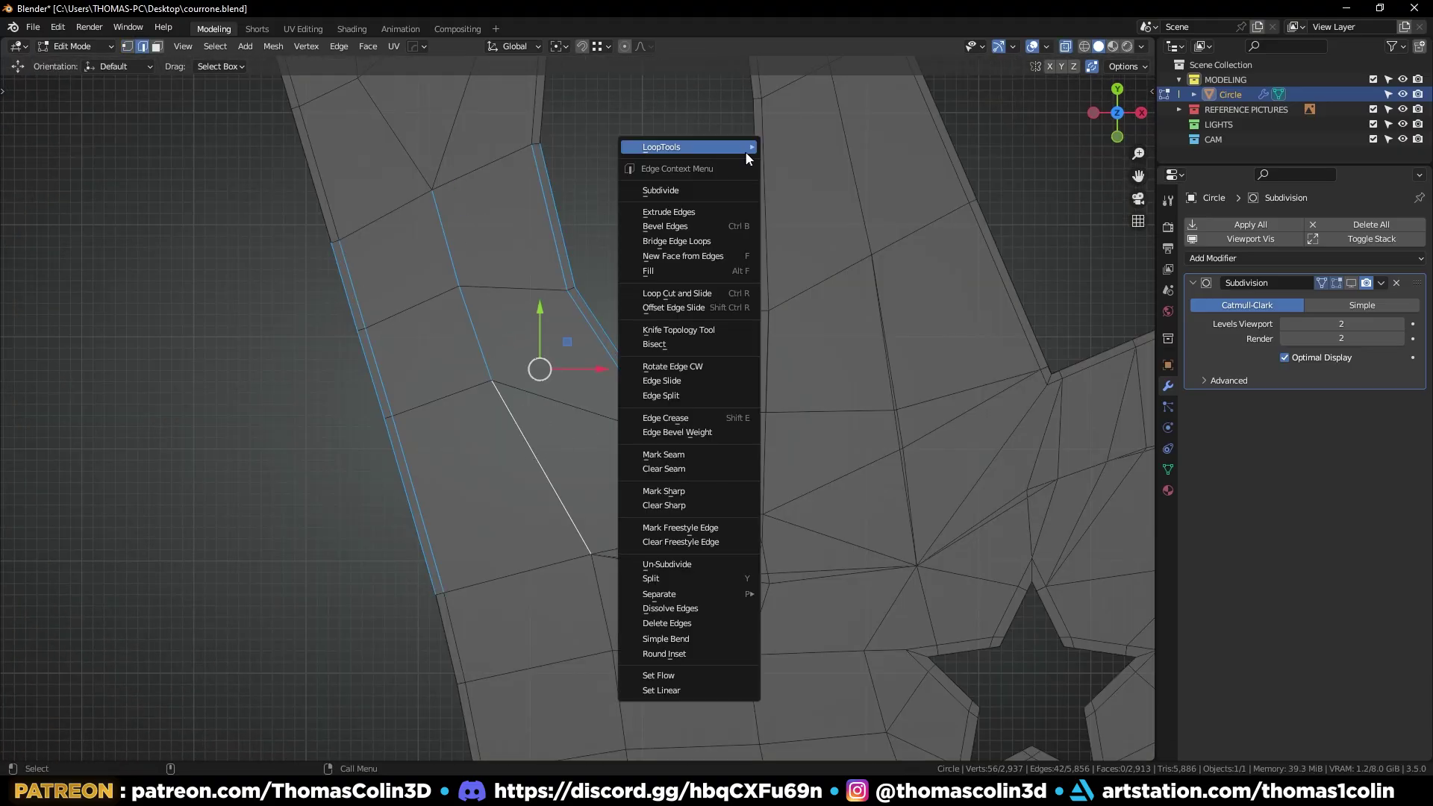
{"action": "mouse_move", "coordinate": [745, 149]}
{"action": "left_click", "coordinate": [790, 248]}
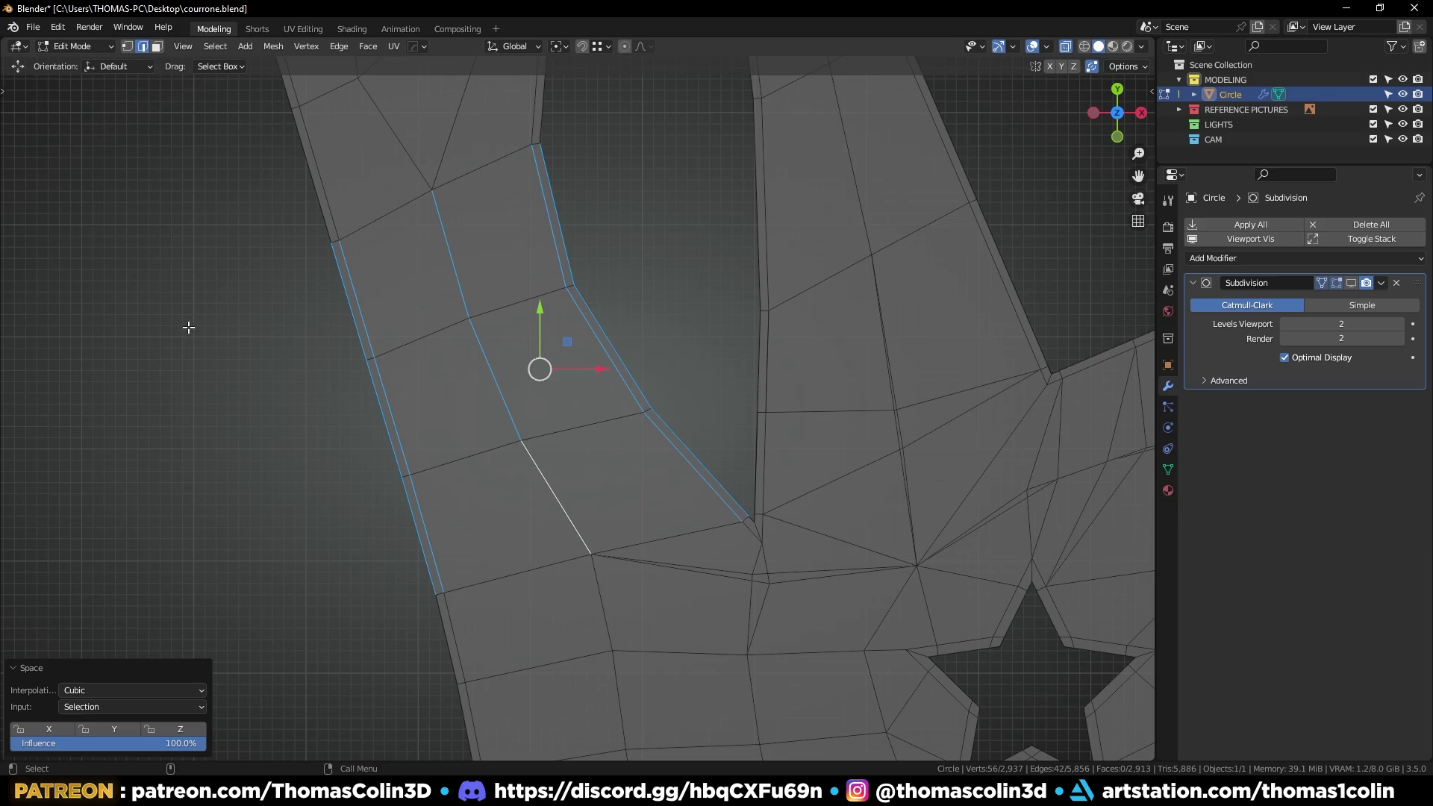
Add two centred loop cuts across the left inner spike, one in its upper section and one midway down
{"action": "key", "text": "ctrl+r"}
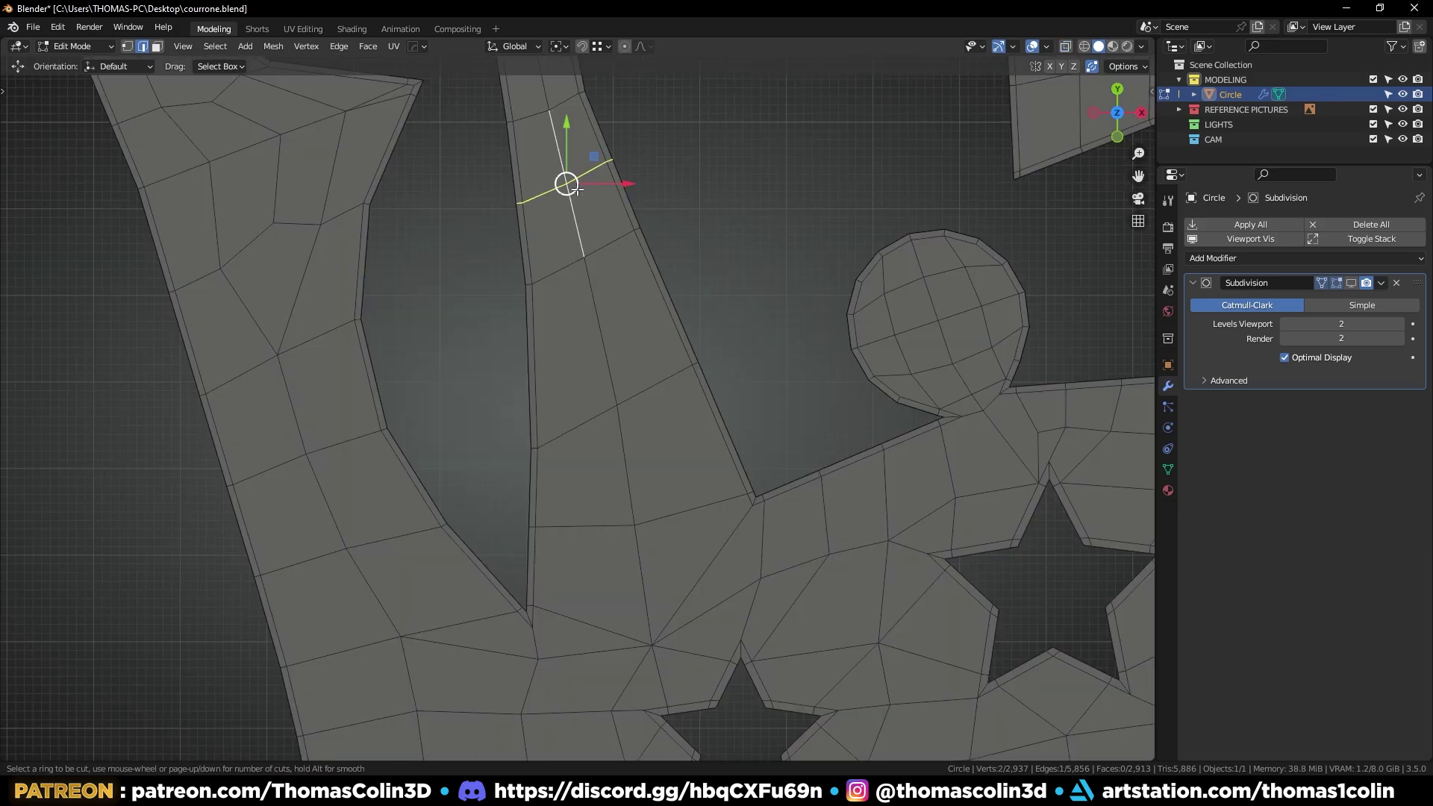
{"action": "left_click", "coordinate": [575, 183]}
{"action": "right_click", "coordinate": [575, 183]}
{"action": "left_click", "coordinate": [602, 321]}
{"action": "key", "text": "ctrl+r"}
{"action": "left_click", "coordinate": [608, 318]}
{"action": "right_click", "coordinate": [609, 317]}
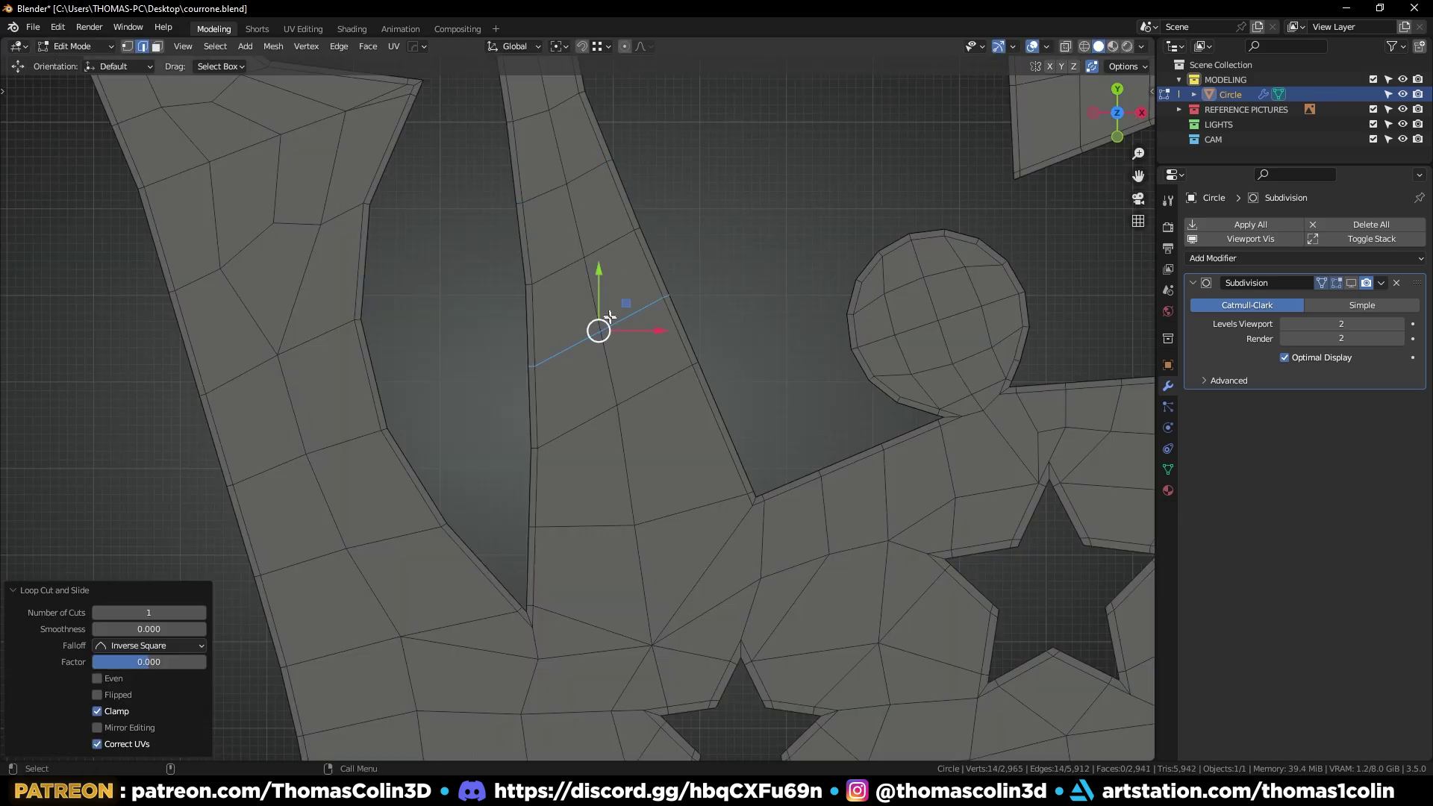
Select the lengthwise edge rings down the left inner spike and space them evenly with LoopTools Space
{"action": "key", "text": "alt+a"}
{"action": "left_click", "coordinate": [527, 246], "text": "ctrl+alt"}
{"action": "left_click", "coordinate": [536, 328], "text": "ctrl+alt+shift"}
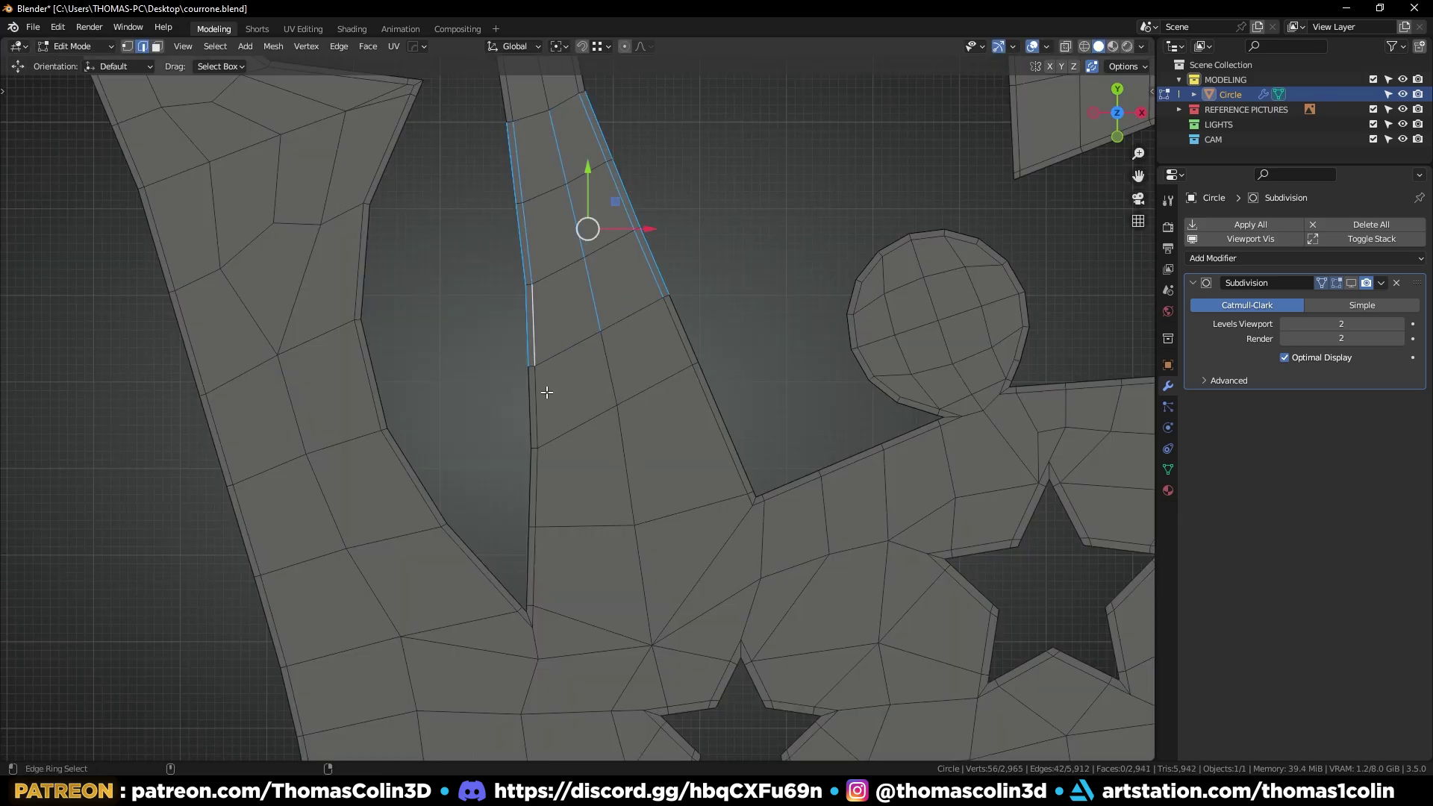
{"action": "left_click", "coordinate": [543, 392], "text": "ctrl+alt+shift"}
{"action": "left_click", "coordinate": [539, 478], "text": "ctrl+alt+shift"}
{"action": "right_click", "coordinate": [758, 112]}
{"action": "mouse_move", "coordinate": [746, 90]}
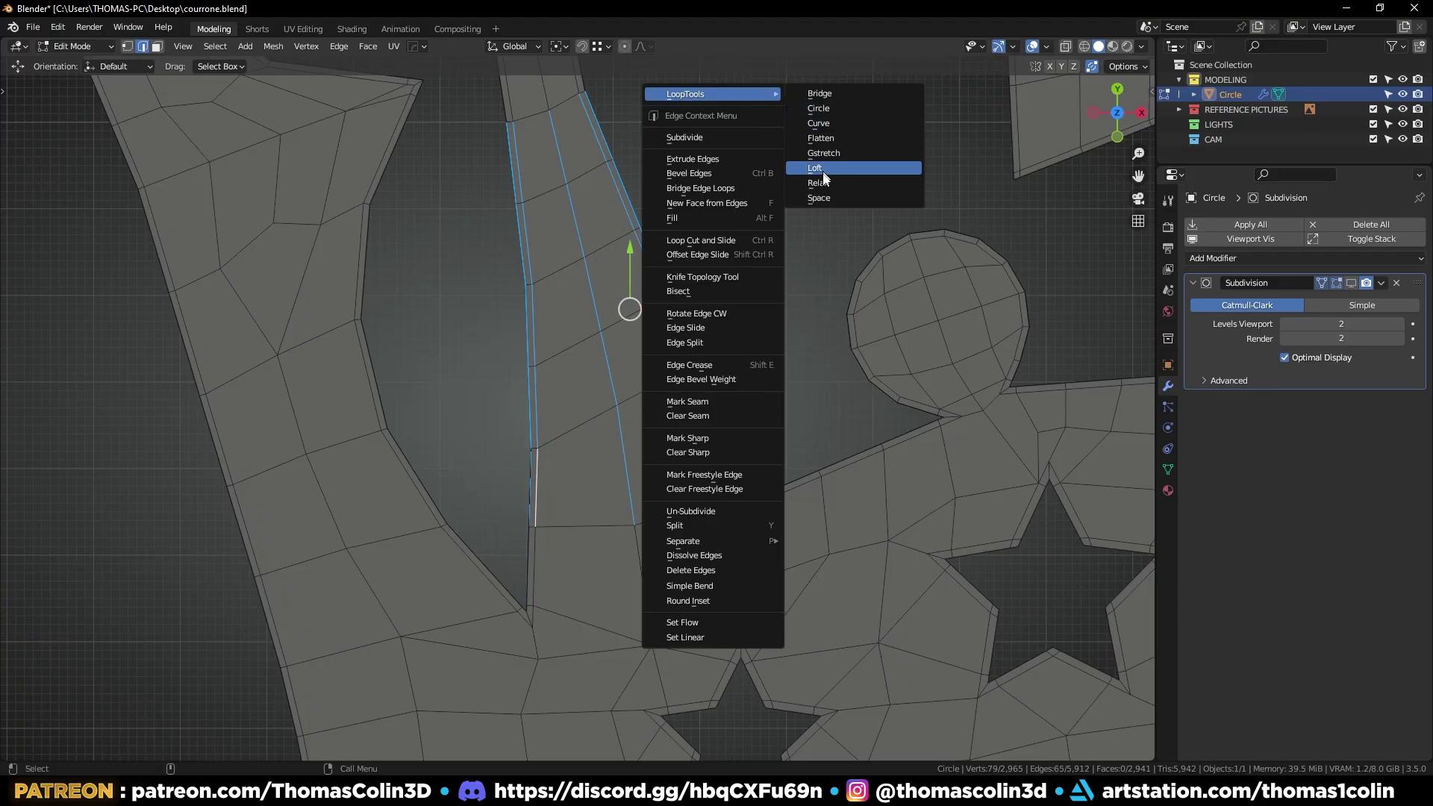
{"action": "left_click", "coordinate": [892, 198]}
{"action": "left_click", "coordinate": [745, 159]}
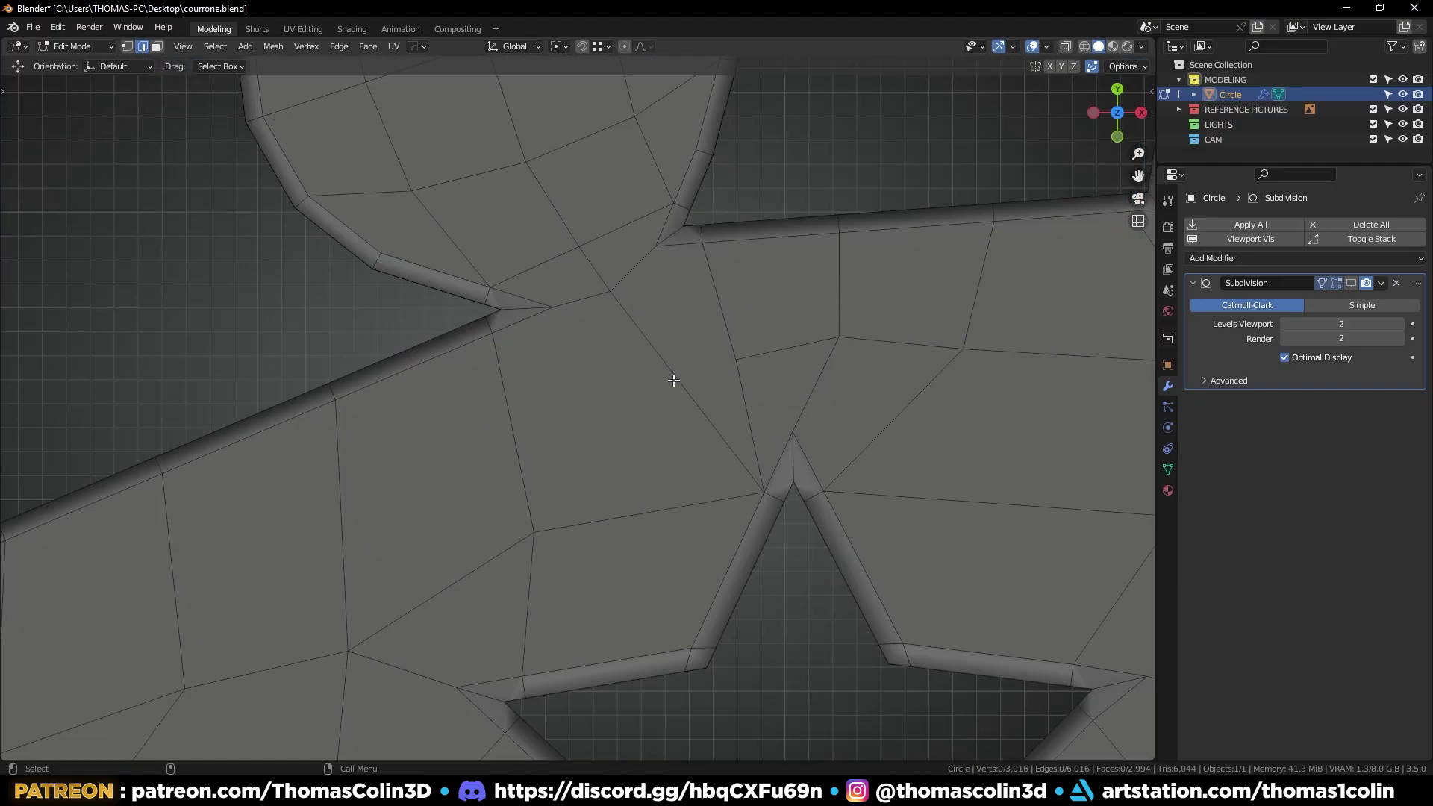
Dissolve the diagonal edge from the small ball's base to the star and the short edge beside it
{"action": "left_click", "coordinate": [674, 381]}
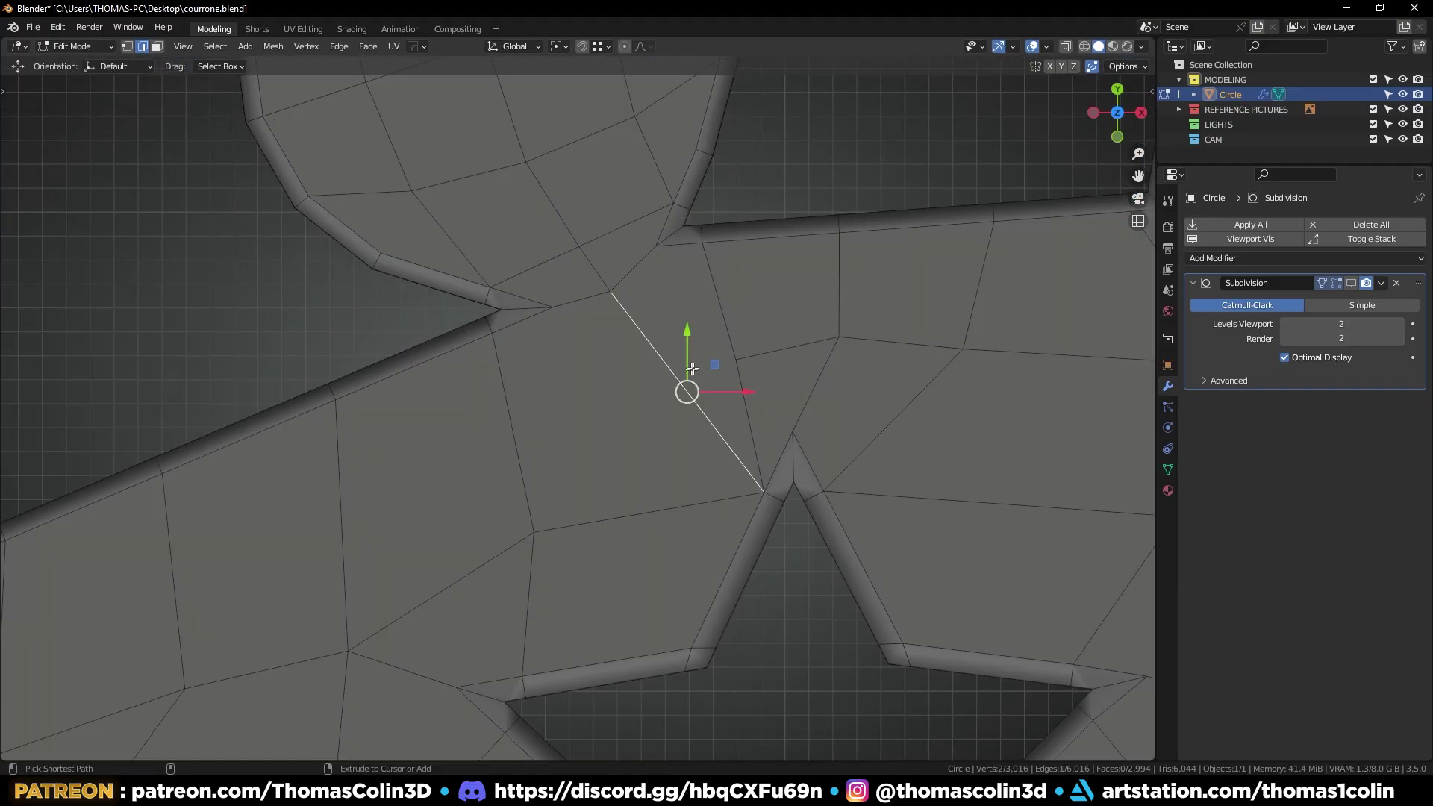
{"action": "left_click", "coordinate": [777, 347], "text": "shift"}
{"action": "key", "text": "ctrl+x"}
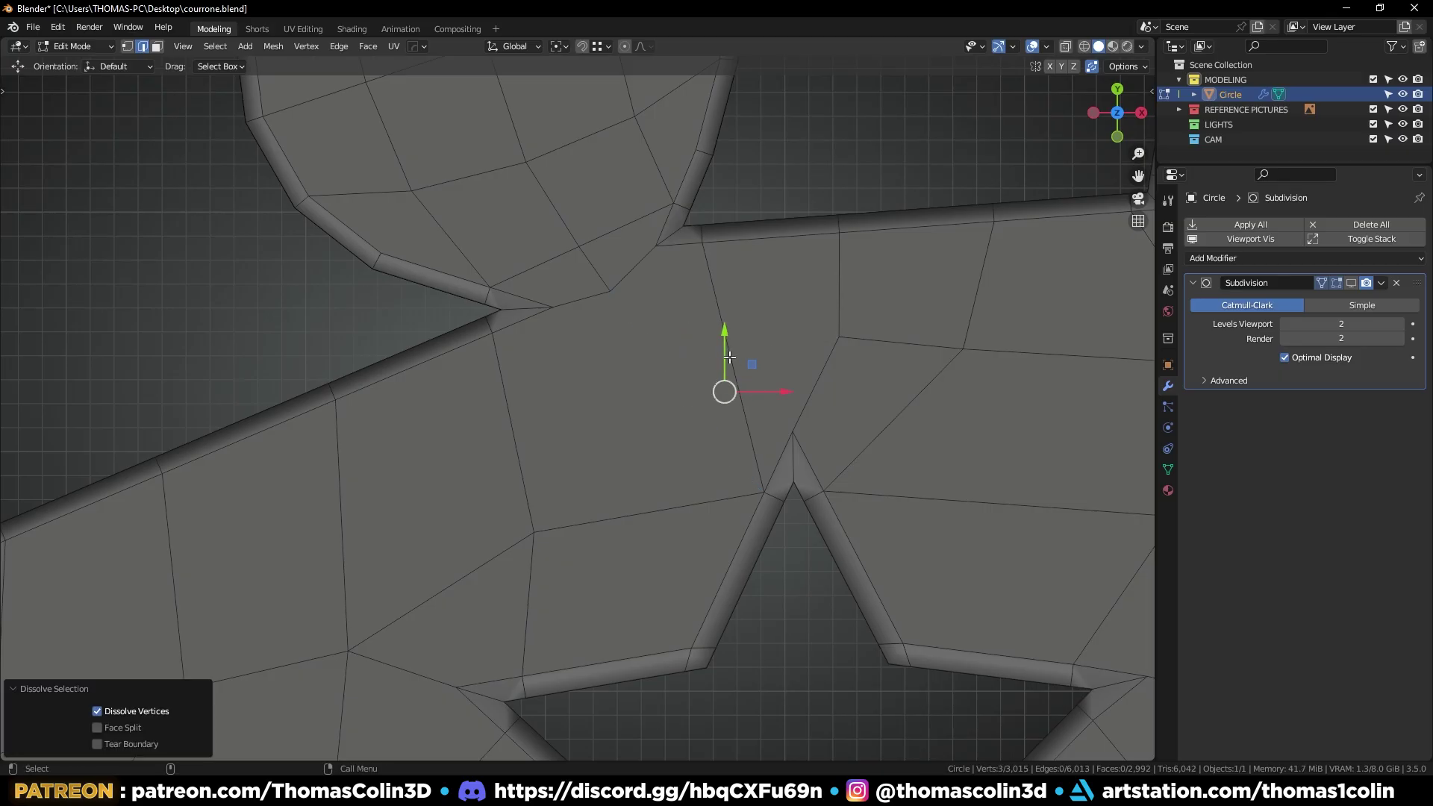
Connect the vertex below the small ball's base to the grid vertex left of the star and to the star's tip vertex
{"action": "key", "text": "1"}
{"action": "left_click", "coordinate": [609, 291]}
{"action": "left_click", "coordinate": [534, 533], "text": "shift"}
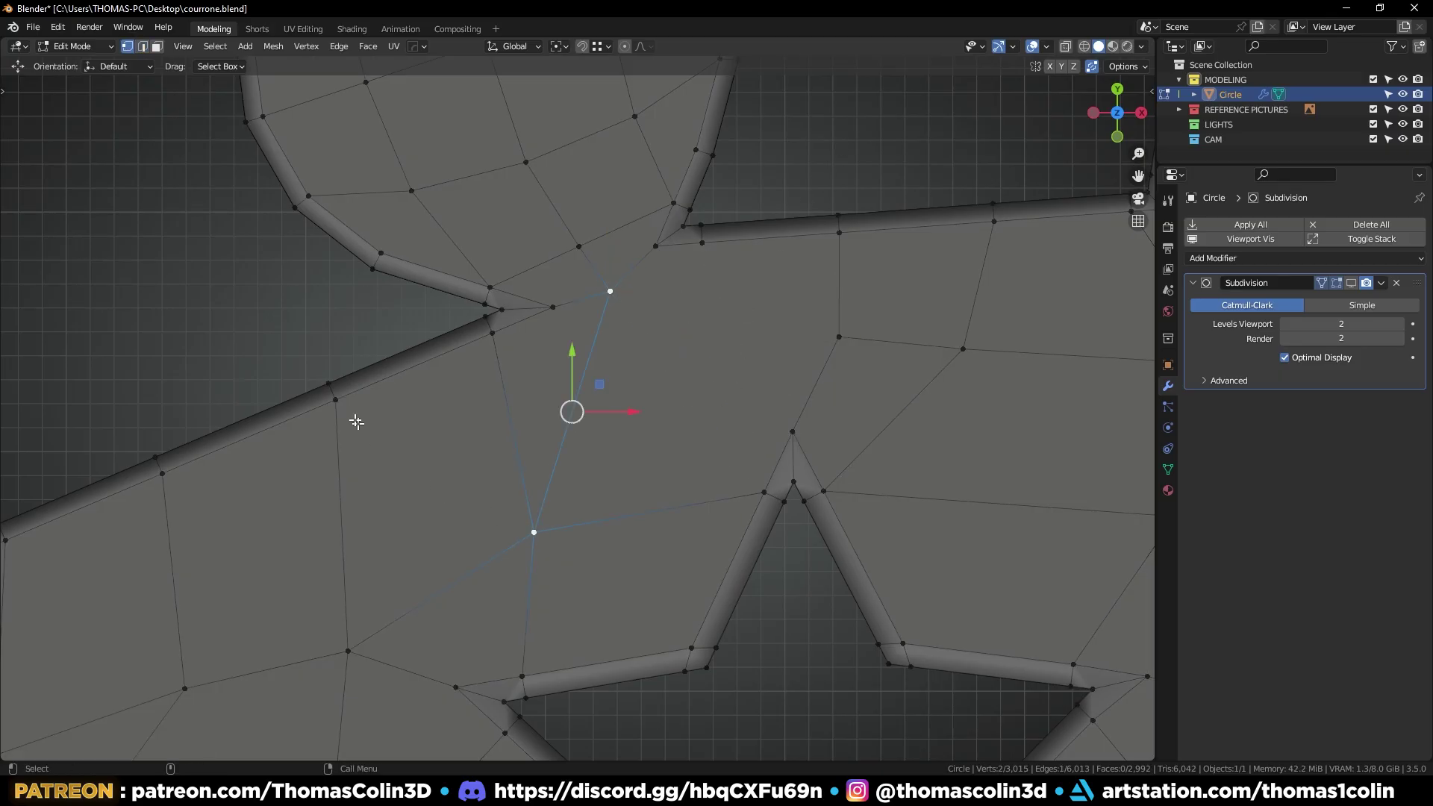
{"action": "left_click", "coordinate": [394, 349]}
{"action": "left_click", "coordinate": [610, 291]}
{"action": "left_click", "coordinate": [792, 432], "text": "shift"}
{"action": "key", "text": "j"}
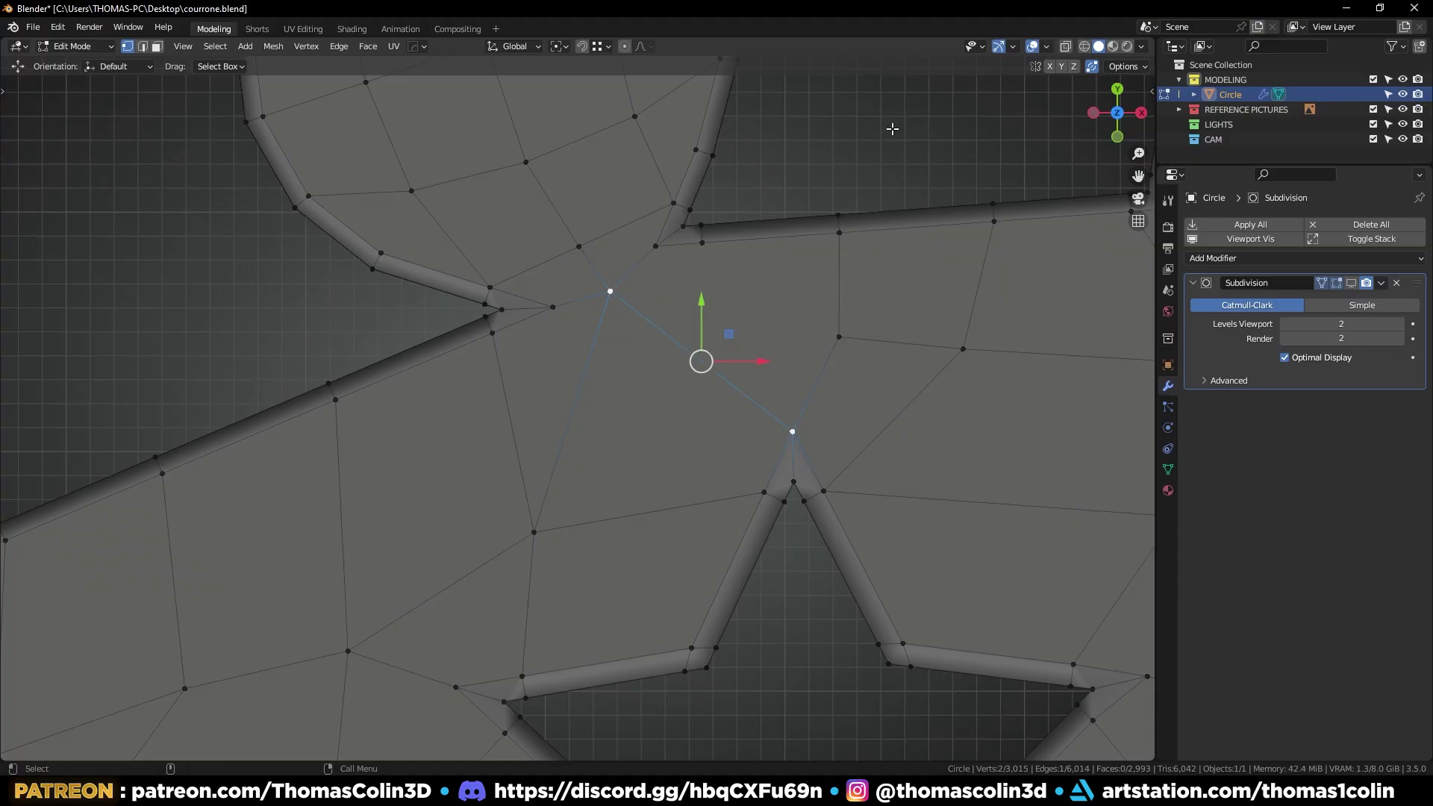
Connect the vertex just inside the corner to the right of the small ball's base to the star's tip vertex
{"action": "left_click", "coordinate": [893, 129]}
{"action": "middle_click_drag", "start_coordinate": [813, 301], "coordinate": [686, 310], "text": "alt"}
{"action": "left_click", "coordinate": [573, 255]}
{"action": "left_click", "coordinate": [664, 448], "text": "shift"}
{"action": "key", "text": "j"}
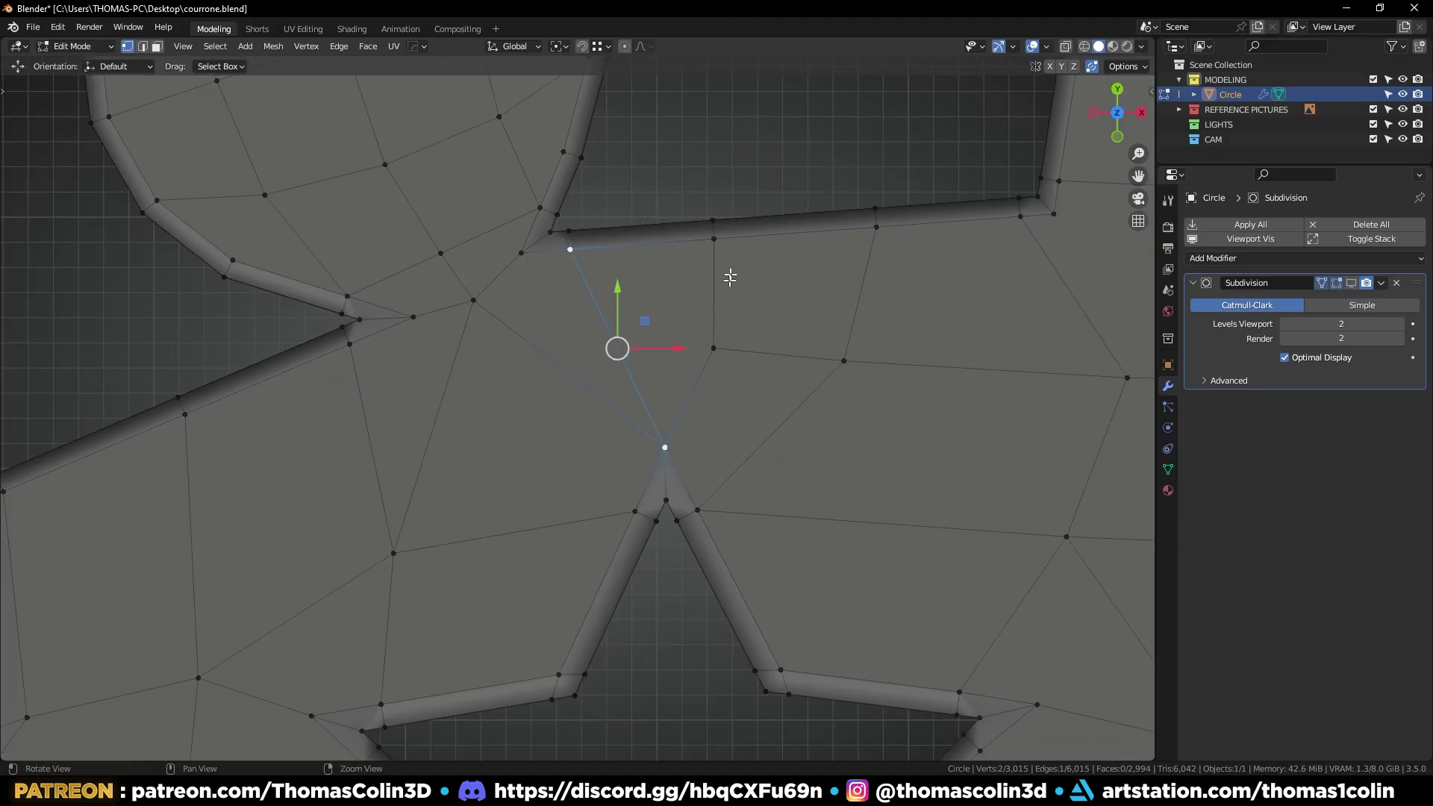
{"action": "left_click", "coordinate": [746, 285]}
Add one centred loop cut around the inner wall of the large star hole, halfway through its thickness
{"action": "key", "text": "2"}
{"action": "left_click_drag", "start_coordinate": [660, 586], "coordinate": [555, 393], "text": "alt"}
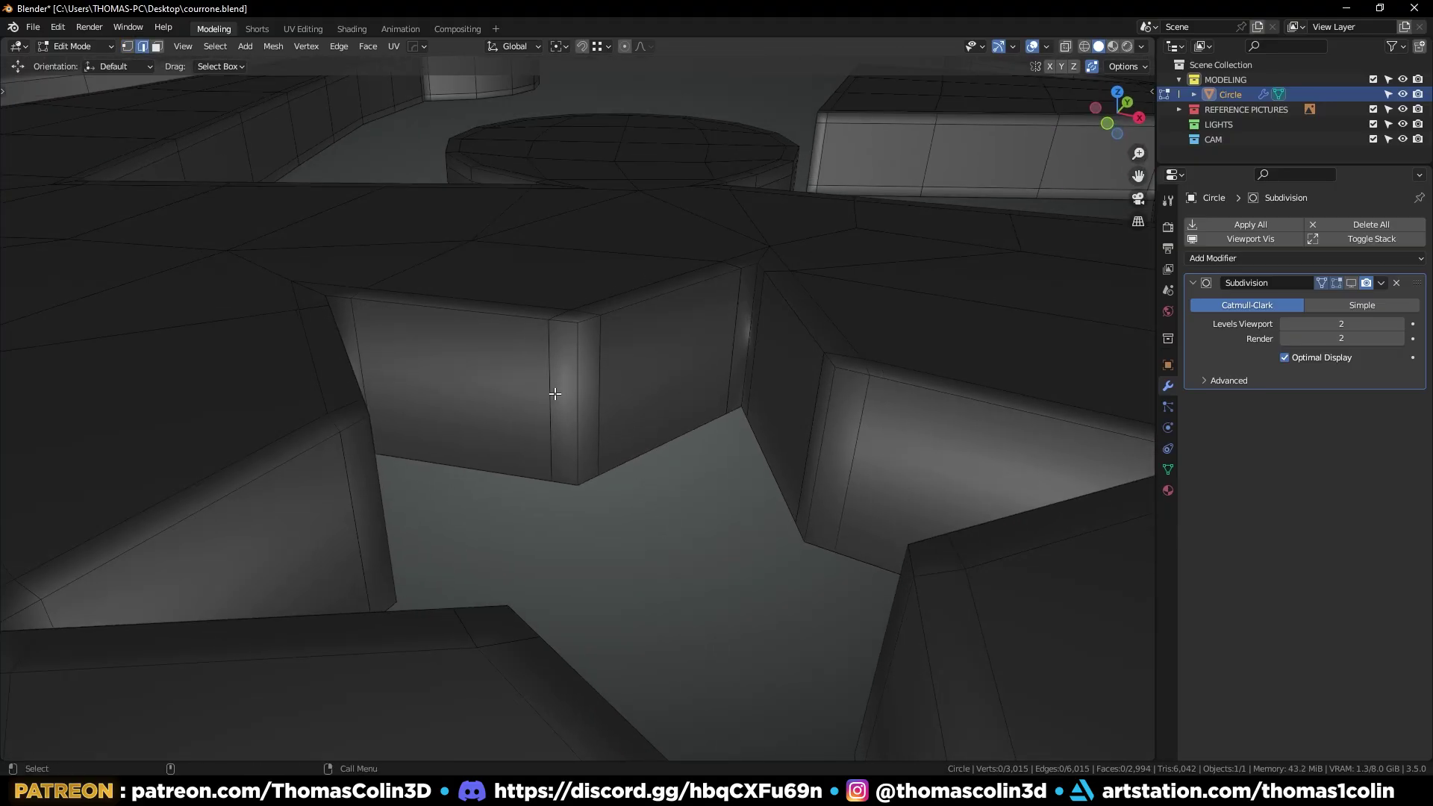
{"action": "left_click", "coordinate": [576, 396]}
{"action": "key", "text": "ctrl+r"}
{"action": "left_click", "coordinate": [579, 383]}
{"action": "right_click", "coordinate": [579, 384]}
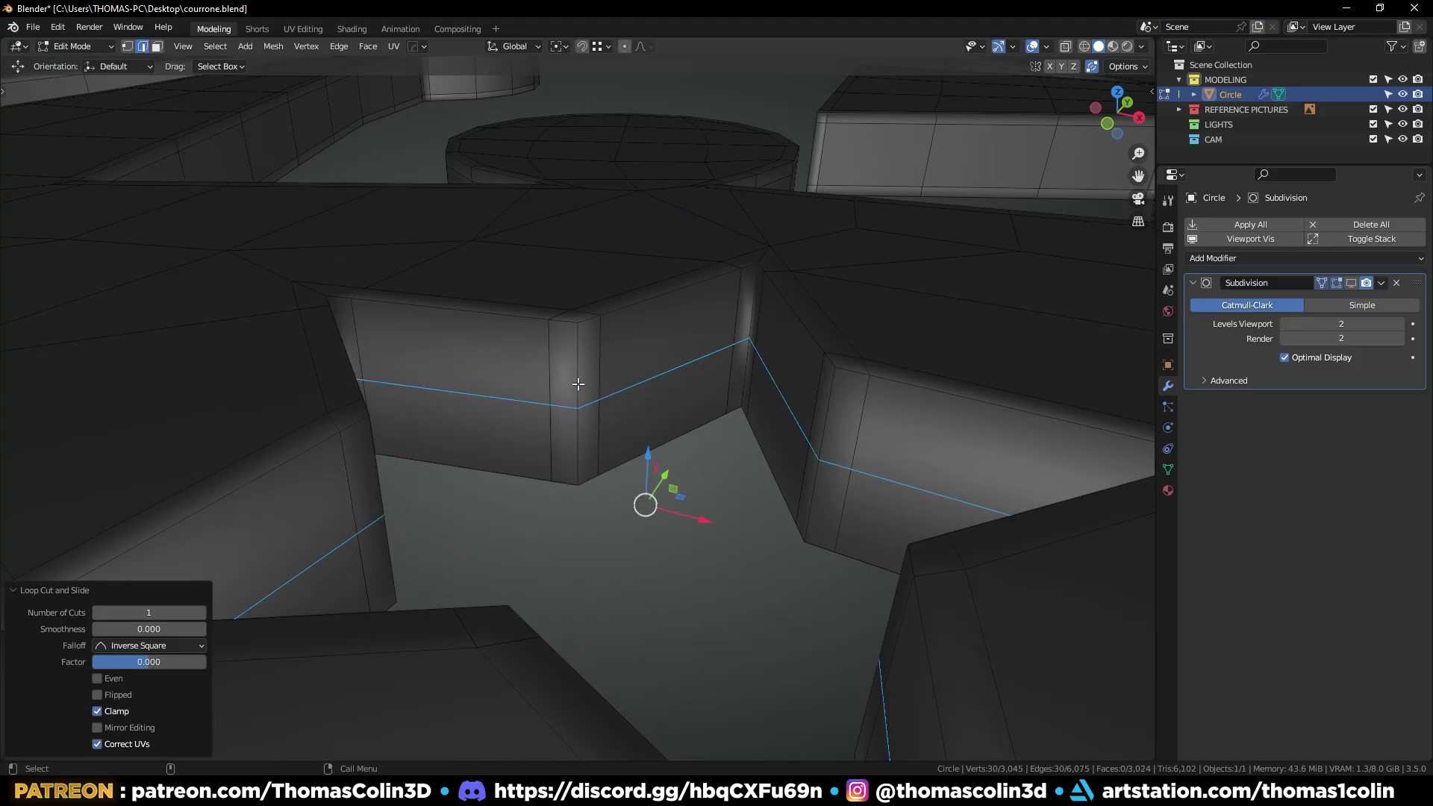
Add one centred loop cut around the inner wall of the small star hole
{"action": "right_click_drag", "start_coordinate": [771, 356], "coordinate": [307, 396], "text": "alt"}
{"action": "middle_click_drag", "start_coordinate": [306, 396], "coordinate": [694, 425], "text": "alt"}
{"action": "left_click", "coordinate": [373, 427]}
{"action": "key", "text": "ctrl+r"}
{"action": "left_click", "coordinate": [372, 427]}
{"action": "right_click", "coordinate": [372, 427]}
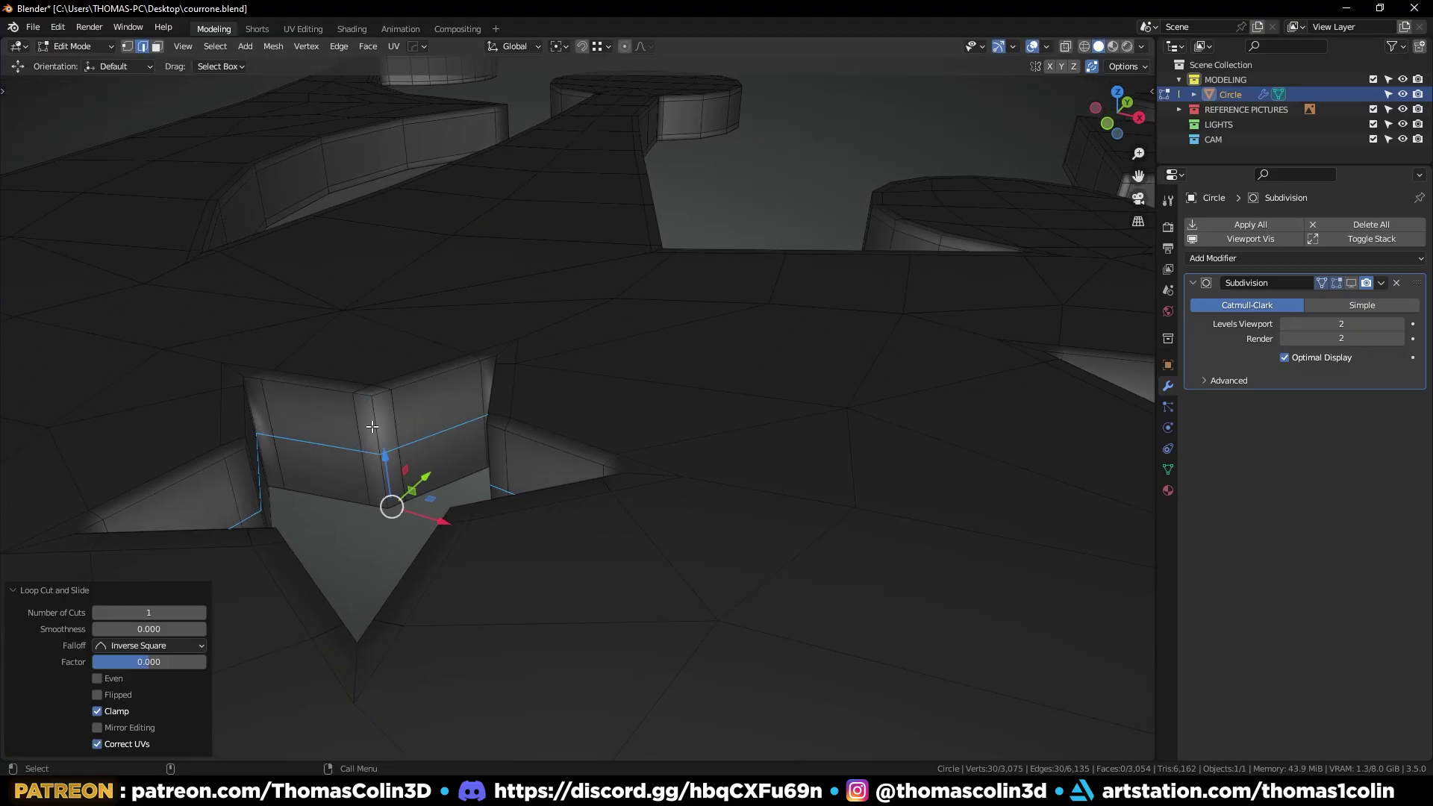
Bevel the middle edge loops of both star holes together with two segments
{"action": "middle_click_drag", "start_coordinate": [373, 426], "coordinate": [496, 377]}
{"action": "left_click", "coordinate": [952, 391], "text": "alt+shift"}
{"action": "mouse_move", "coordinate": [918, 374]}
{"action": "middle_mouse_down"}
{"action": "mouse_move", "coordinate": [647, 368]}
{"action": "mouse_move", "coordinate": [697, 319]}
{"action": "mouse_move", "coordinate": [918, 378]}
{"action": "middle_mouse_up"}
{"action": "key", "text": "ctrl+b"}
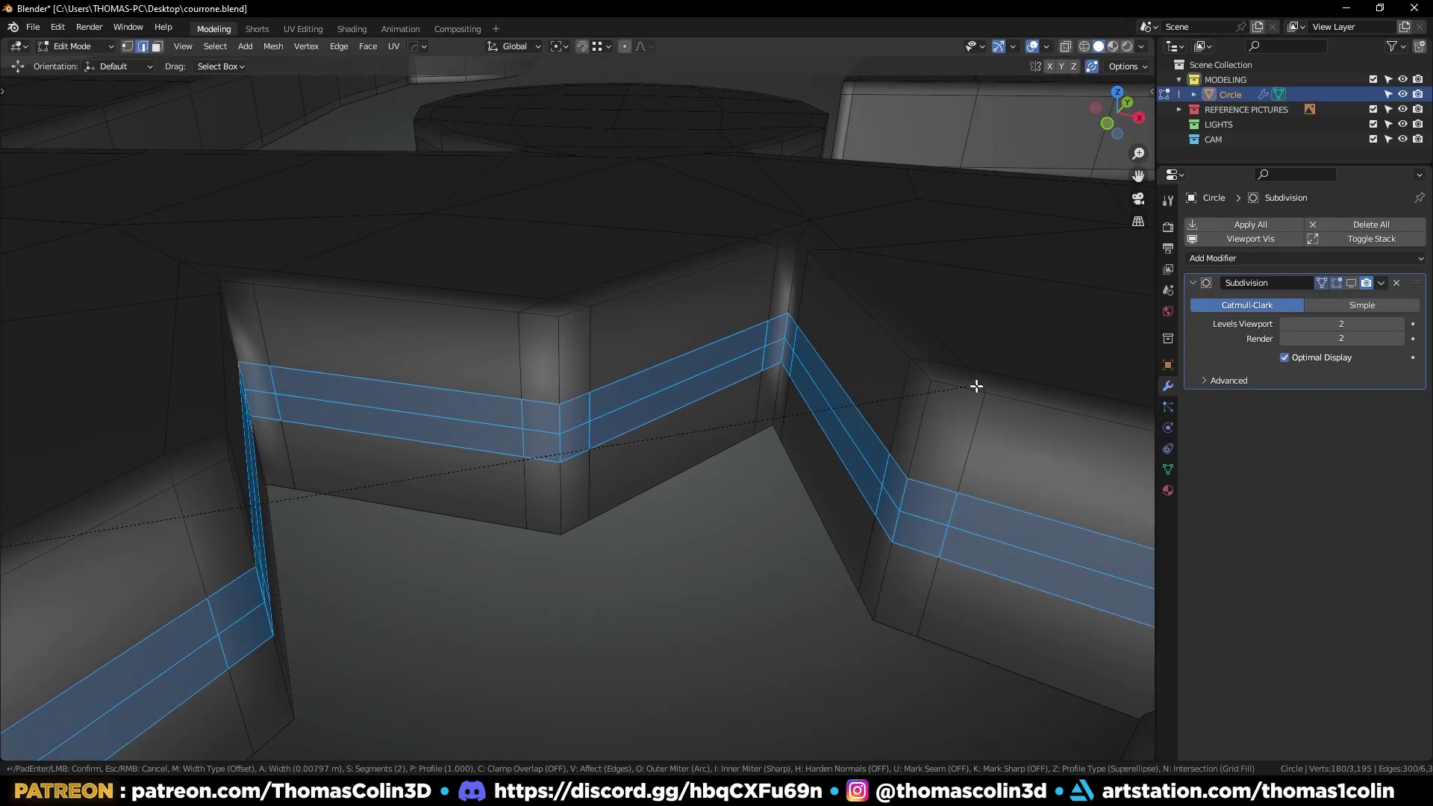
{"action": "left_click", "coordinate": [1062, 393]}
{"action": "key", "text": "alt+a"}
{"action": "middle_click_drag", "start_coordinate": [664, 399], "coordinate": [686, 468]}
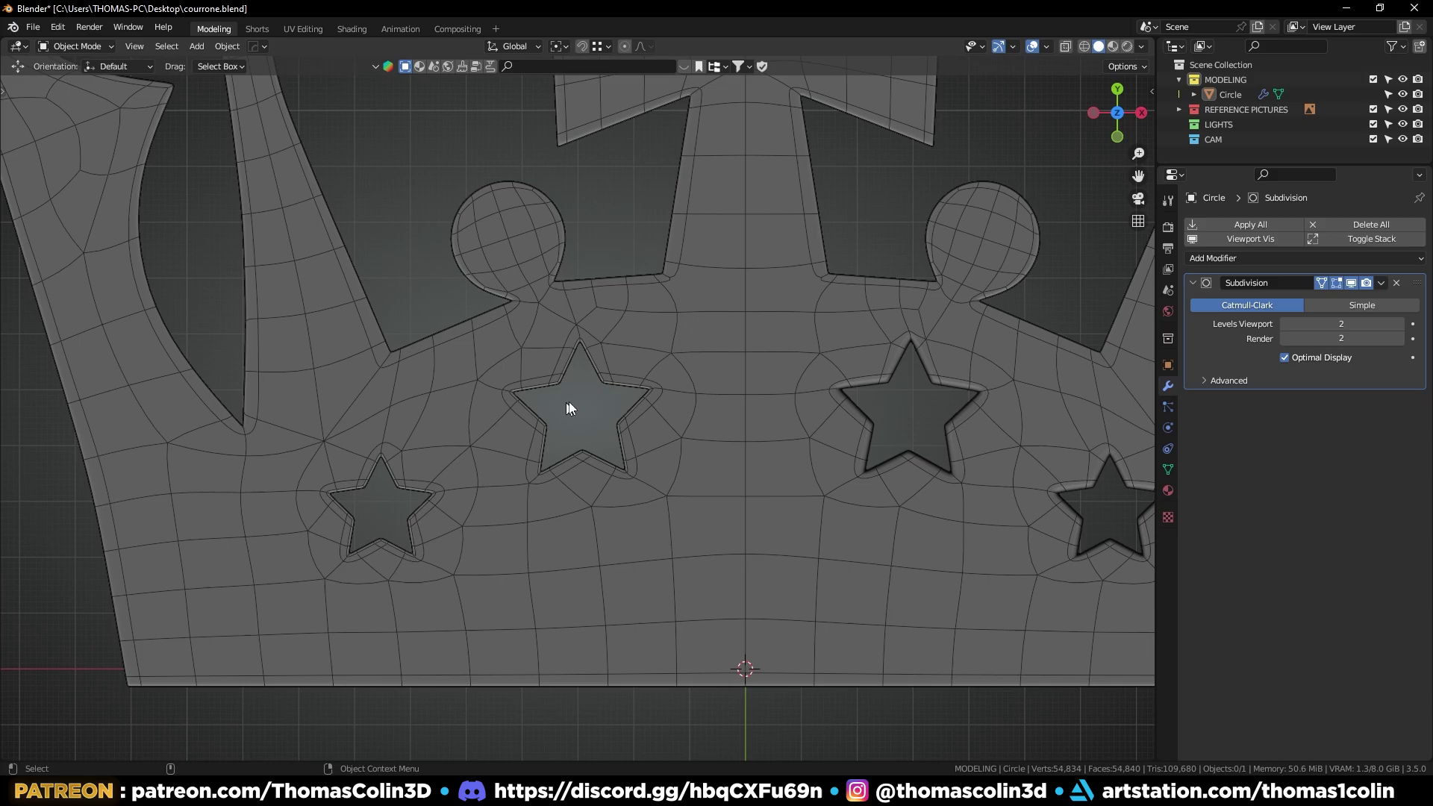
Mirror the crown's finished left half onto its right half across the X axis
{"action": "key", "text": "a"}
{"action": "key", "text": "alt+x"}
{"action": "key", "text": "Tab"}
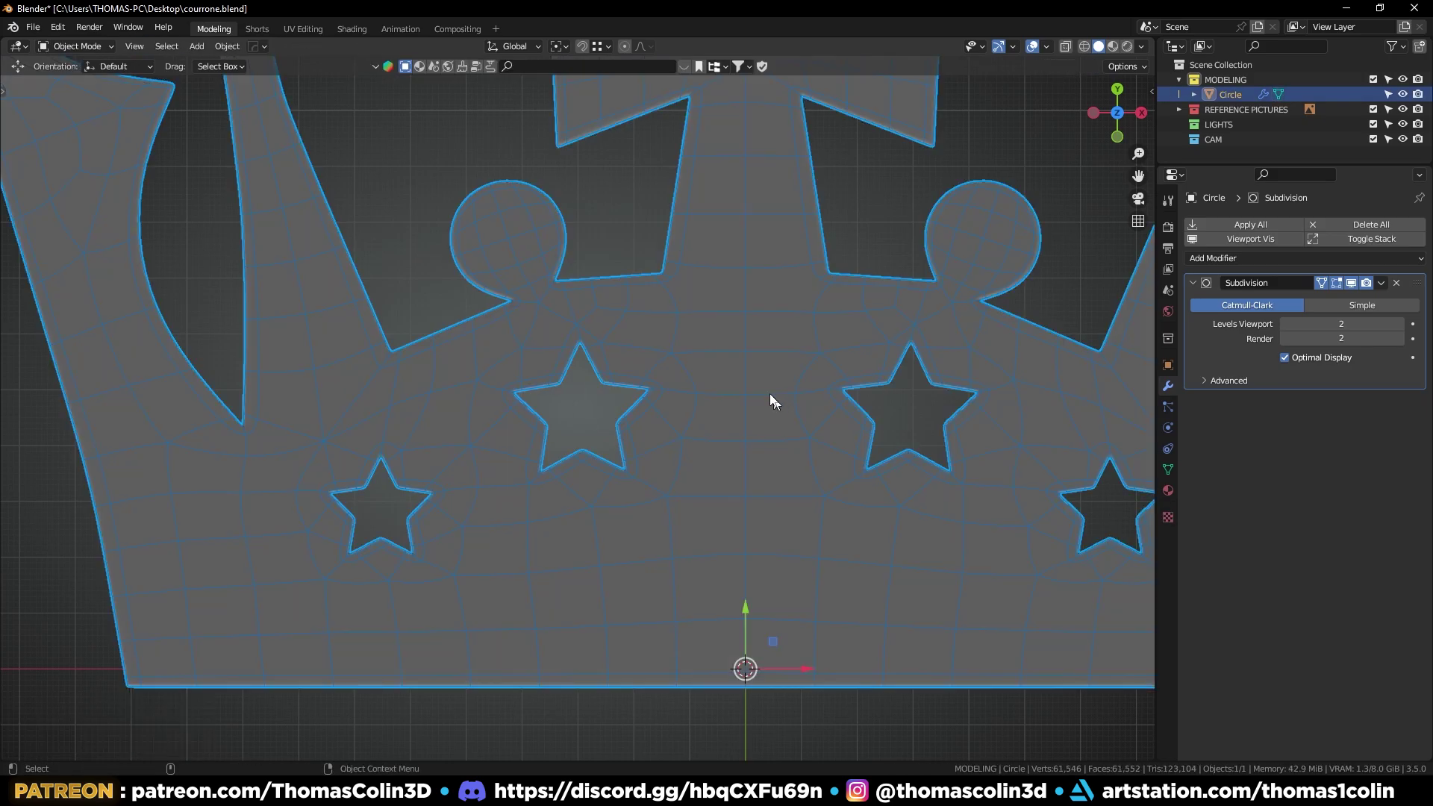
Connect the inner corner vertices on both sides of the central spike's base to the centre-line vertex below them
{"action": "middle_click_drag", "start_coordinate": [769, 393], "coordinate": [740, 627], "text": "ctrl"}
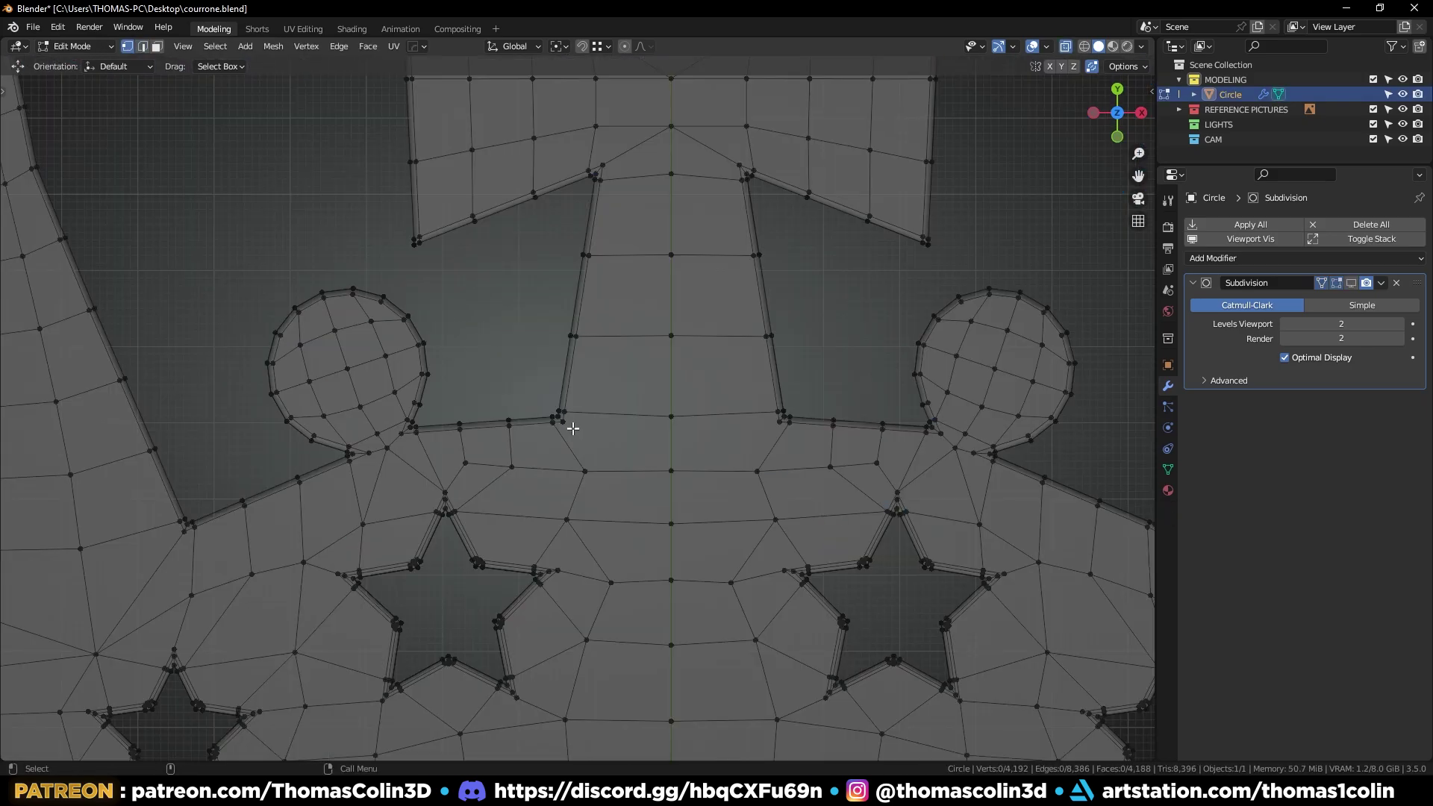
{"action": "left_click", "coordinate": [572, 429]}
{"action": "left_click", "coordinate": [671, 471], "text": "shift"}
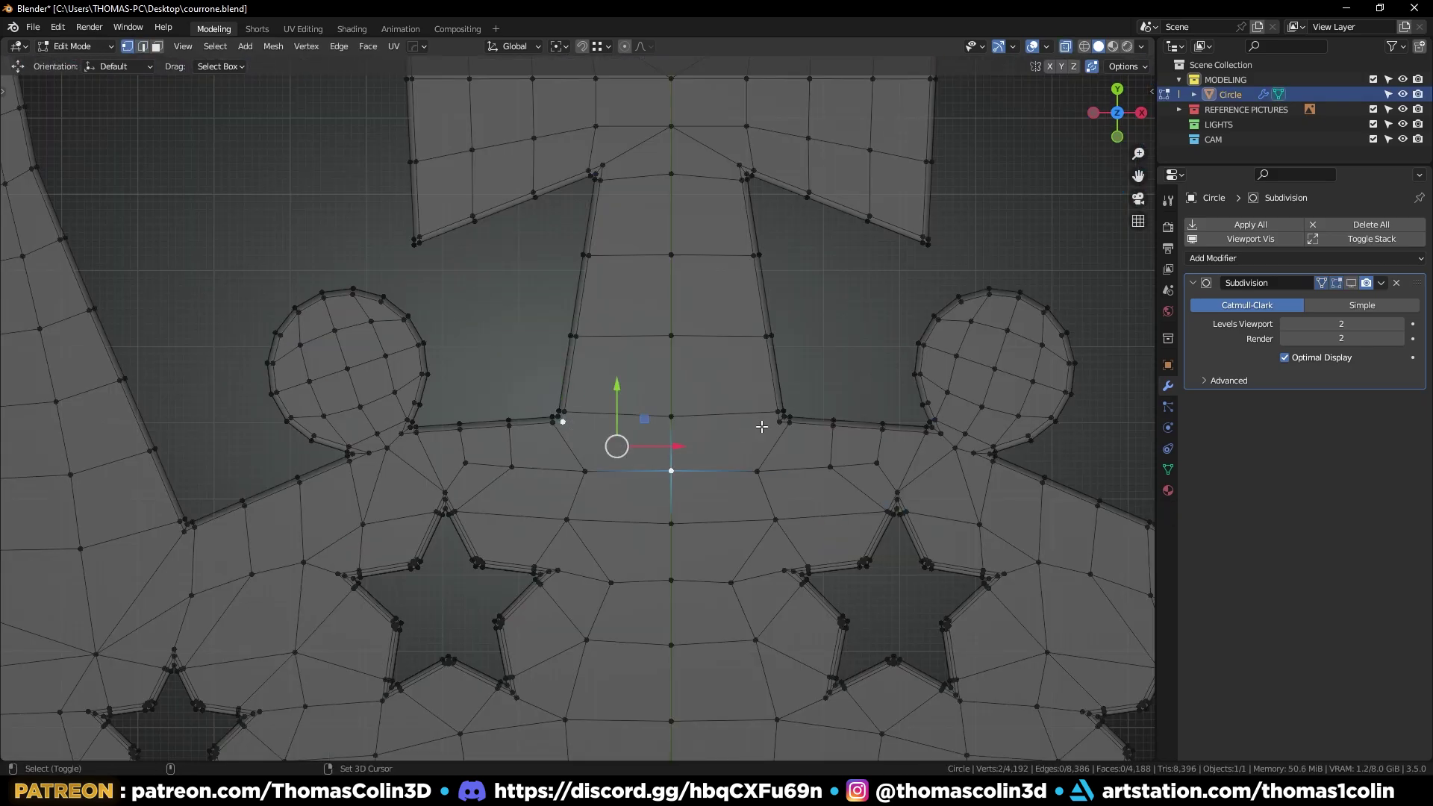
{"action": "left_click", "coordinate": [781, 416], "text": "shift"}
{"action": "key", "text": "j"}
{"action": "key", "text": "alt+a"}
{"action": "left_click", "coordinate": [670, 480]}
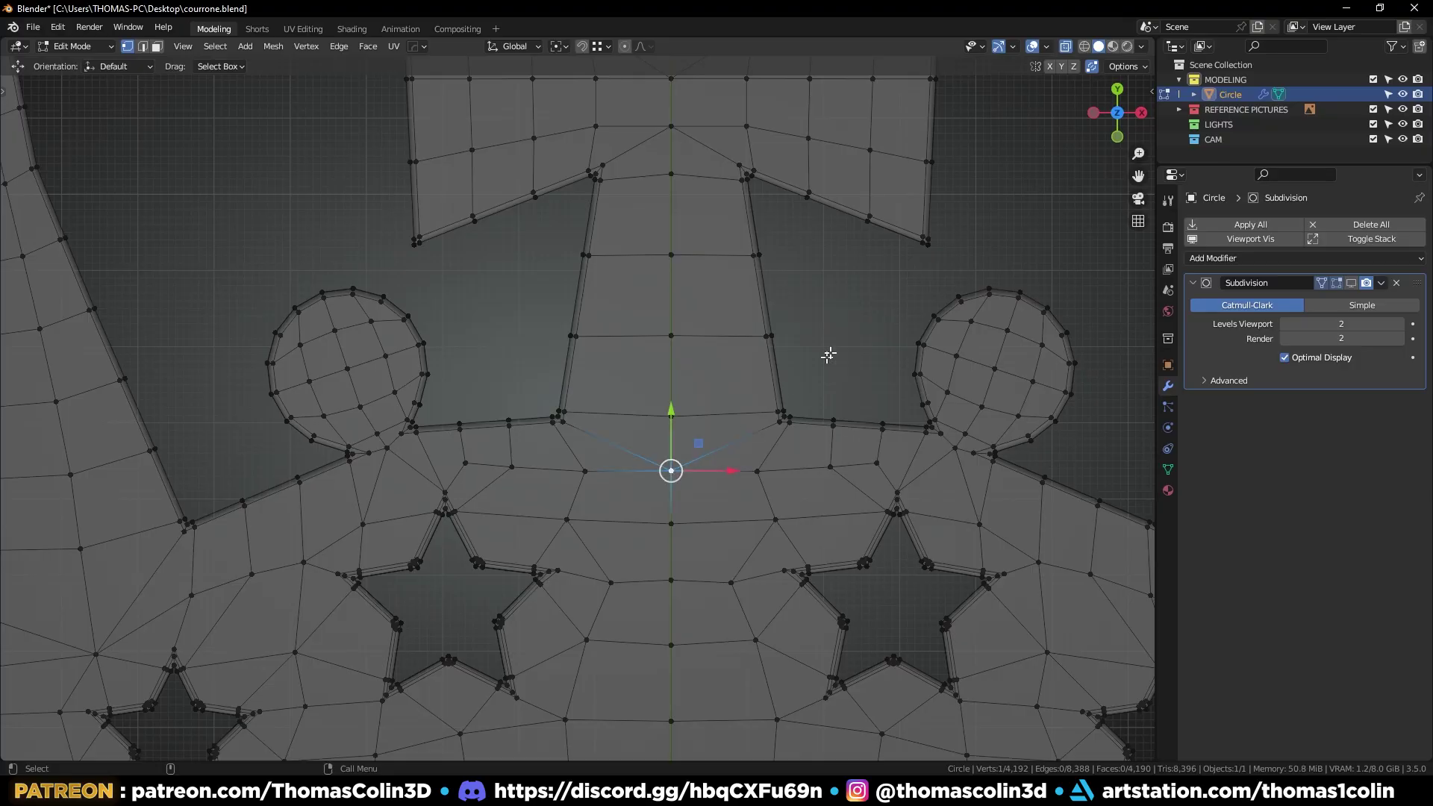
{"action": "key", "text": "alt+a"}
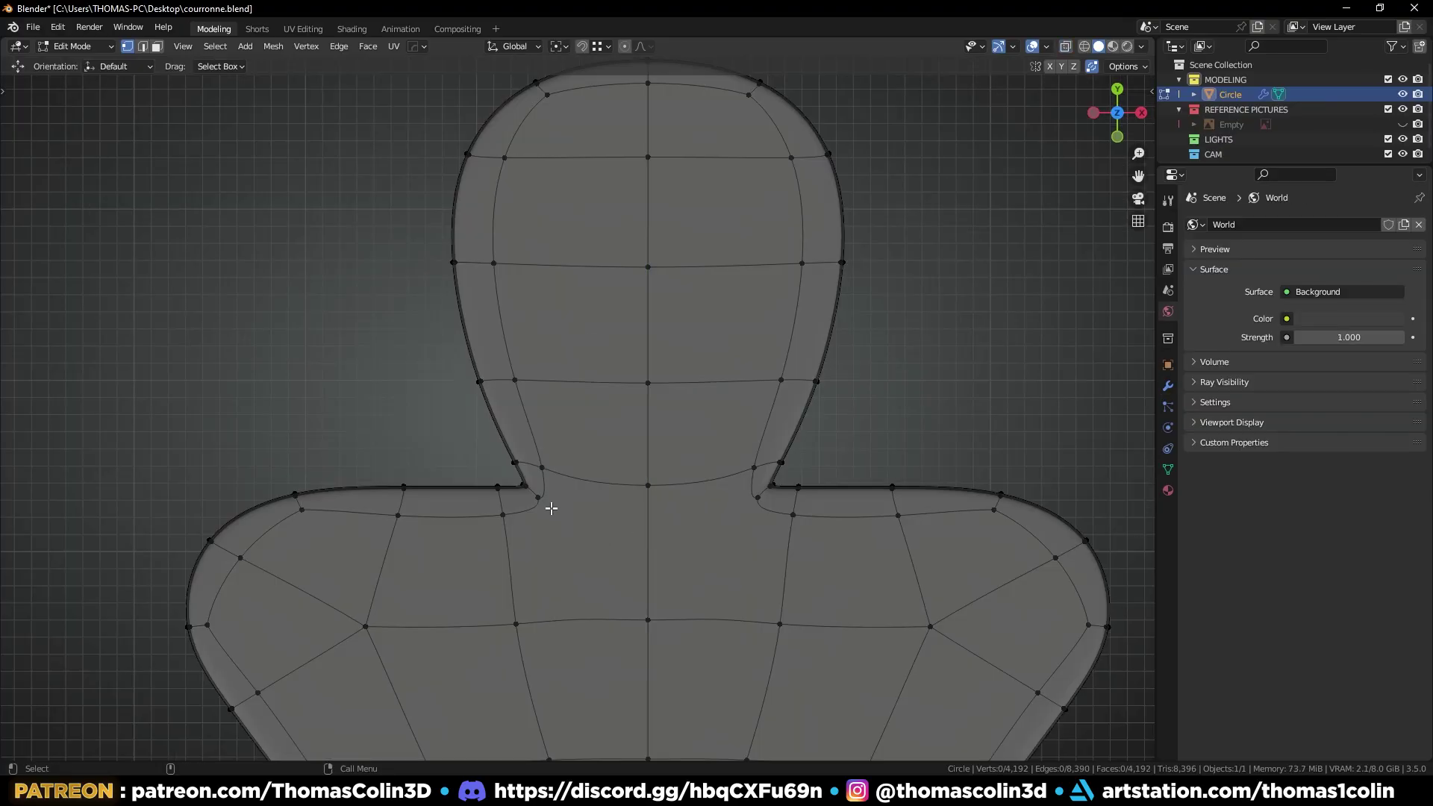
Connect the inner corner vertices on both sides of the top rounded lobe's neck to the centre-line vertex below
{"action": "left_click", "coordinate": [538, 497]}
{"action": "left_click", "coordinate": [648, 619], "text": "shift"}
{"action": "left_click", "coordinate": [756, 496], "text": "shift"}
{"action": "key", "text": "j"}
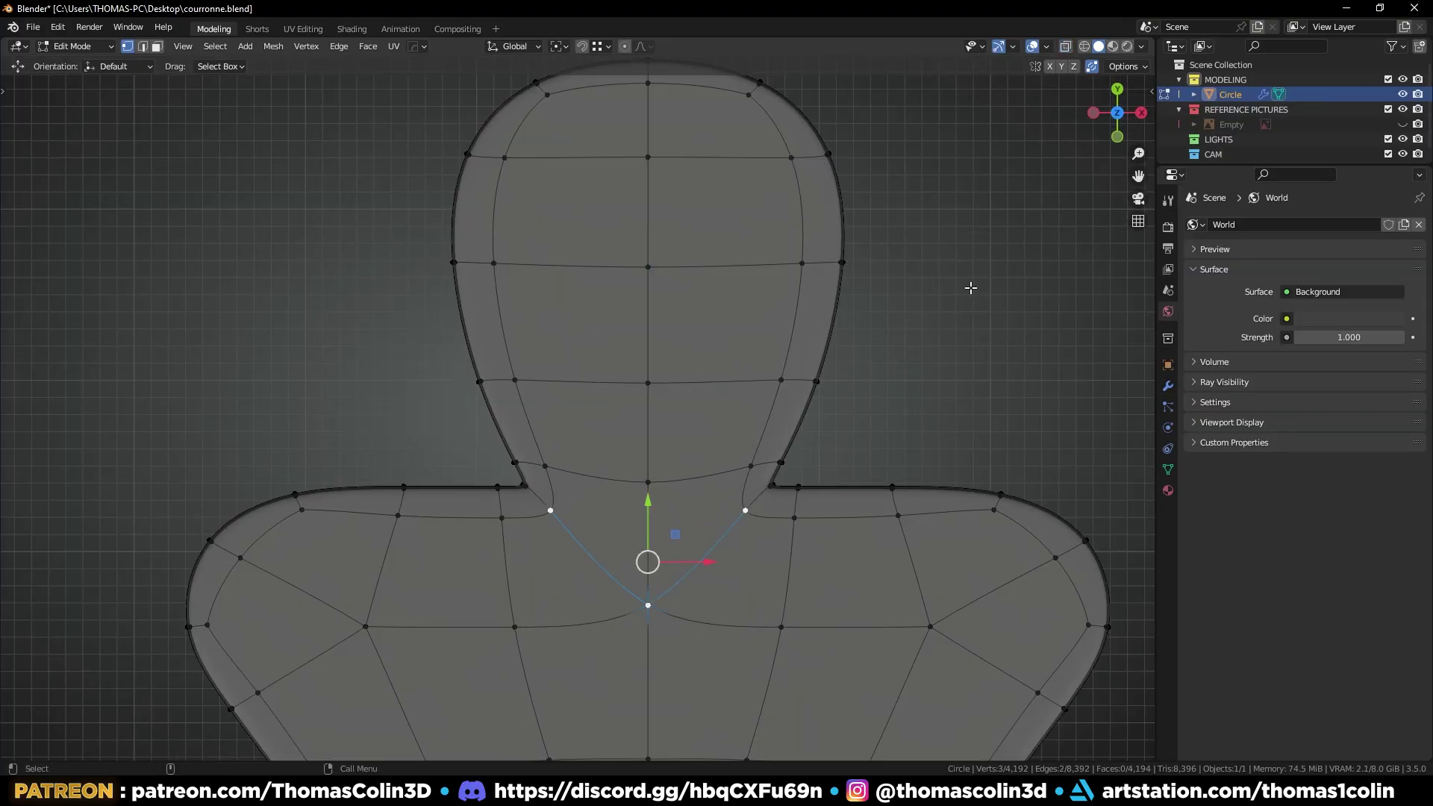